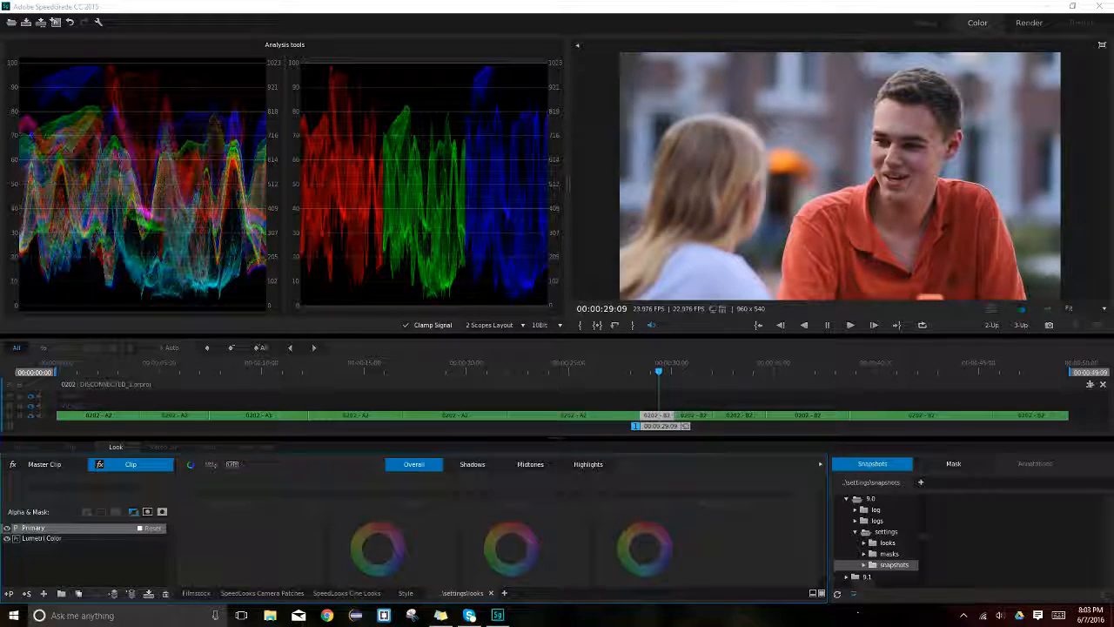
- Pause Google Drive syncing from the system tray
{"action": "left_click", "coordinate": [1019, 615]}
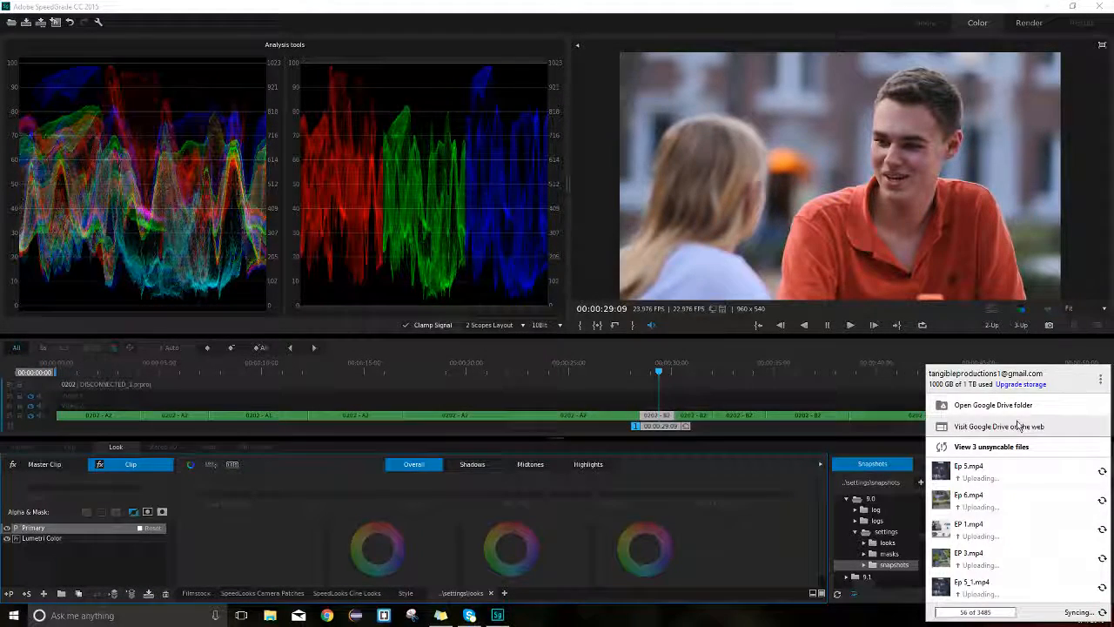
{"action": "left_click", "coordinate": [1100, 379]}
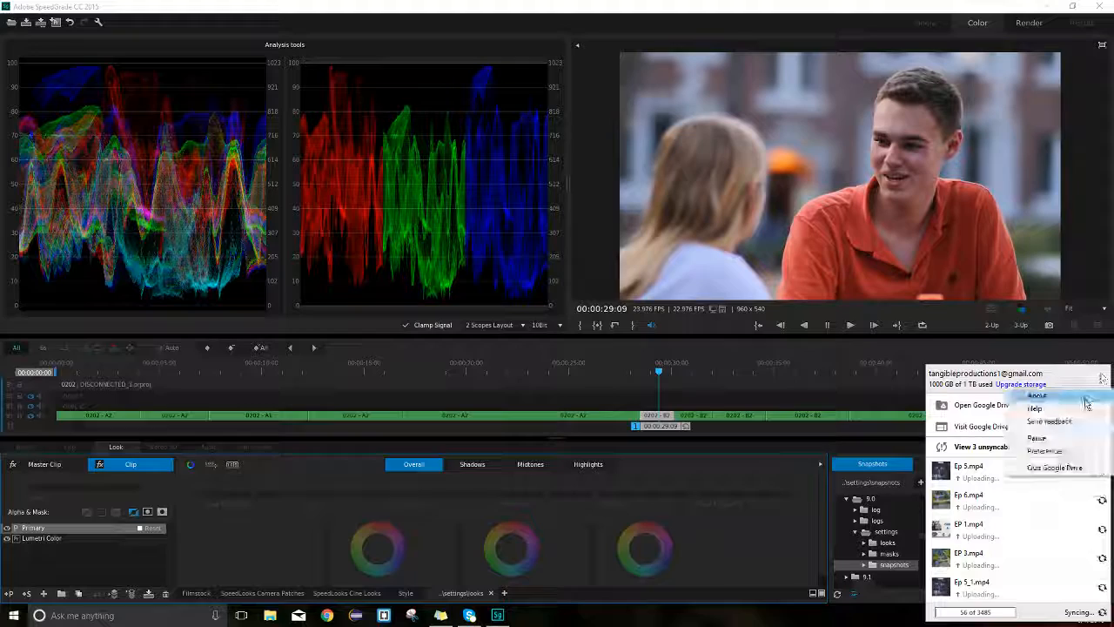
{"action": "left_click", "coordinate": [1055, 438]}
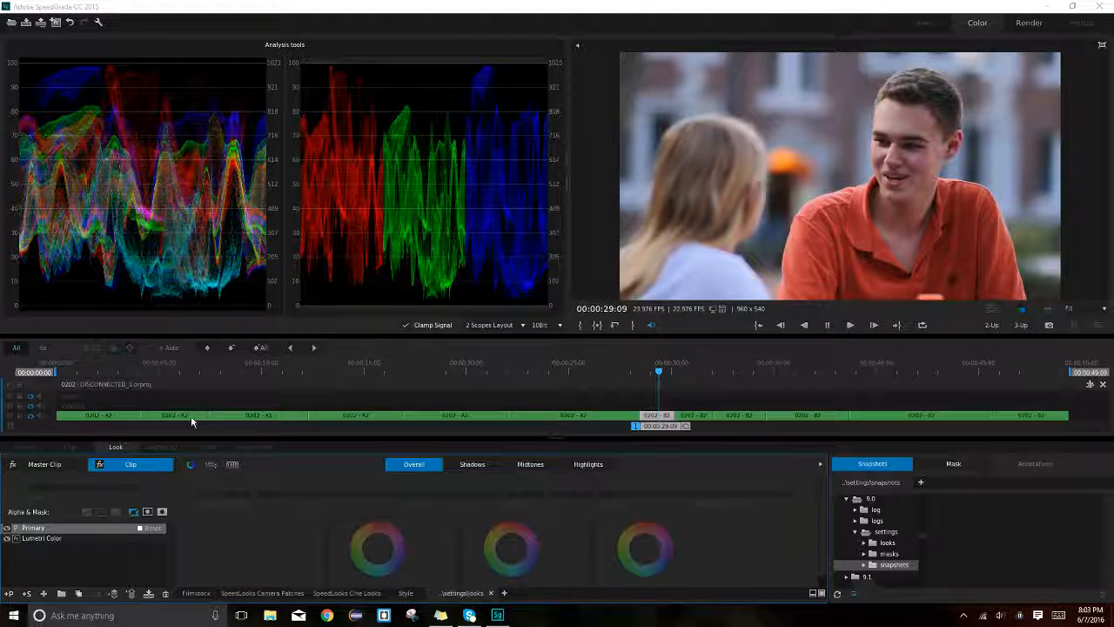
- Review the shots along the whole timeline, from the opening wide shot at 00:00:02:03 through the 0202 - B2 clips
{"action": "left_click_drag", "start_coordinate": [99, 372], "coordinate": [182, 373]}
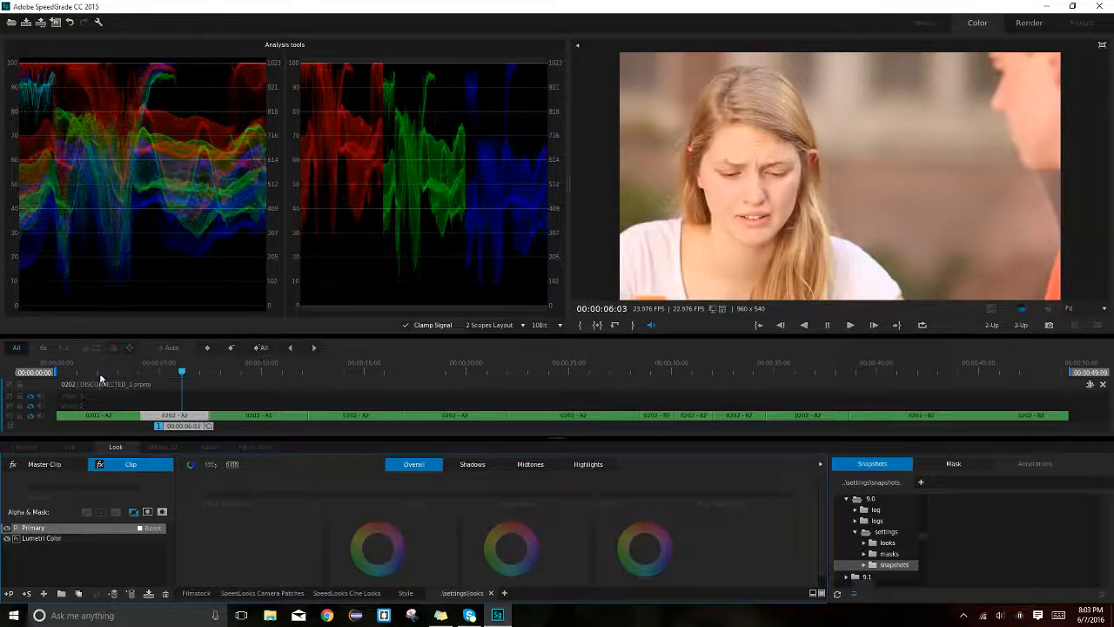
{"action": "left_click", "coordinate": [100, 374]}
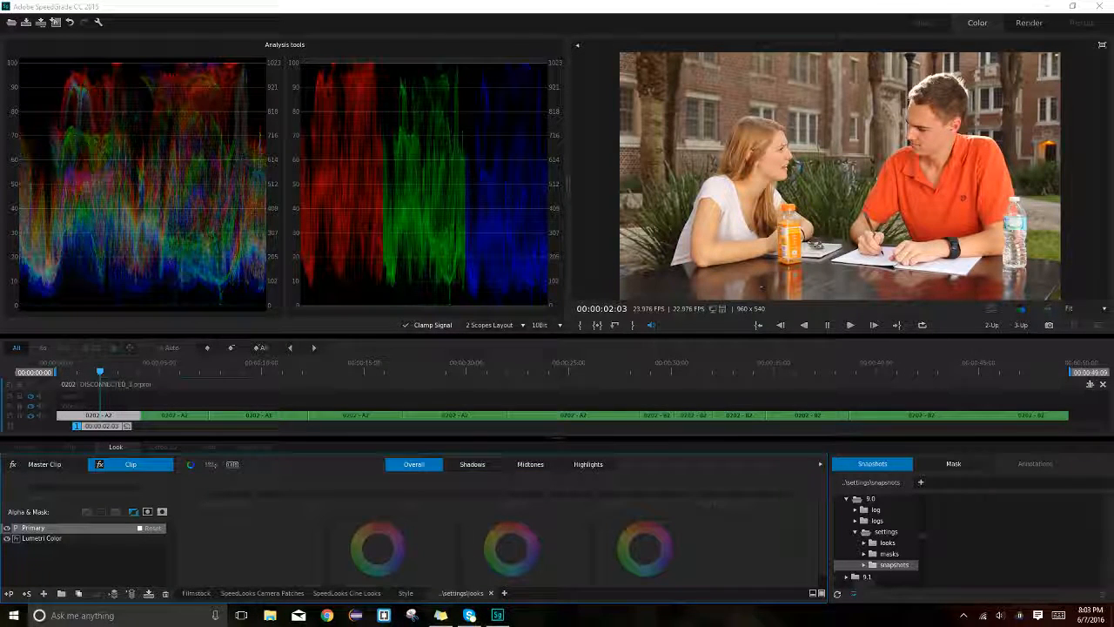
{"action": "left_click", "coordinate": [169, 373]}
{"action": "left_click", "coordinate": [276, 374]}
{"action": "left_click", "coordinate": [370, 373]}
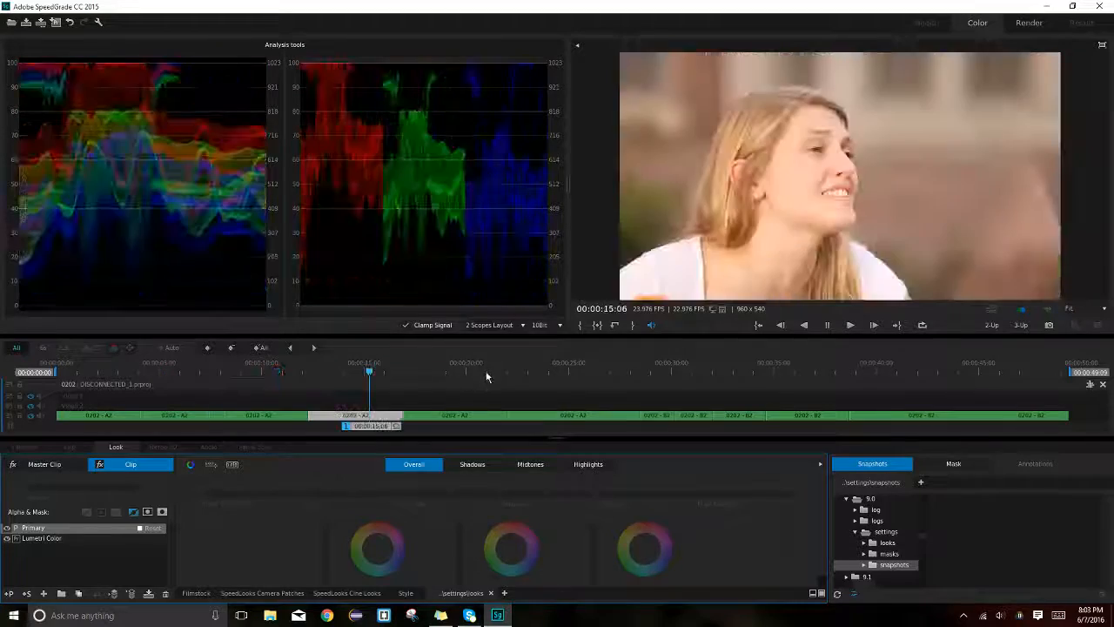
{"action": "left_click", "coordinate": [486, 372]}
{"action": "left_click", "coordinate": [563, 372]}
{"action": "left_click", "coordinate": [665, 372]}
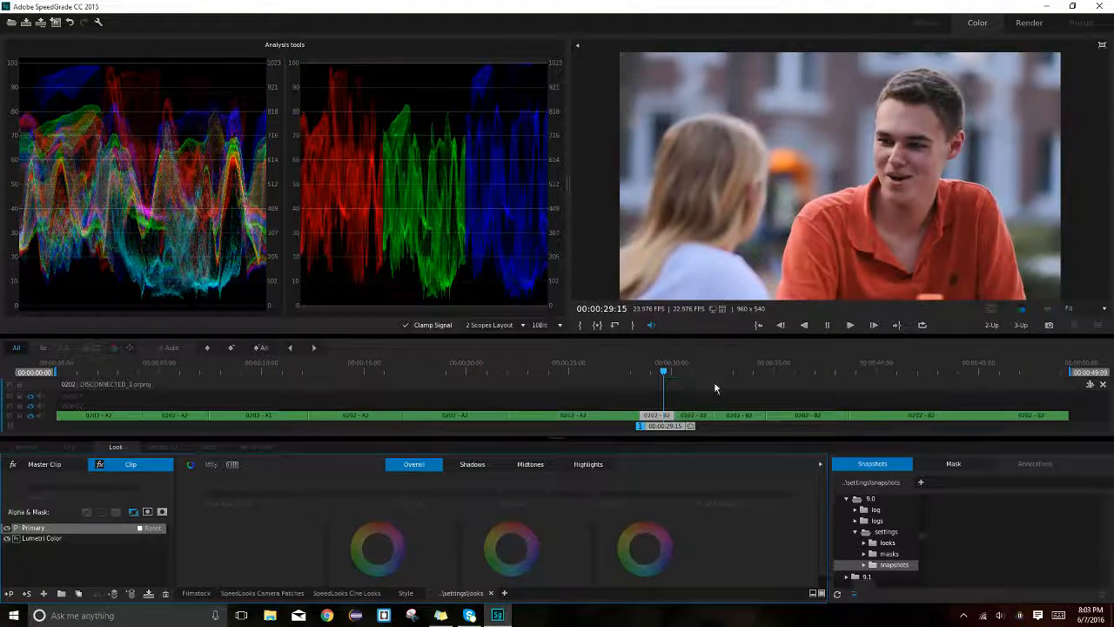
{"action": "left_click", "coordinate": [699, 372]}
{"action": "left_click", "coordinate": [751, 372]}
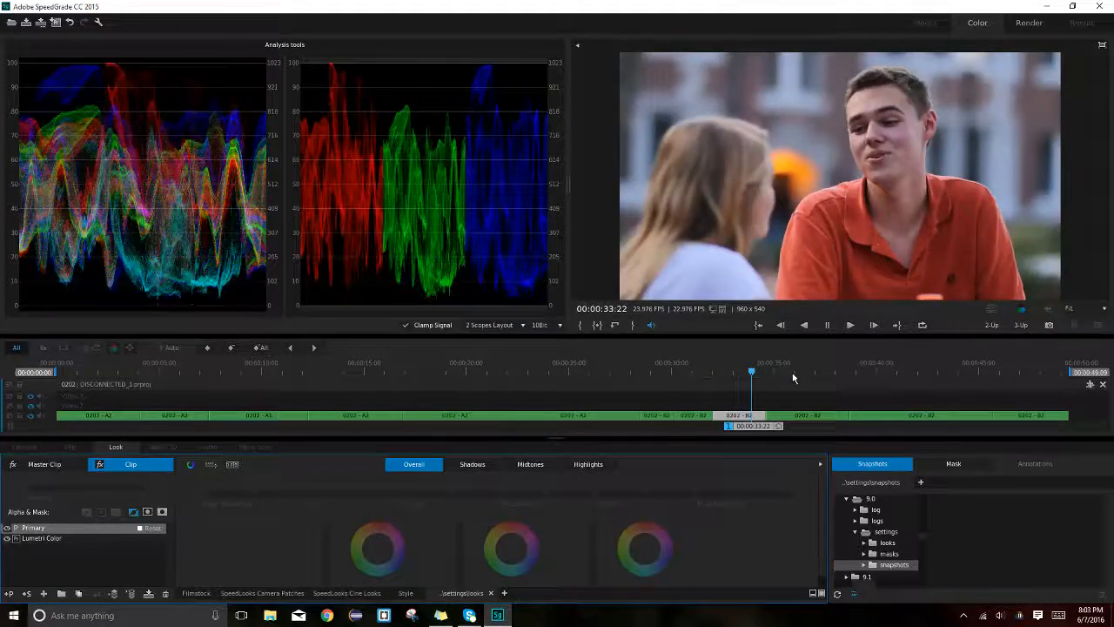
{"action": "left_click", "coordinate": [793, 375]}
- Compare the colour of the woman's close-ups in the 0202 - A2 clips with the man's close-up around 00:00:29:15
{"action": "left_click", "coordinate": [487, 376]}
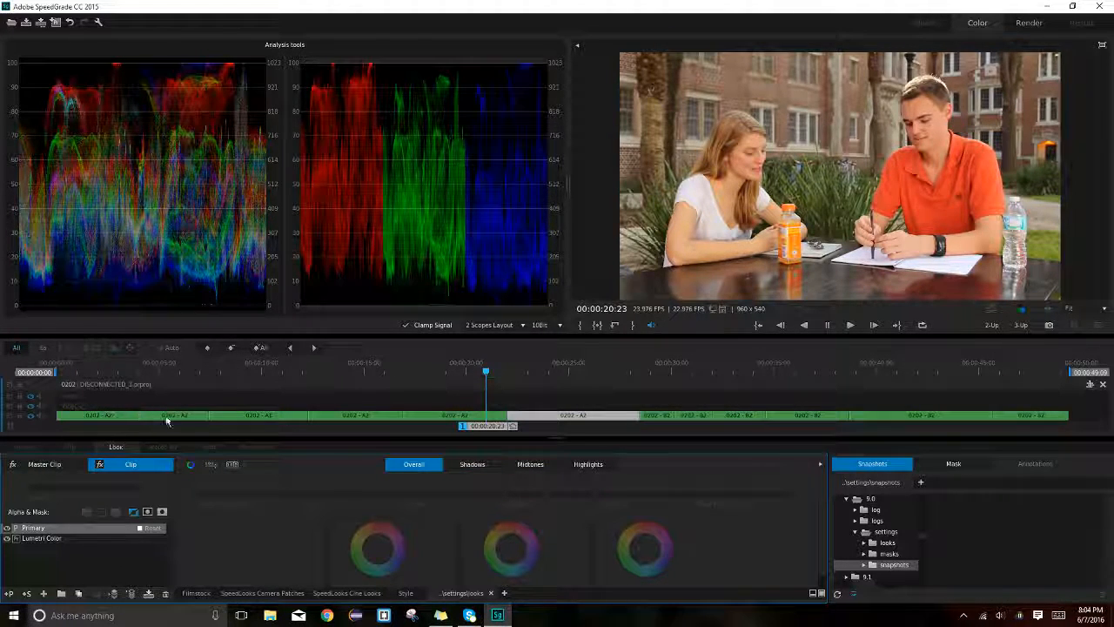
{"action": "left_click", "coordinate": [260, 362]}
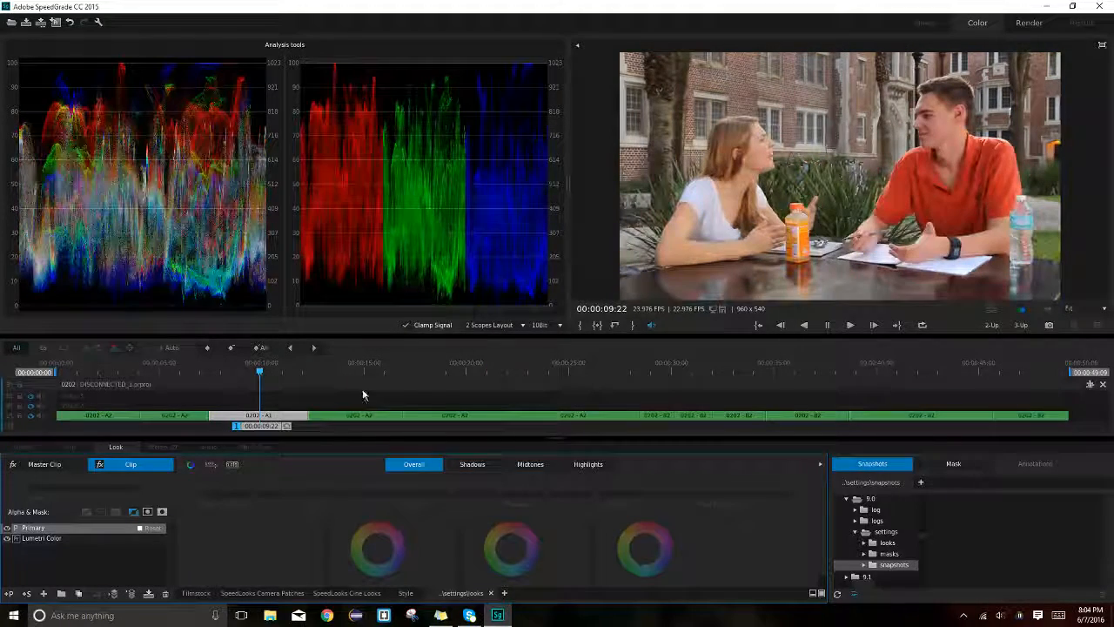
{"action": "left_click", "coordinate": [330, 367]}
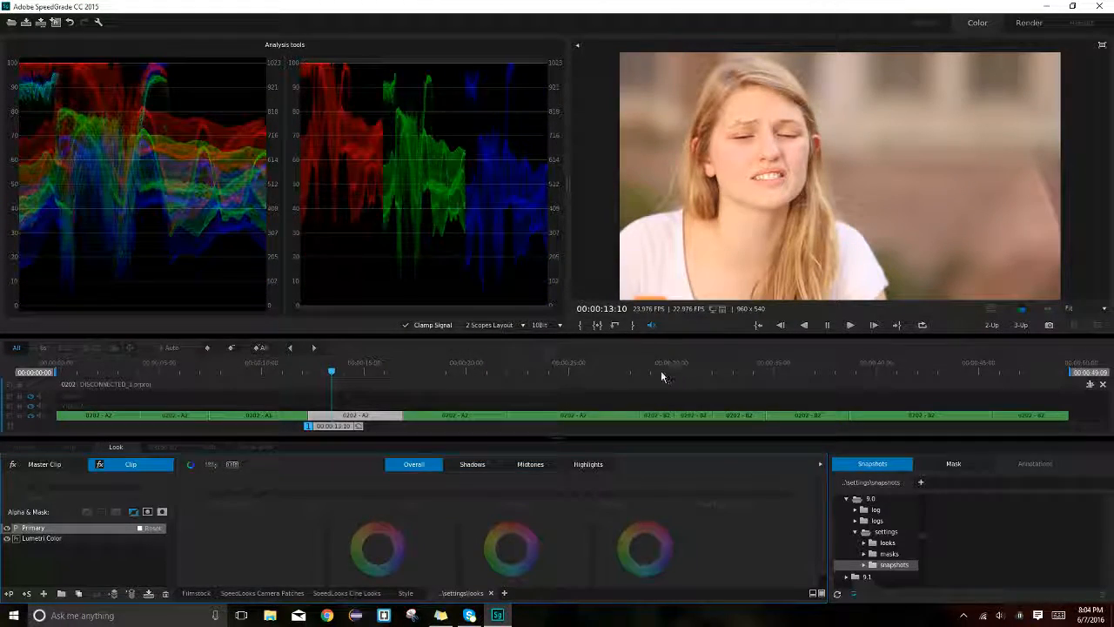
{"action": "left_click", "coordinate": [557, 369]}
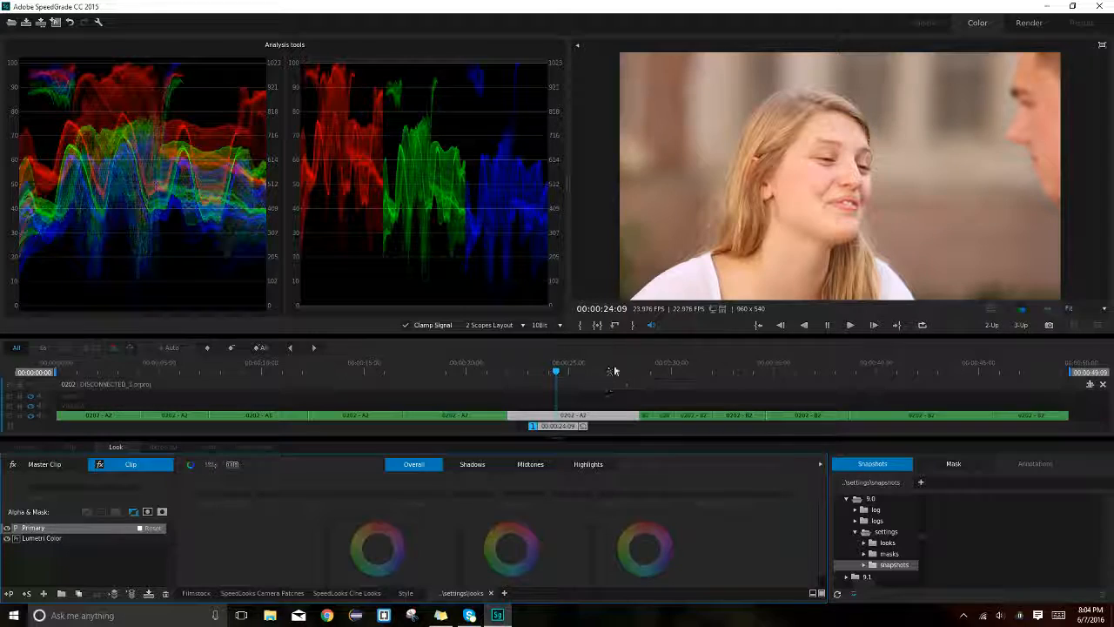
{"action": "left_click", "coordinate": [651, 373]}
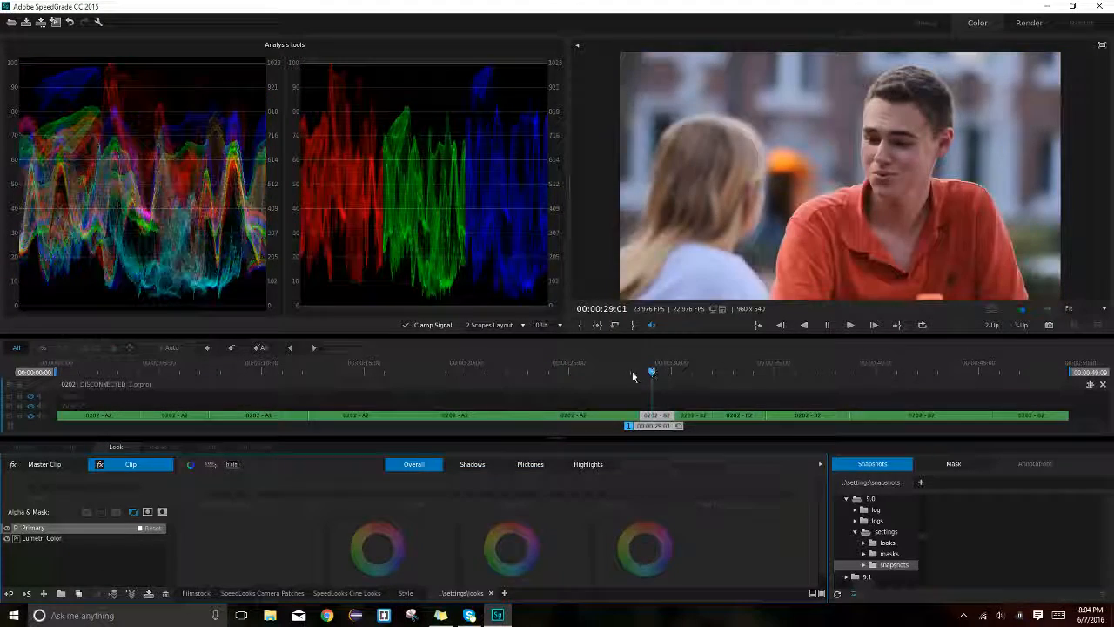
{"action": "left_click", "coordinate": [631, 371]}
{"action": "left_click", "coordinate": [664, 372]}
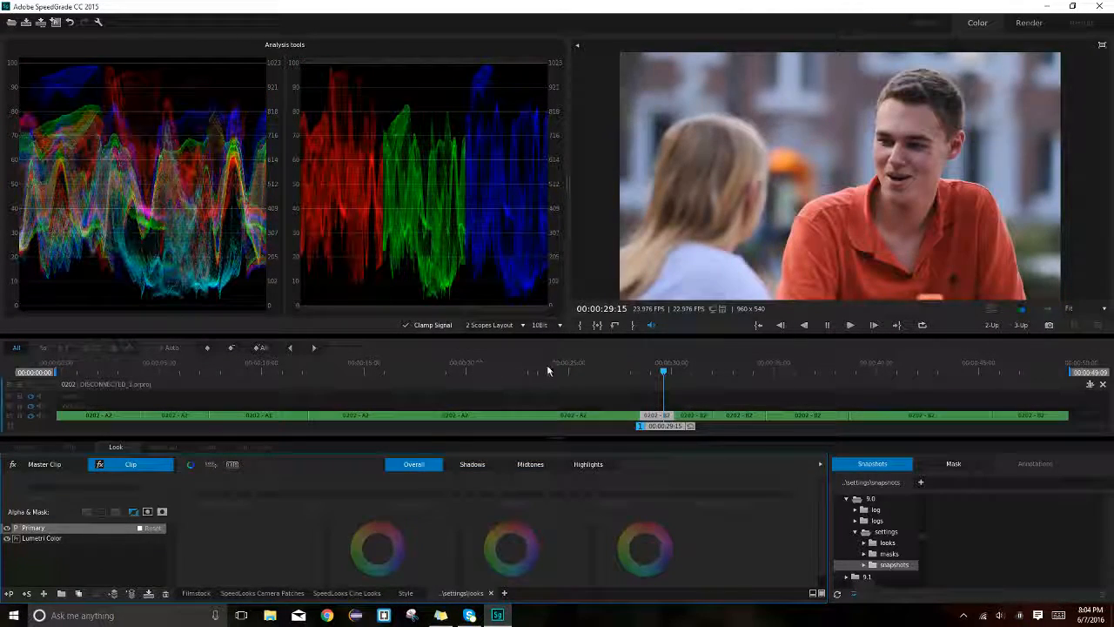
{"action": "left_click", "coordinate": [575, 372]}
- Compare the colour of the wide shot near 00:00:30:21 with the wide shot near 00:00:19:20
{"action": "left_click", "coordinate": [690, 372]}
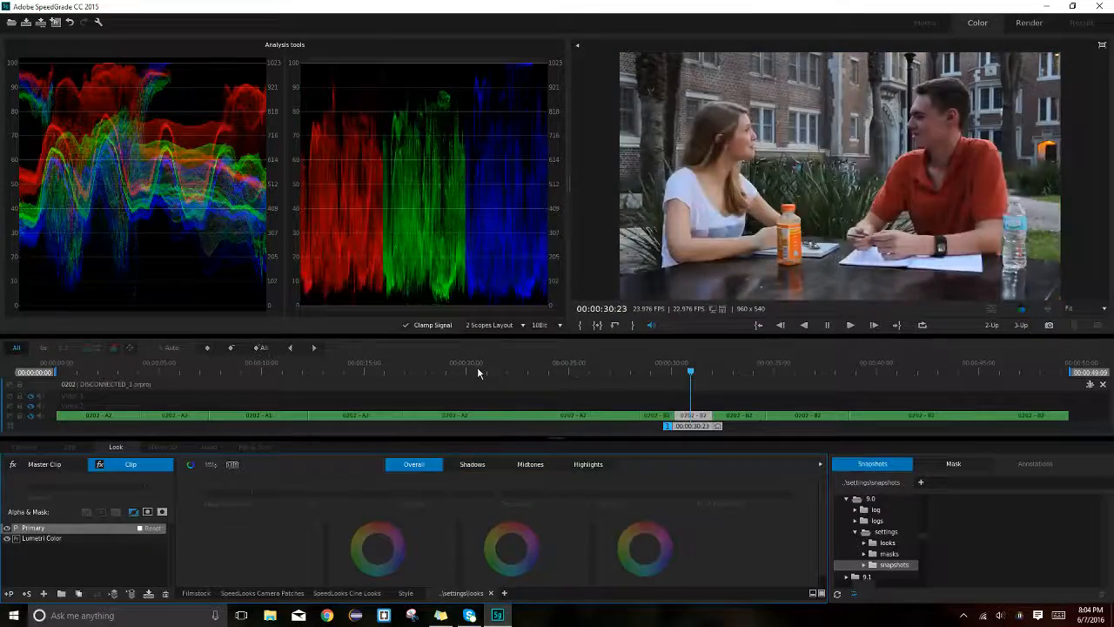
{"action": "left_click", "coordinate": [478, 372]}
{"action": "left_click", "coordinate": [740, 372]}
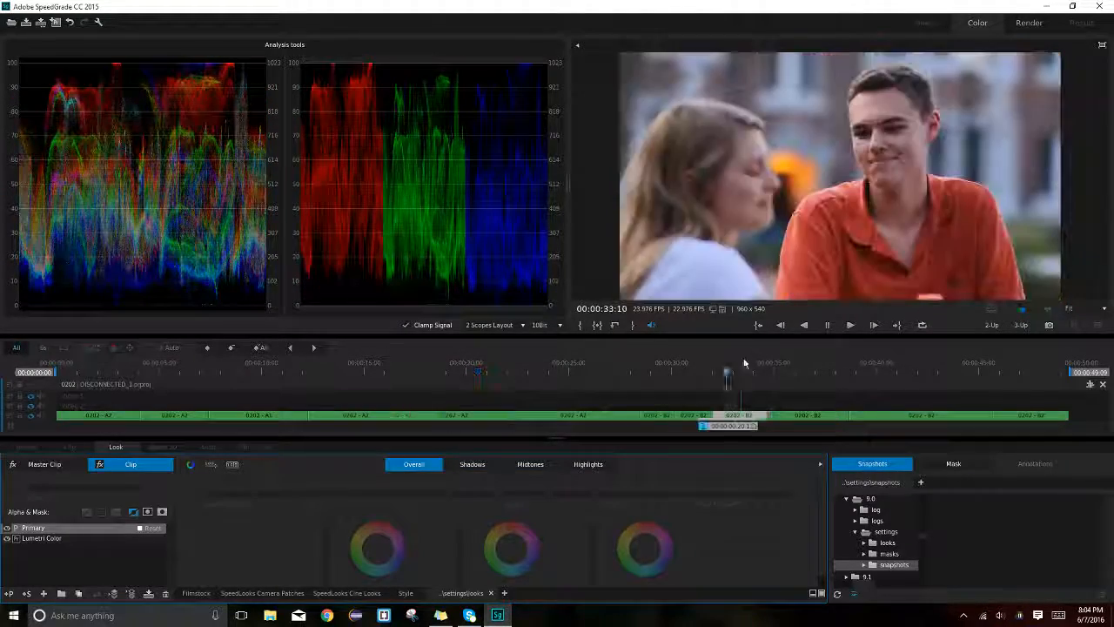
{"action": "left_click", "coordinate": [689, 372]}
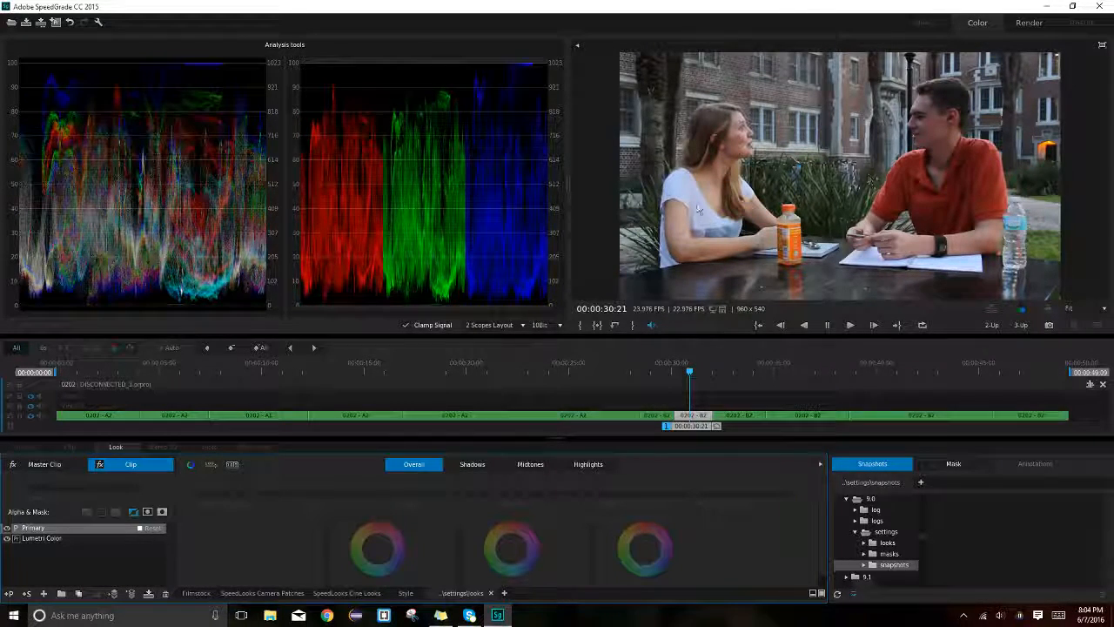
{"action": "left_click", "coordinate": [463, 370]}
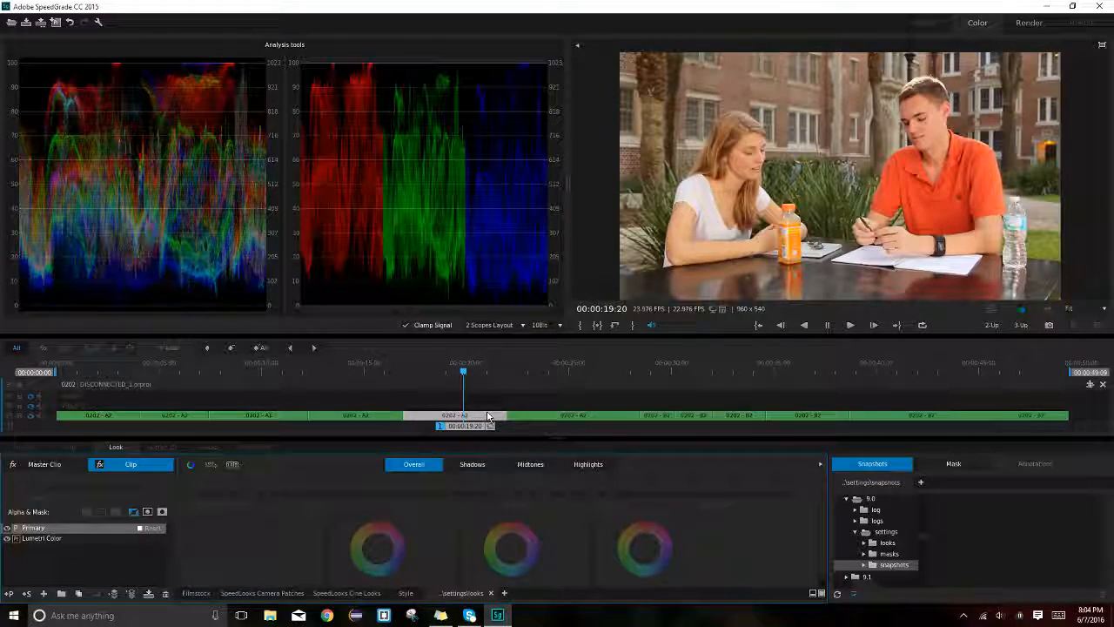
- Add a second playhead at 00:00:30:09 on the cooler wide shot and move the first playhead to 00:00:19:07
{"action": "left_click", "coordinate": [690, 373]}
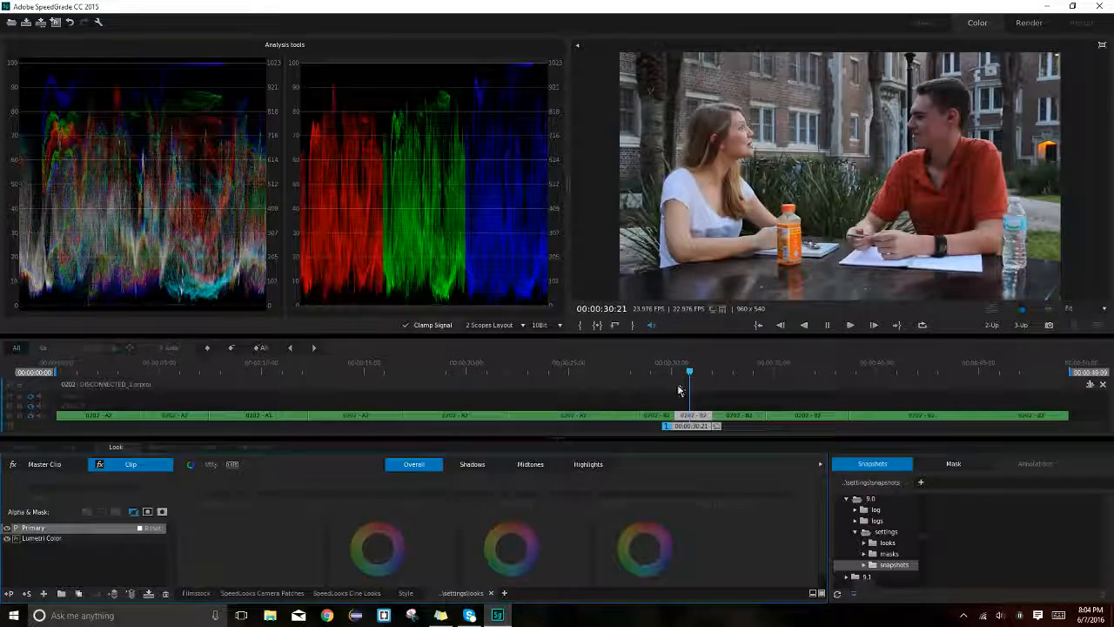
{"action": "key", "text": "2"}
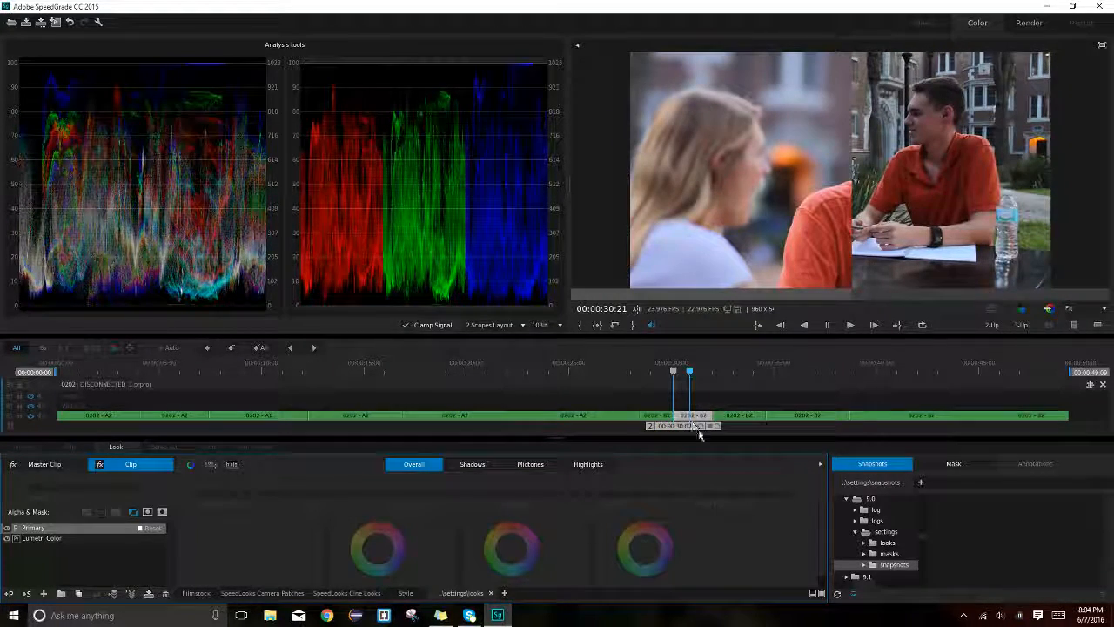
{"action": "mouse_move", "coordinate": [703, 428]}
{"action": "left_mouse_down"}
{"action": "mouse_move", "coordinate": [693, 429]}
{"action": "mouse_move", "coordinate": [710, 429]}
{"action": "left_mouse_up"}
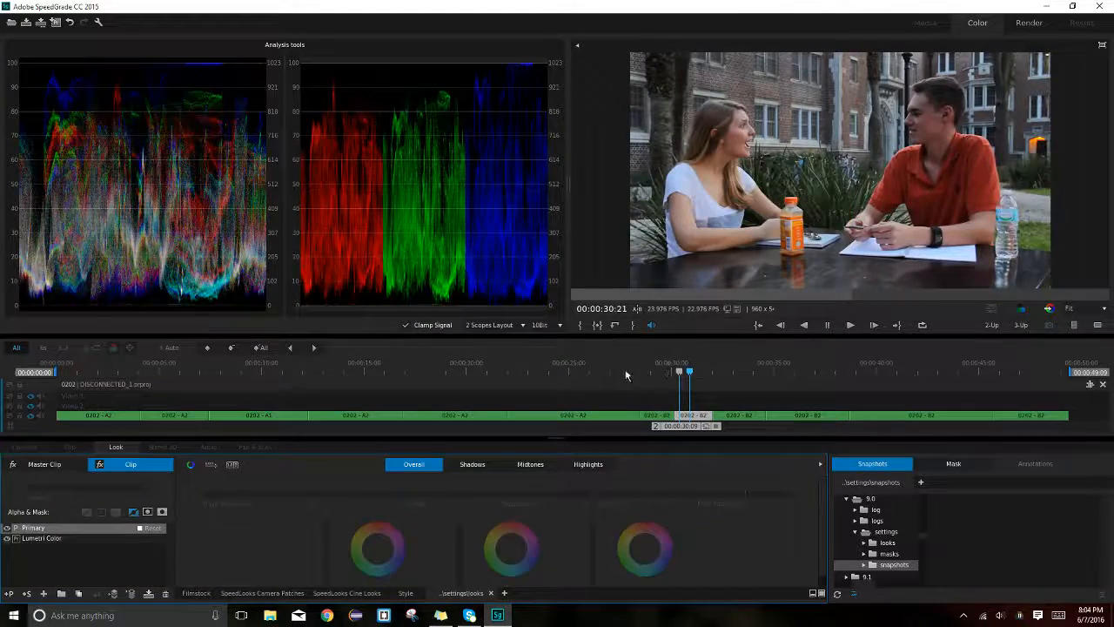
{"action": "left_click_drag", "start_coordinate": [625, 370], "coordinate": [451, 373]}
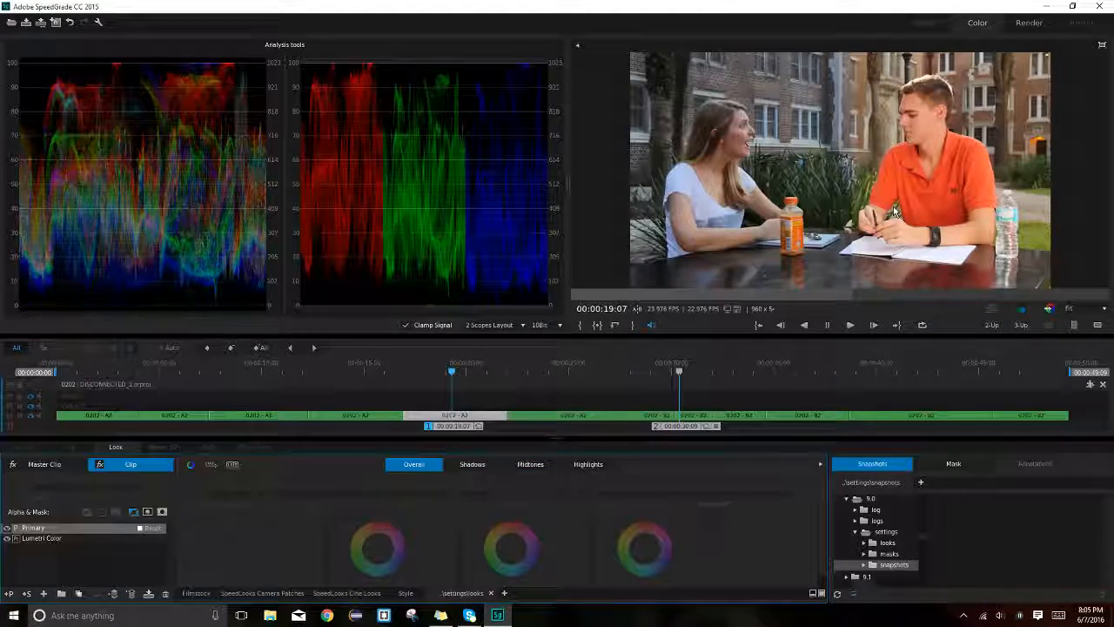
- Compare the two wide shots in the split view and shift the dividing line slightly toward the woman
{"action": "key", "text": "d"}
{"action": "key", "text": "d"}
{"action": "key", "text": "d"}
{"action": "key", "text": "d"}
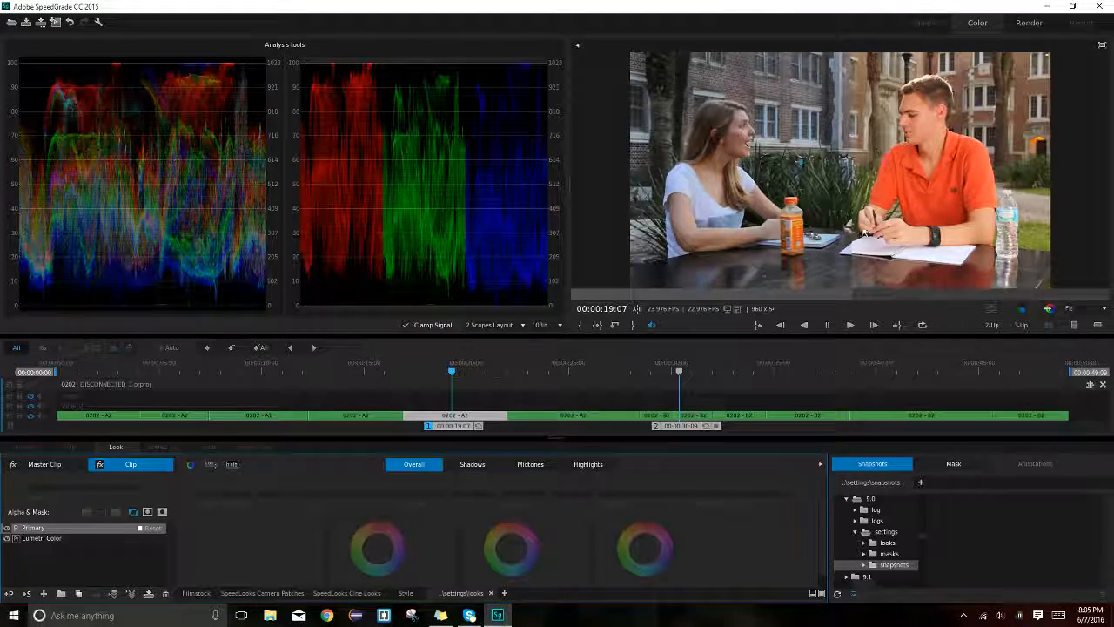
{"action": "left_click_drag", "start_coordinate": [831, 294], "coordinate": [834, 294]}
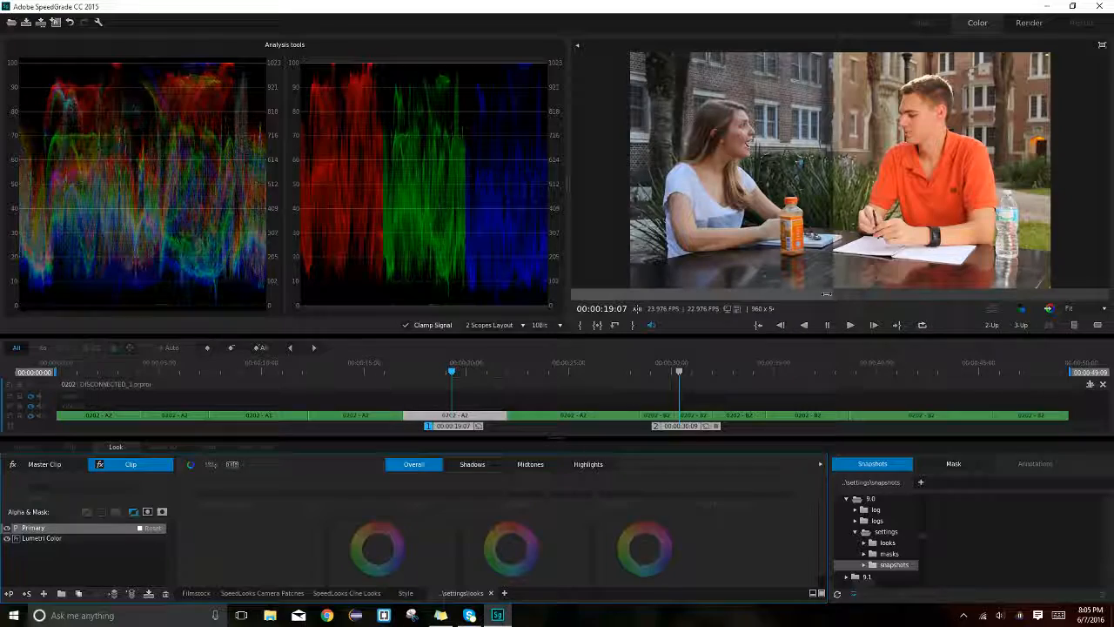
{"action": "mouse_move", "coordinate": [834, 294]}
{"action": "left_mouse_down"}
{"action": "mouse_move", "coordinate": [745, 295]}
{"action": "mouse_move", "coordinate": [1045, 294]}
{"action": "mouse_move", "coordinate": [672, 295]}
{"action": "mouse_move", "coordinate": [1086, 296]}
{"action": "mouse_move", "coordinate": [746, 295]}
{"action": "mouse_move", "coordinate": [885, 292]}
{"action": "mouse_move", "coordinate": [829, 295]}
{"action": "left_mouse_up"}
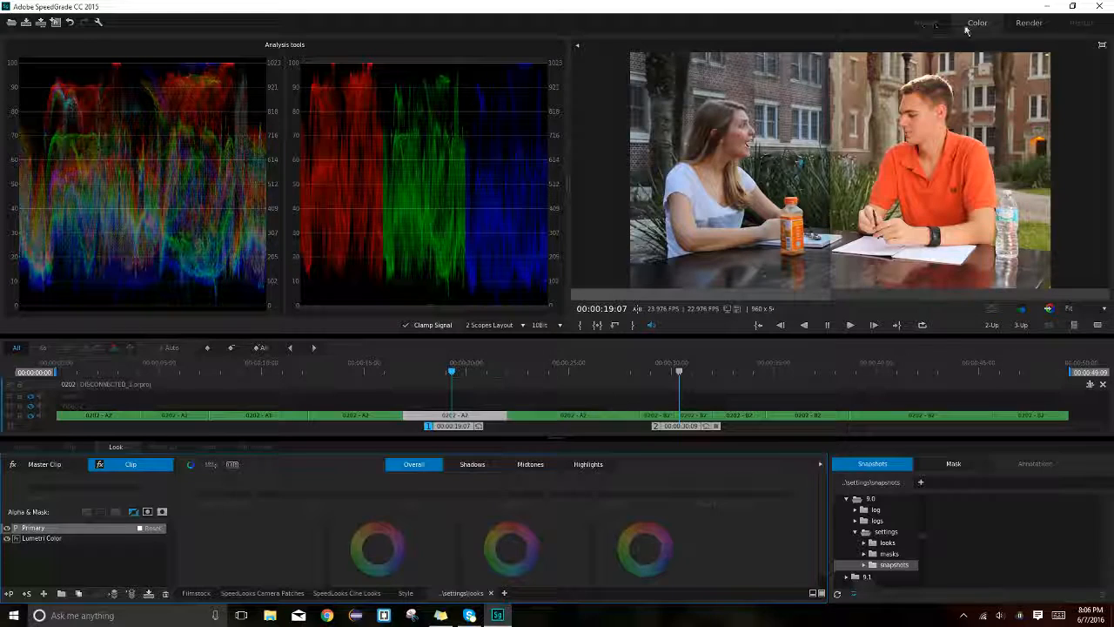
- Try the Render workspace, declining to save DISCONNECTED_1.prproj and return to Adobe Premiere Pro
{"action": "left_click", "coordinate": [1027, 24]}
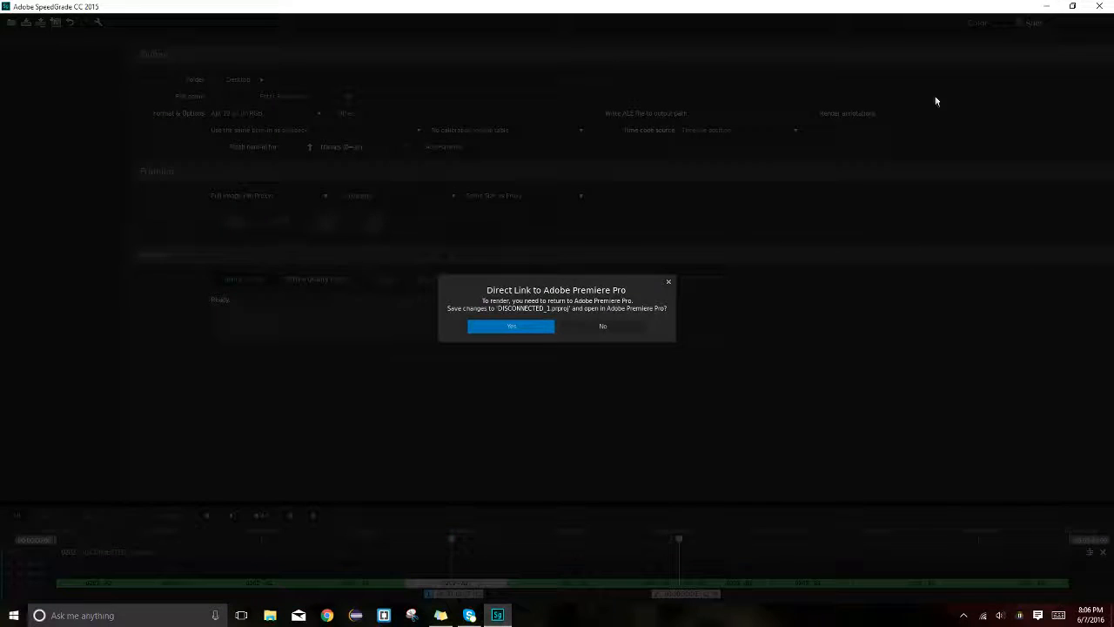
{"action": "left_click", "coordinate": [619, 331]}
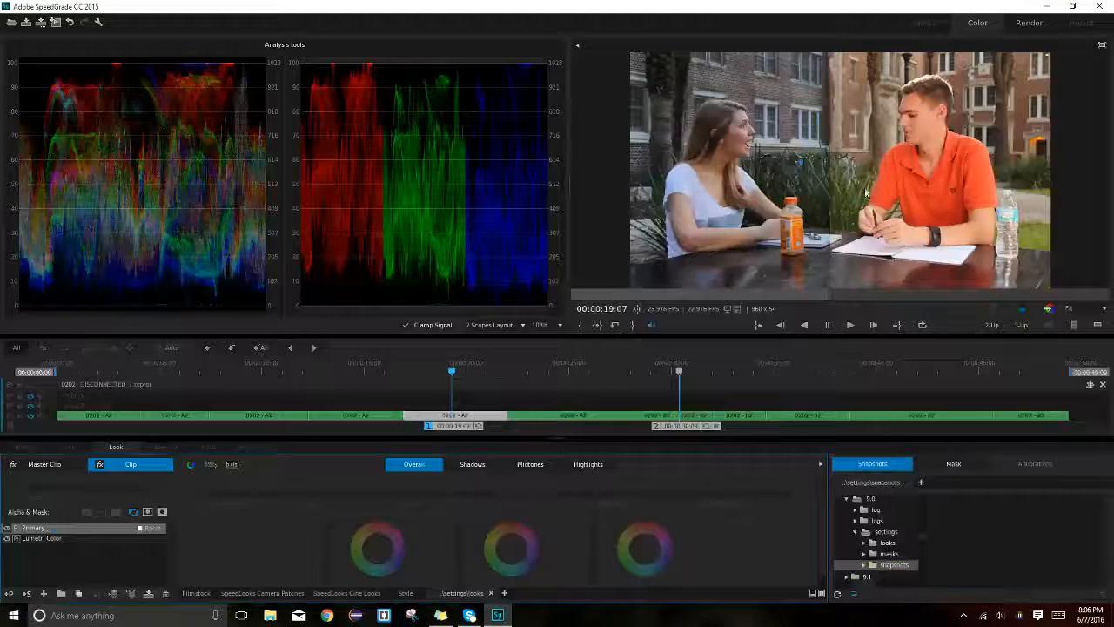
{"action": "left_click", "coordinate": [1020, 23]}
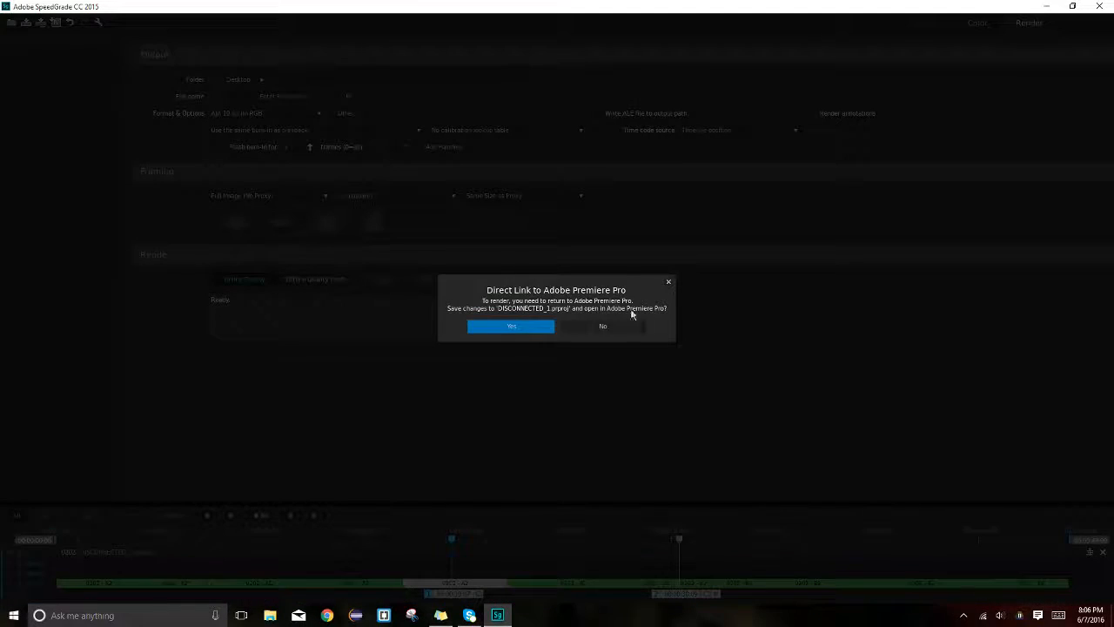
{"action": "left_click", "coordinate": [625, 328]}
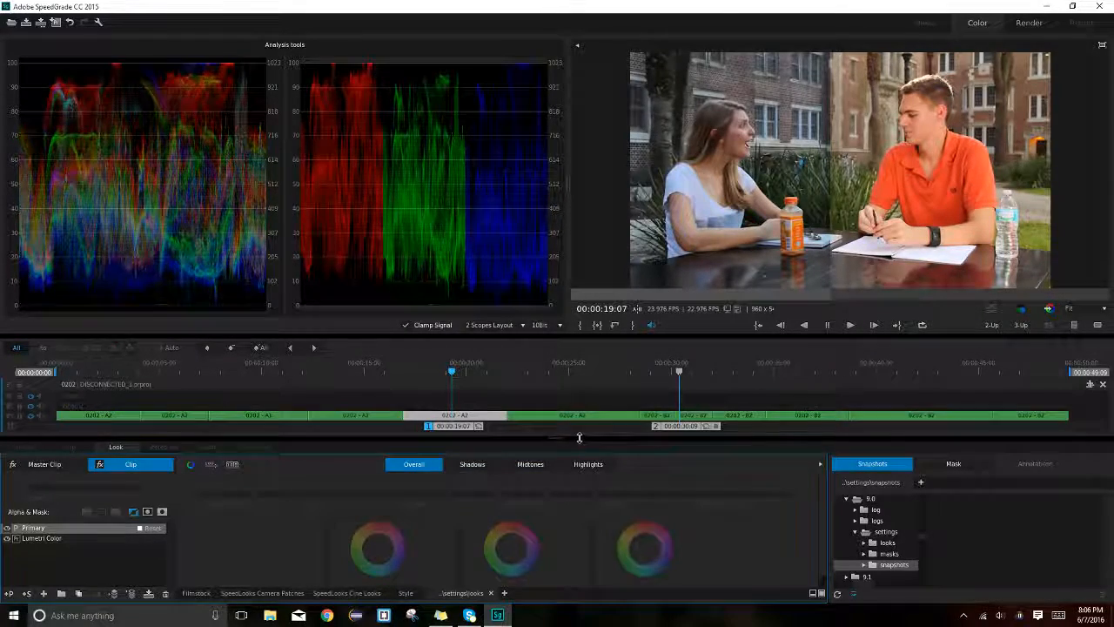
{"action": "left_click_drag", "start_coordinate": [571, 439], "coordinate": [575, 476]}
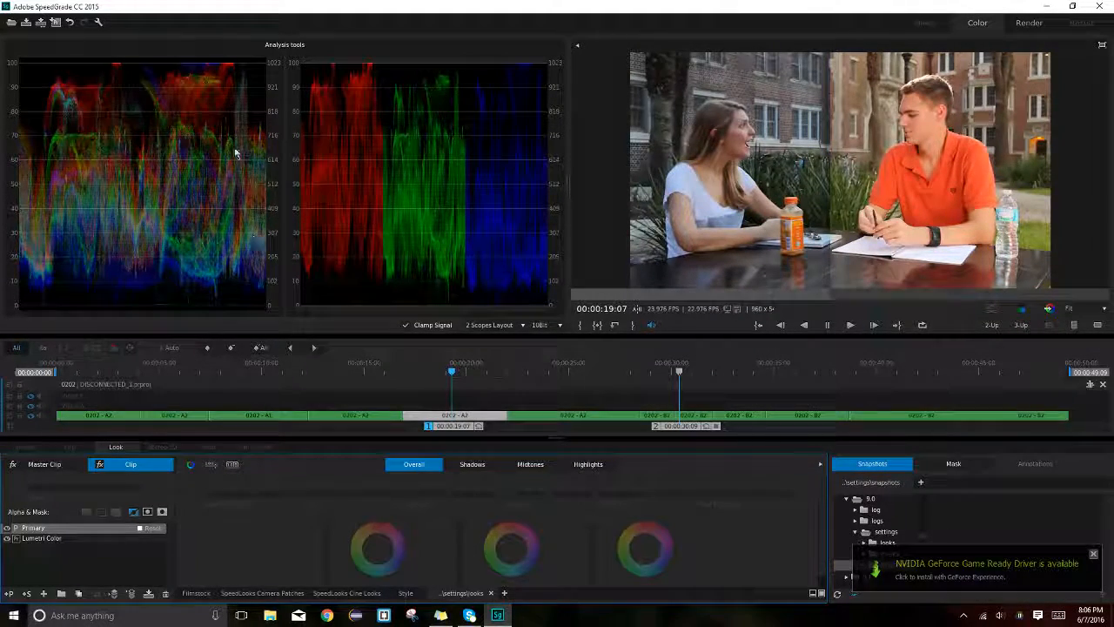
- Try another display mode for the waveform scope and switch back to the original one
{"action": "right_click", "coordinate": [198, 199]}
{"action": "left_click", "coordinate": [222, 258]}
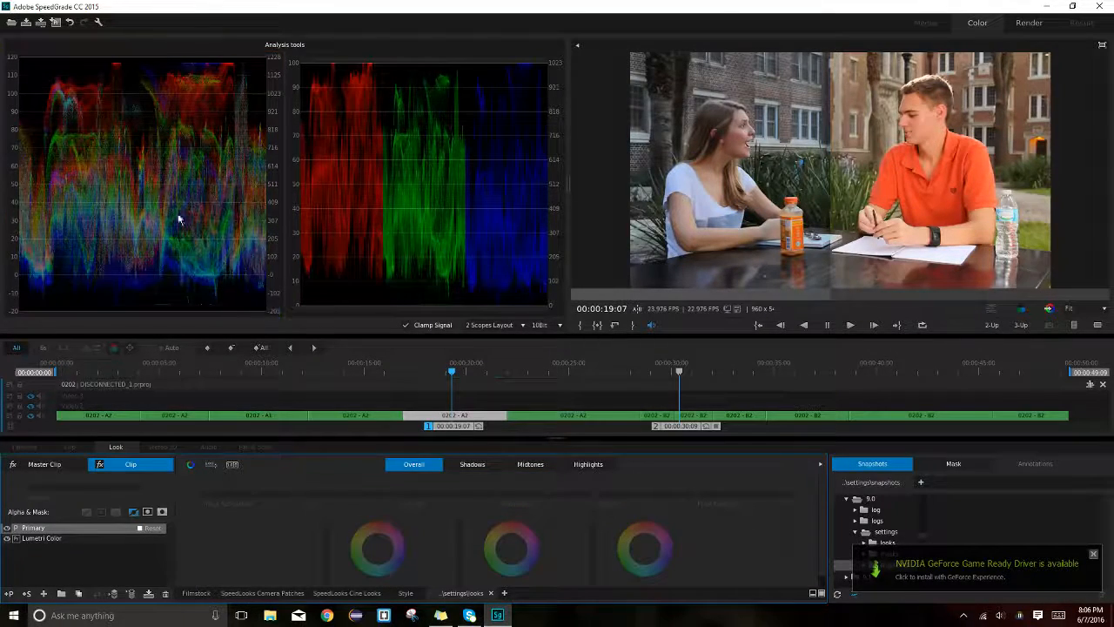
{"action": "right_click", "coordinate": [157, 172]}
{"action": "left_click", "coordinate": [187, 244]}
- Change the waveform scope to a Histogram
{"action": "right_click", "coordinate": [196, 207]}
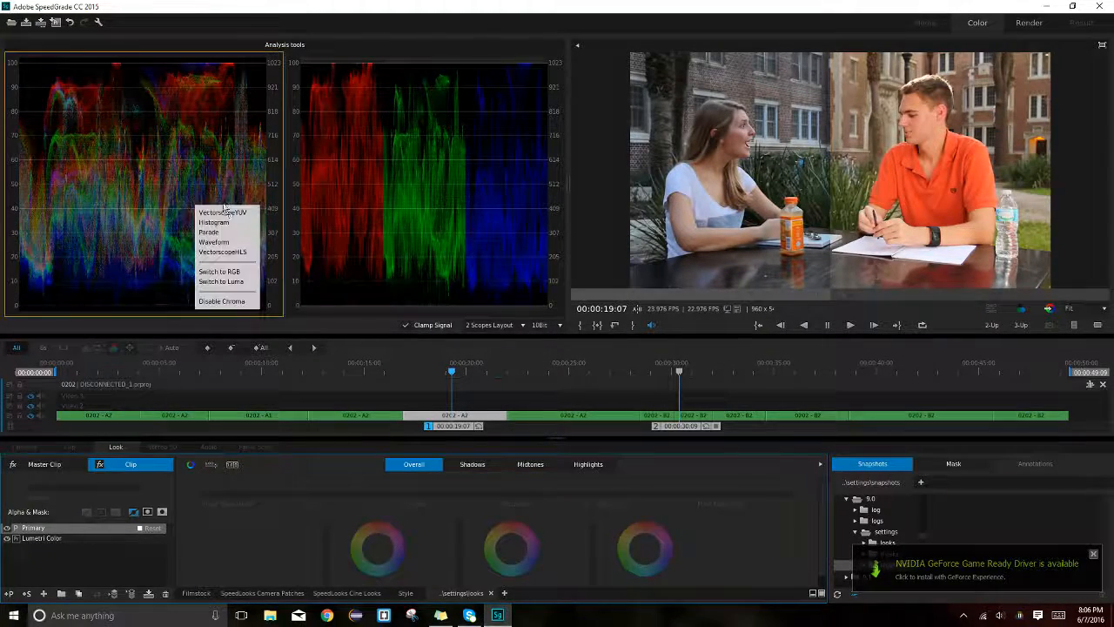
{"action": "left_click", "coordinate": [214, 222]}
{"action": "right_click", "coordinate": [138, 171]}
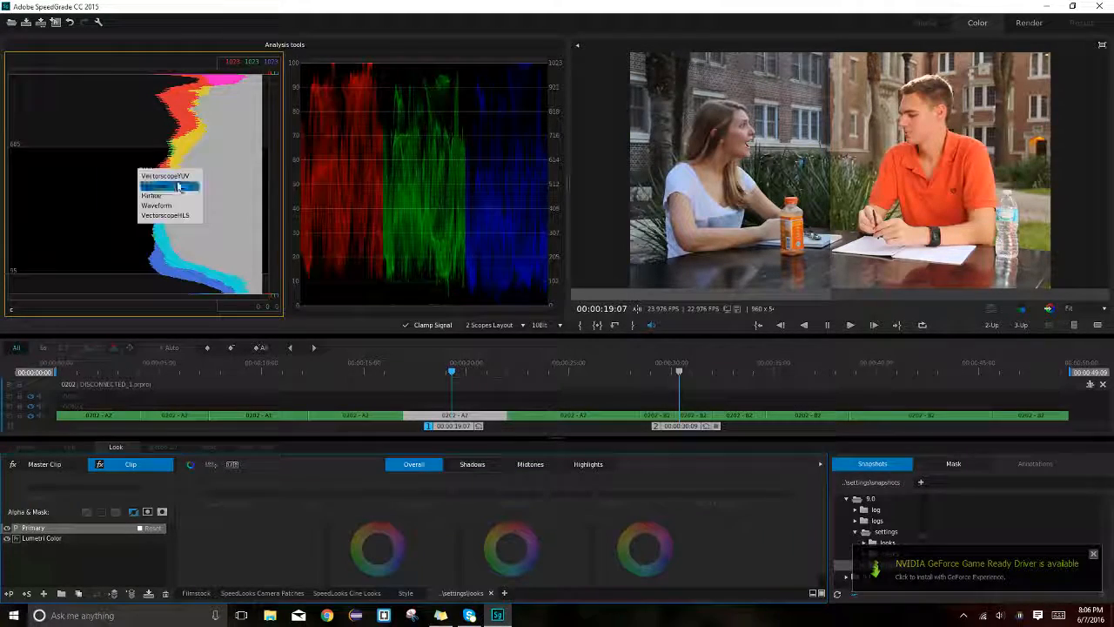
{"action": "left_click", "coordinate": [178, 186]}
- Try the Parade, Waveform and VectorscopeHLS types in place of the Histogram scope
{"action": "right_click", "coordinate": [169, 171]}
{"action": "left_click", "coordinate": [187, 196]}
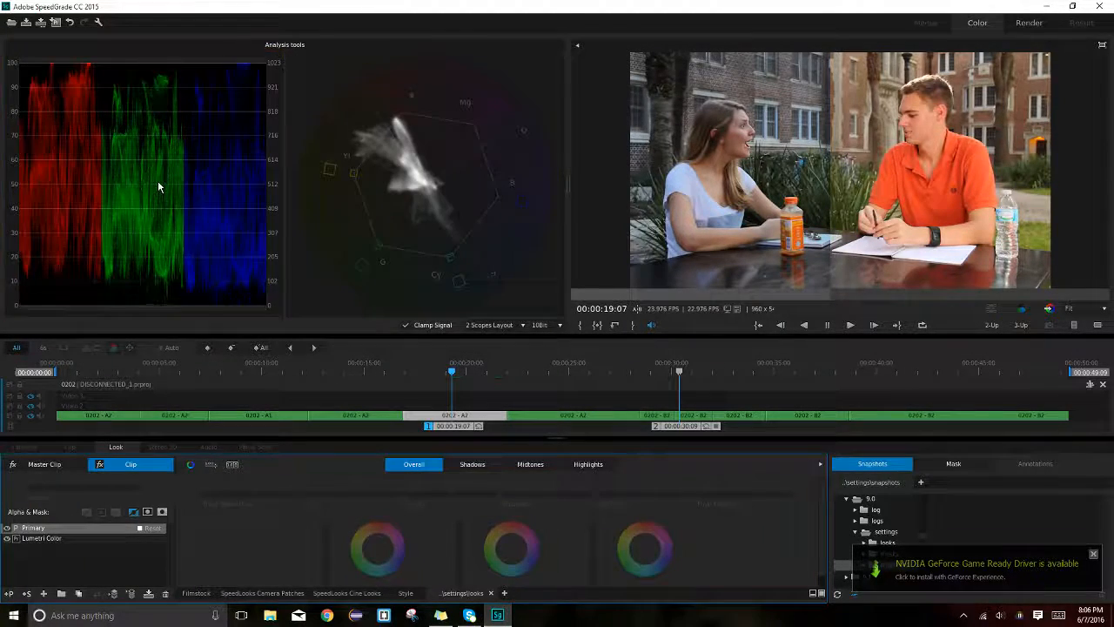
{"action": "right_click", "coordinate": [158, 186]}
{"action": "left_click", "coordinate": [186, 216]}
{"action": "right_click", "coordinate": [185, 216]}
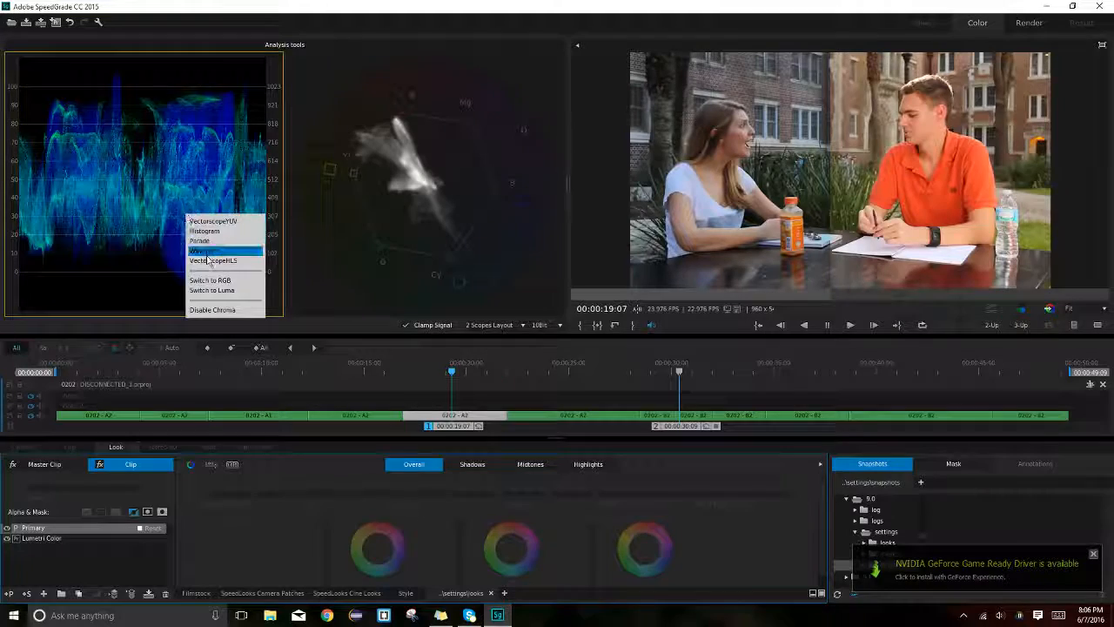
{"action": "left_click", "coordinate": [207, 253]}
{"action": "right_click", "coordinate": [204, 218]}
{"action": "left_click", "coordinate": [223, 261]}
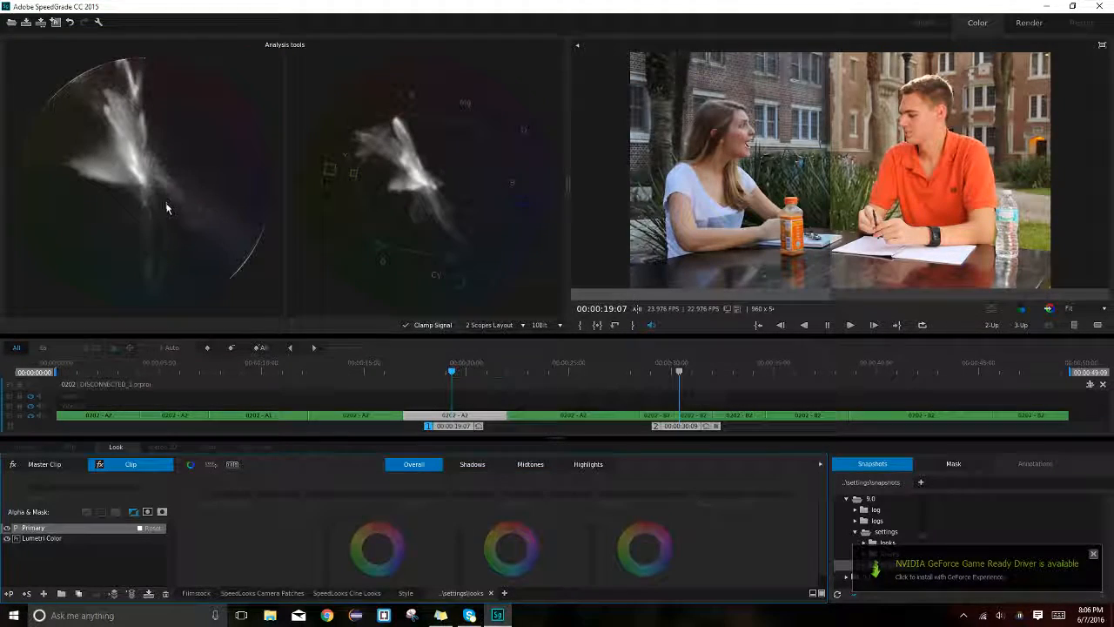
- Set the scope showing VectorscopeHLS to Waveform and the YUV vectorscope beside it to Parade
{"action": "right_click", "coordinate": [167, 205]}
{"action": "left_click", "coordinate": [186, 236]}
{"action": "right_click", "coordinate": [426, 191]}
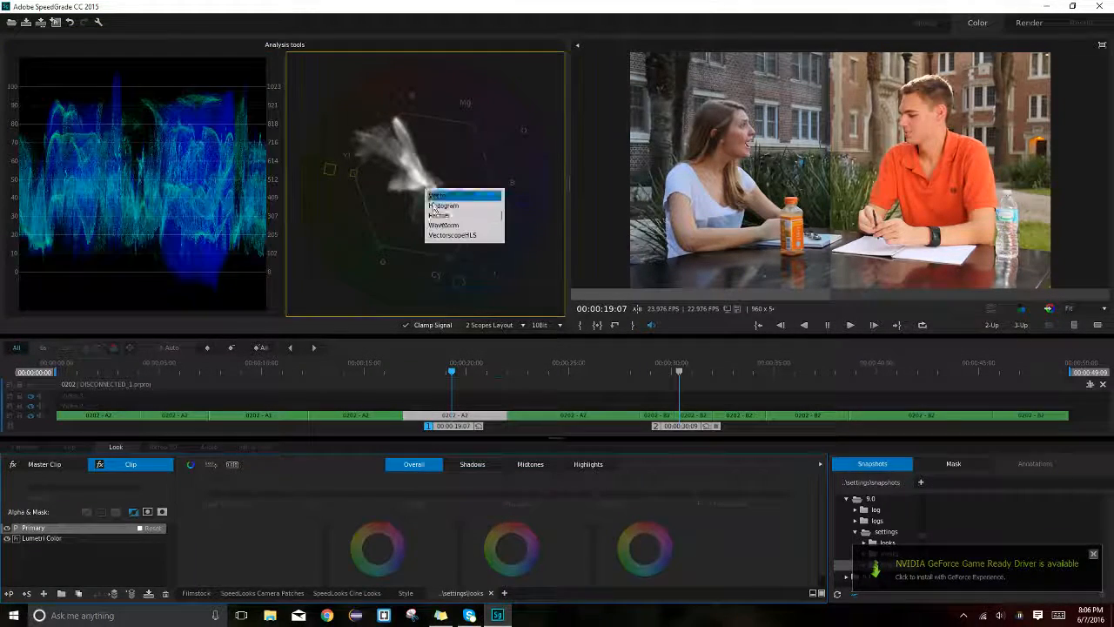
{"action": "left_click", "coordinate": [437, 215]}
- Try the Luma display mode on the waveform scope and return to the original chroma display
{"action": "right_click", "coordinate": [195, 212]}
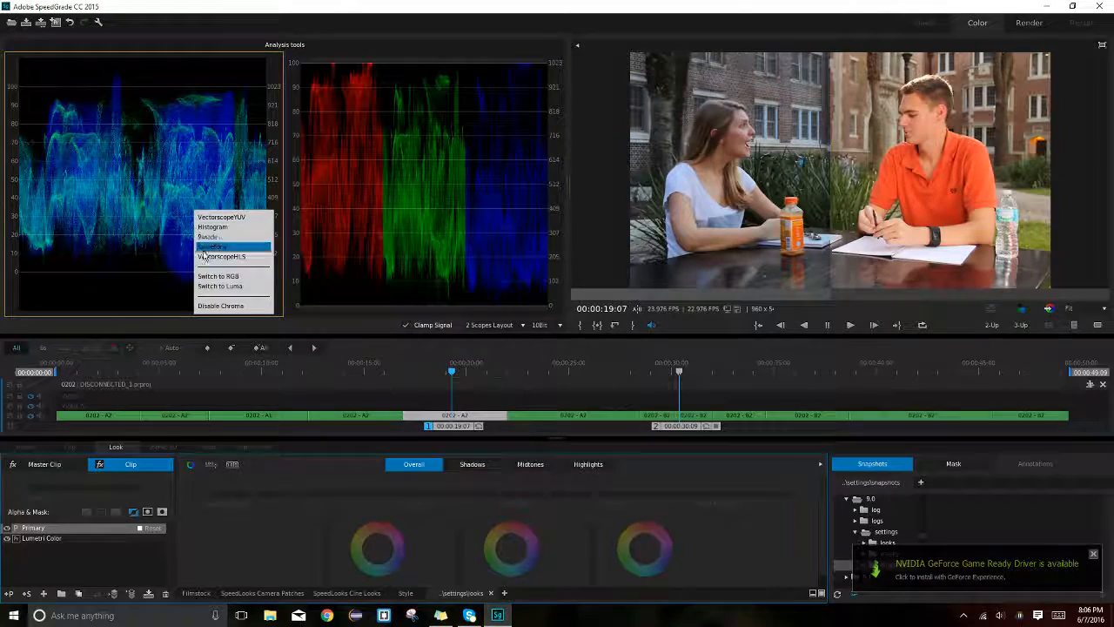
{"action": "left_click", "coordinate": [223, 296]}
{"action": "right_click", "coordinate": [196, 197]}
{"action": "left_click", "coordinate": [233, 270]}
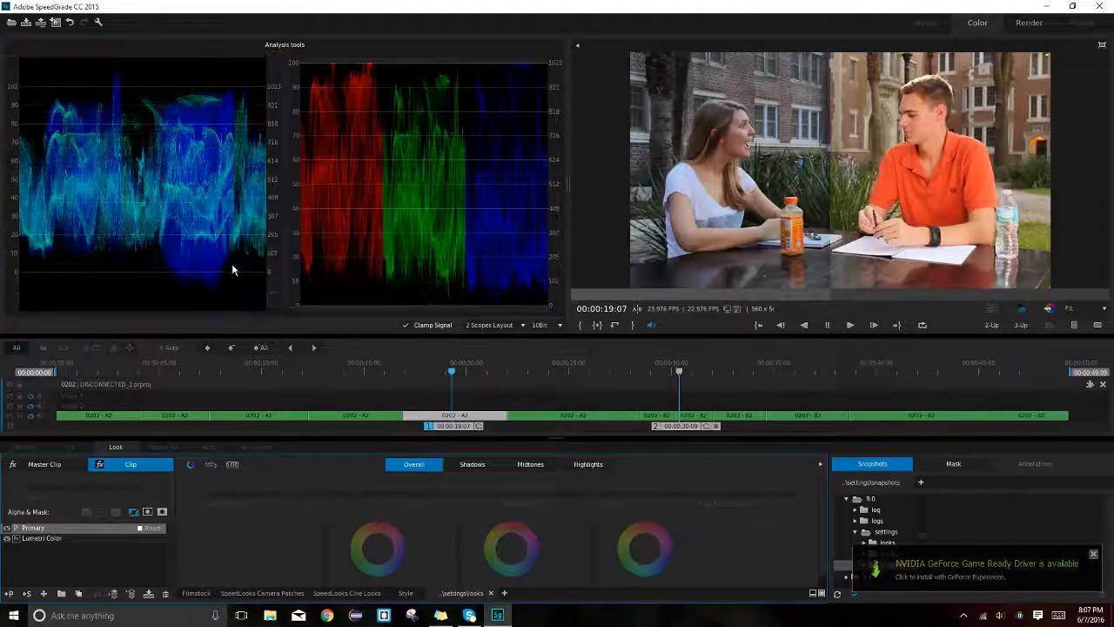
{"action": "right_click", "coordinate": [167, 186]}
{"action": "left_click", "coordinate": [223, 261]}
- Compare the waveform scope with chroma on and off, leaving chroma disabled
{"action": "right_click", "coordinate": [217, 197]}
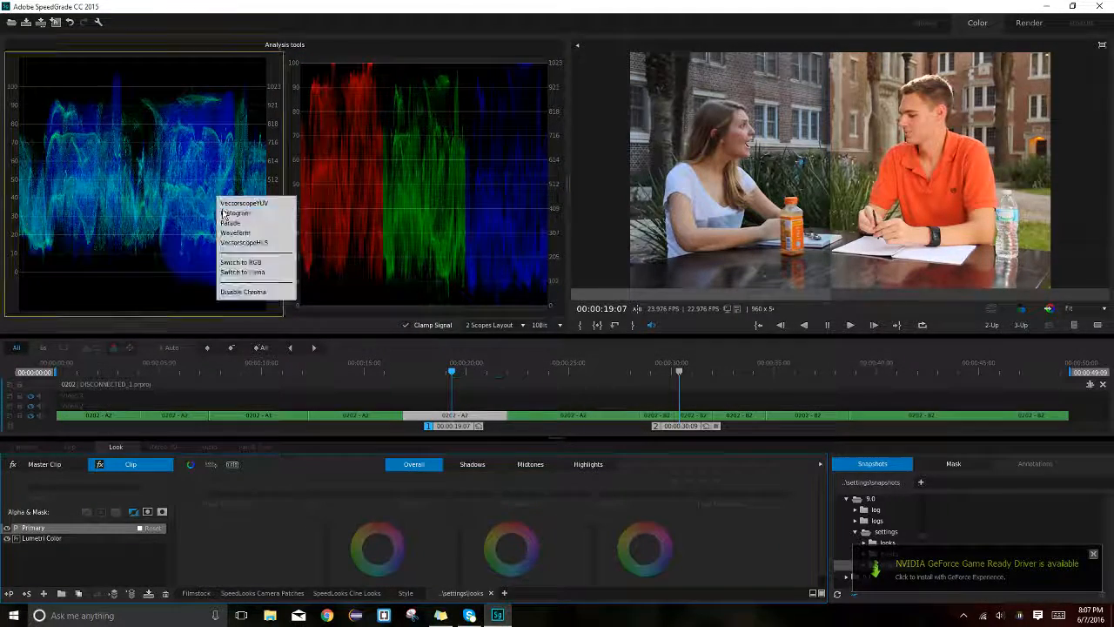
{"action": "left_click", "coordinate": [245, 292]}
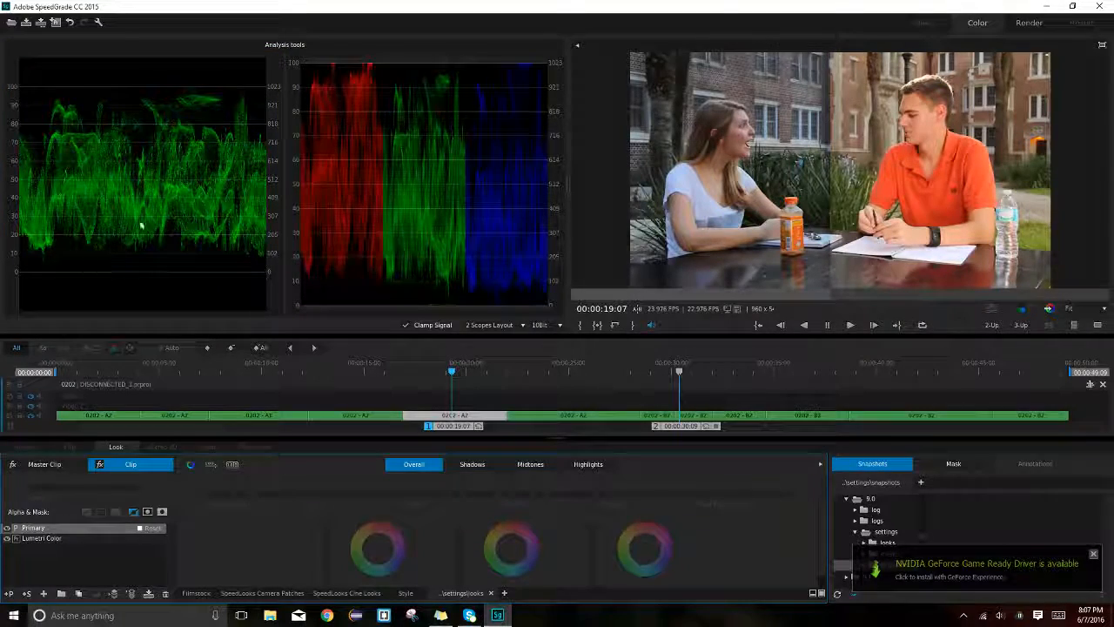
{"action": "right_click", "coordinate": [140, 220]}
{"action": "left_click", "coordinate": [178, 317]}
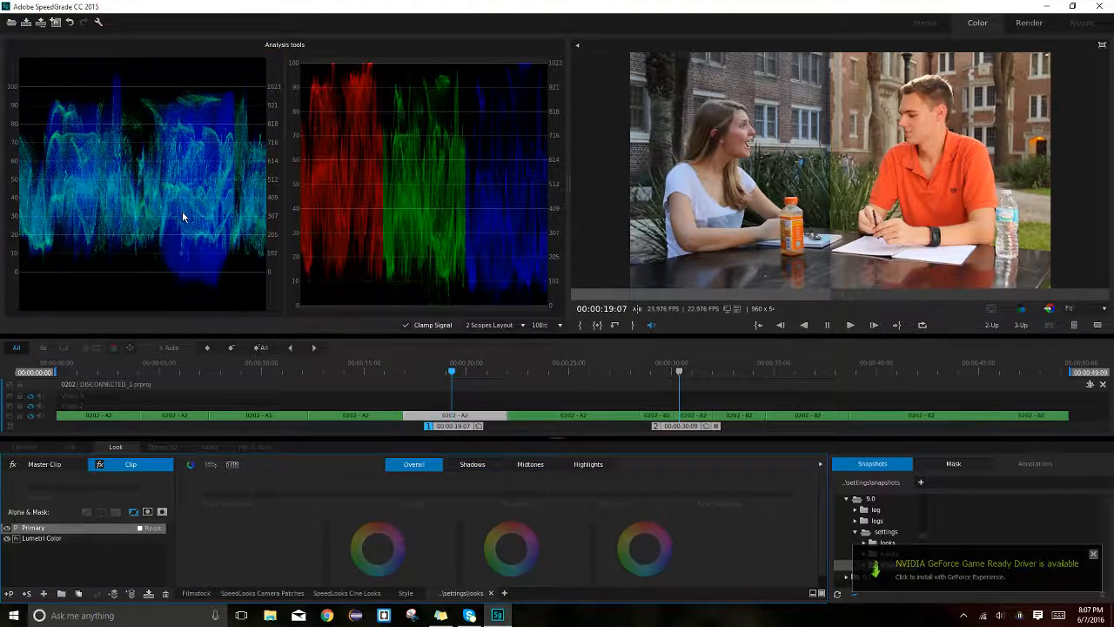
{"action": "right_click", "coordinate": [182, 212]}
{"action": "left_click", "coordinate": [188, 316]}
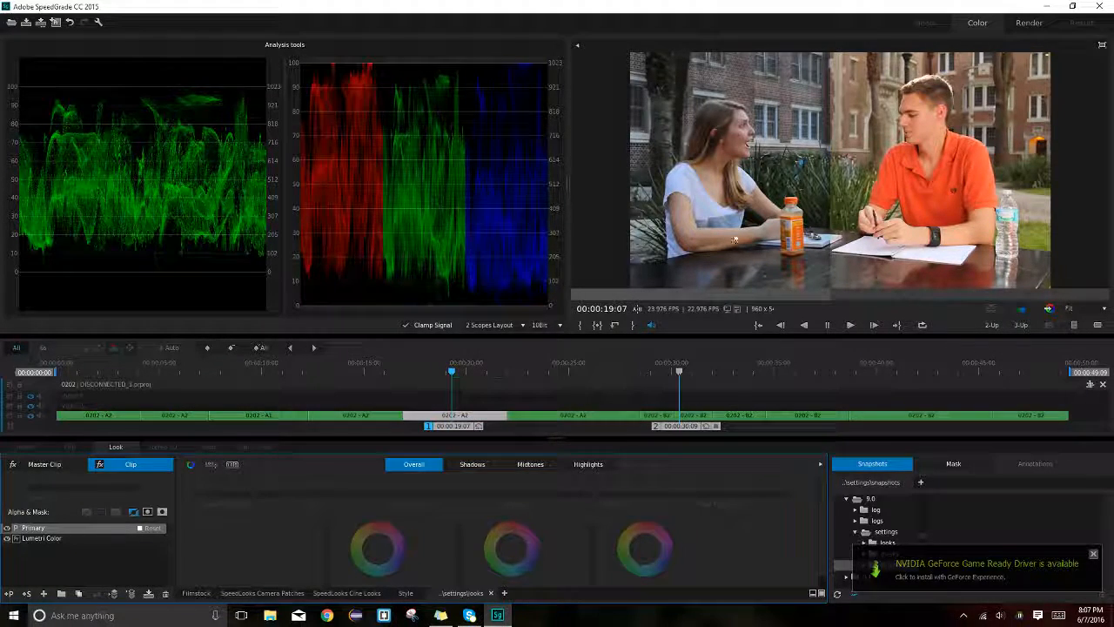
- Compare both wide shots on the scopes by moving the first playhead to 00:00:30:05 and back to 00:00:18:18
{"action": "left_click", "coordinate": [851, 325]}
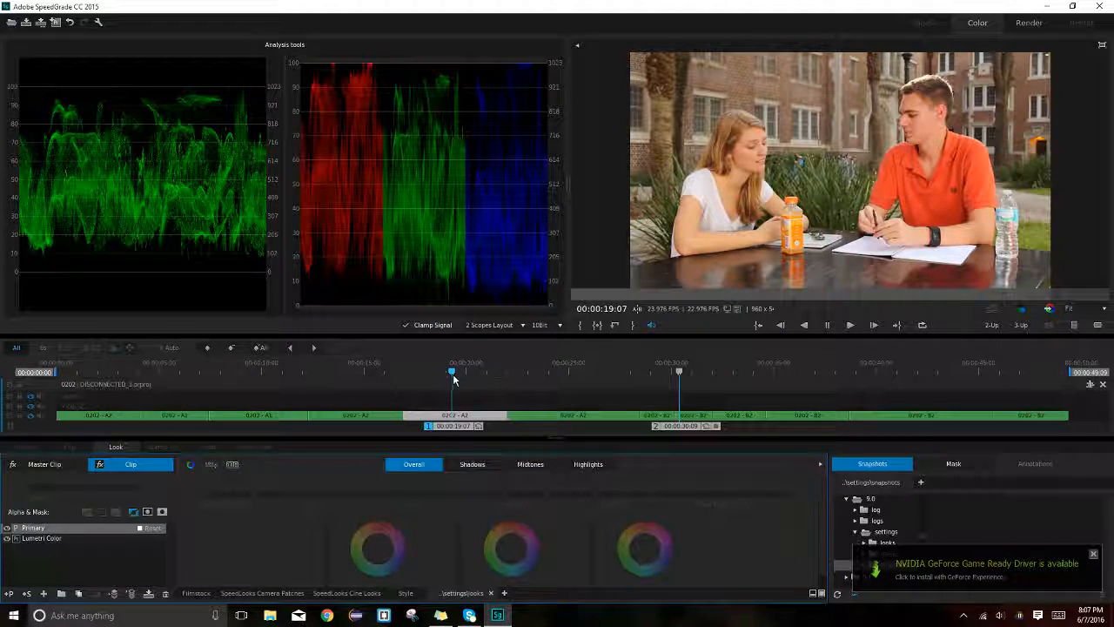
{"action": "left_click", "coordinate": [677, 374]}
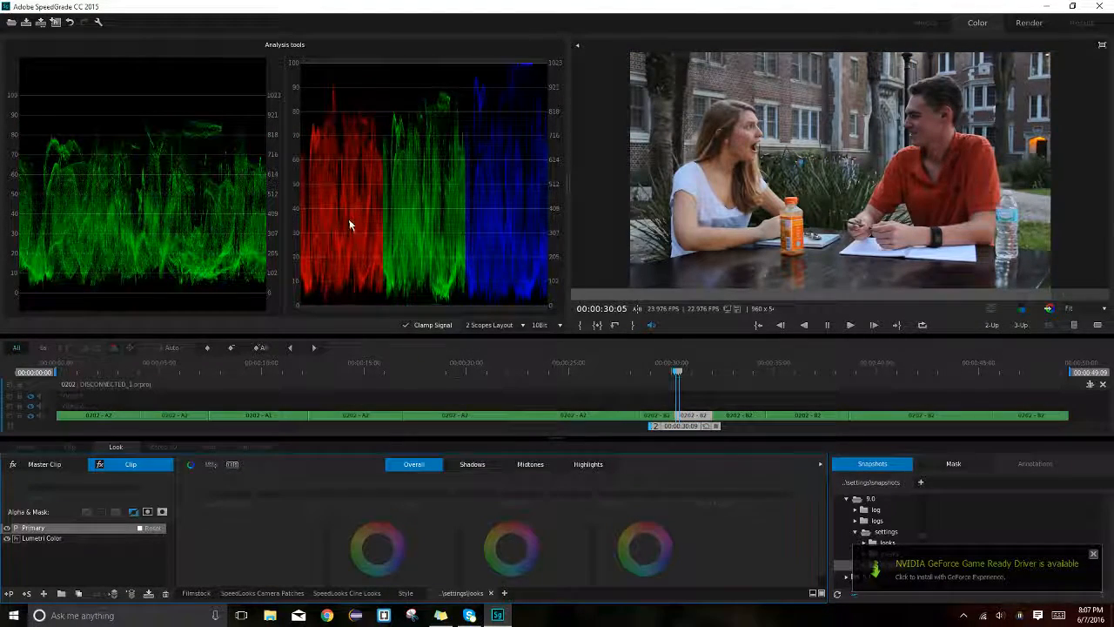
{"action": "left_click", "coordinate": [444, 372]}
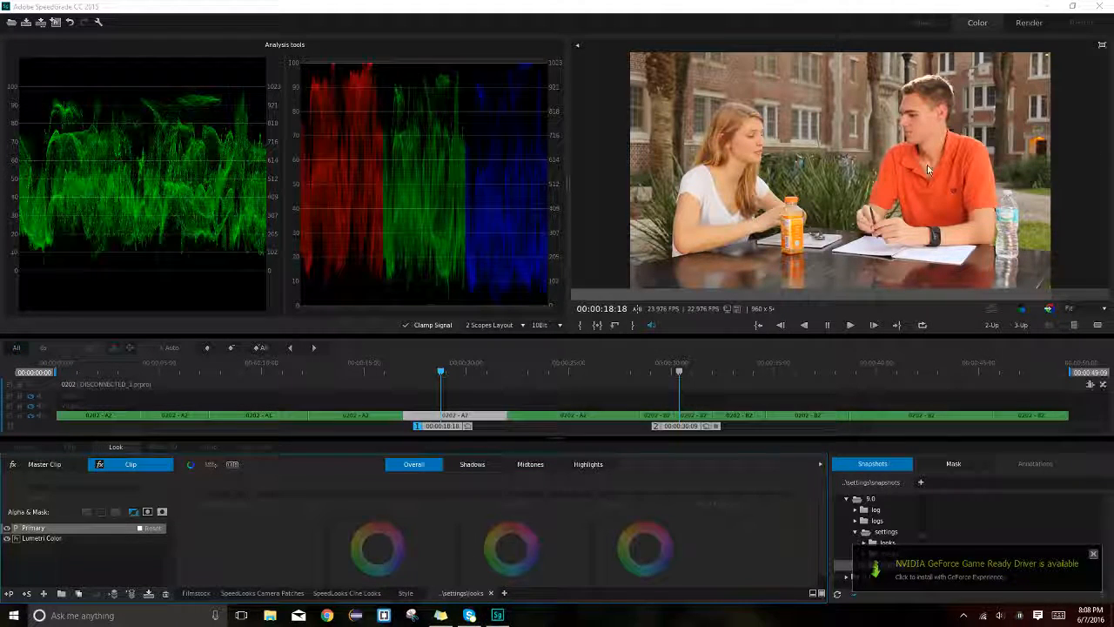
- Dismiss the NVIDIA driver notification and place the split-view dividing line between the woman and the man
{"action": "left_click", "coordinate": [1095, 555]}
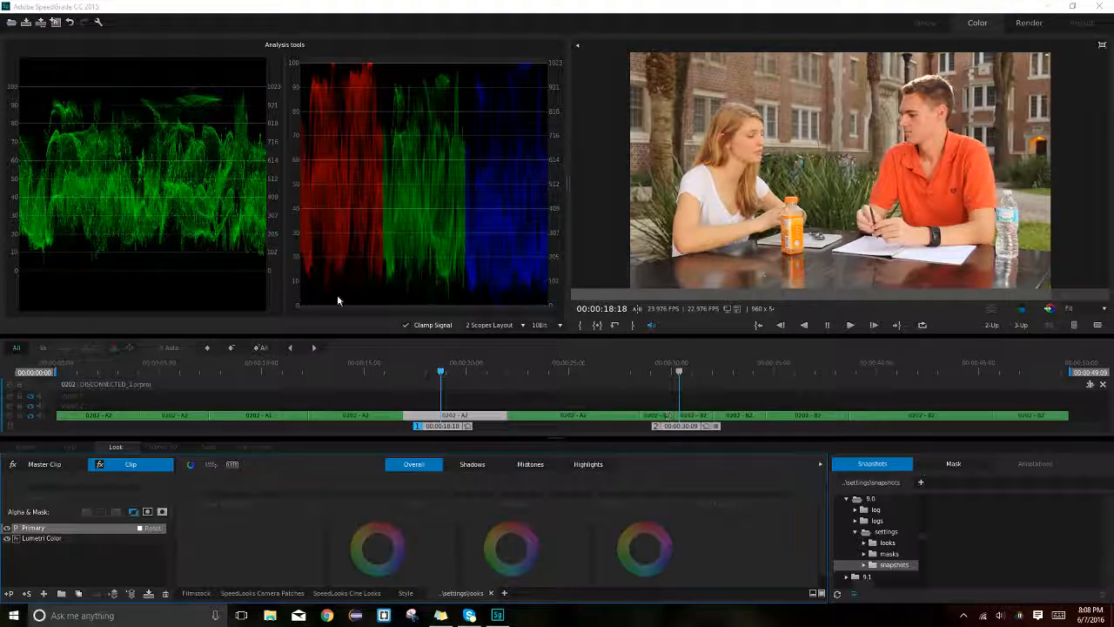
{"action": "left_click", "coordinate": [1047, 295]}
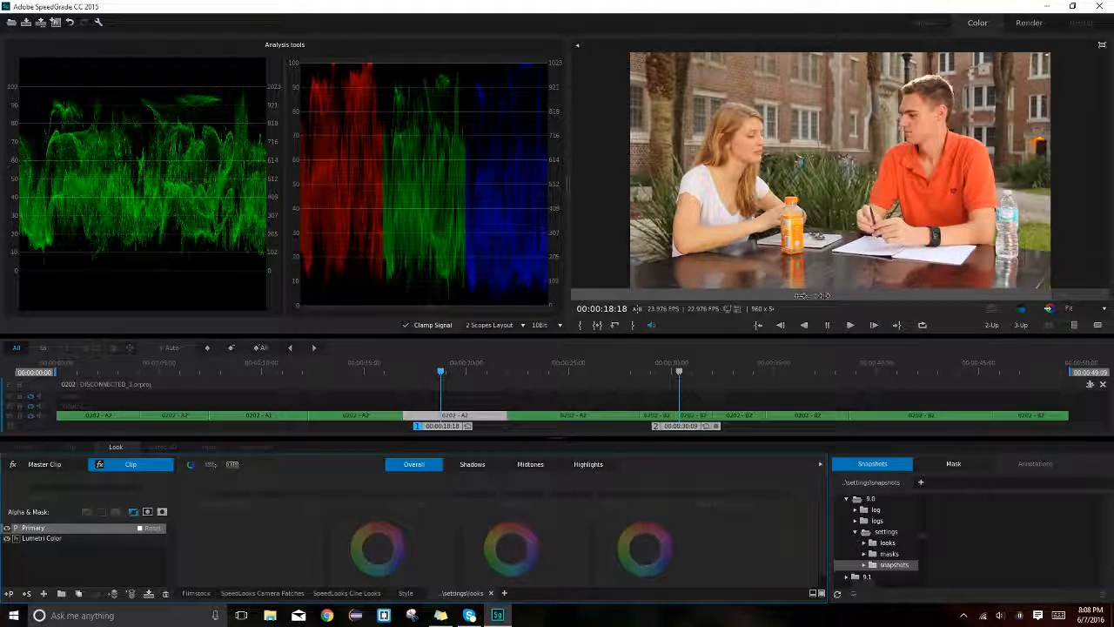
{"action": "left_click_drag", "start_coordinate": [873, 296], "coordinate": [828, 296]}
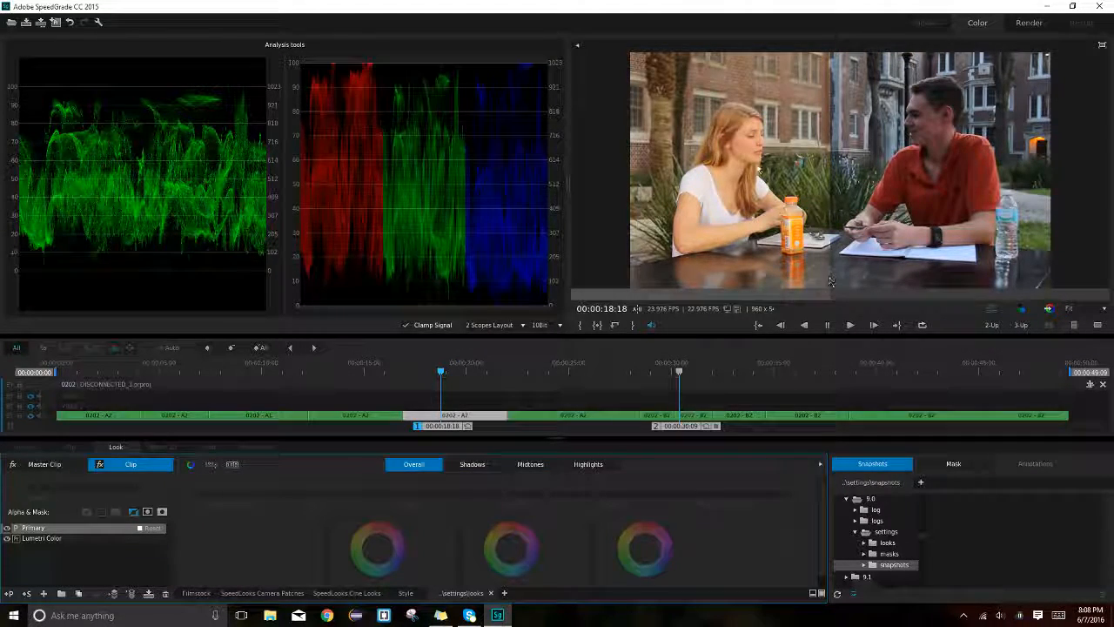
{"action": "left_click", "coordinate": [759, 172]}
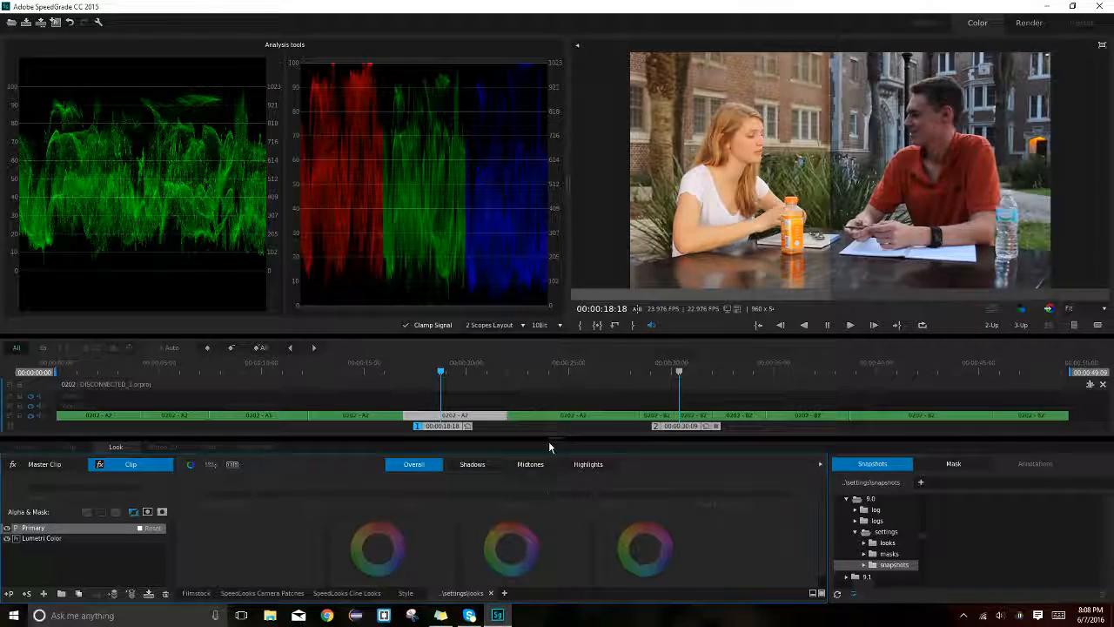
- Enlarge the grading controls area and shift the first wide shot's overall Temperature toward blue
{"action": "left_click_drag", "start_coordinate": [550, 441], "coordinate": [549, 423]}
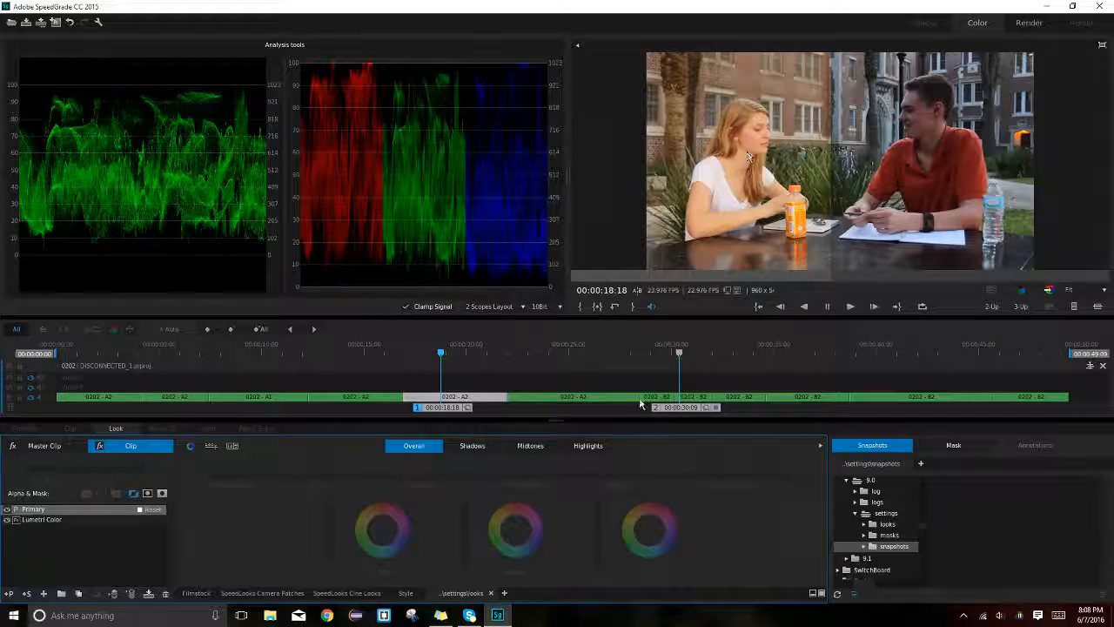
{"action": "left_click_drag", "start_coordinate": [548, 475], "coordinate": [541, 475]}
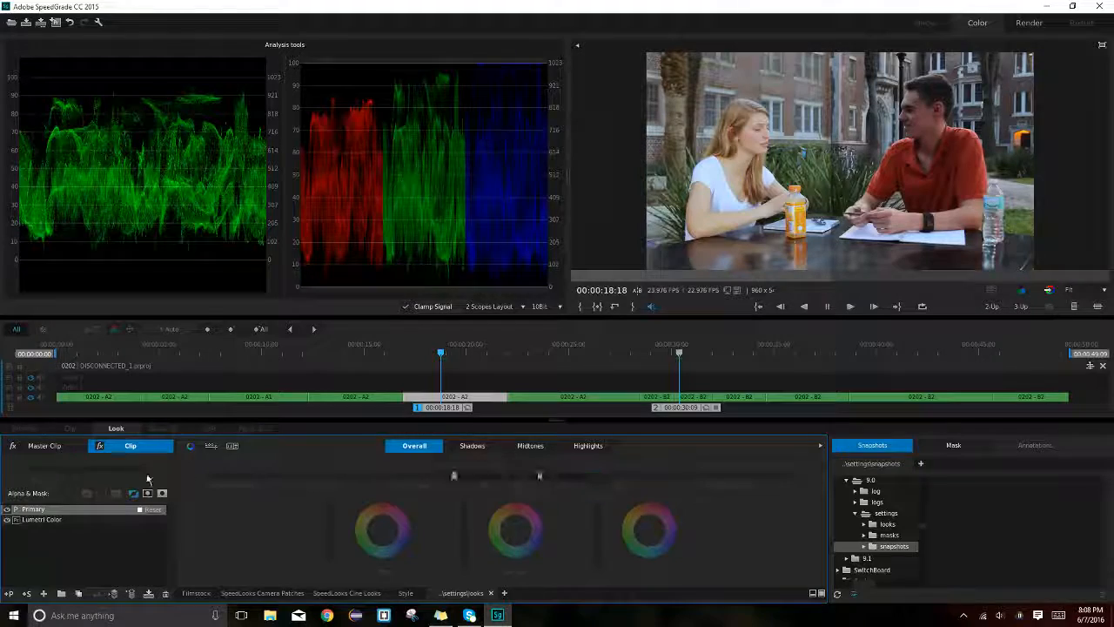
- Toggle the Primary layer off and on to compare the temperature correction against the second shot, adjusting the dividing line
{"action": "left_click", "coordinate": [7, 513]}
{"action": "left_click", "coordinate": [7, 514]}
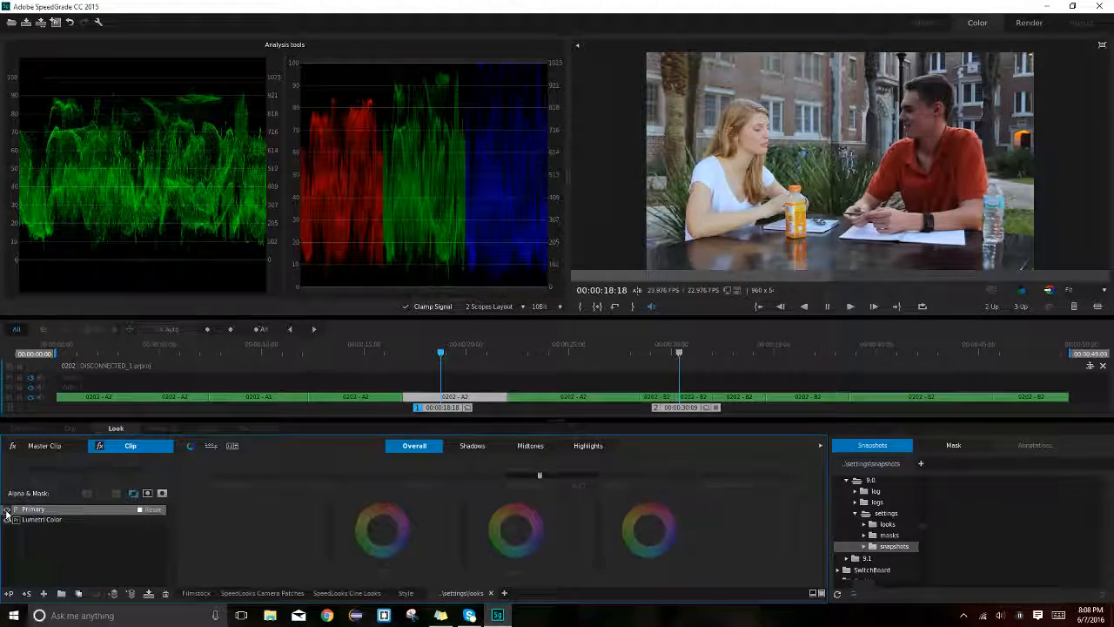
{"action": "left_click", "coordinate": [7, 514]}
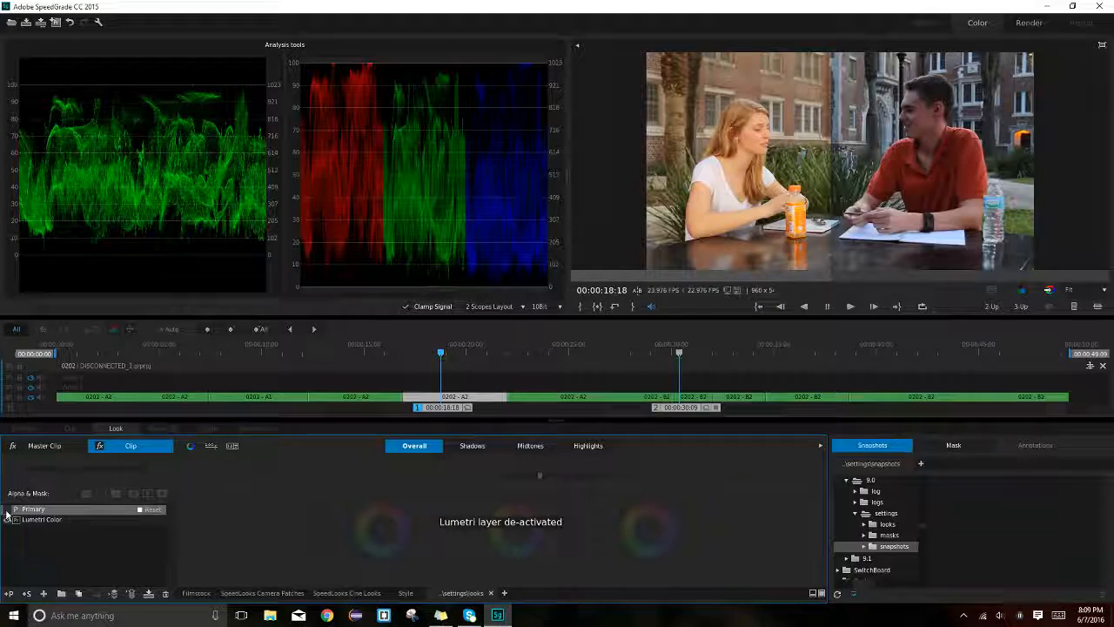
{"action": "left_click", "coordinate": [7, 510]}
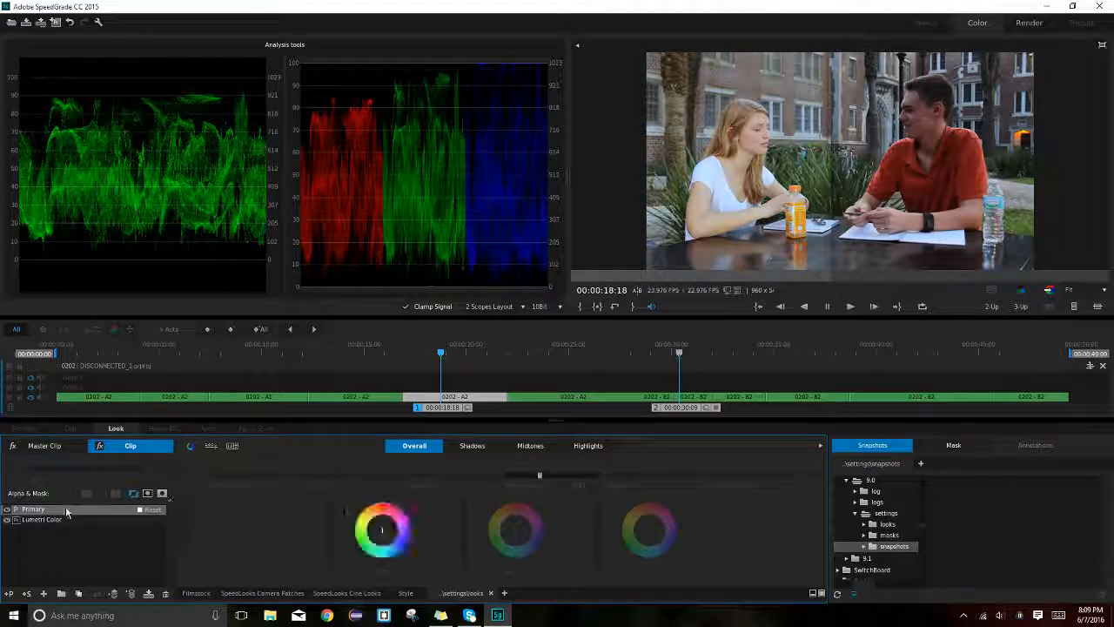
{"action": "left_click", "coordinate": [7, 510]}
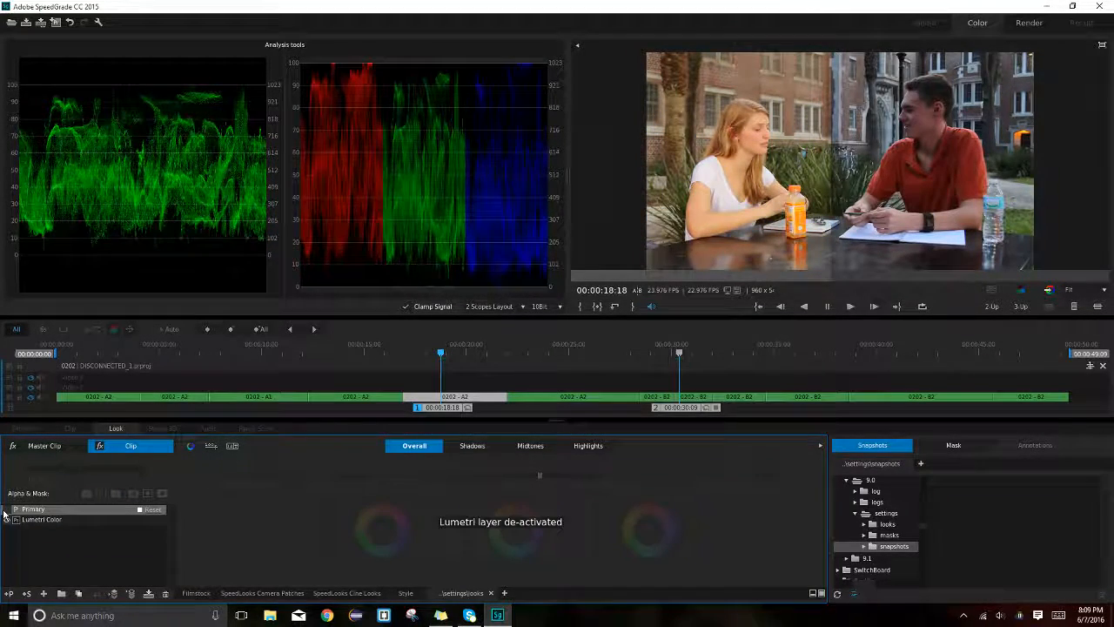
{"action": "left_click", "coordinate": [6, 510]}
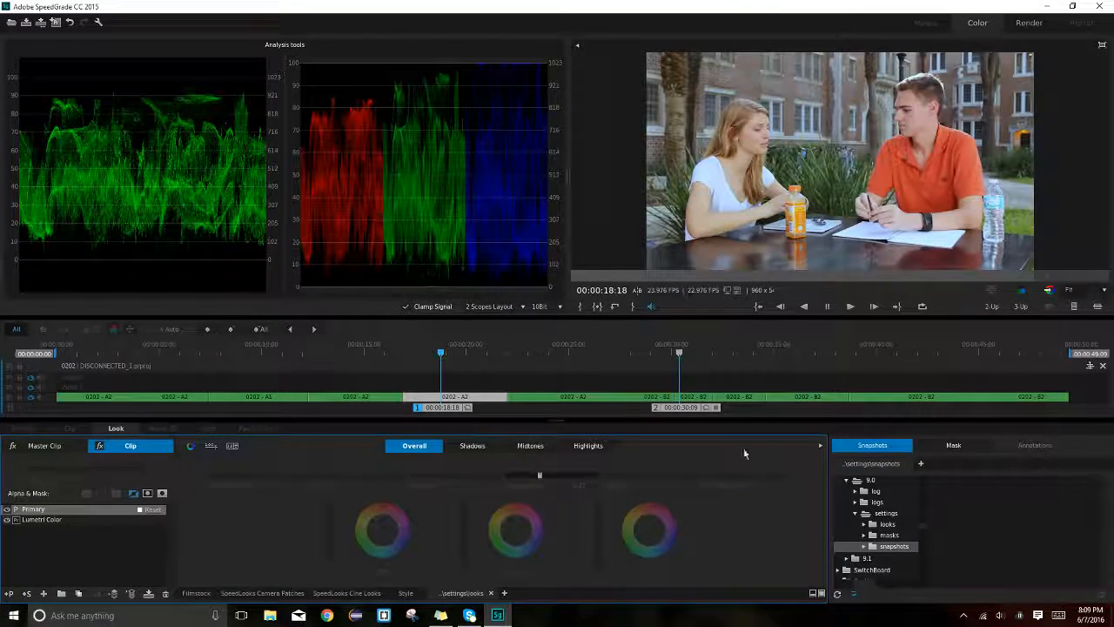
{"action": "left_click", "coordinate": [6, 511]}
{"action": "left_click", "coordinate": [6, 511]}
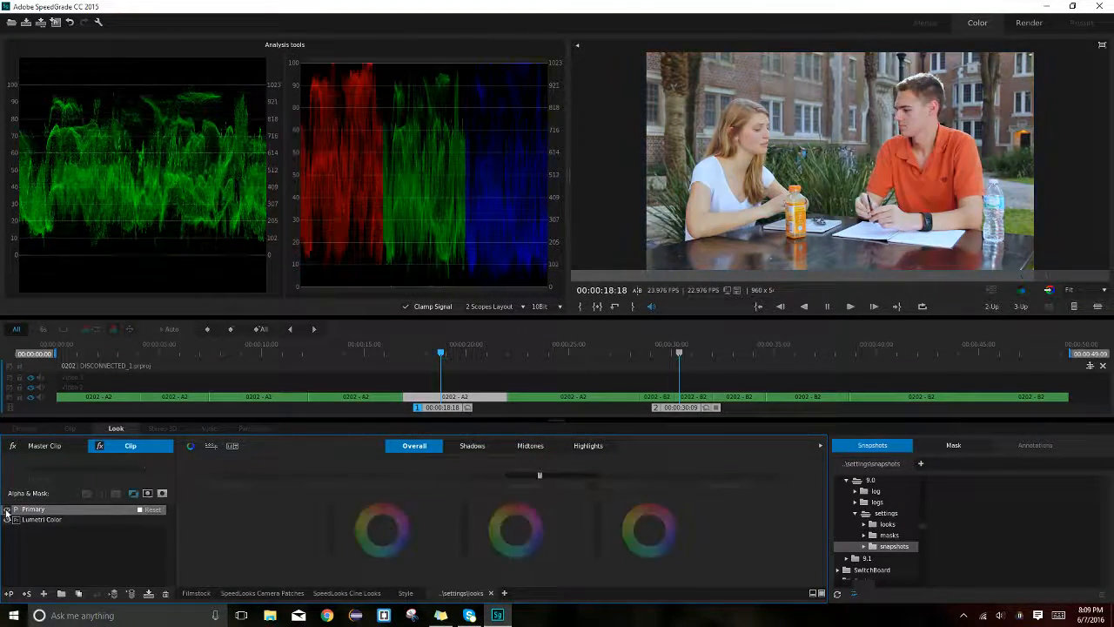
{"action": "left_click", "coordinate": [7, 512]}
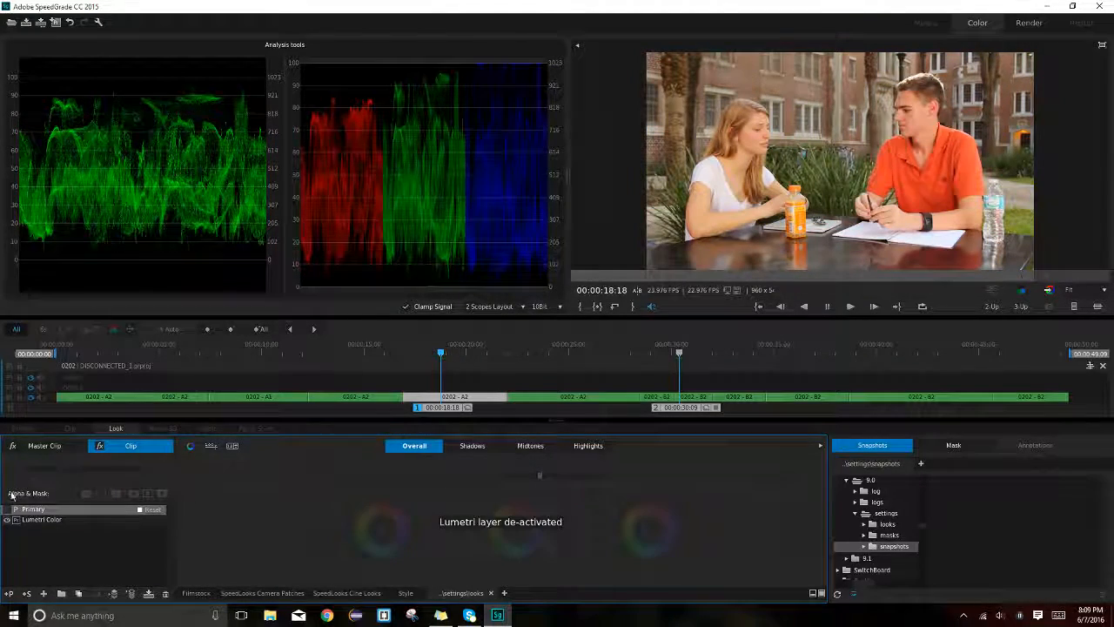
{"action": "left_click", "coordinate": [7, 510]}
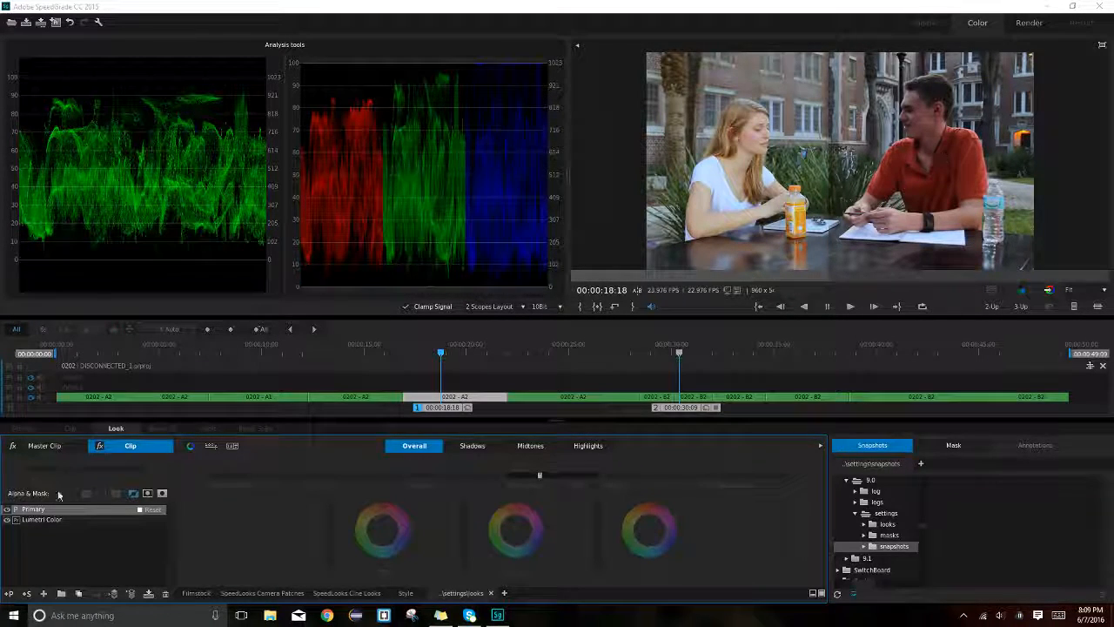
{"action": "left_click", "coordinate": [7, 508]}
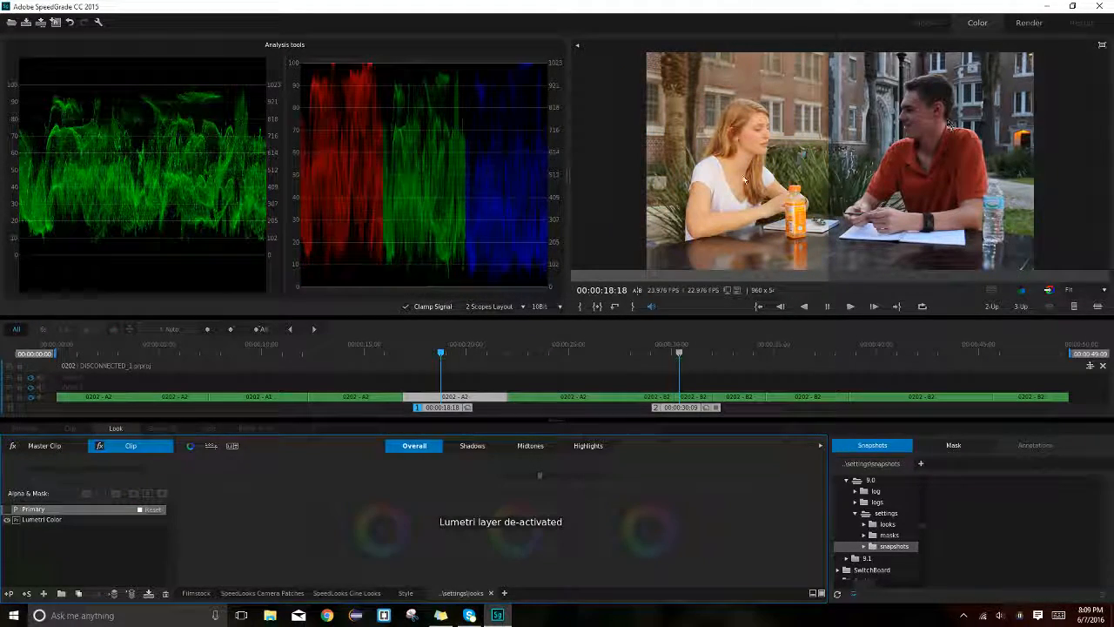
{"action": "left_click", "coordinate": [6, 513]}
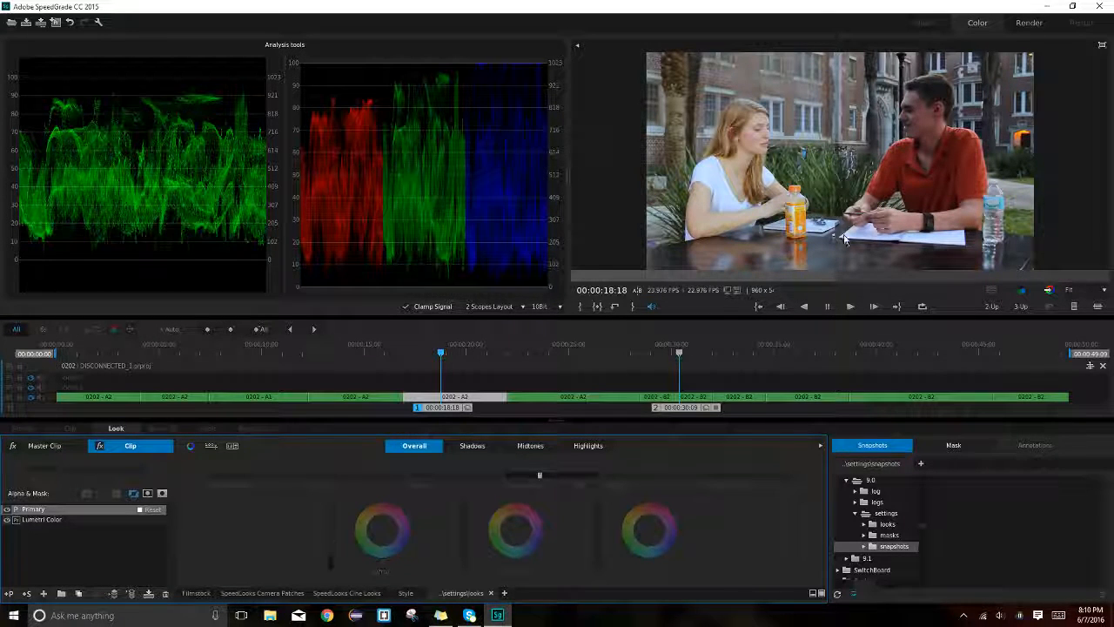
{"action": "left_click_drag", "start_coordinate": [832, 276], "coordinate": [808, 277]}
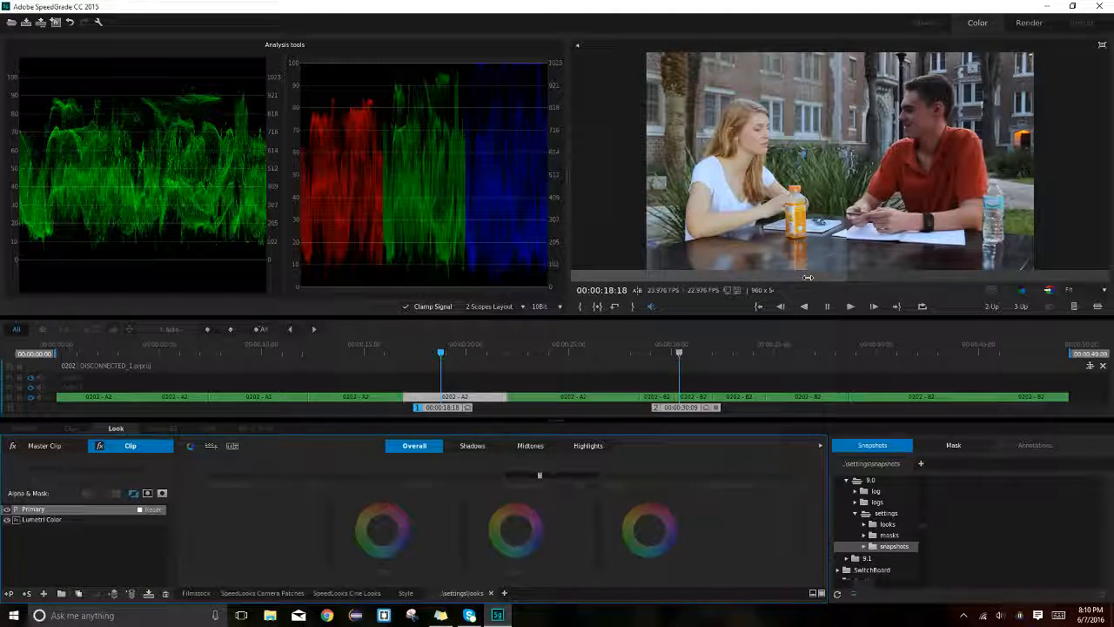
- Try warming the Temperature of the 0202 - B2 clip at the second playhead and reselect the first wide shot
{"action": "left_click", "coordinate": [697, 397]}
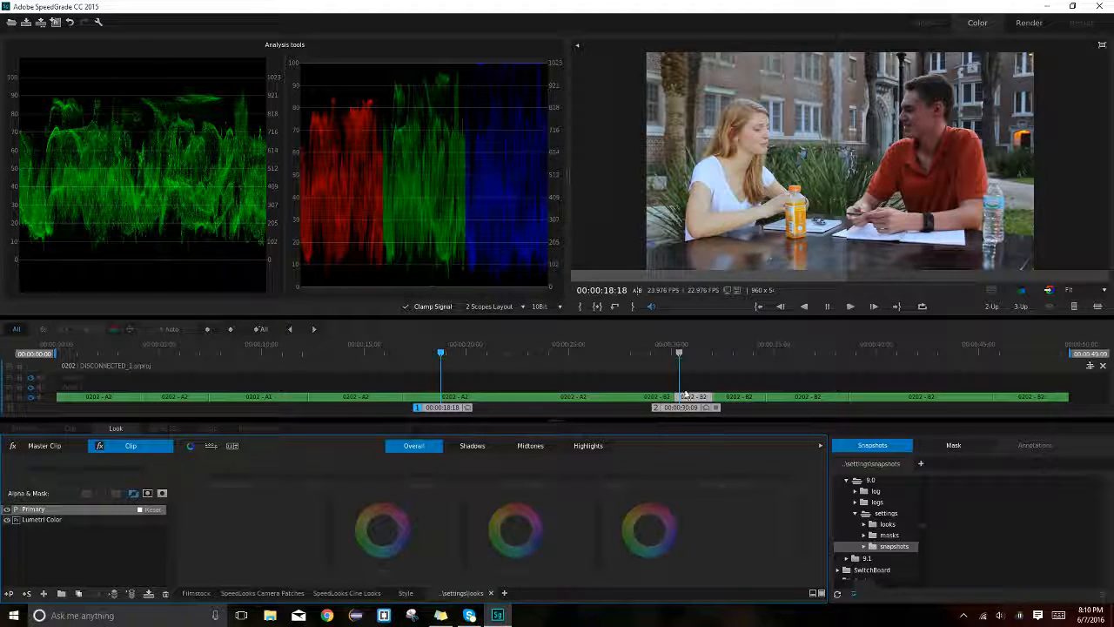
{"action": "left_click", "coordinate": [485, 399]}
{"action": "left_click", "coordinate": [720, 398]}
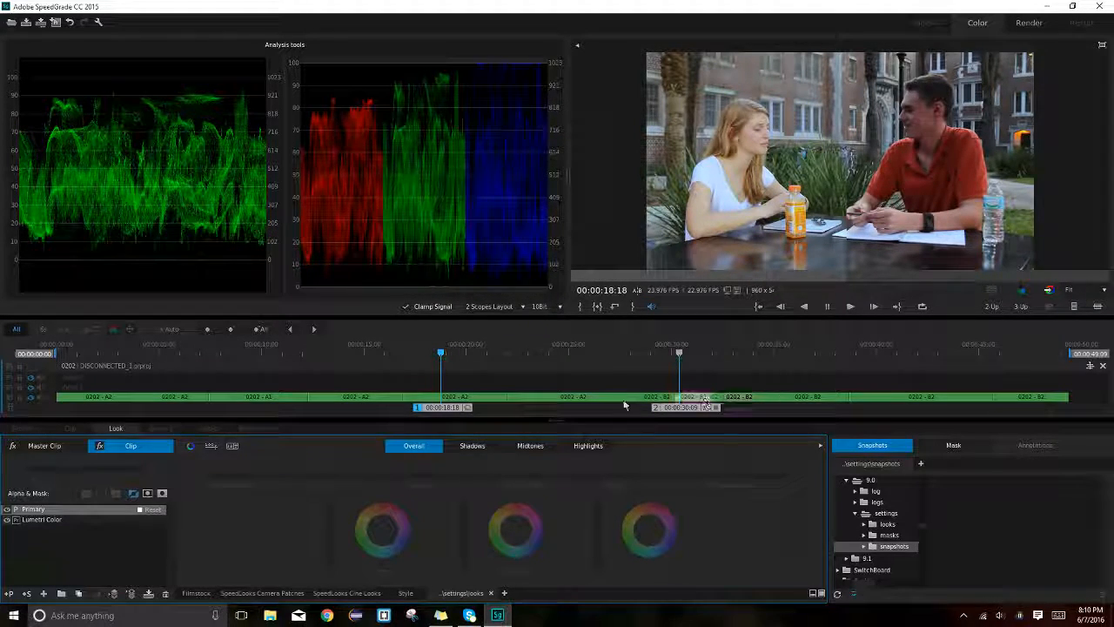
{"action": "left_click", "coordinate": [588, 397]}
{"action": "left_click", "coordinate": [694, 397]}
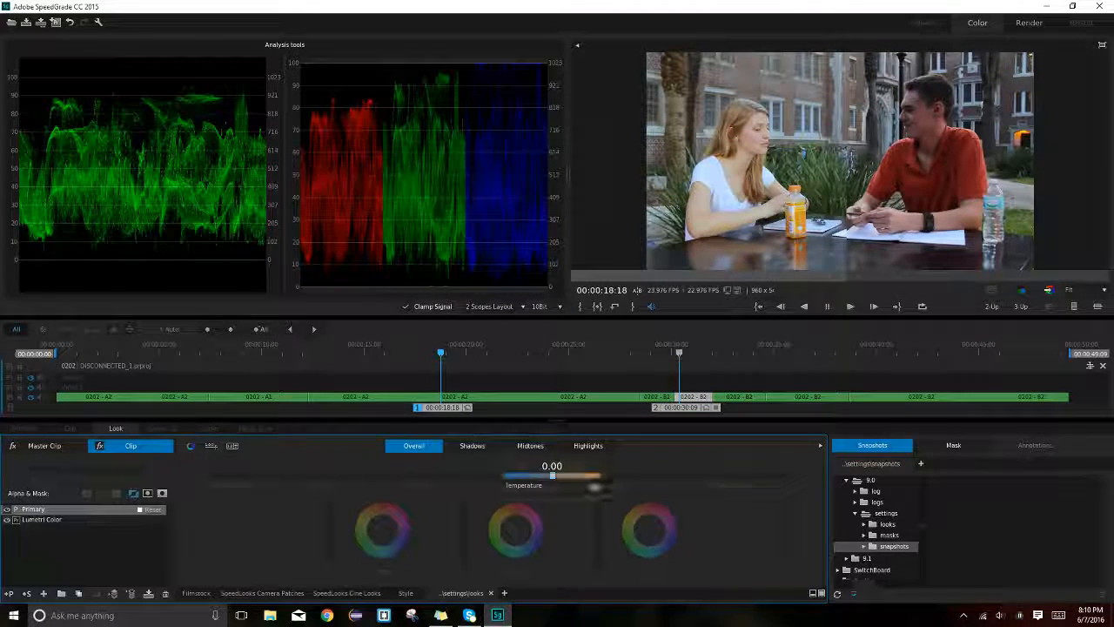
{"action": "left_click_drag", "start_coordinate": [552, 476], "coordinate": [559, 475]}
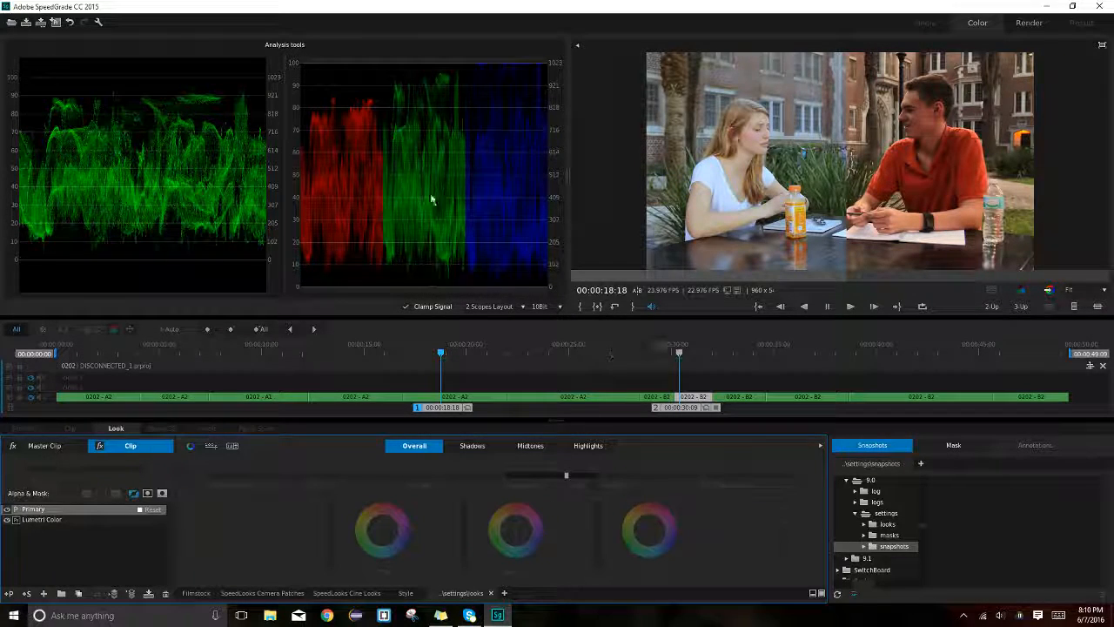
{"action": "left_click", "coordinate": [469, 398]}
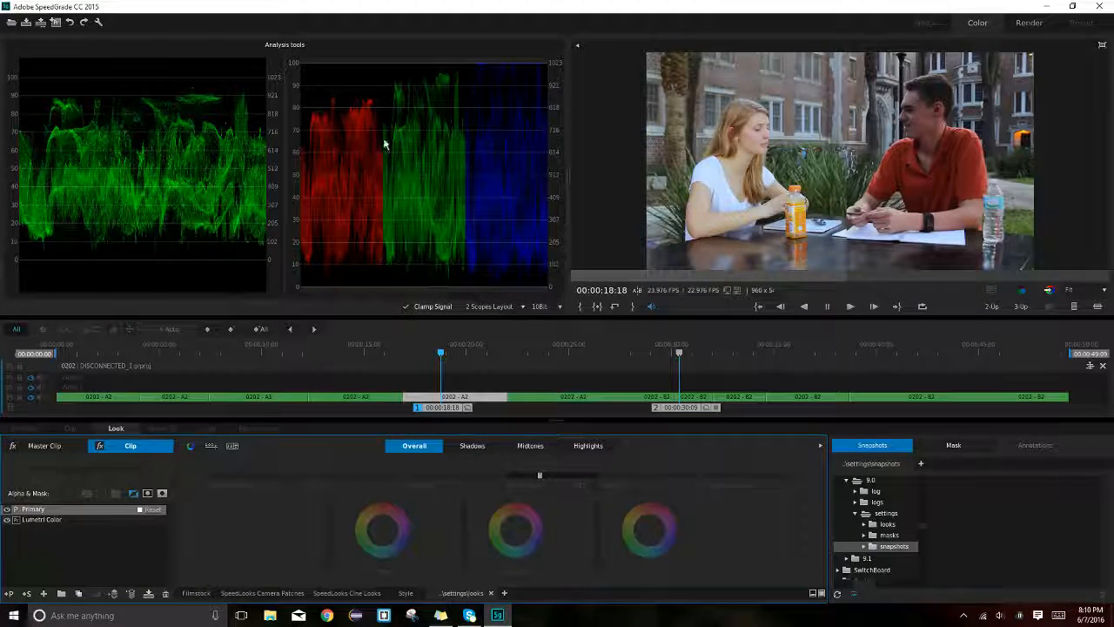
- Shift the first wide shot's Temperature back toward warm and toggle its Primary layer off and on to compare
{"action": "left_click_drag", "start_coordinate": [539, 476], "coordinate": [544, 476]}
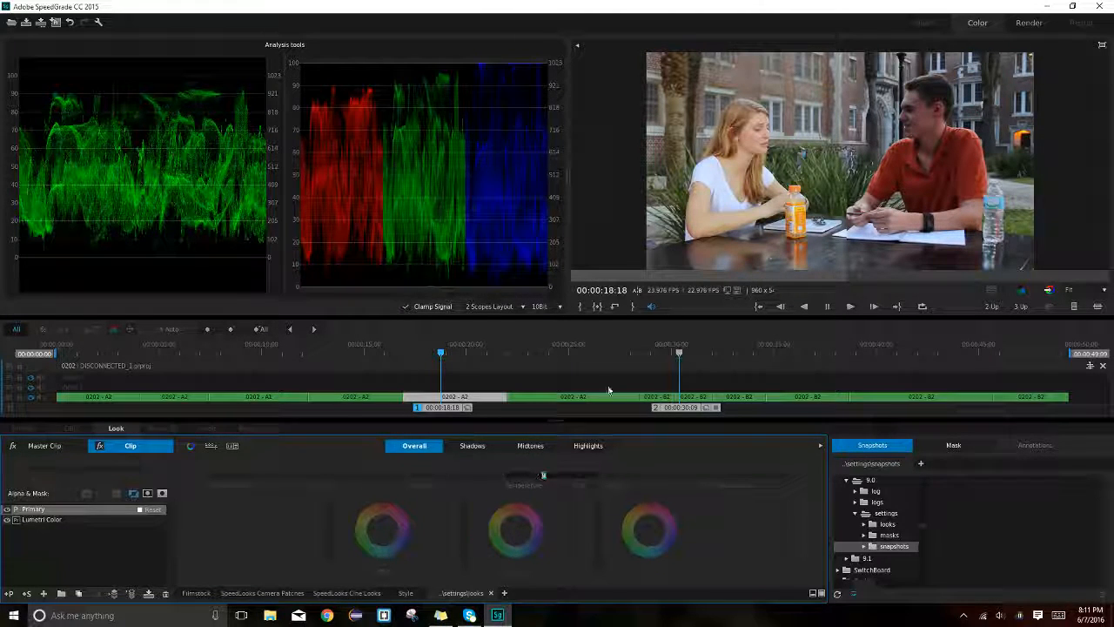
{"action": "left_click_drag", "start_coordinate": [544, 474], "coordinate": [549, 475]}
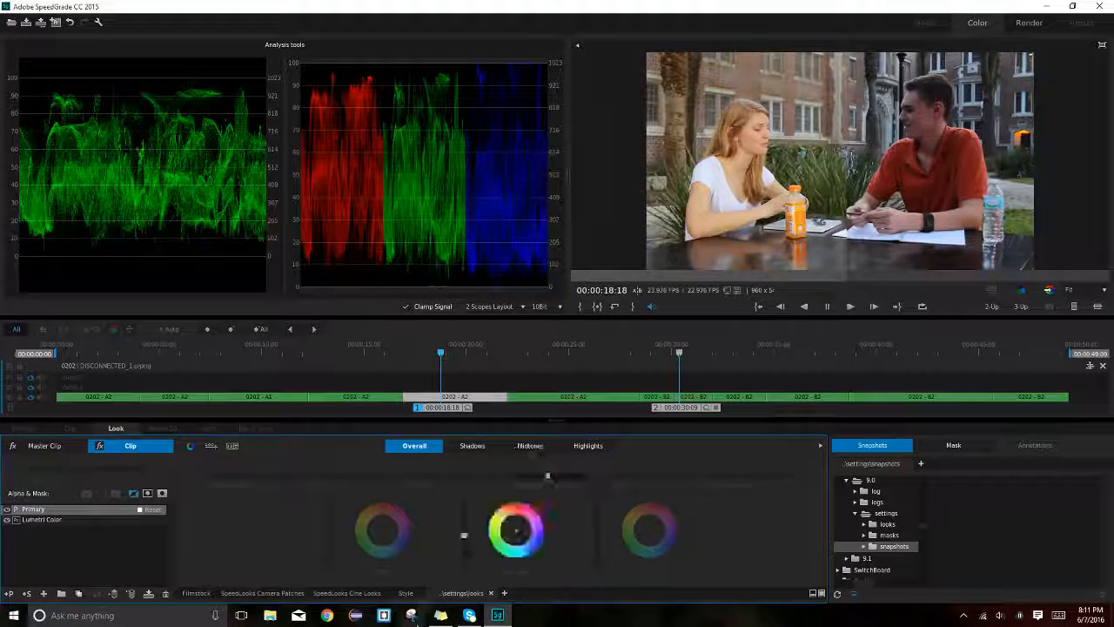
{"action": "left_click", "coordinate": [7, 511]}
{"action": "left_click", "coordinate": [7, 511]}
{"action": "left_click", "coordinate": [7, 511]}
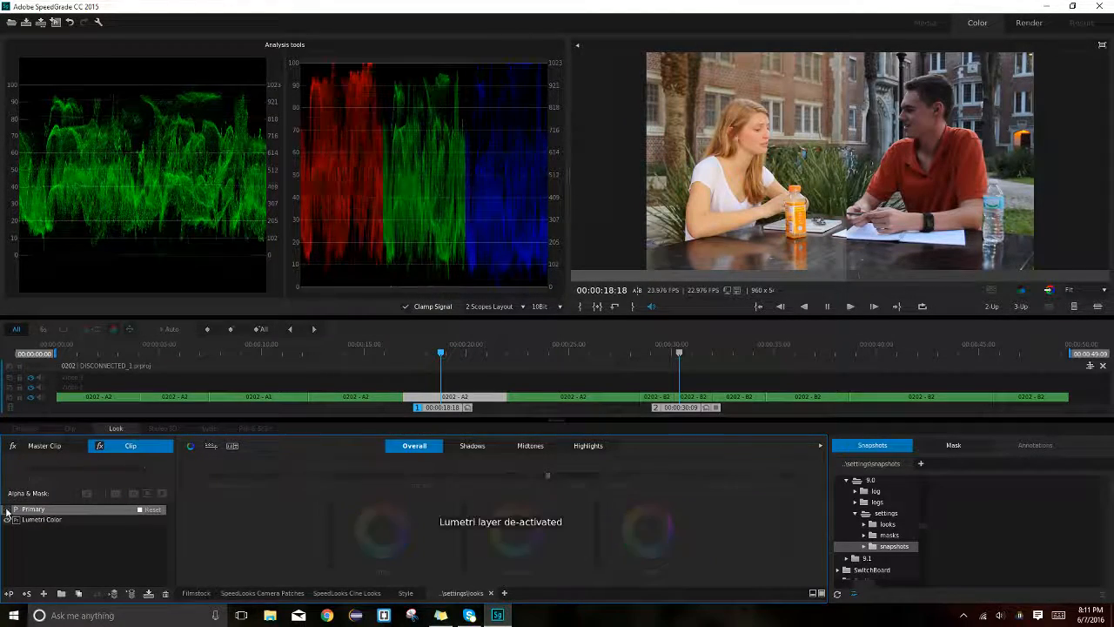
{"action": "left_click", "coordinate": [7, 511]}
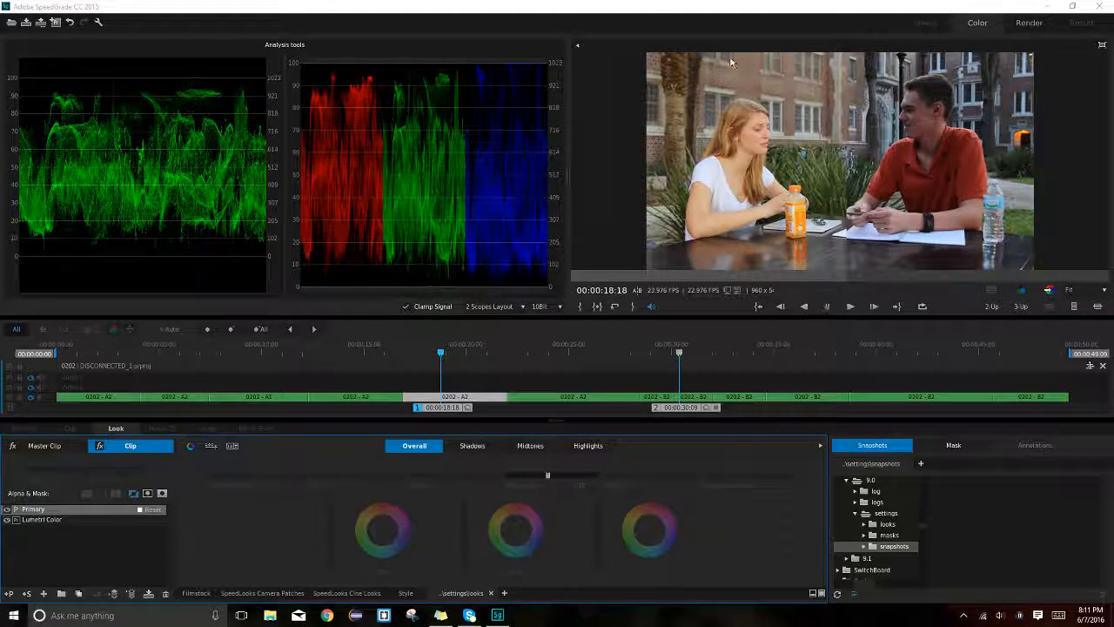
- Warm the Temperature of the 0202 - B2 clip at the second playhead and toggle its Primary layer to compare
{"action": "left_click_drag", "start_coordinate": [849, 277], "coordinate": [789, 280]}
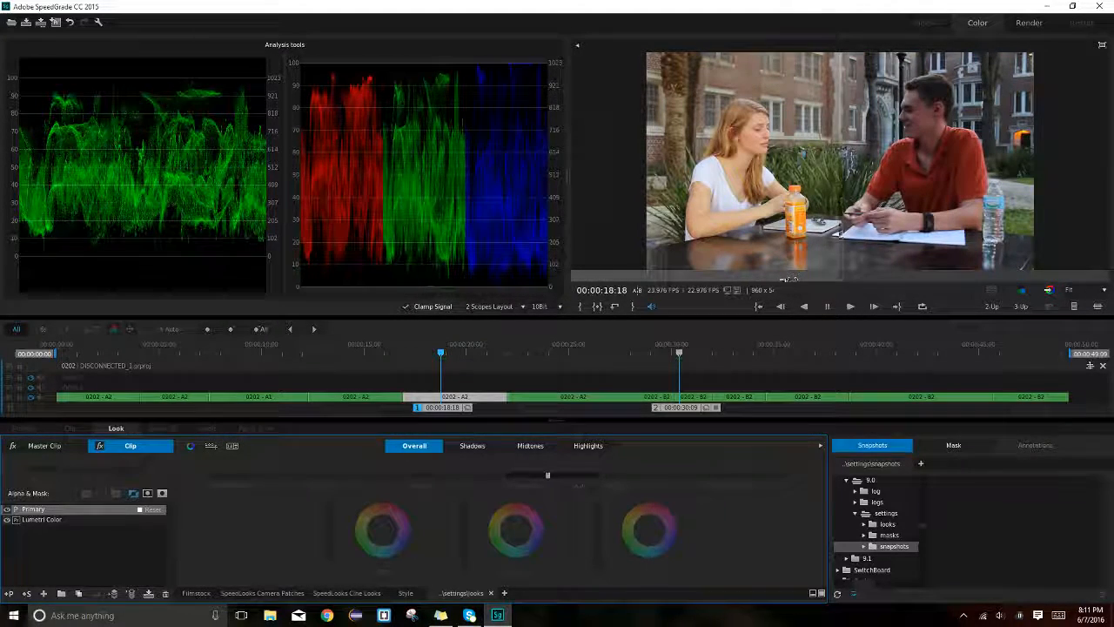
{"action": "left_click", "coordinate": [698, 399]}
{"action": "left_click_drag", "start_coordinate": [551, 477], "coordinate": [566, 476]}
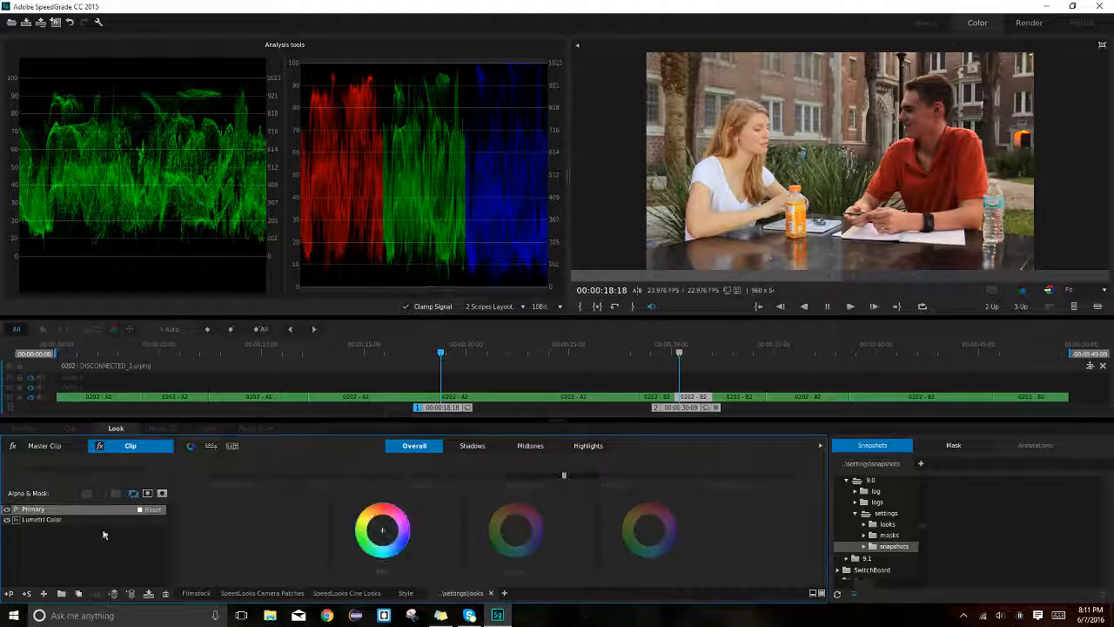
{"action": "left_click", "coordinate": [7, 509]}
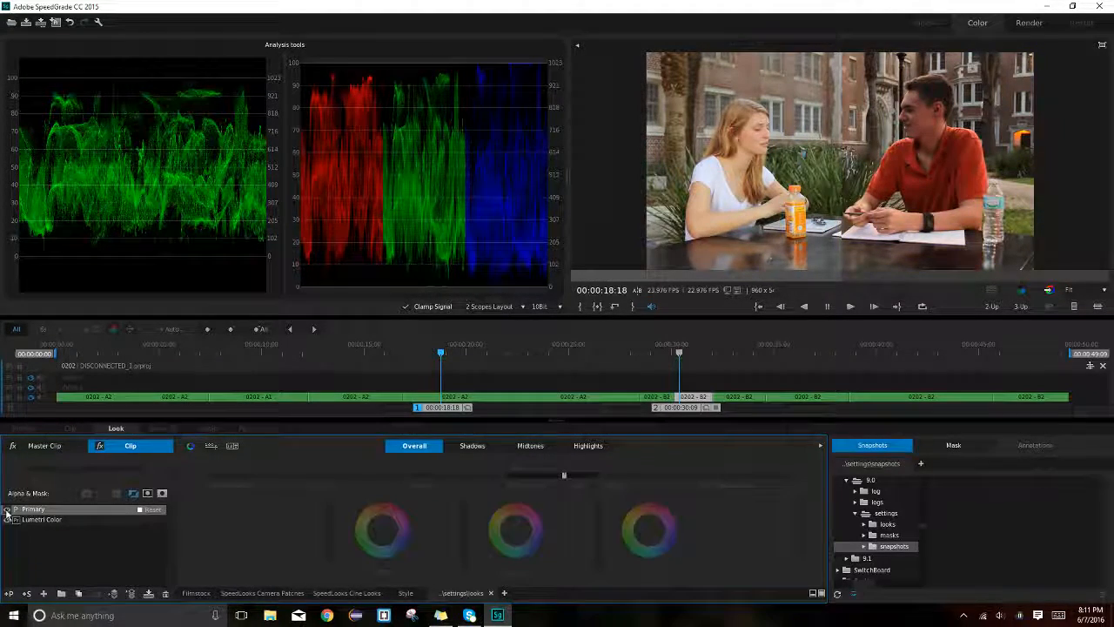
{"action": "left_click", "coordinate": [7, 510]}
{"action": "left_click", "coordinate": [7, 510]}
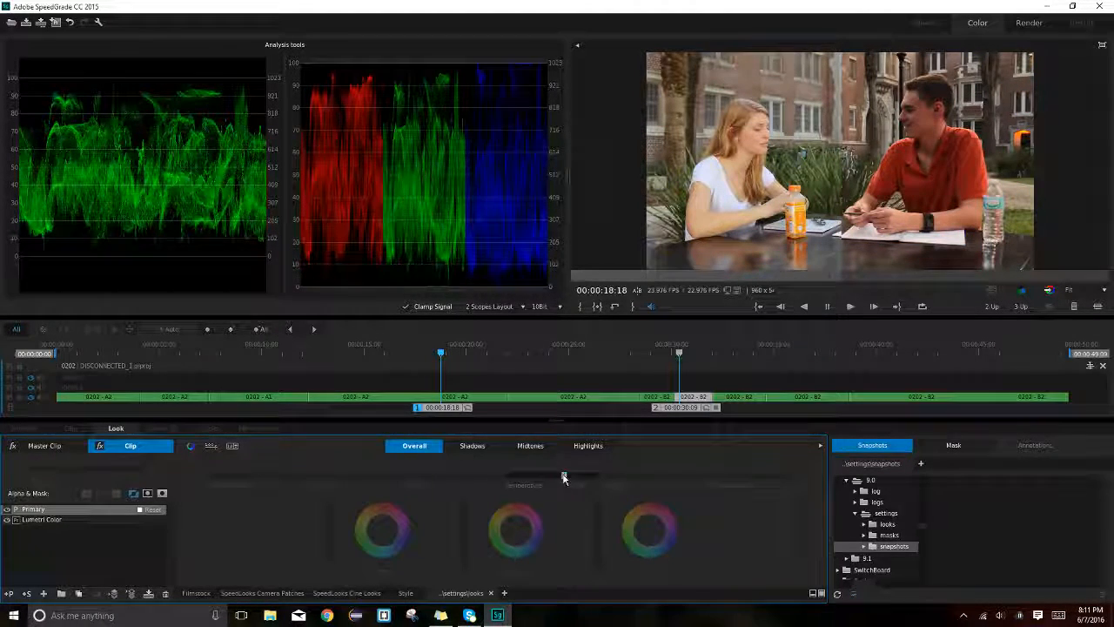
- Set the first wide shot's Temperature to -0.15 and toggle its Primary layer off and on to compare
{"action": "mouse_move", "coordinate": [564, 475]}
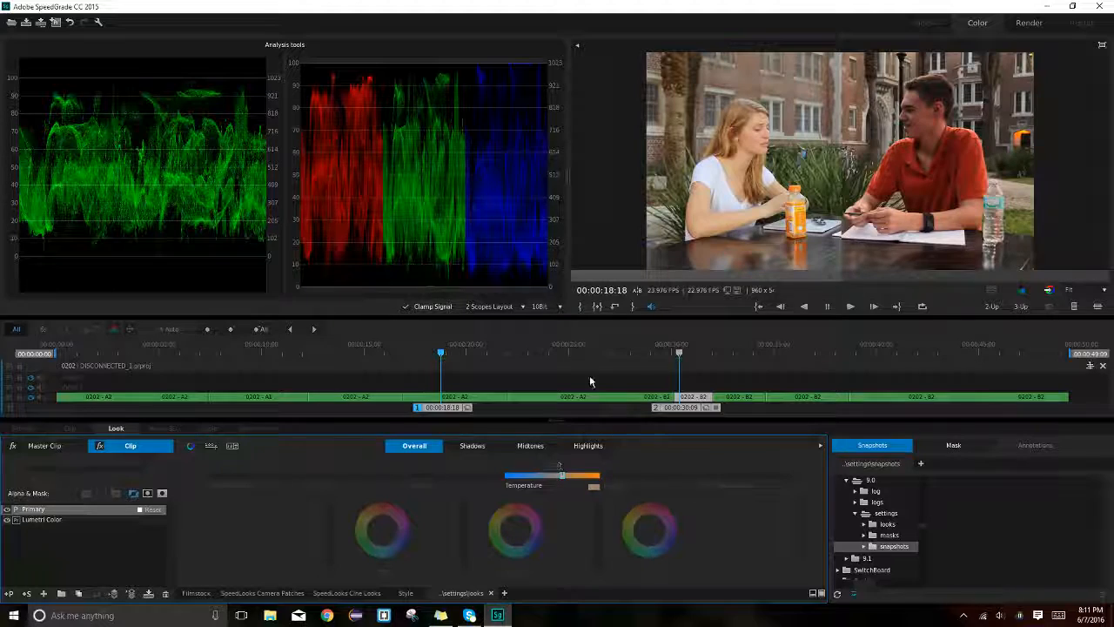
{"action": "left_click", "coordinate": [470, 398]}
{"action": "left_click_drag", "start_coordinate": [547, 475], "coordinate": [546, 476]}
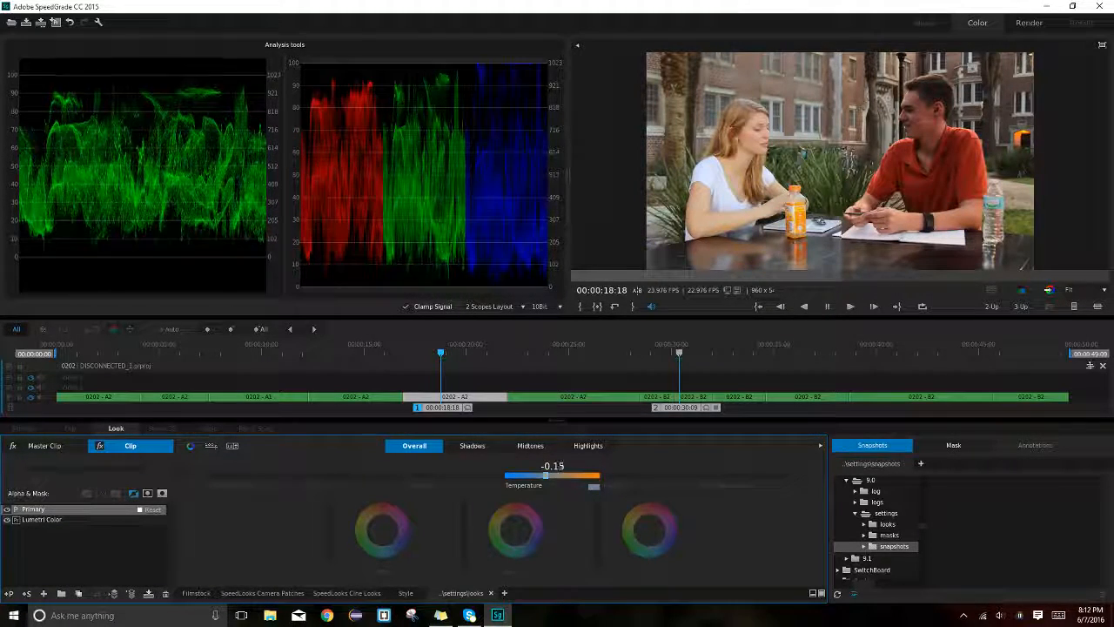
{"action": "left_click", "coordinate": [8, 510]}
{"action": "left_click", "coordinate": [7, 510]}
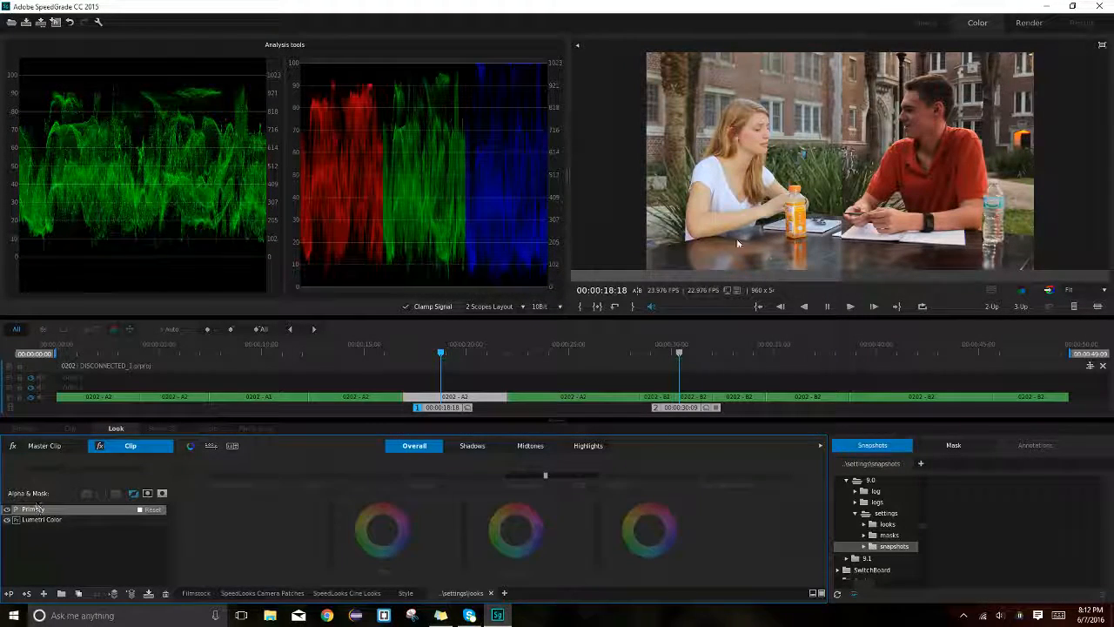
- Set the 0202 - B2 clip's Temperature to 0.17 and compare its settings with the first wide shot's
{"action": "left_click", "coordinate": [692, 397]}
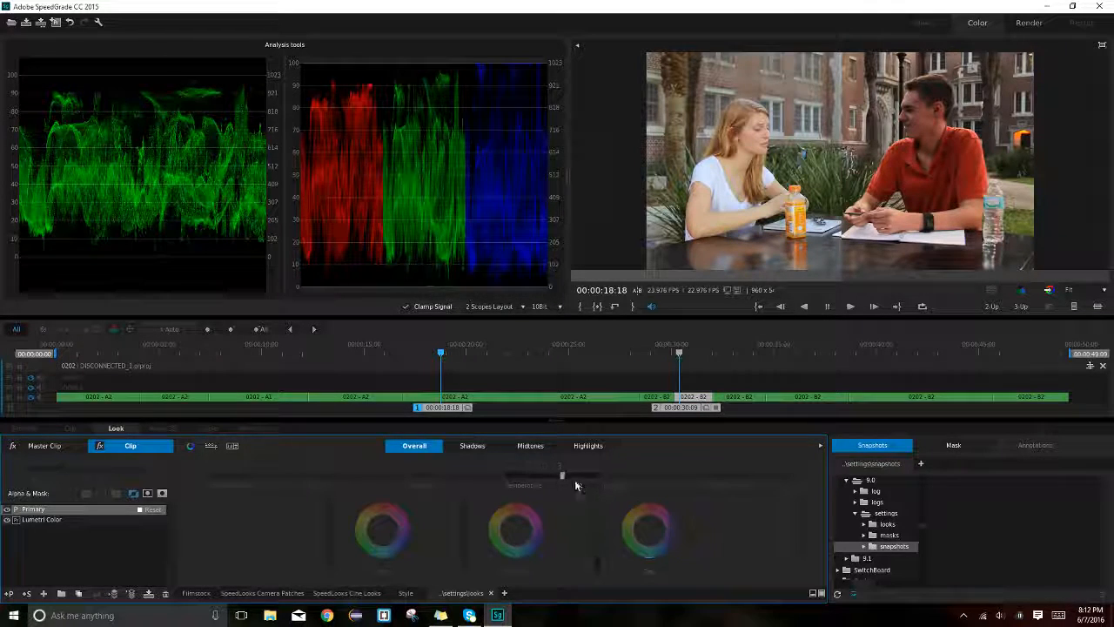
{"action": "left_click_drag", "start_coordinate": [564, 475], "coordinate": [561, 476]}
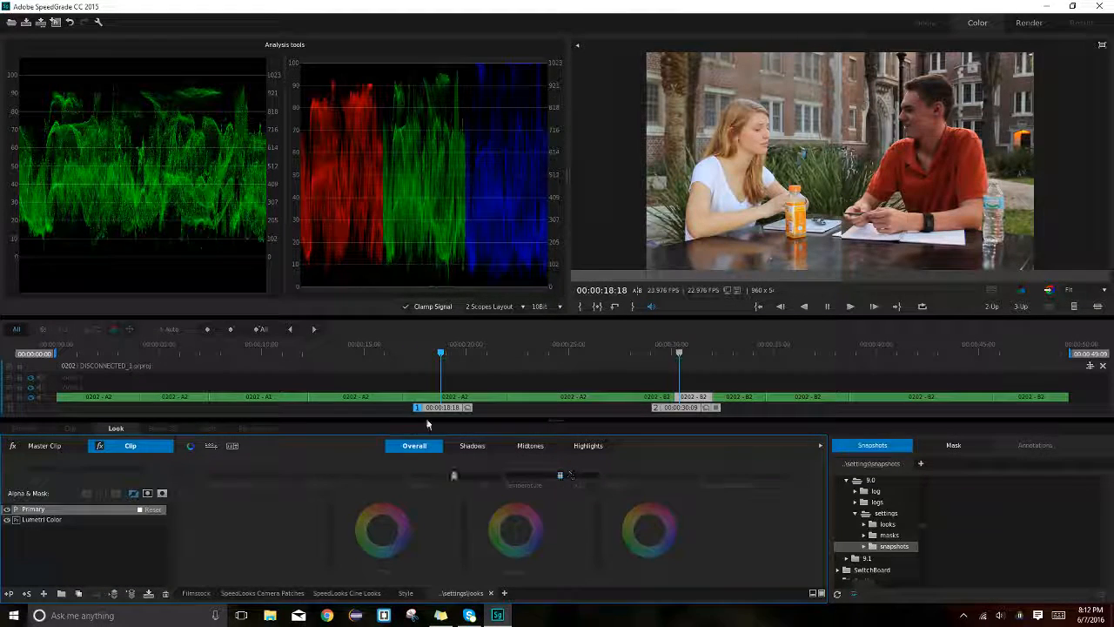
{"action": "left_click", "coordinate": [464, 399]}
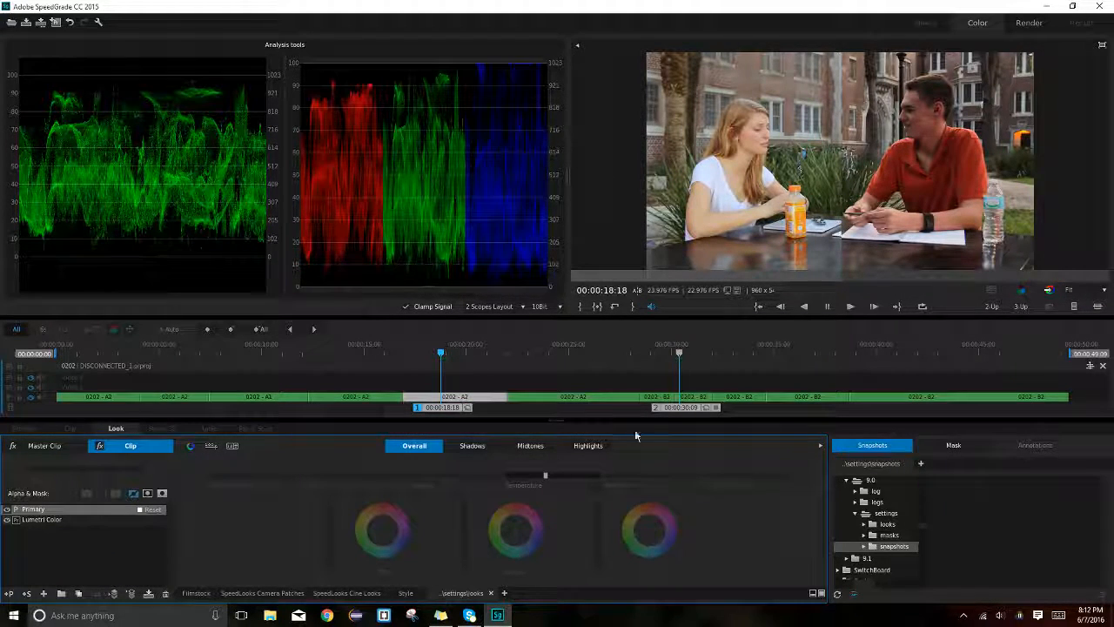
{"action": "left_click", "coordinate": [694, 397]}
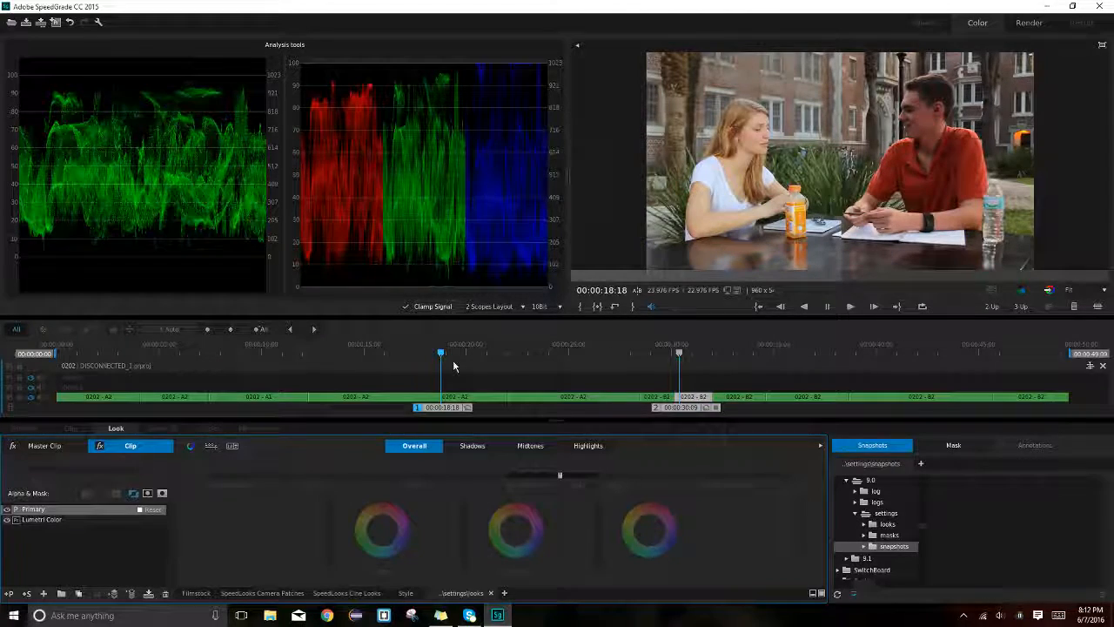
- Collapse the split view to a single playhead, move it to 00:00:20:02 in the first wide shot, and add a second playhead
{"action": "left_click", "coordinate": [442, 354]}
{"action": "left_click", "coordinate": [694, 365]}
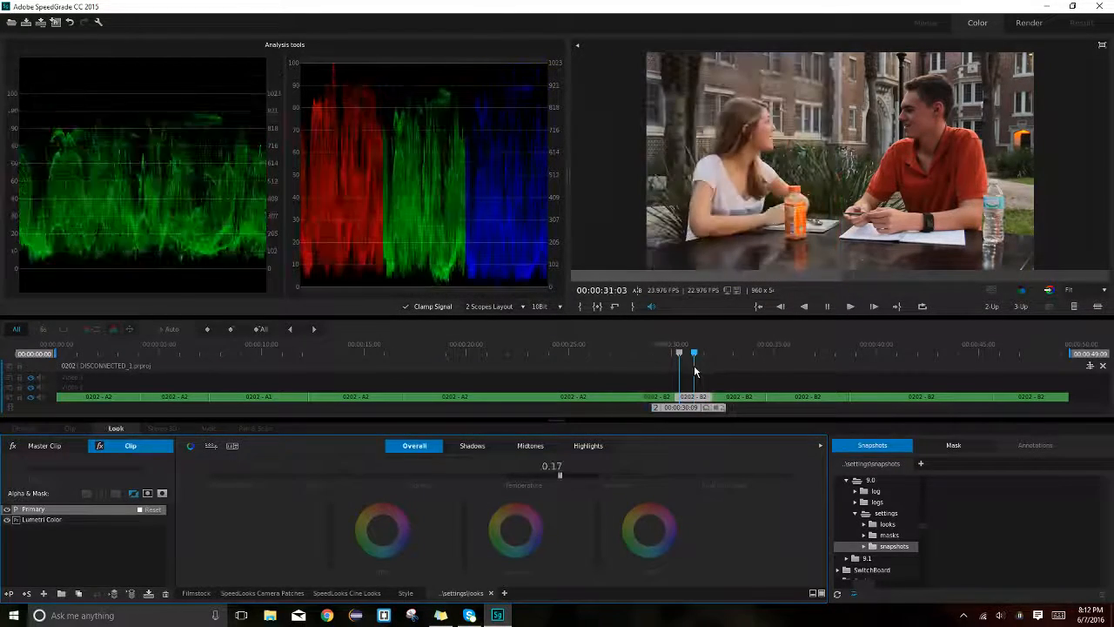
{"action": "left_click_drag", "start_coordinate": [707, 409], "coordinate": [473, 418]}
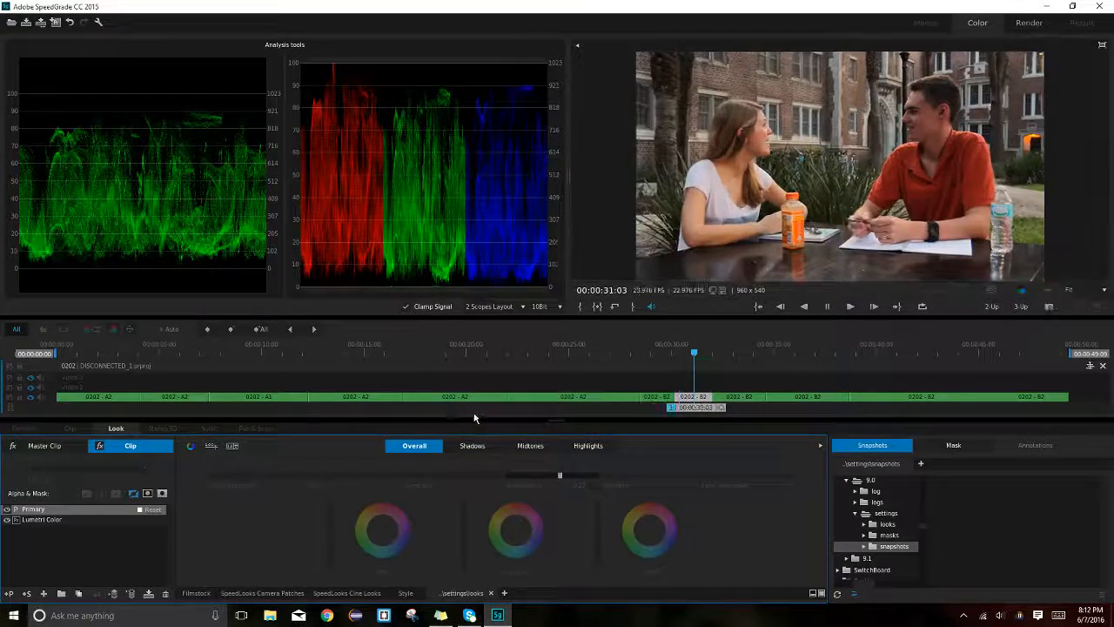
{"action": "left_click", "coordinate": [467, 372]}
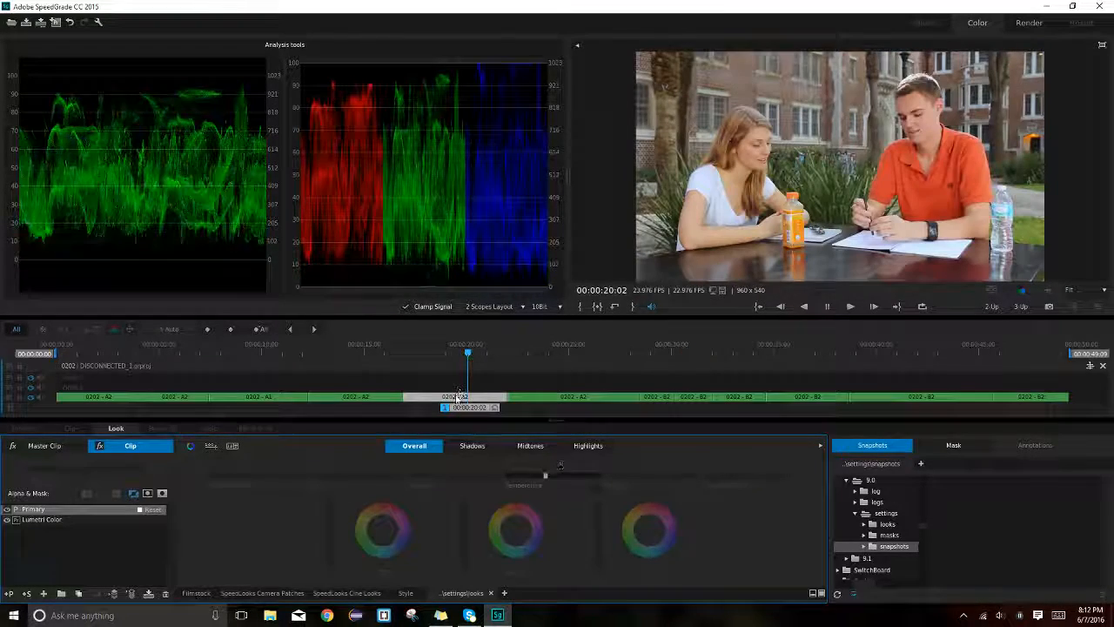
{"action": "left_click", "coordinate": [495, 408]}
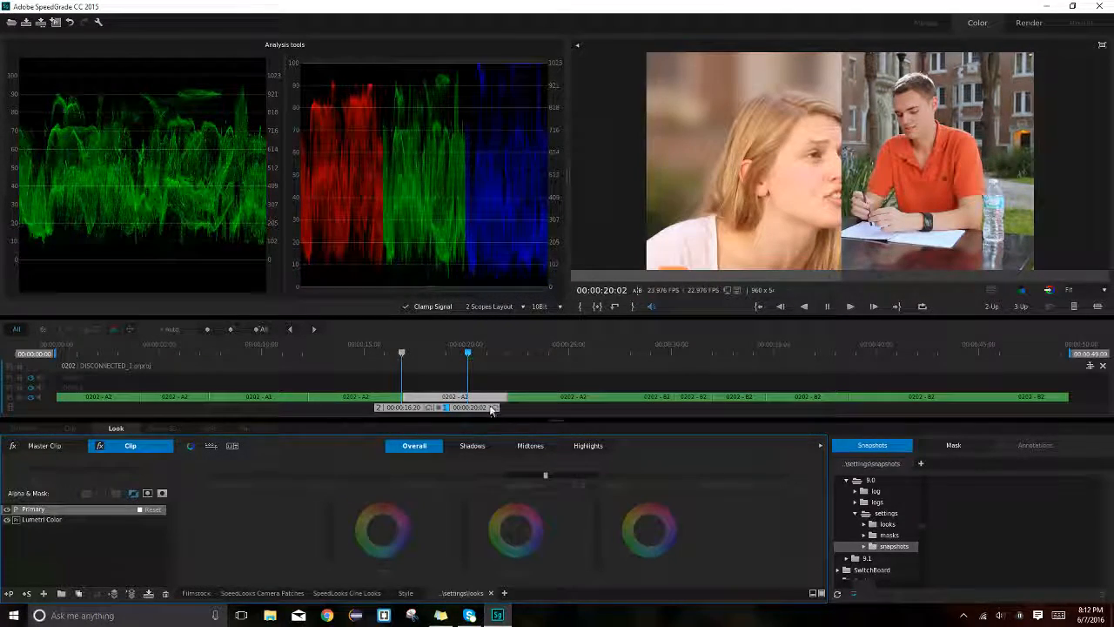
- Place the second playhead at 00:00:20:02 in the first wide shot and the main playhead at 00:00:31:10 in the 0202 - B2 clip
{"action": "left_click_drag", "start_coordinate": [497, 407], "coordinate": [717, 408]}
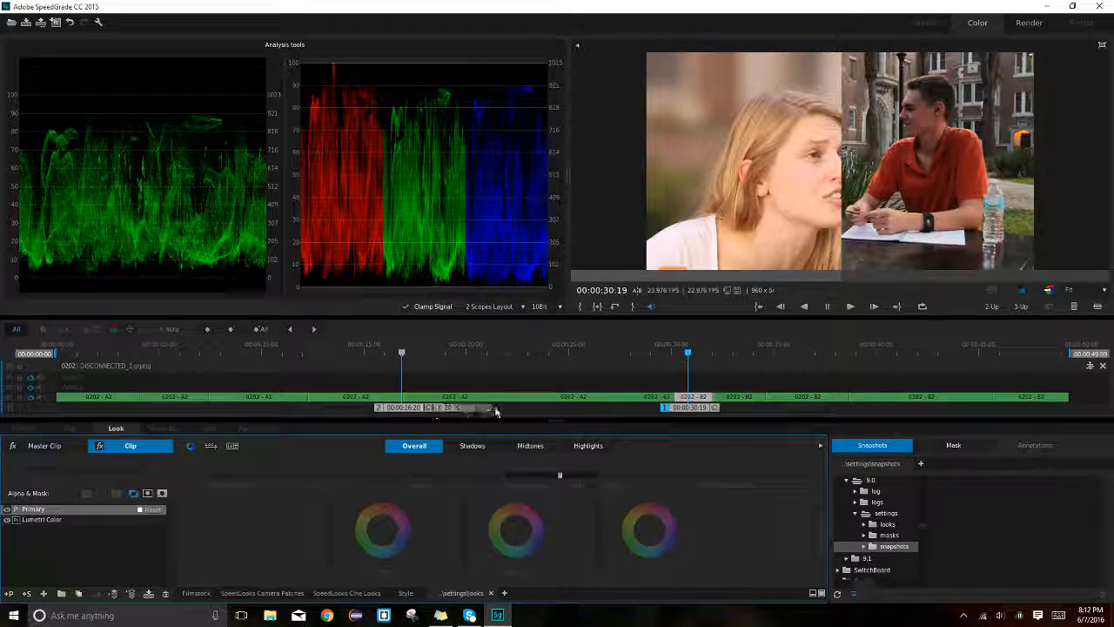
{"action": "left_click_drag", "start_coordinate": [432, 408], "coordinate": [498, 412]}
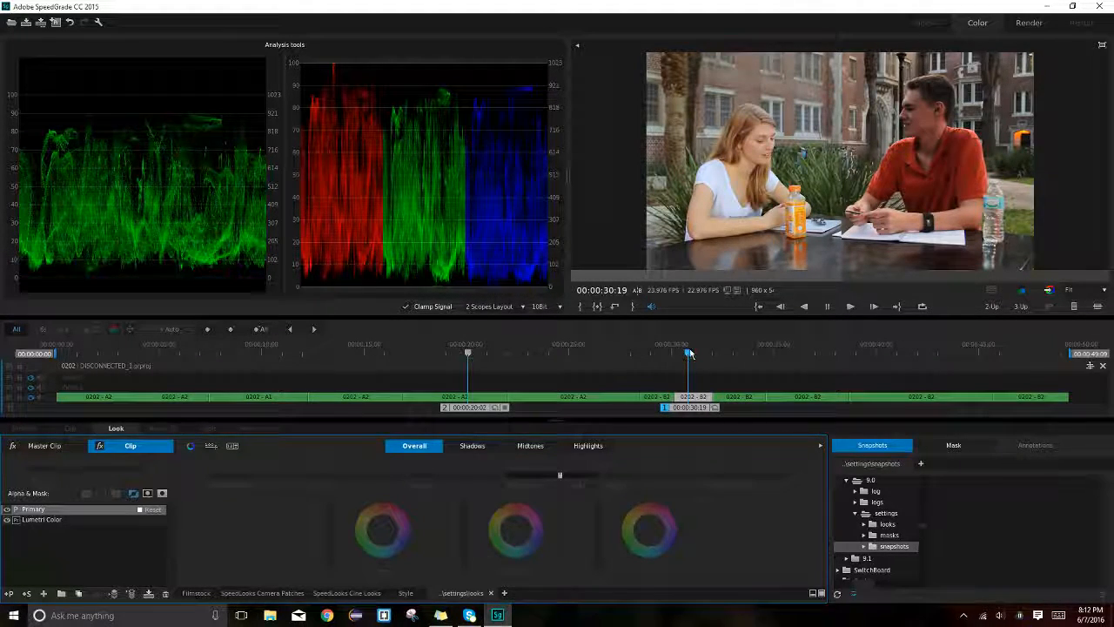
{"action": "left_click", "coordinate": [485, 356]}
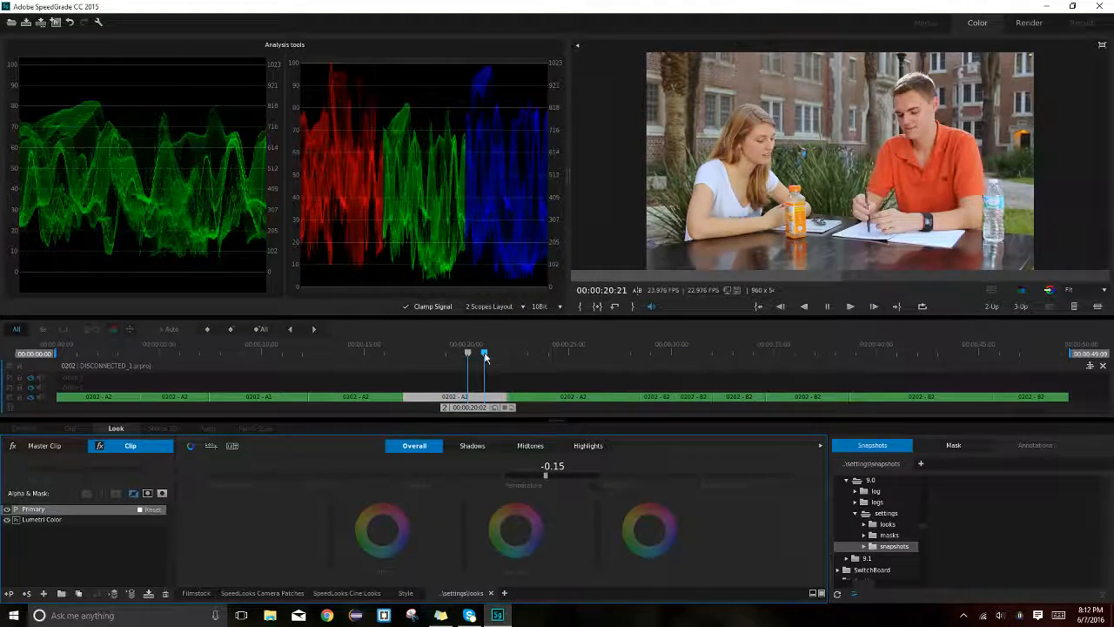
{"action": "left_click", "coordinate": [700, 353]}
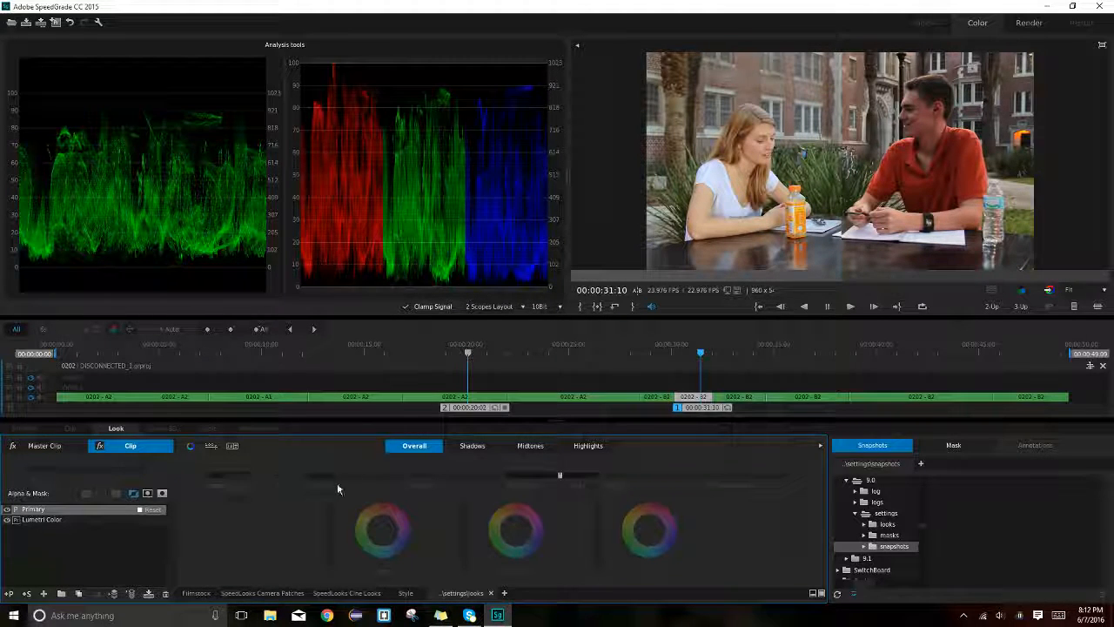
- Brighten the 0202 - B2 clip with Offset and Contrast, and cool its Temperature slightly
{"action": "left_click_drag", "start_coordinate": [356, 475], "coordinate": [358, 475]}
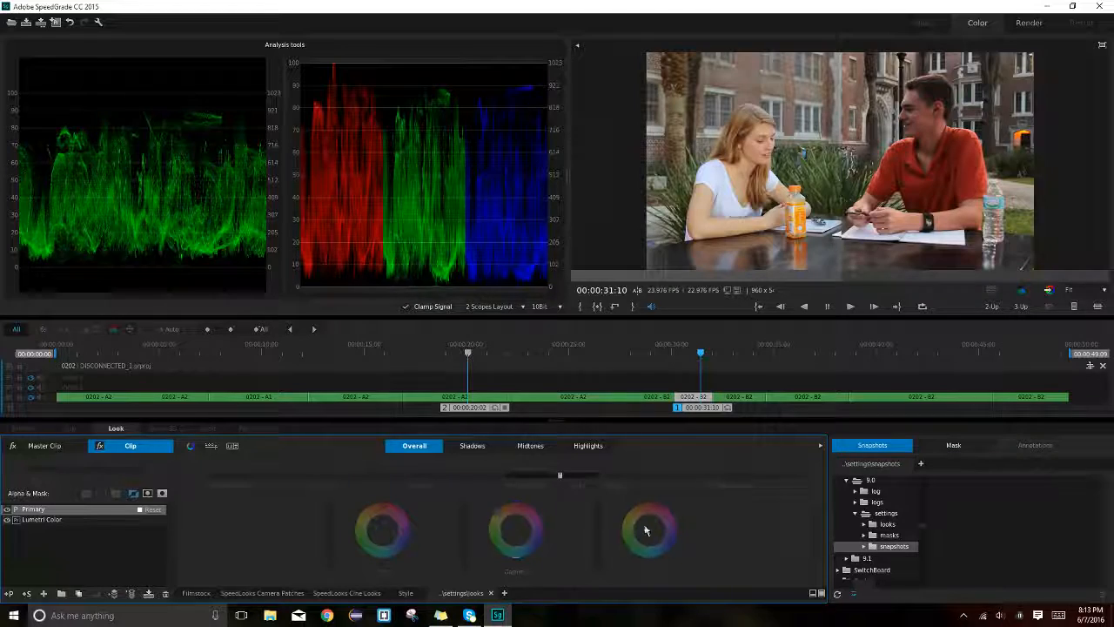
{"action": "left_click_drag", "start_coordinate": [330, 536], "coordinate": [331, 532]}
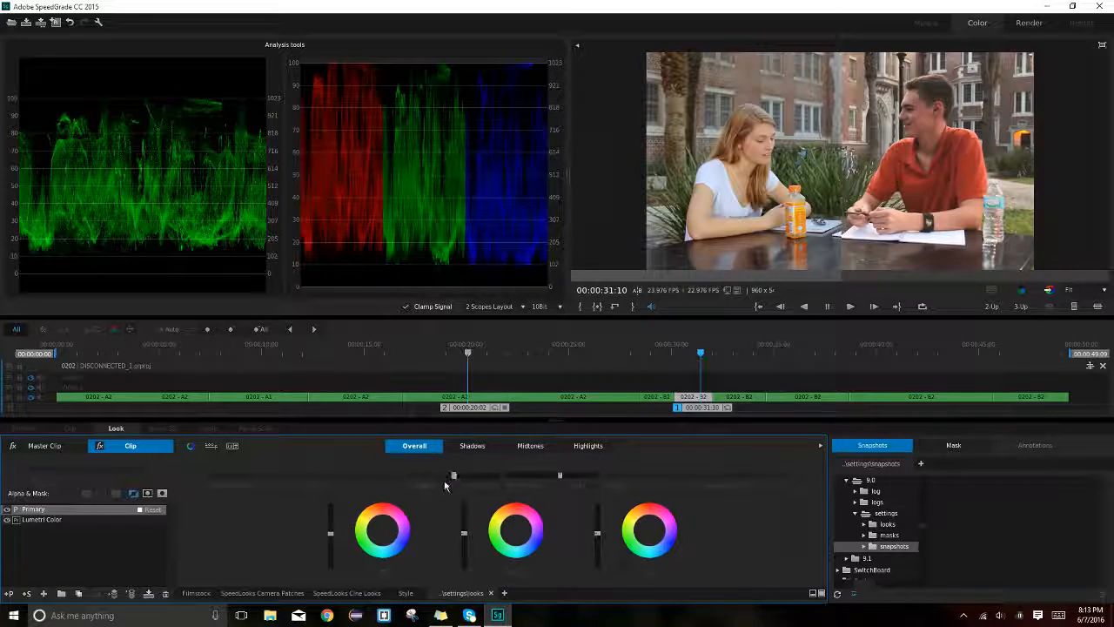
{"action": "left_click_drag", "start_coordinate": [453, 475], "coordinate": [458, 475]}
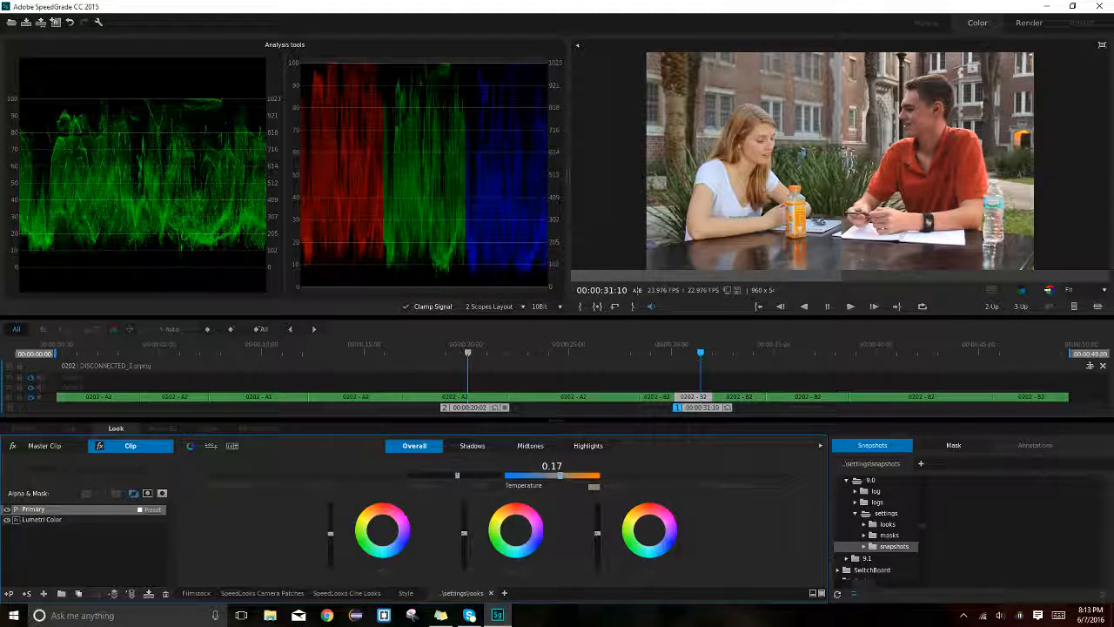
{"action": "left_click_drag", "start_coordinate": [561, 475], "coordinate": [558, 476]}
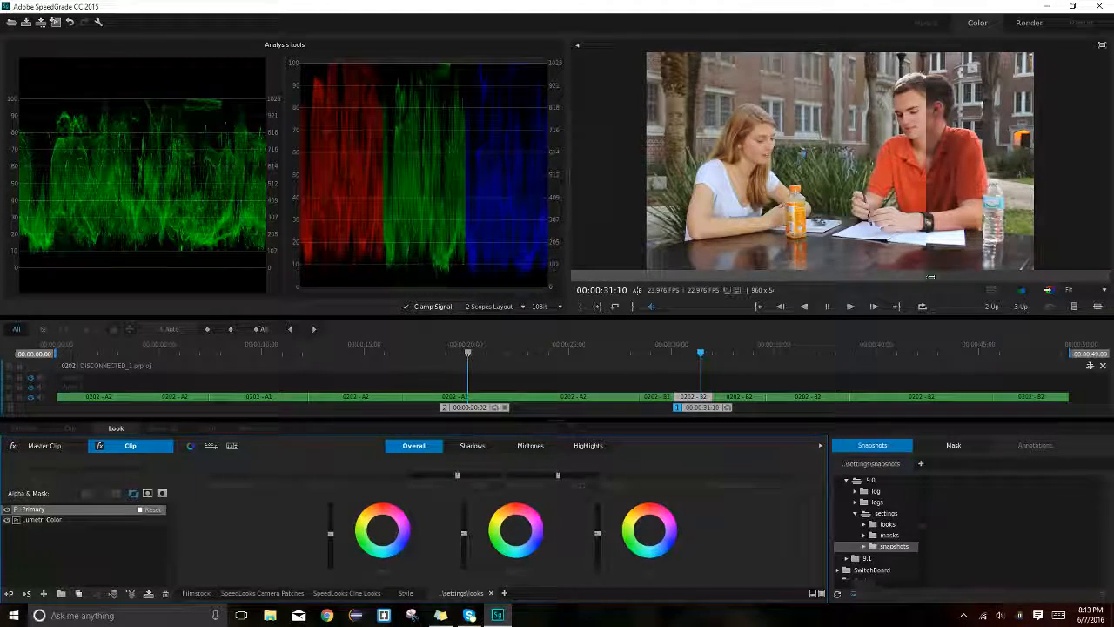
- Place the dividing line across the man and increase the 0202 - B2 clip's Contrast and Input Saturation slightly
{"action": "mouse_move", "coordinate": [929, 280]}
{"action": "left_mouse_down"}
{"action": "mouse_move", "coordinate": [947, 281]}
{"action": "mouse_move", "coordinate": [929, 281]}
{"action": "left_mouse_up"}
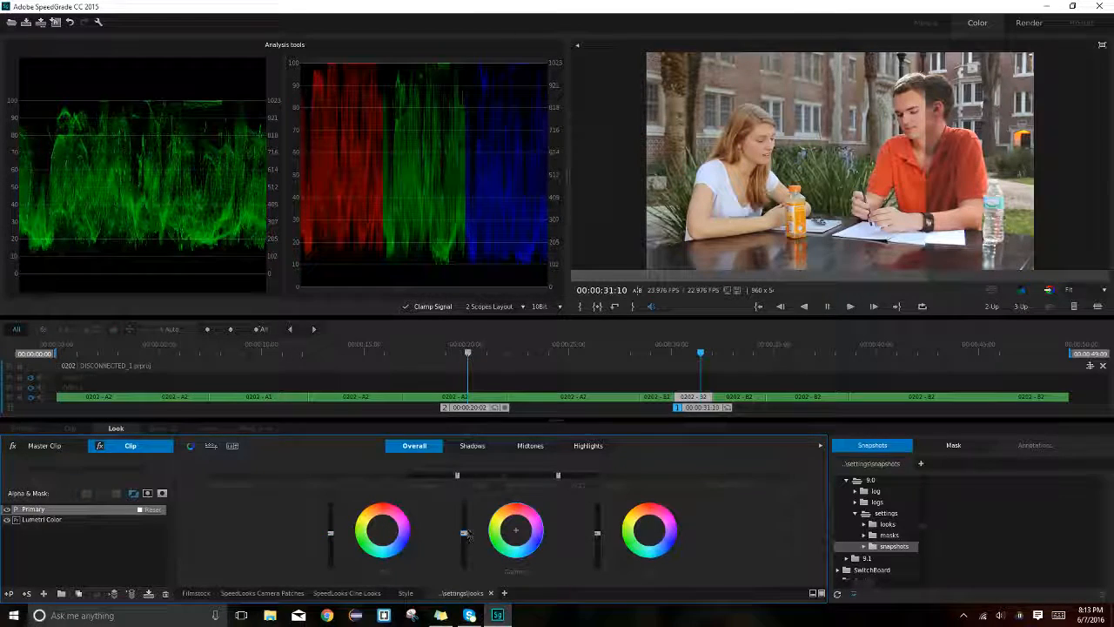
{"action": "left_click_drag", "start_coordinate": [457, 476], "coordinate": [458, 476]}
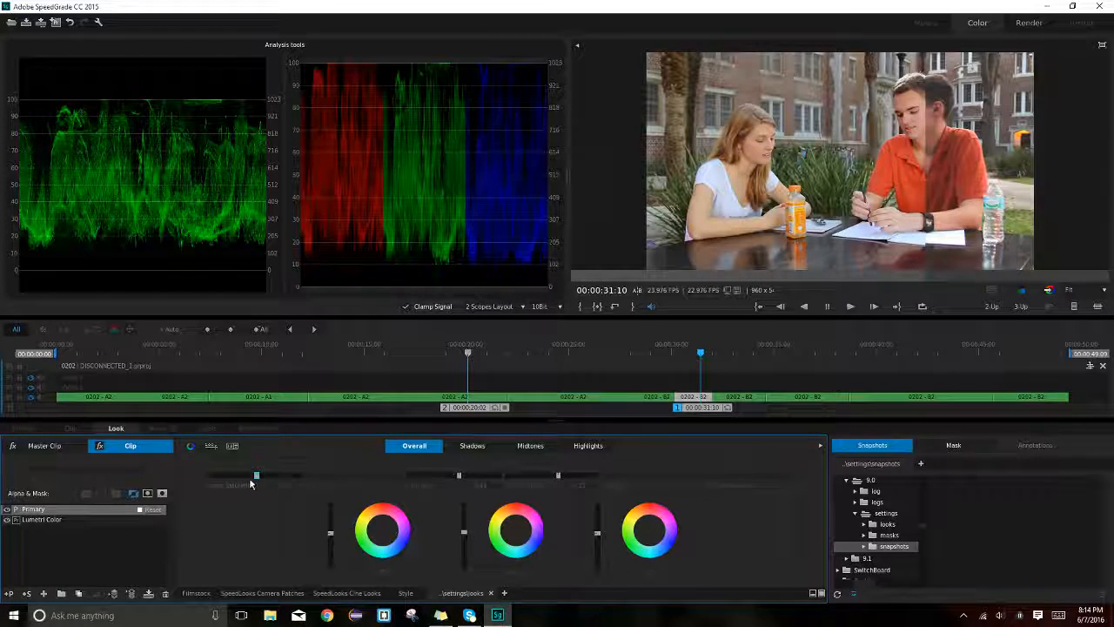
{"action": "left_click_drag", "start_coordinate": [258, 476], "coordinate": [264, 475]}
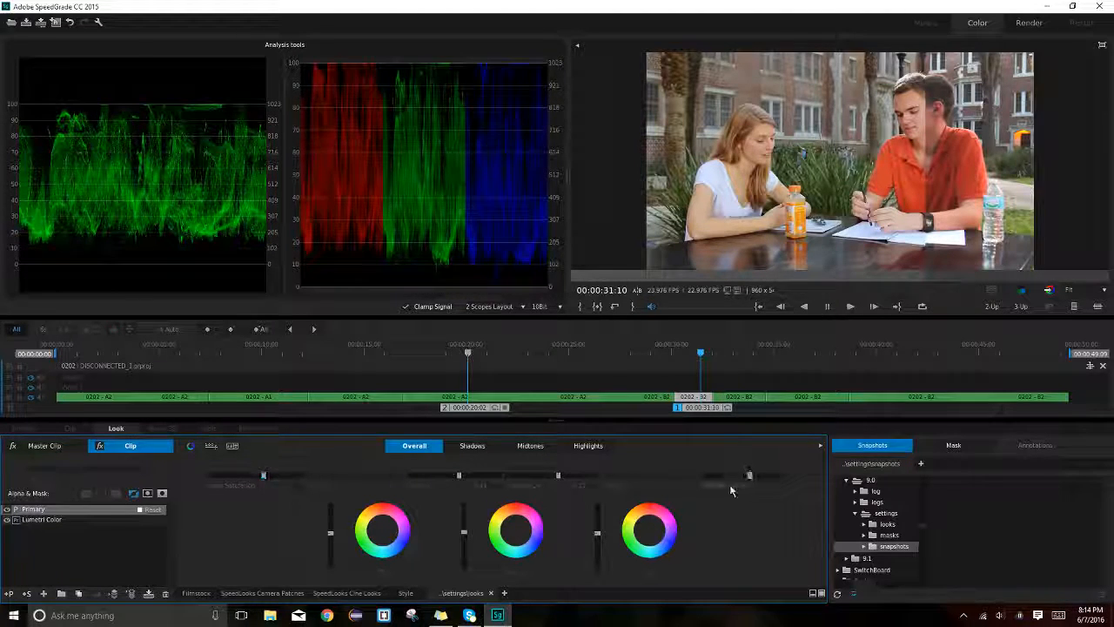
- Raise the 0202 - B2 clip's Final Saturation, shifting the dividing line to compare the man's shirt and the full frame
{"action": "left_click_drag", "start_coordinate": [751, 475], "coordinate": [752, 474]}
{"action": "mouse_move", "coordinate": [932, 272]}
{"action": "left_mouse_down"}
{"action": "mouse_move", "coordinate": [723, 284]}
{"action": "mouse_move", "coordinate": [931, 280]}
{"action": "mouse_move", "coordinate": [919, 278]}
{"action": "left_mouse_up"}
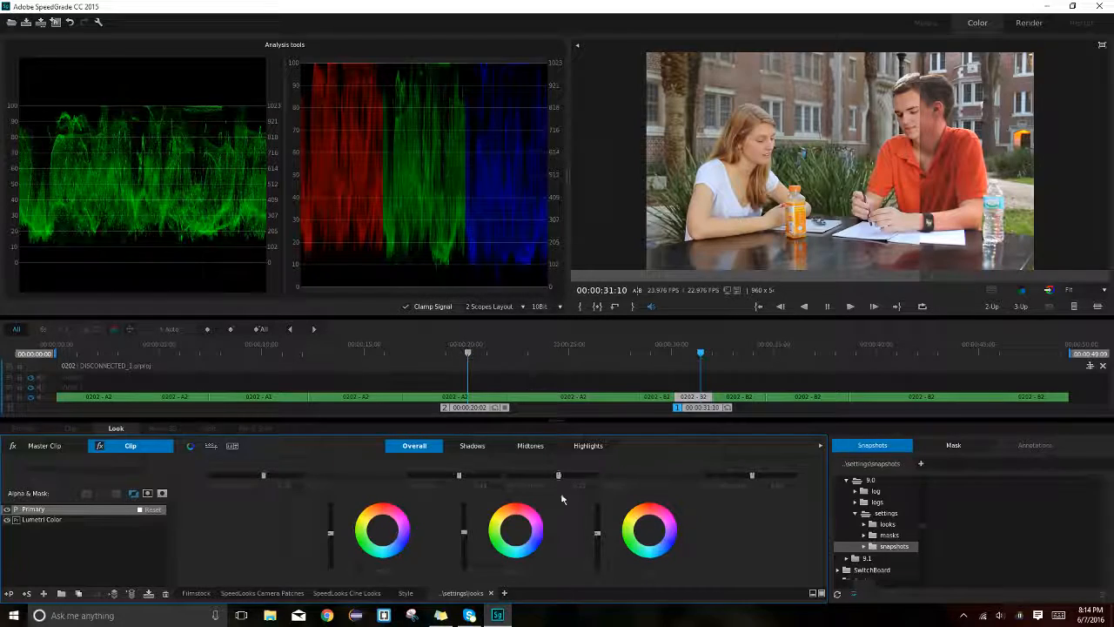
{"action": "left_click_drag", "start_coordinate": [752, 474], "coordinate": [759, 476]}
{"action": "left_click_drag", "start_coordinate": [924, 269], "coordinate": [628, 275]}
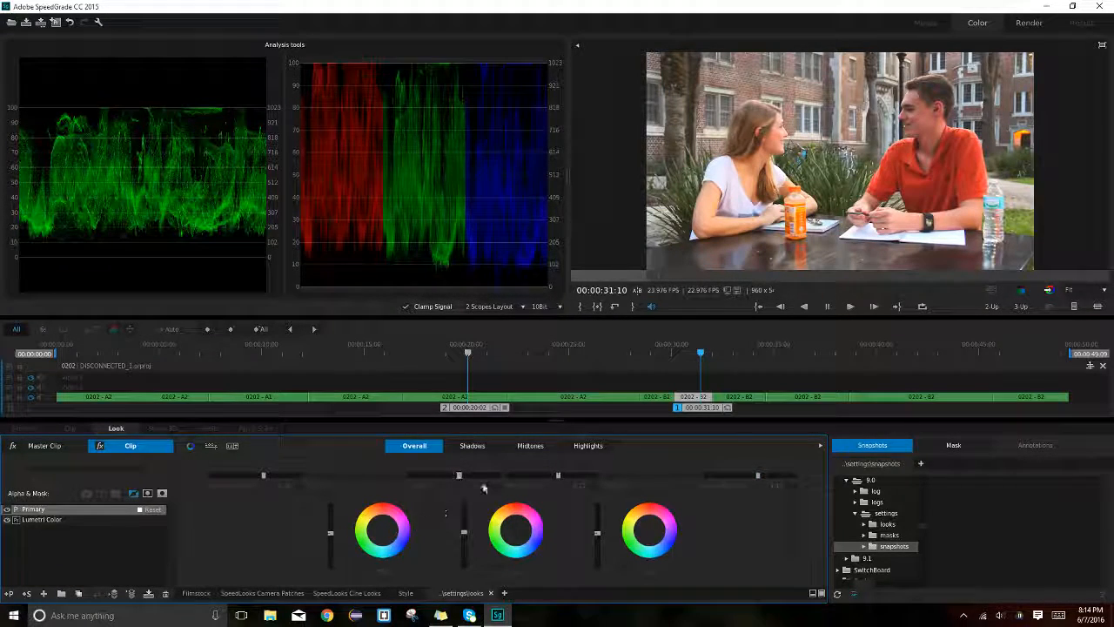
- Increase the 0202 - B2 clip's Contrast slightly and toggle its Primary layer off and on to compare the match
{"action": "left_click_drag", "start_coordinate": [460, 474], "coordinate": [461, 474]}
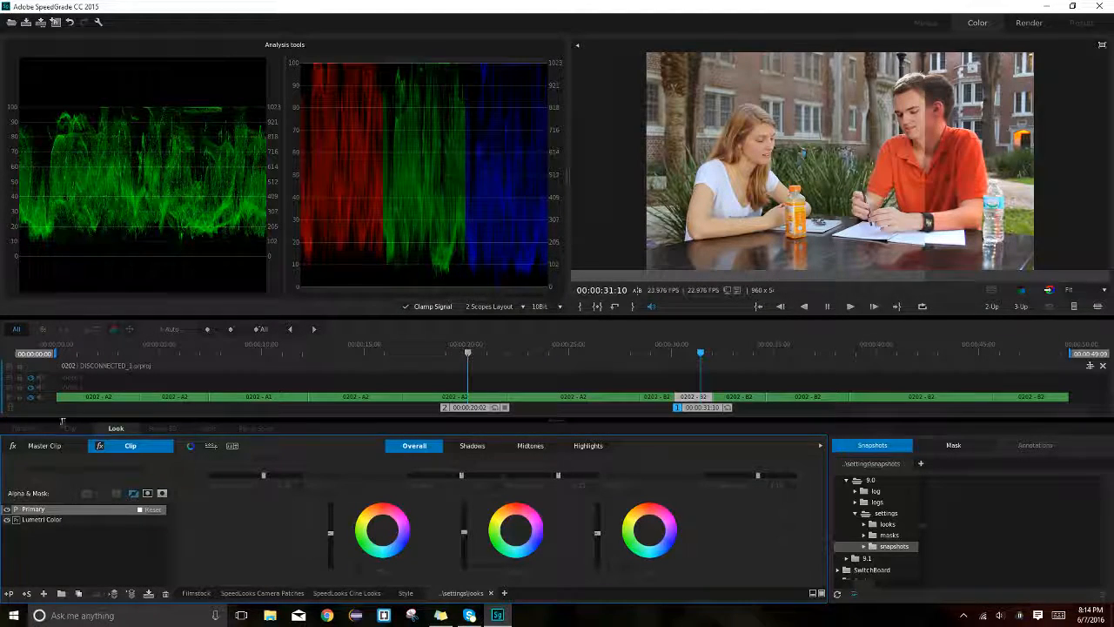
{"action": "left_click", "coordinate": [8, 510]}
{"action": "left_click", "coordinate": [9, 511]}
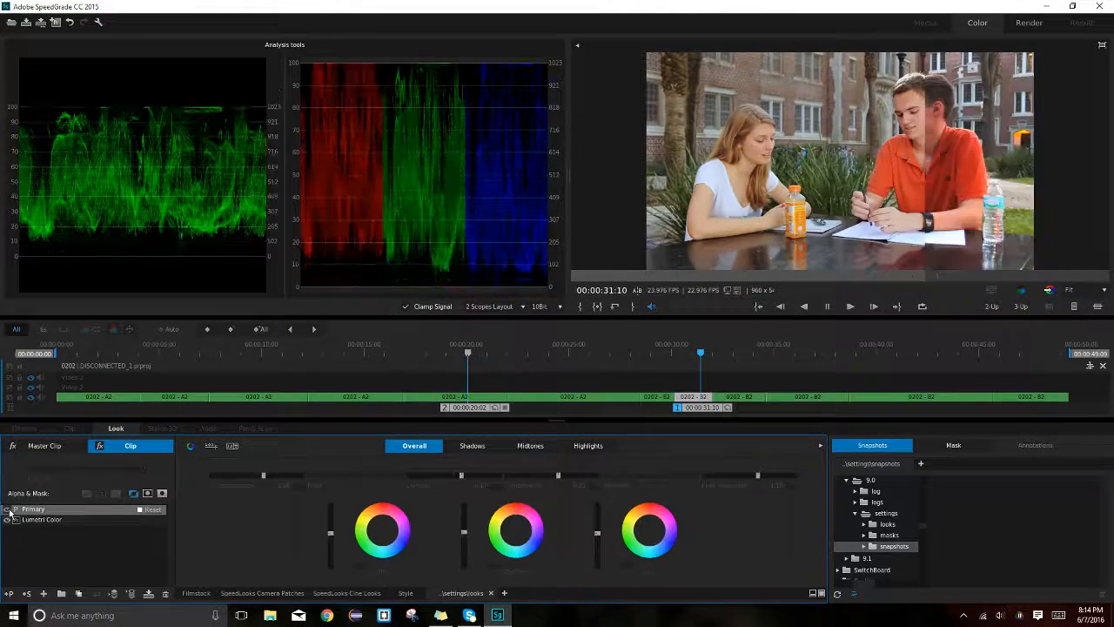
{"action": "left_click", "coordinate": [8, 511]}
{"action": "left_click", "coordinate": [9, 511]}
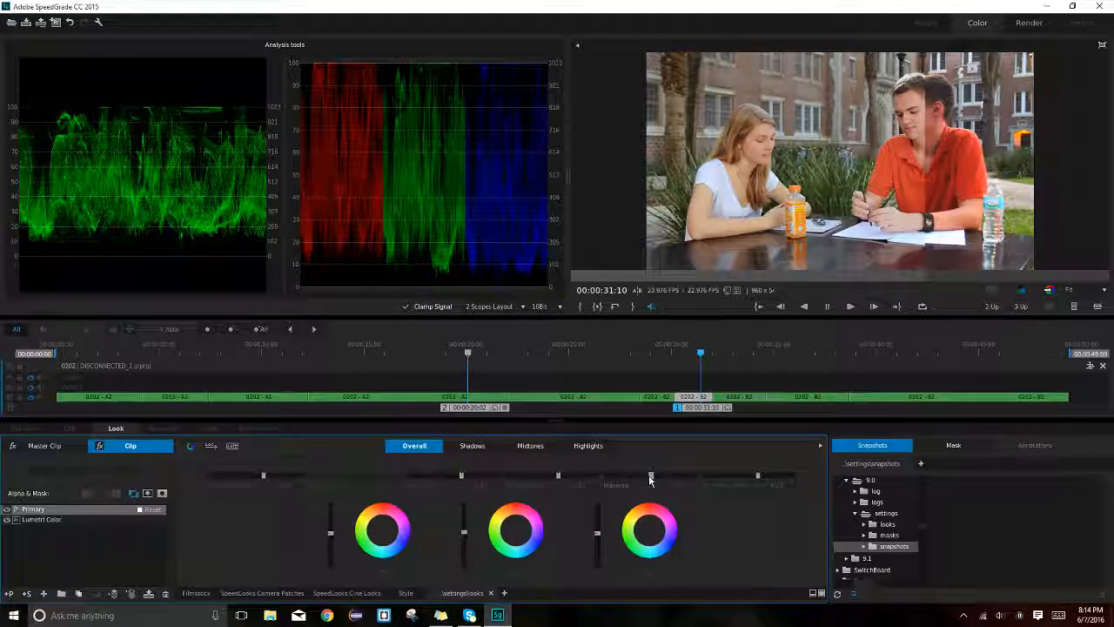
- Try a Magenta shift on the 0202 - B2 clip, lower its Pivot to 0.33, and shift the dividing line to show its full frame
{"action": "left_click_drag", "start_coordinate": [651, 476], "coordinate": [630, 476]}
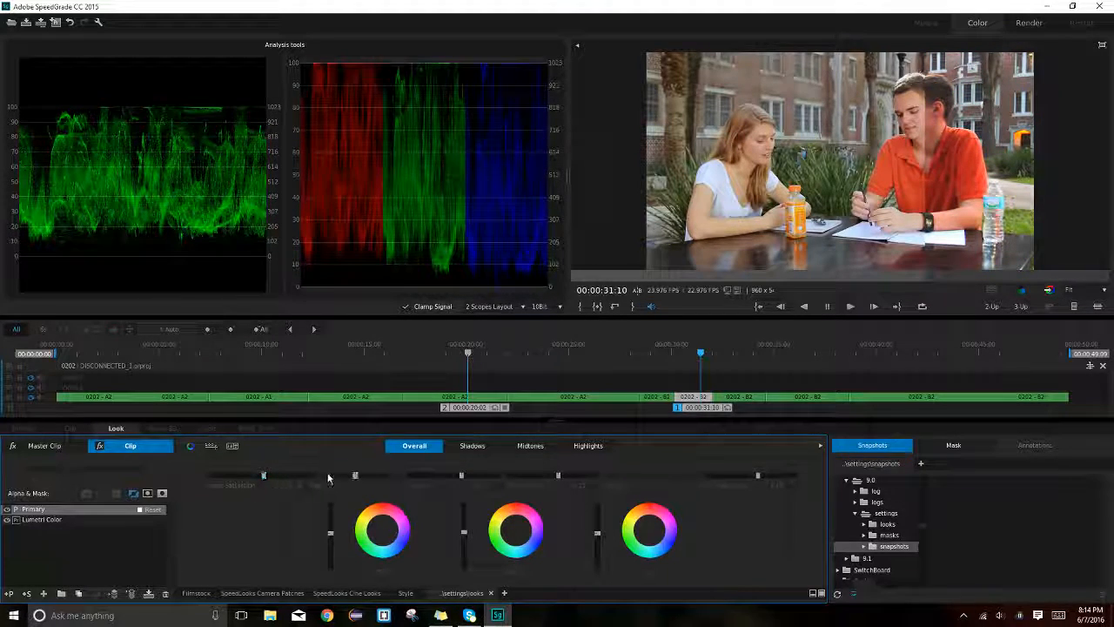
{"action": "mouse_move", "coordinate": [356, 475]}
{"action": "left_mouse_down"}
{"action": "mouse_move", "coordinate": [329, 475]}
{"action": "mouse_move", "coordinate": [339, 475]}
{"action": "left_mouse_up"}
{"action": "left_click_drag", "start_coordinate": [923, 274], "coordinate": [615, 275]}
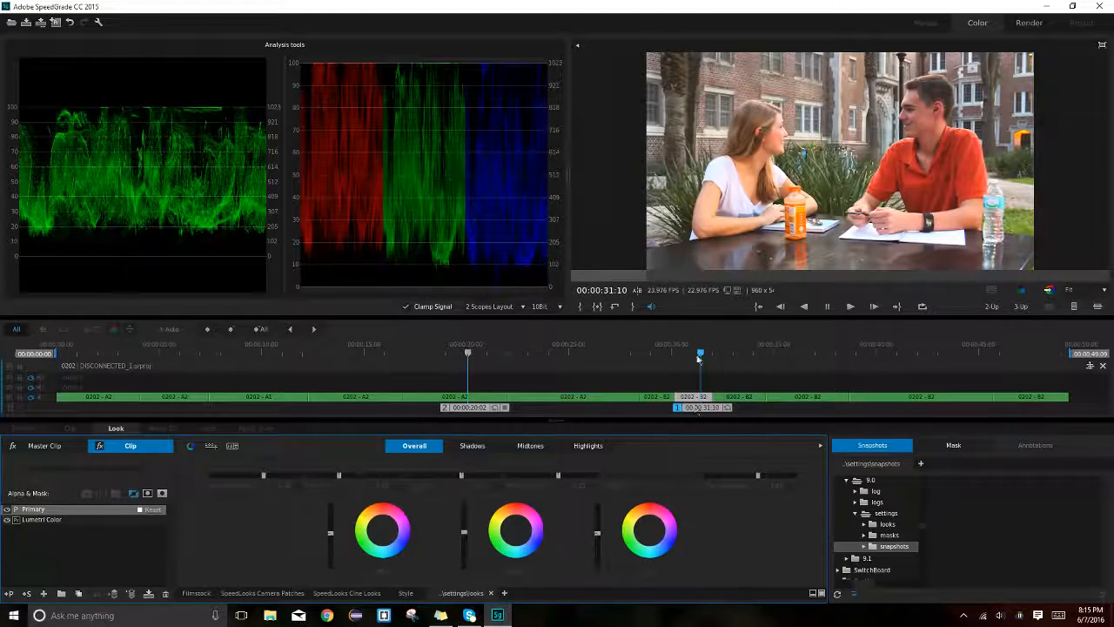
- Play the sequence from about 00:00:30:04 to review the cut out of the wide shot, and return the playhead to 00:00:31:12
{"action": "left_click_drag", "start_coordinate": [701, 353], "coordinate": [675, 359]}
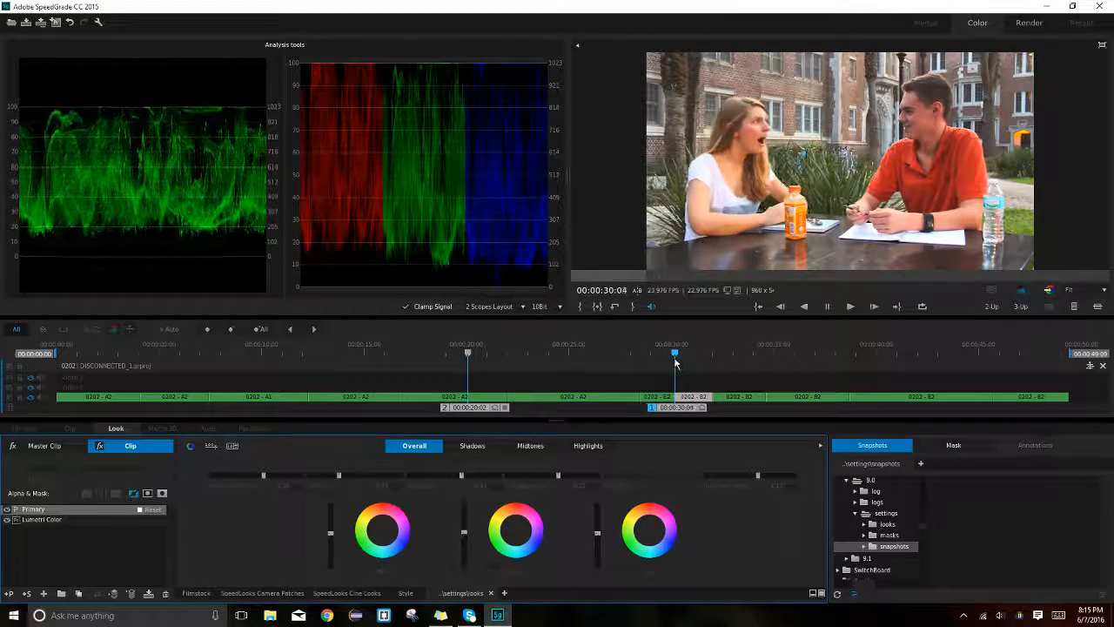
{"action": "left_click", "coordinate": [851, 307]}
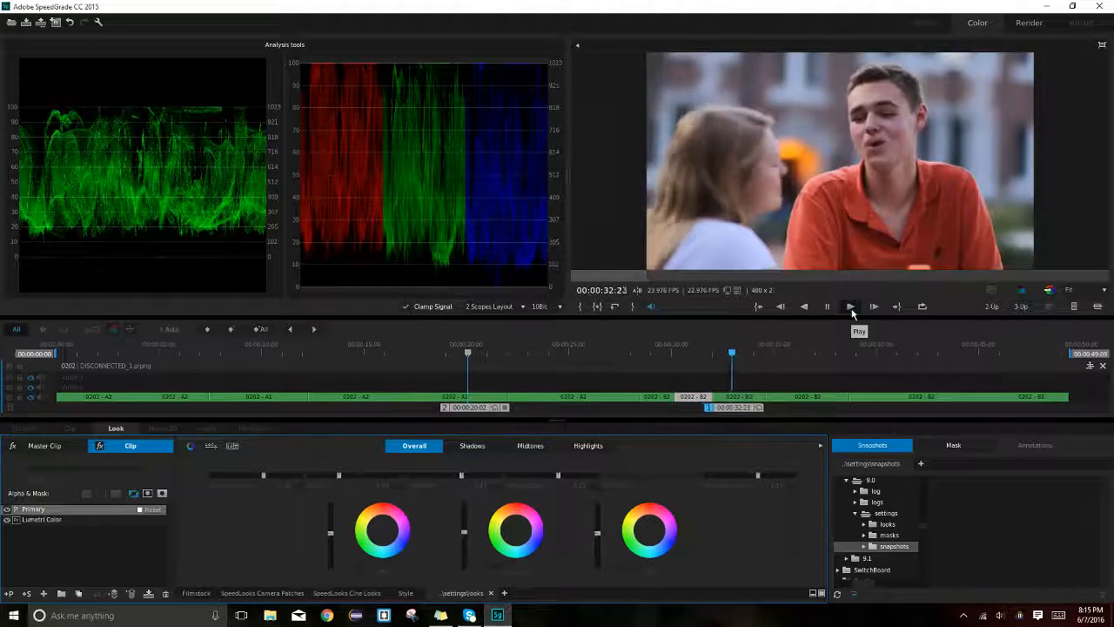
{"action": "left_click", "coordinate": [699, 353]}
{"action": "left_click_drag", "start_coordinate": [743, 353], "coordinate": [705, 355]}
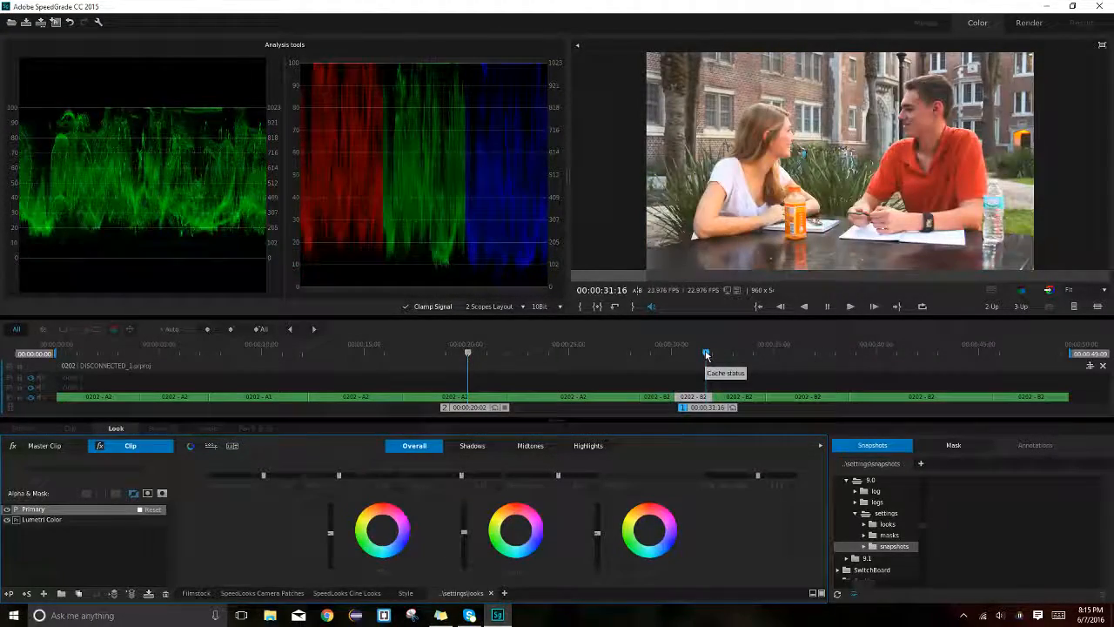
{"action": "left_click", "coordinate": [818, 353]}
{"action": "left_click", "coordinate": [702, 353]}
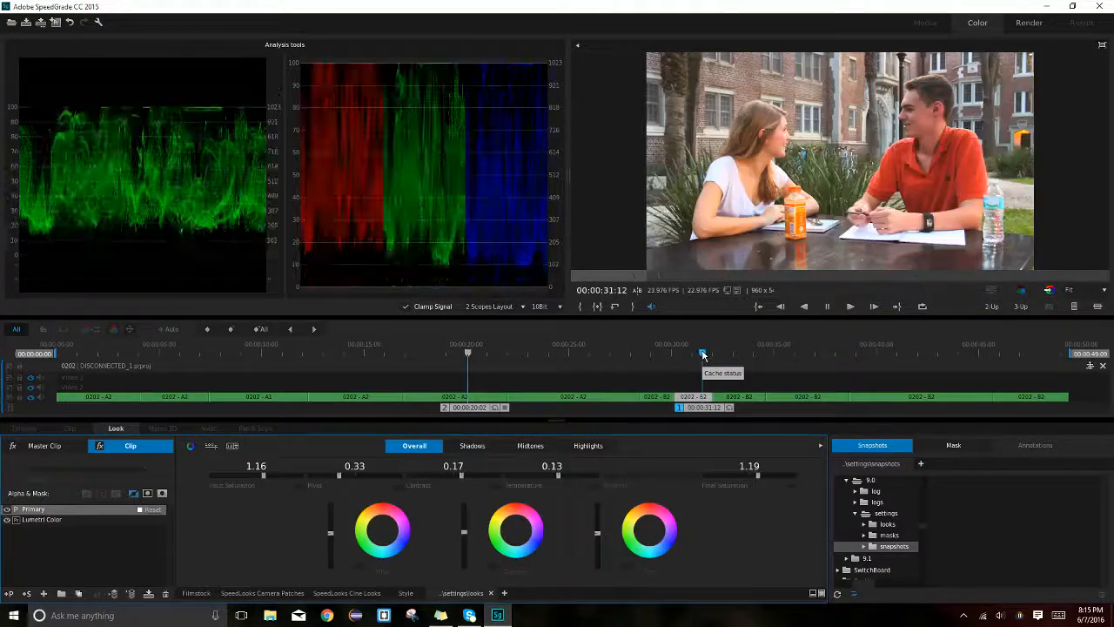
- Toggle the Primary layer off and on, increase Contrast slightly, and sweep the dividing line across the frame to compare the shots
{"action": "left_click", "coordinate": [8, 518]}
{"action": "left_click", "coordinate": [8, 515]}
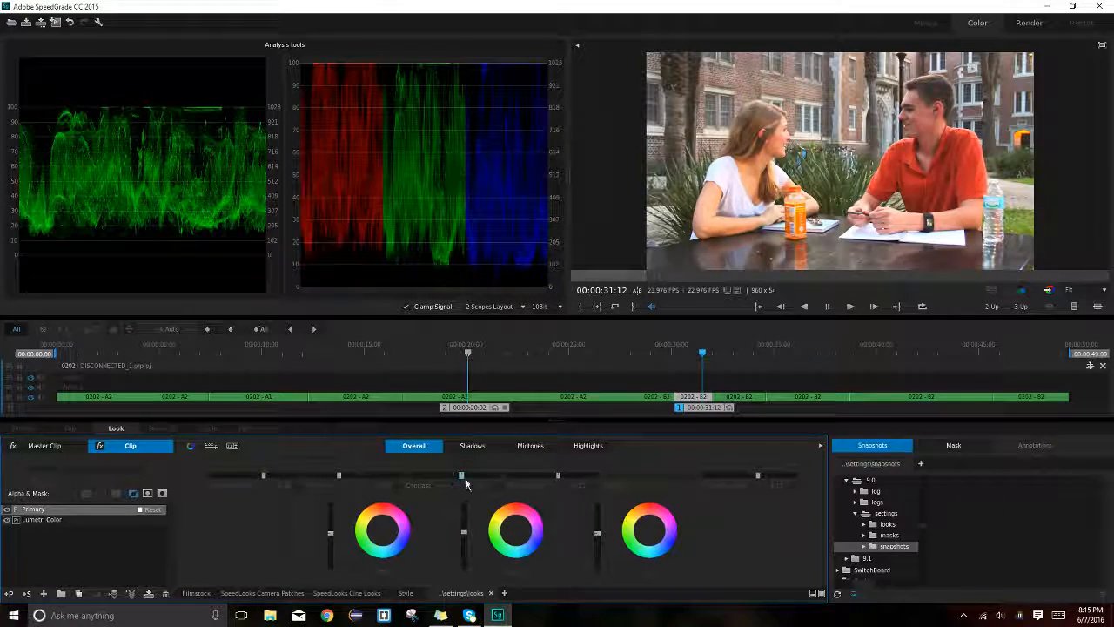
{"action": "left_click_drag", "start_coordinate": [460, 475], "coordinate": [466, 475]}
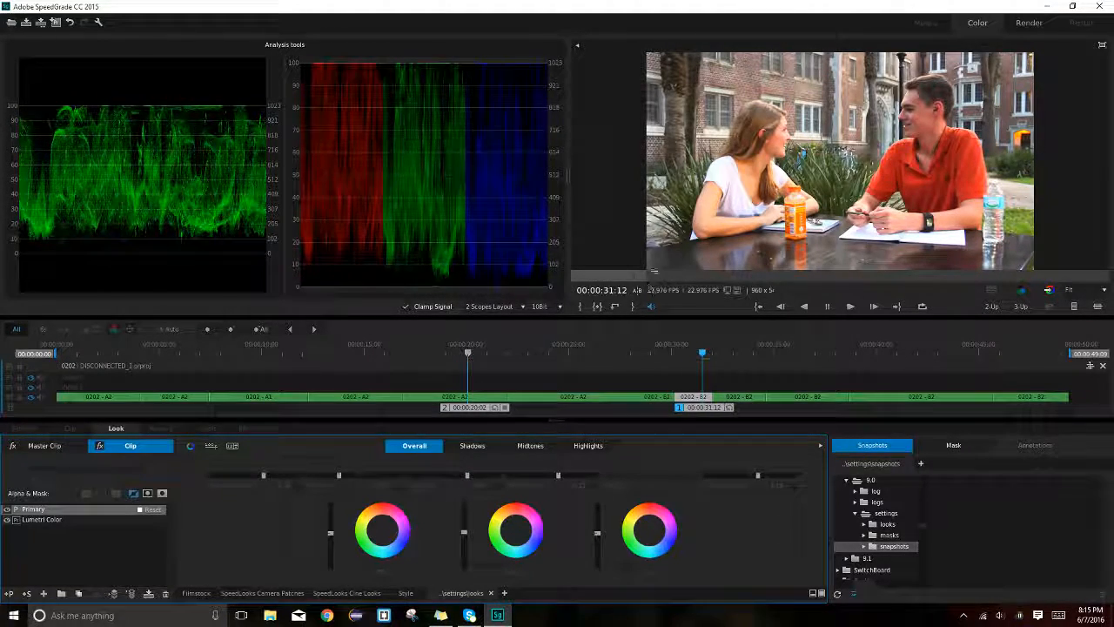
{"action": "left_click_drag", "start_coordinate": [654, 275], "coordinate": [703, 280]}
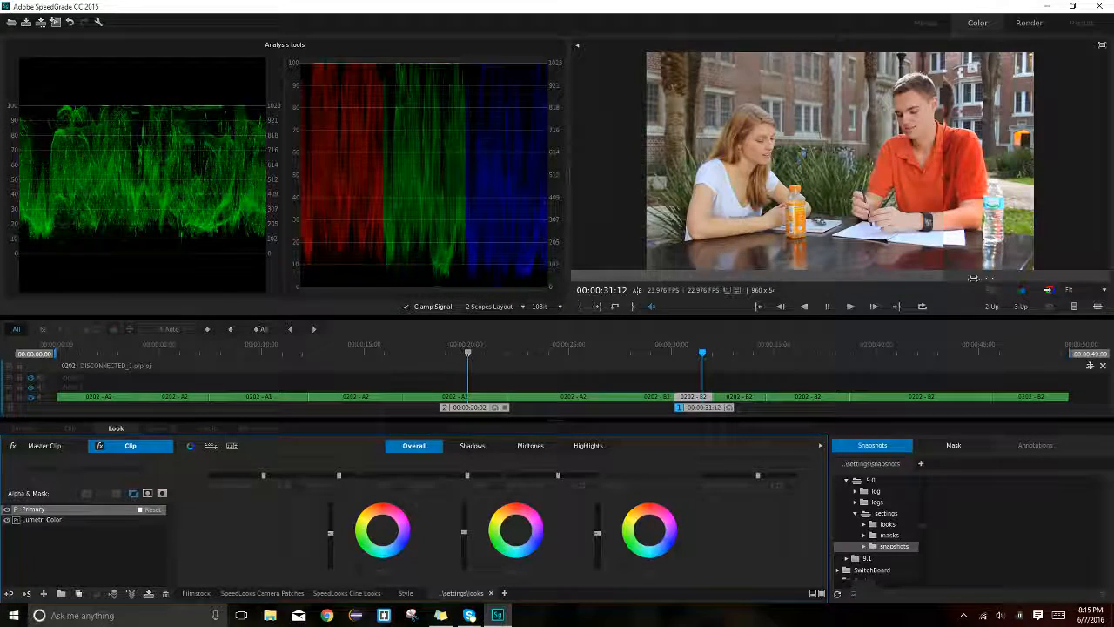
{"action": "left_click_drag", "start_coordinate": [974, 278], "coordinate": [930, 279]}
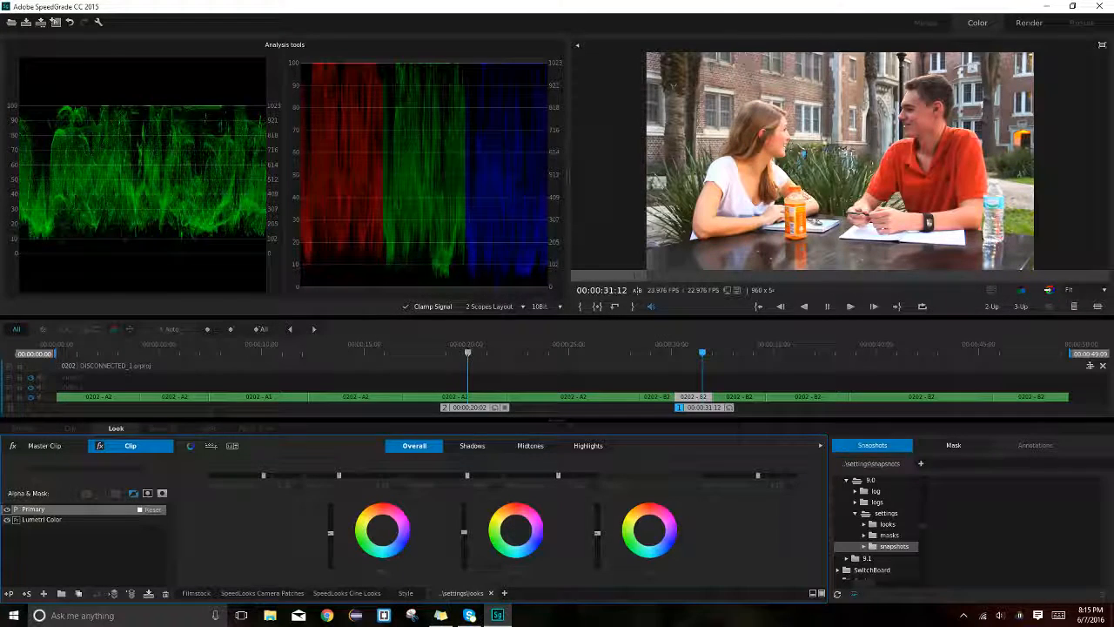
- Isolate the Highlights range of the 0202 - B2 clip with the White/Black gray-out
{"action": "left_click", "coordinate": [599, 447]}
{"action": "left_click", "coordinate": [783, 445]}
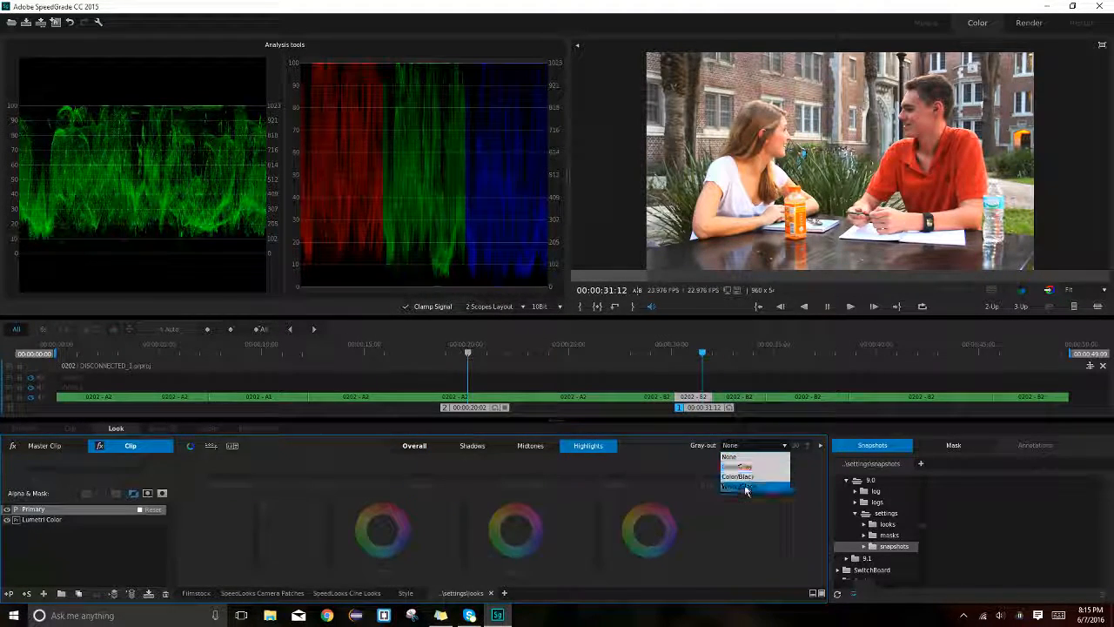
{"action": "left_click", "coordinate": [744, 487]}
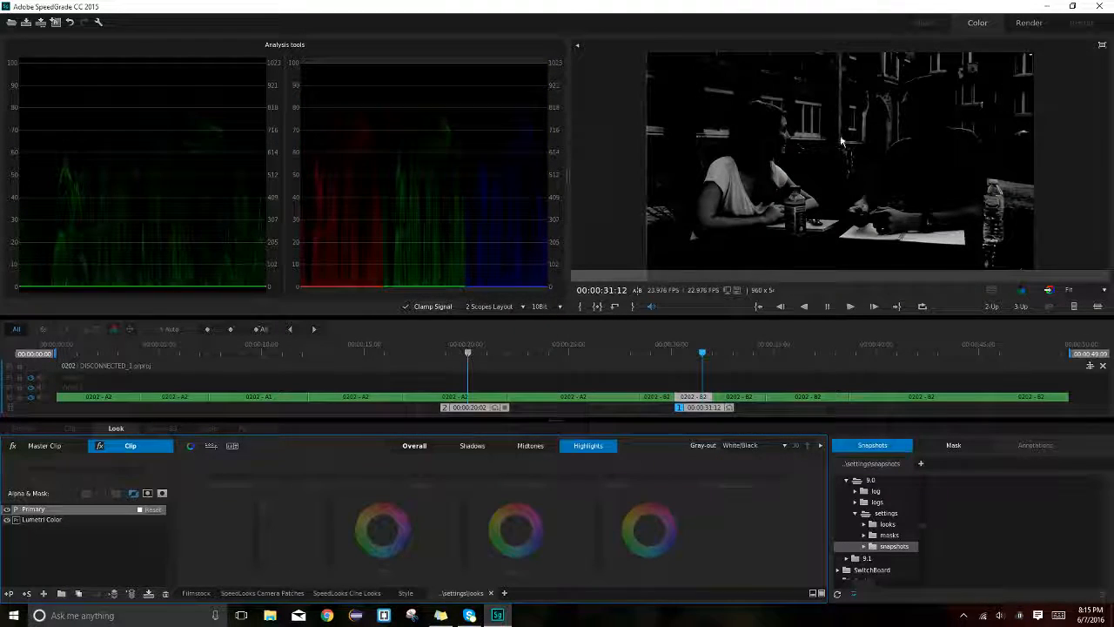
- Examine the Midtones range with the White/Black, Color/Gray and Color/Black gray-outs, finishing on White/Black
{"action": "left_click", "coordinate": [531, 446]}
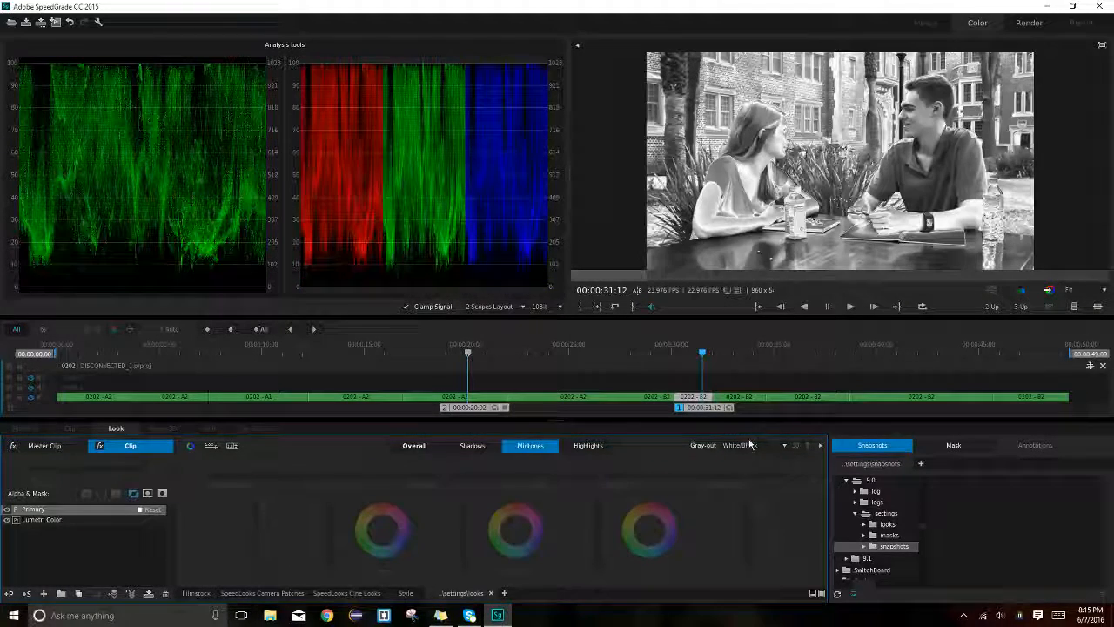
{"action": "left_click", "coordinate": [739, 445]}
{"action": "left_click", "coordinate": [737, 467]}
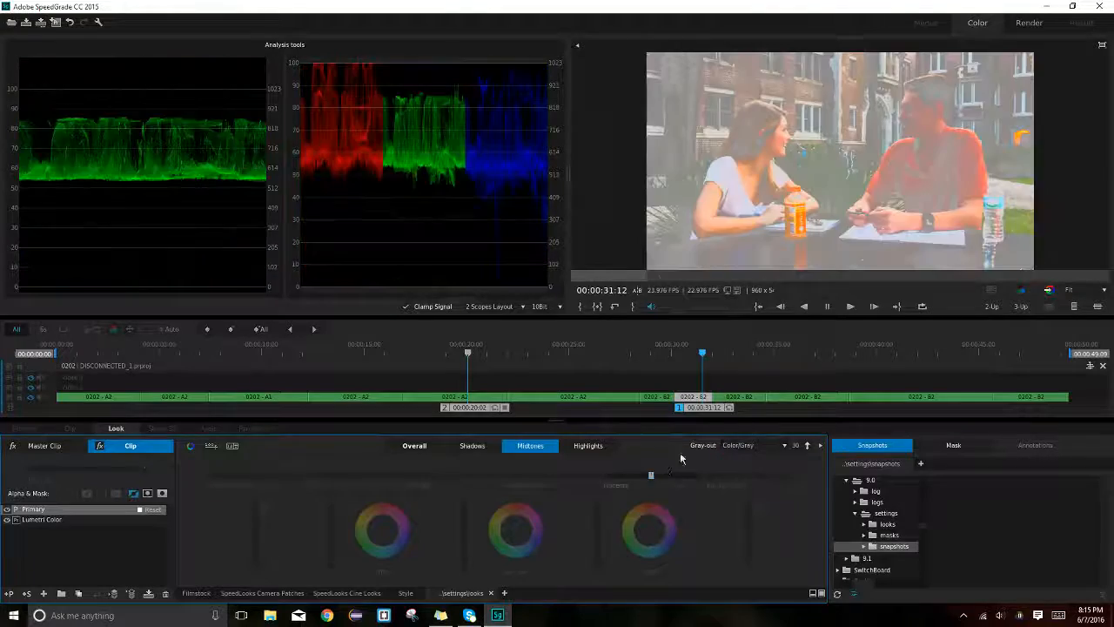
{"action": "left_click", "coordinate": [754, 445]}
{"action": "left_click", "coordinate": [754, 477]}
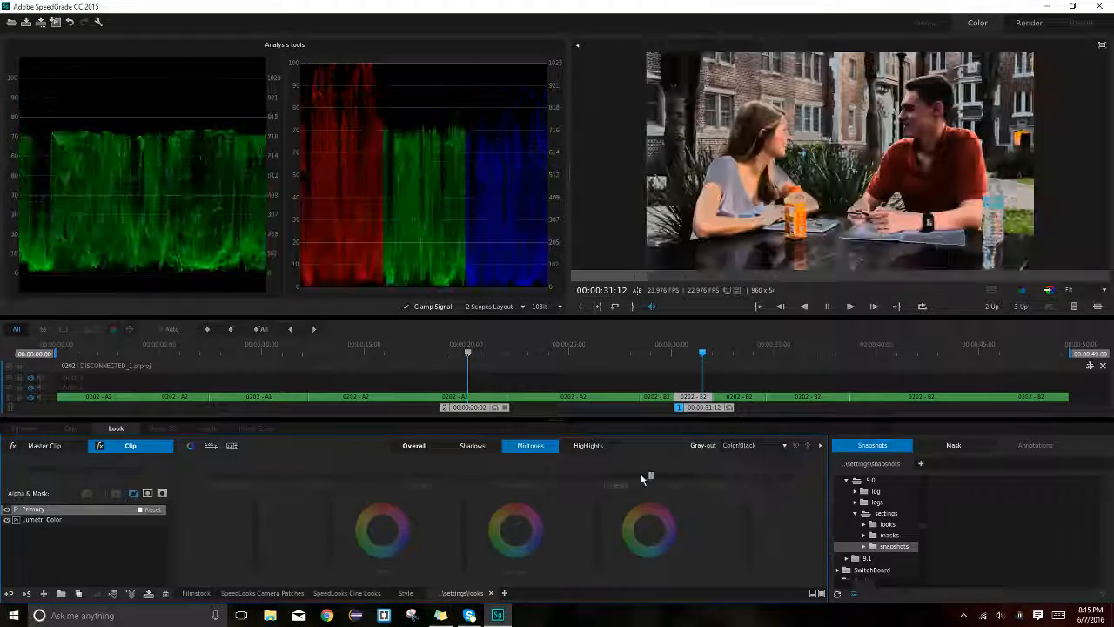
{"action": "left_click", "coordinate": [753, 445]}
{"action": "left_click", "coordinate": [757, 487]}
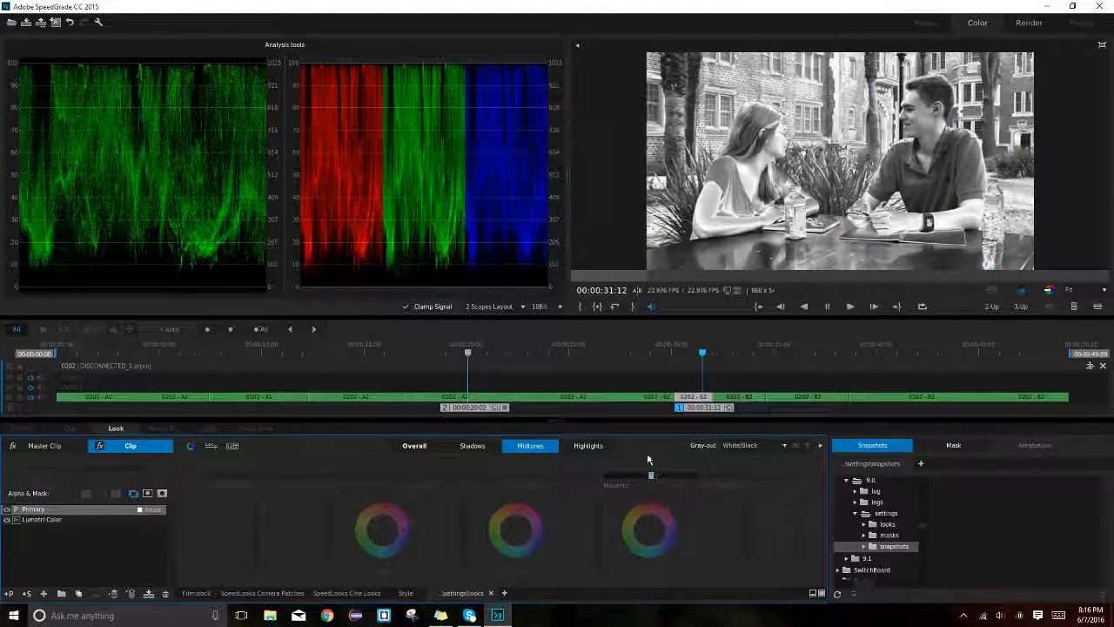
- Inspect the Shadows range and the Midtones range in White/Black, and set the gray-out to None
{"action": "left_click", "coordinate": [473, 446]}
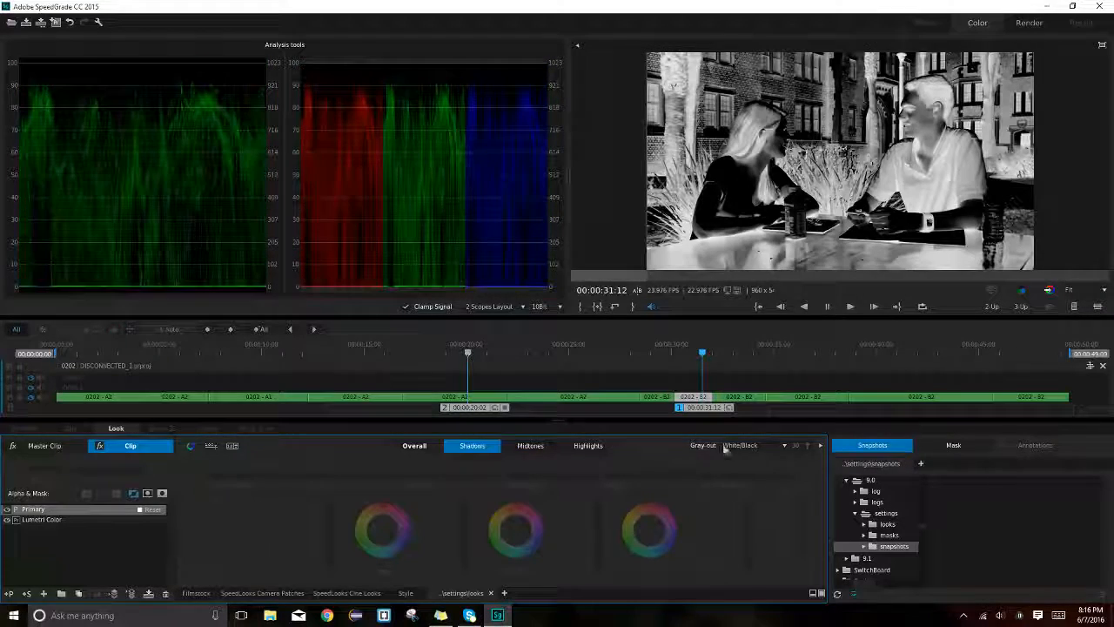
{"action": "left_click", "coordinate": [753, 445]}
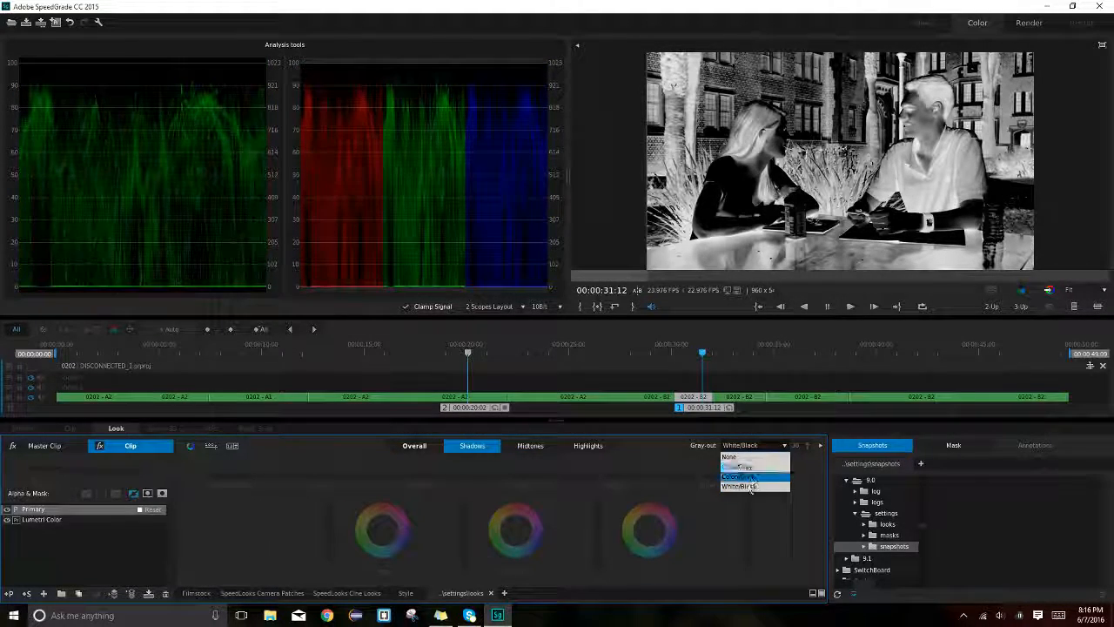
{"action": "left_click", "coordinate": [756, 486]}
{"action": "left_click", "coordinate": [524, 446]}
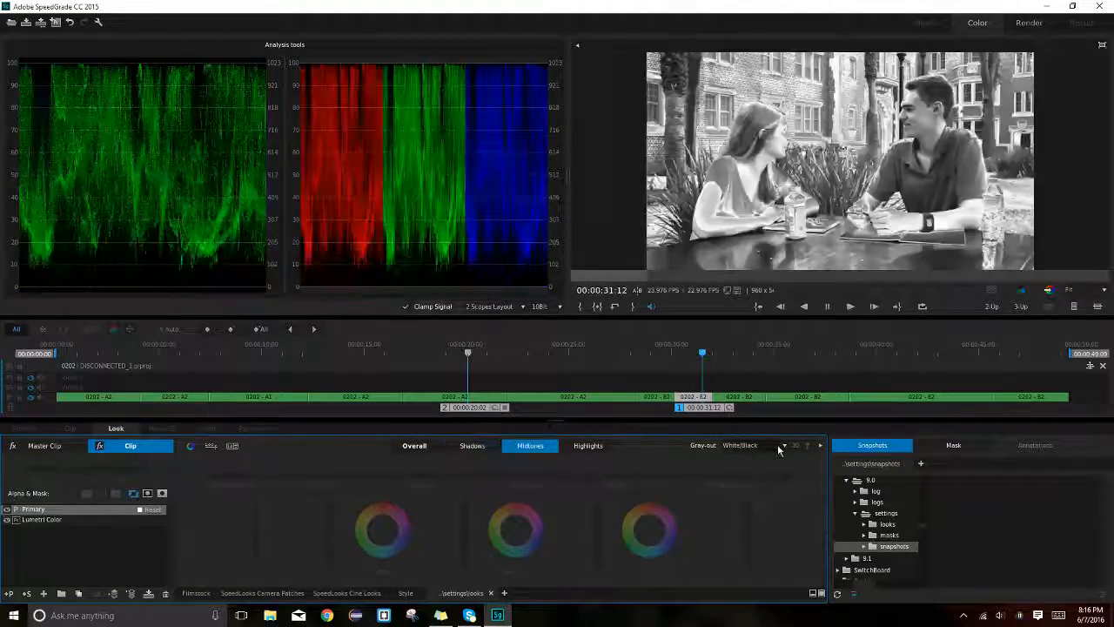
{"action": "left_click", "coordinate": [777, 446]}
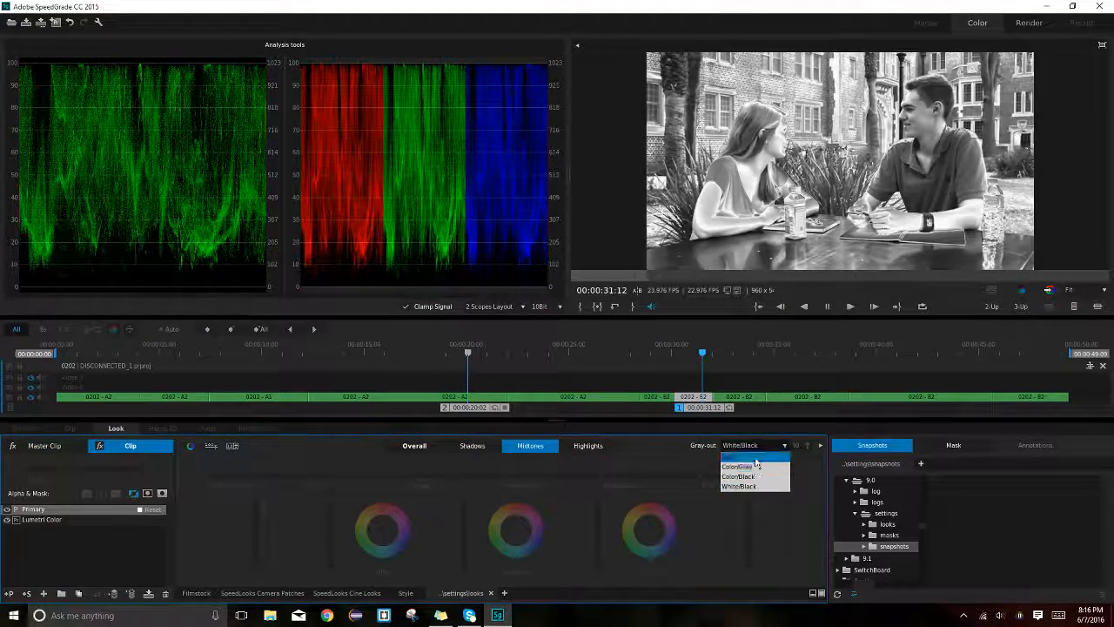
{"action": "left_click", "coordinate": [754, 456]}
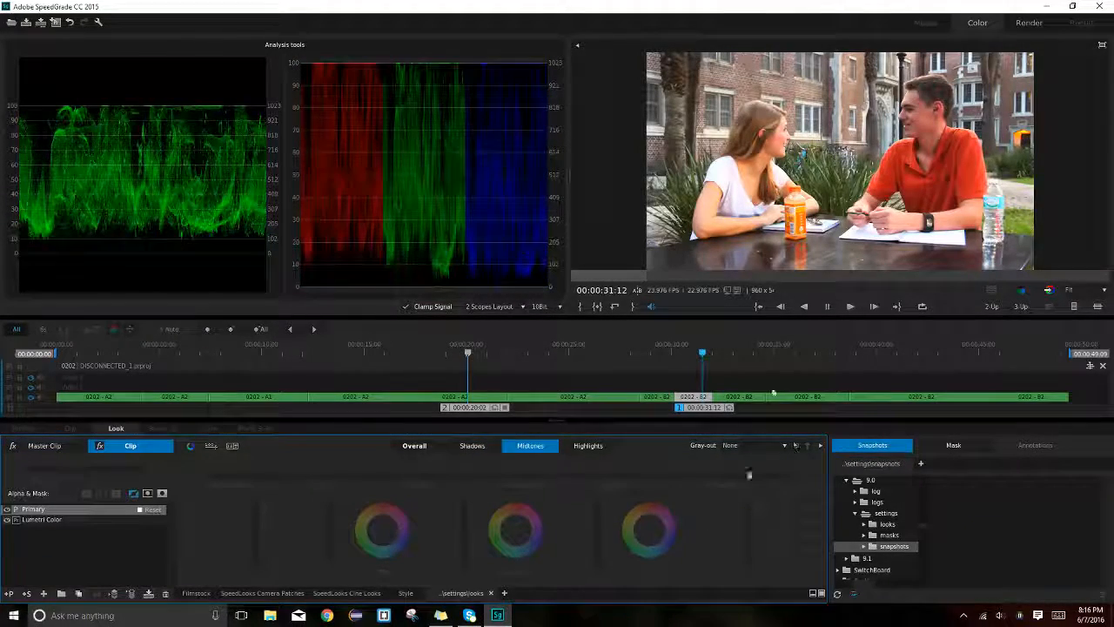
- Check the Highlights range once more in White/Black and restore the full-color image with gray-out None
{"action": "left_click", "coordinate": [592, 450]}
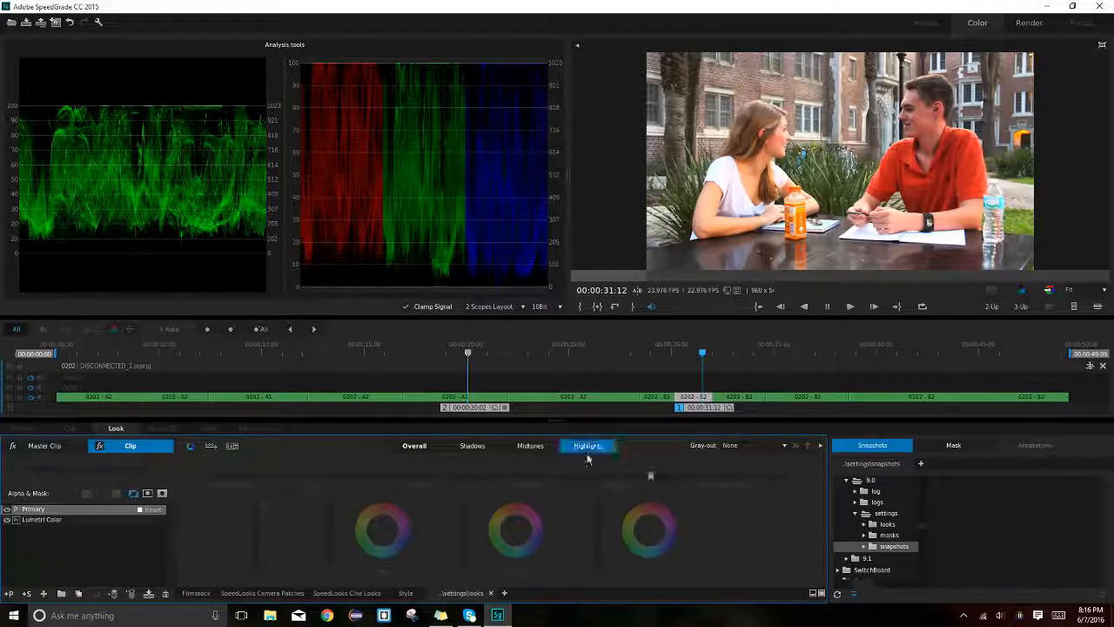
{"action": "left_click", "coordinate": [751, 445]}
{"action": "left_click", "coordinate": [755, 469]}
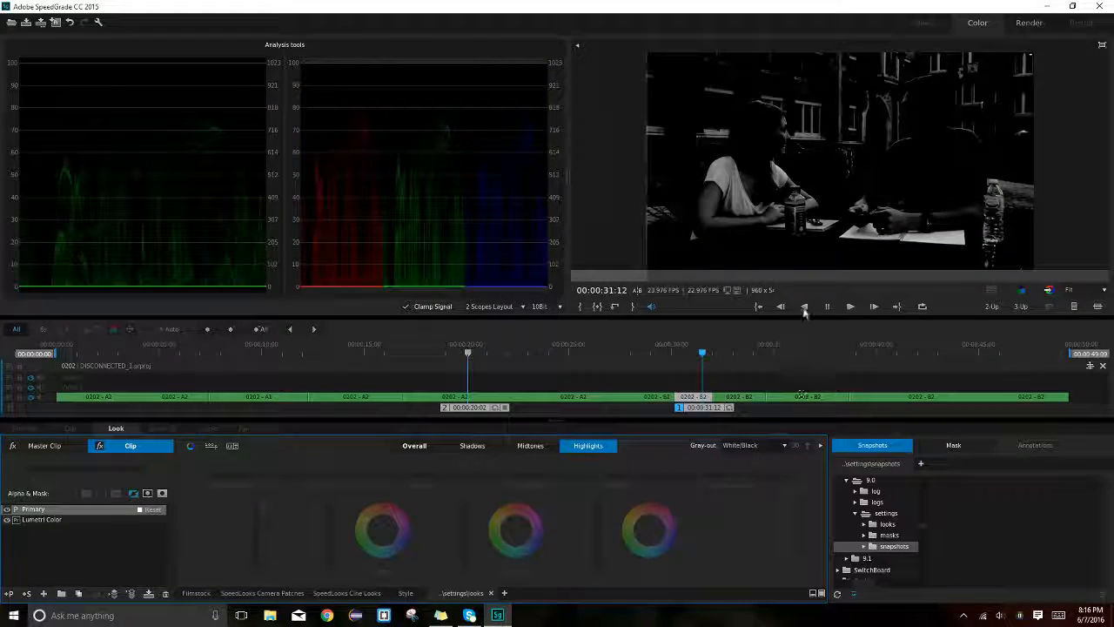
{"action": "left_click", "coordinate": [770, 448]}
{"action": "left_click", "coordinate": [766, 457]}
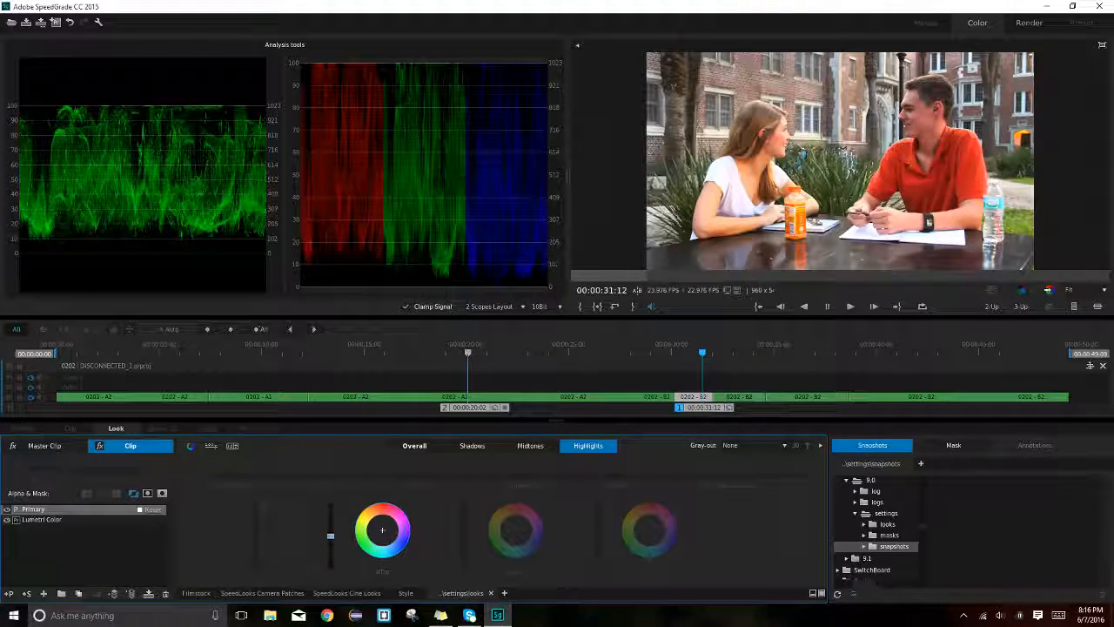
- Lower the Highlights Offset and the Midtones Gain slightly, and scrub the clip to 00:00:31:20 to check the match
{"action": "left_click_drag", "start_coordinate": [331, 536], "coordinate": [331, 544]}
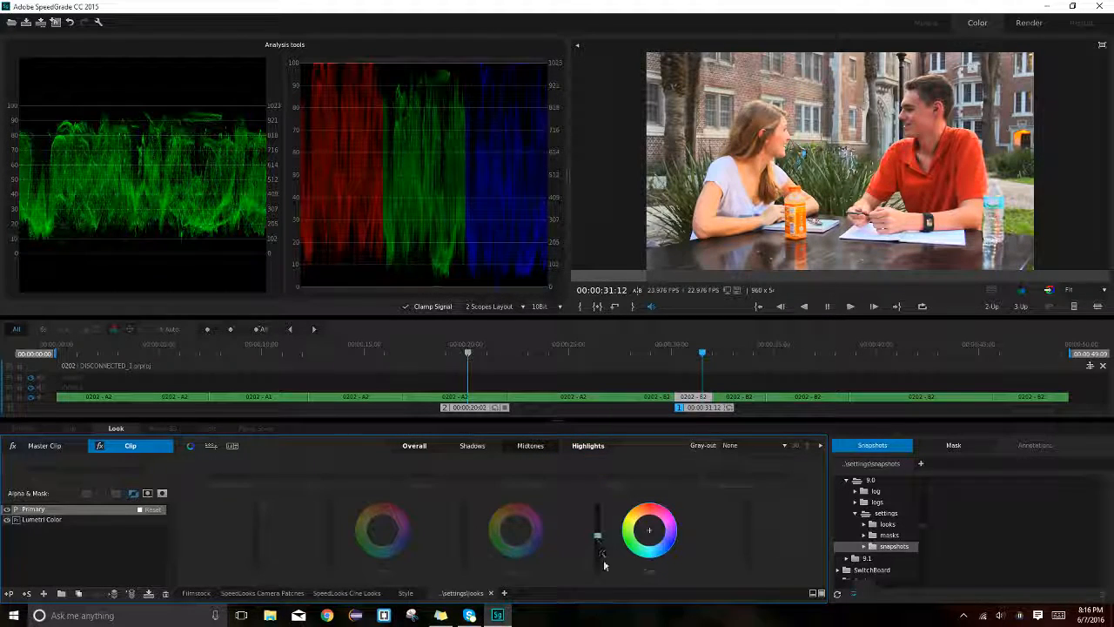
{"action": "left_click_drag", "start_coordinate": [598, 535], "coordinate": [598, 541]}
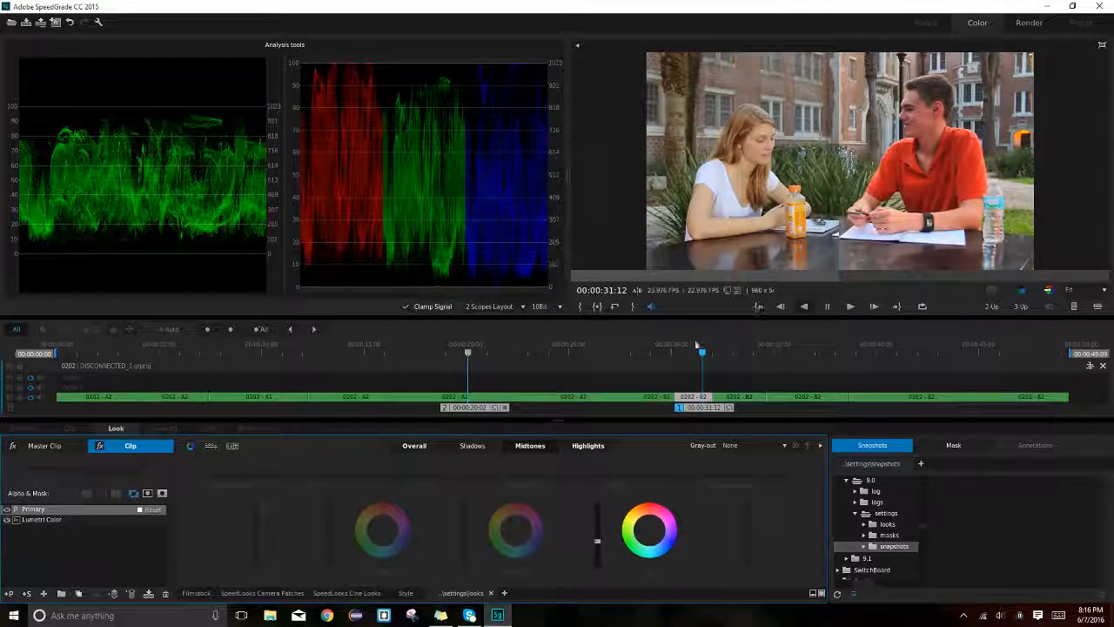
{"action": "left_click_drag", "start_coordinate": [704, 355], "coordinate": [687, 360]}
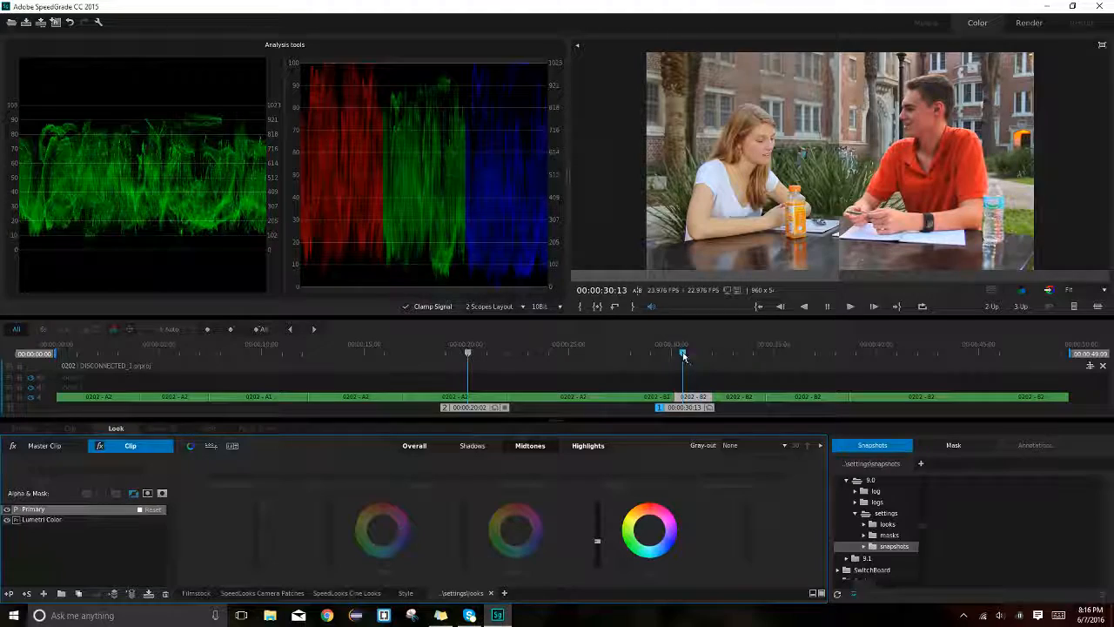
{"action": "left_click_drag", "start_coordinate": [686, 355], "coordinate": [709, 354]}
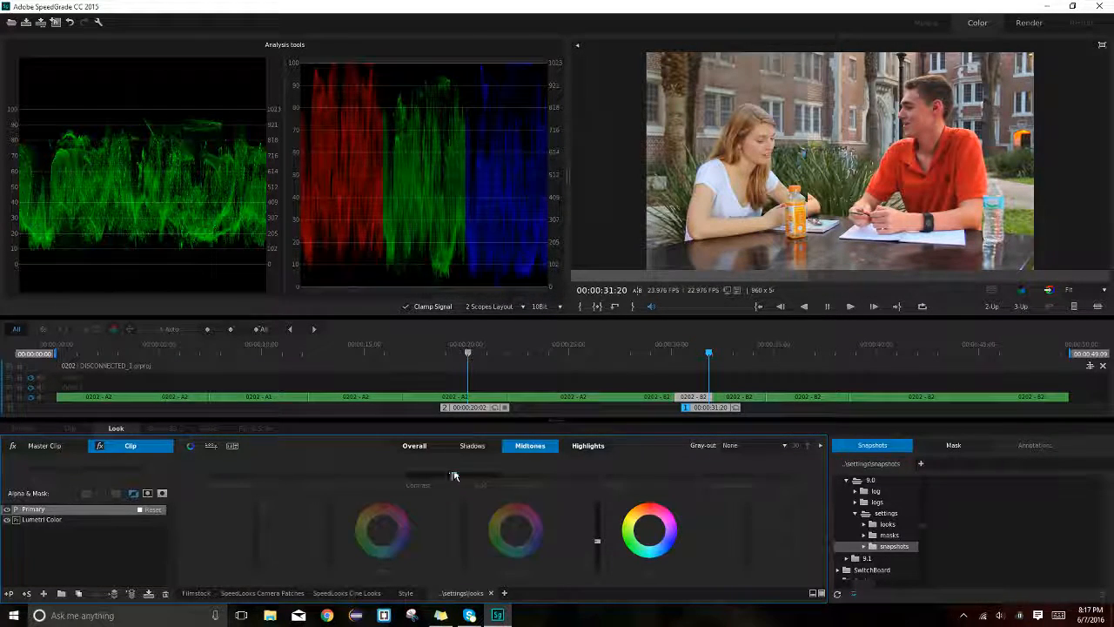
- Reduce the clip's Overall Contrast slightly and fine-tune its Temperature a touch warmer
{"action": "left_click_drag", "start_coordinate": [453, 475], "coordinate": [453, 475]}
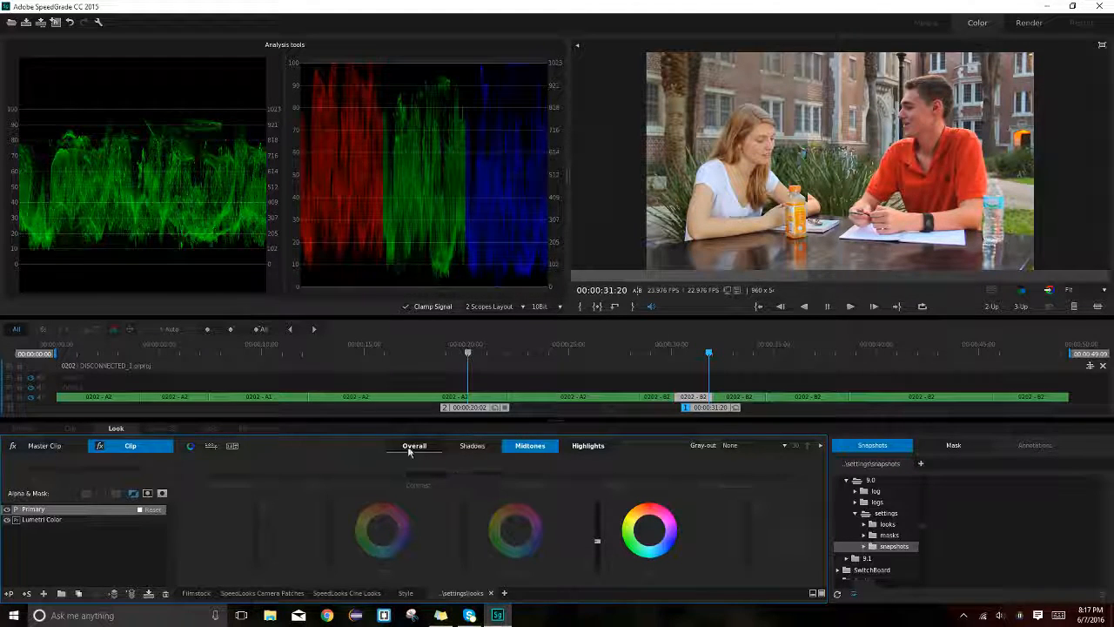
{"action": "left_click", "coordinate": [414, 445]}
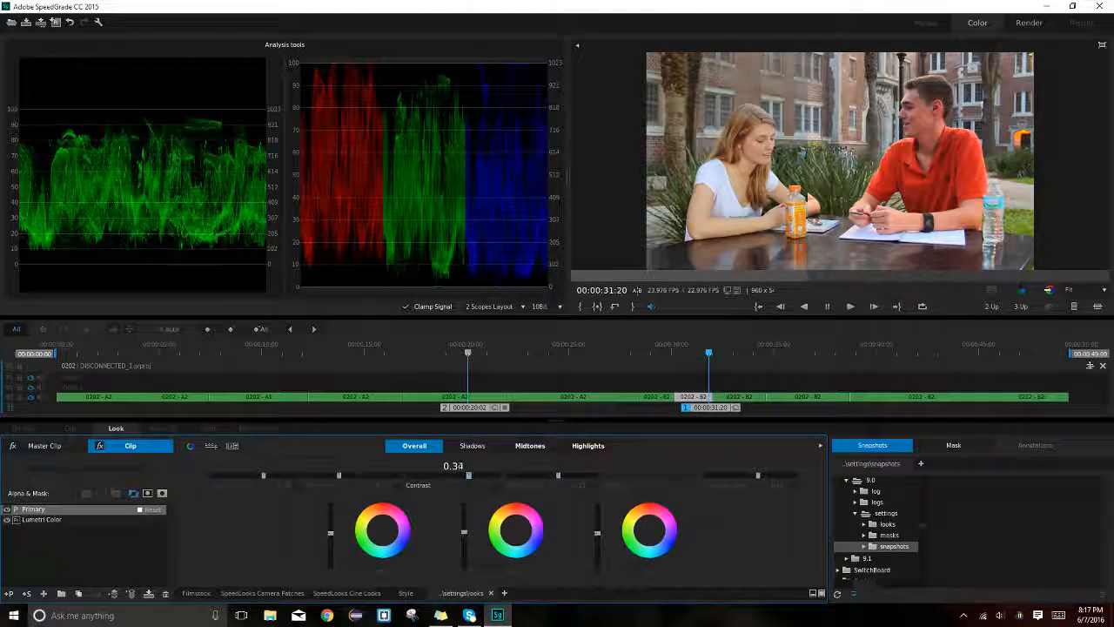
{"action": "mouse_move", "coordinate": [468, 475]}
{"action": "left_mouse_down"}
{"action": "mouse_move", "coordinate": [482, 475]}
{"action": "mouse_move", "coordinate": [457, 476]}
{"action": "left_mouse_up"}
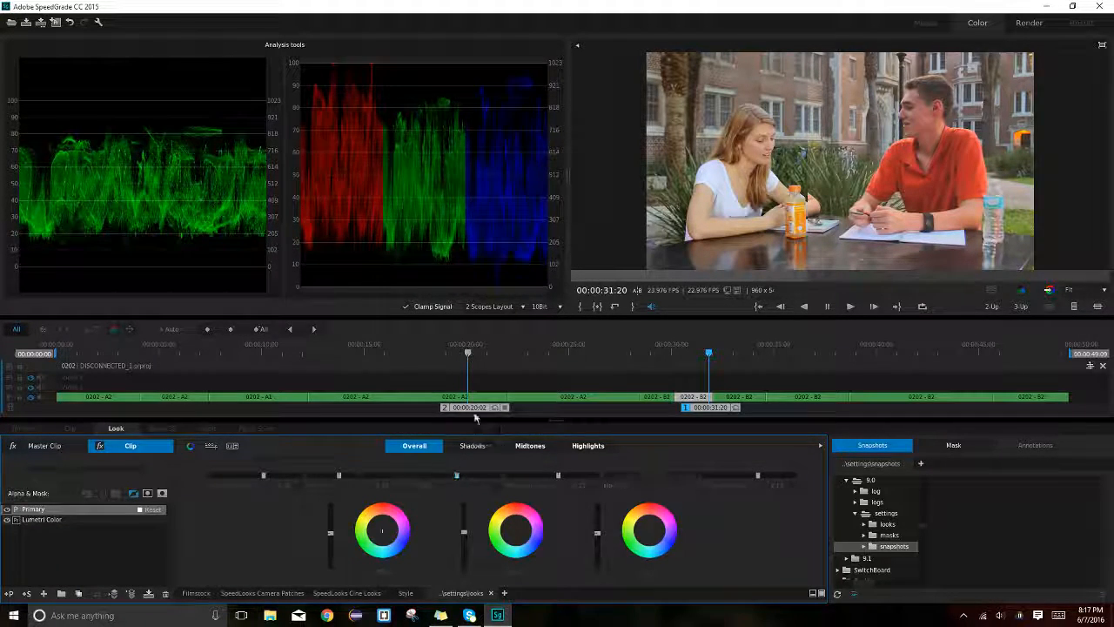
{"action": "mouse_move", "coordinate": [457, 475]}
{"action": "left_mouse_down"}
{"action": "mouse_move", "coordinate": [441, 475]}
{"action": "mouse_move", "coordinate": [462, 476]}
{"action": "left_mouse_up"}
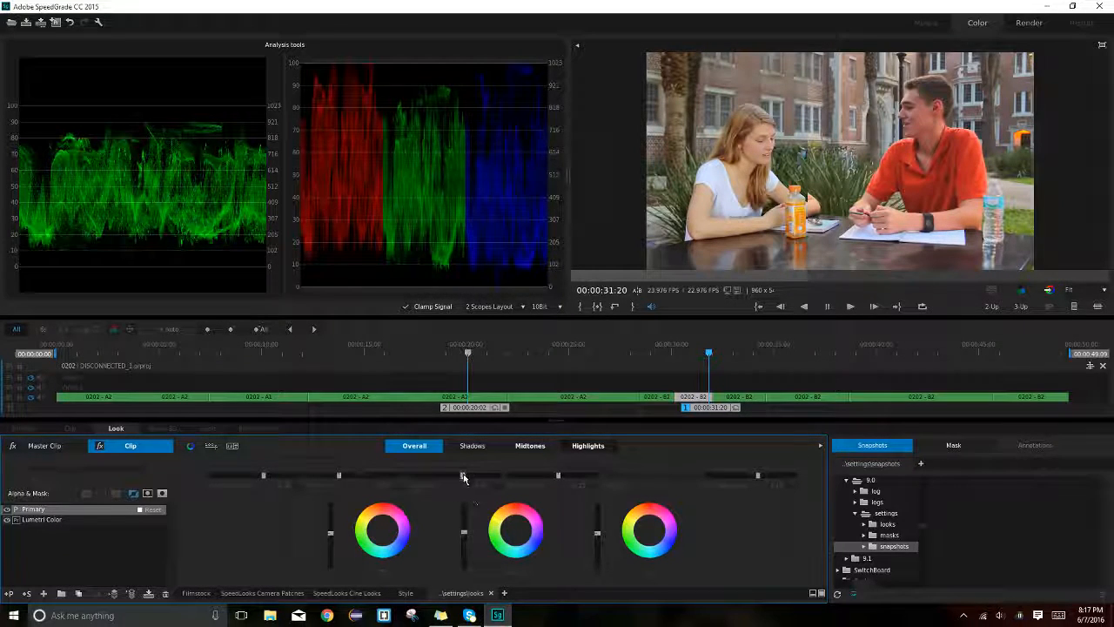
{"action": "left_click_drag", "start_coordinate": [463, 475], "coordinate": [465, 475]}
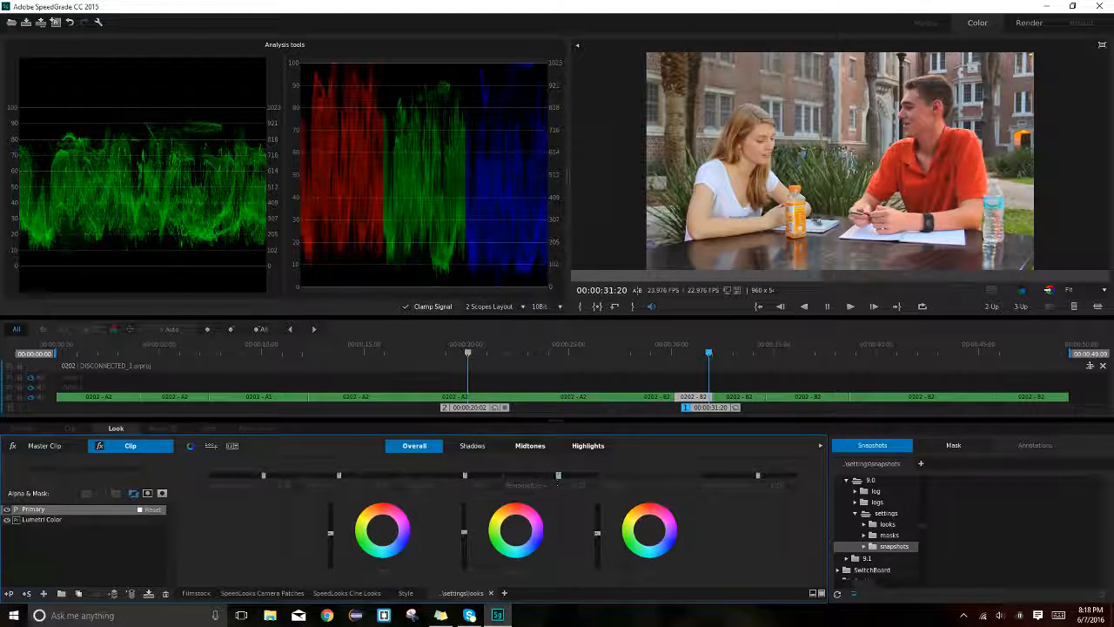
{"action": "mouse_move", "coordinate": [558, 475]}
{"action": "left_mouse_down"}
{"action": "mouse_move", "coordinate": [567, 470]}
{"action": "mouse_move", "coordinate": [560, 478]}
{"action": "left_mouse_up"}
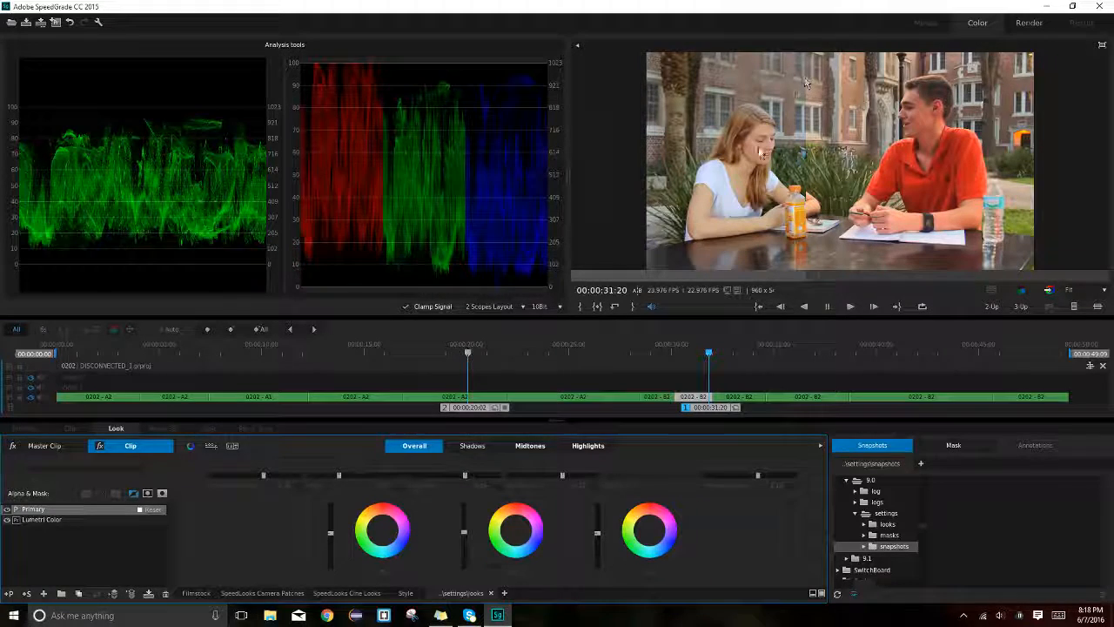
{"action": "left_click_drag", "start_coordinate": [564, 476], "coordinate": [559, 476]}
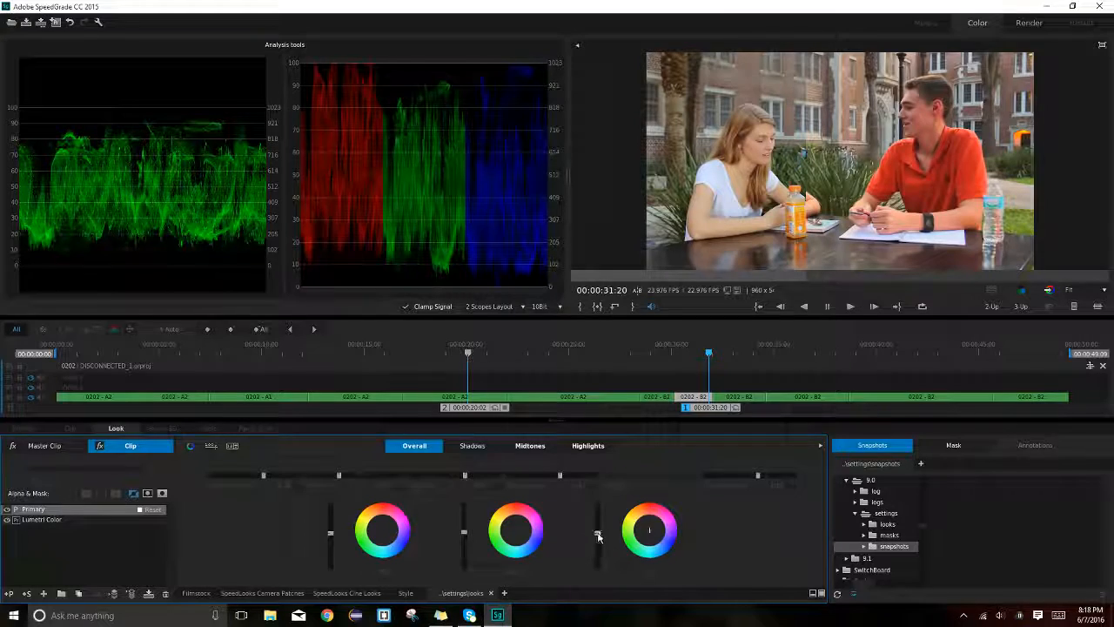
- Lower the clip's Overall Gamma and Gain slightly, and sweep the split divider across the image to compare the two wide shots
{"action": "left_click_drag", "start_coordinate": [464, 533], "coordinate": [464, 535]}
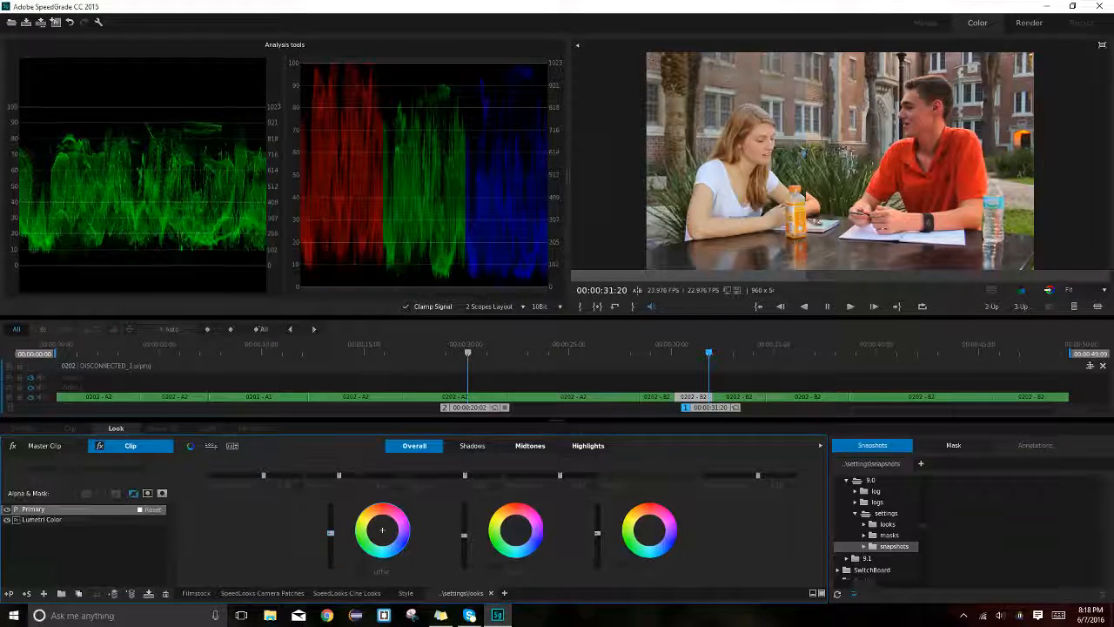
{"action": "left_click_drag", "start_coordinate": [598, 533], "coordinate": [597, 536]}
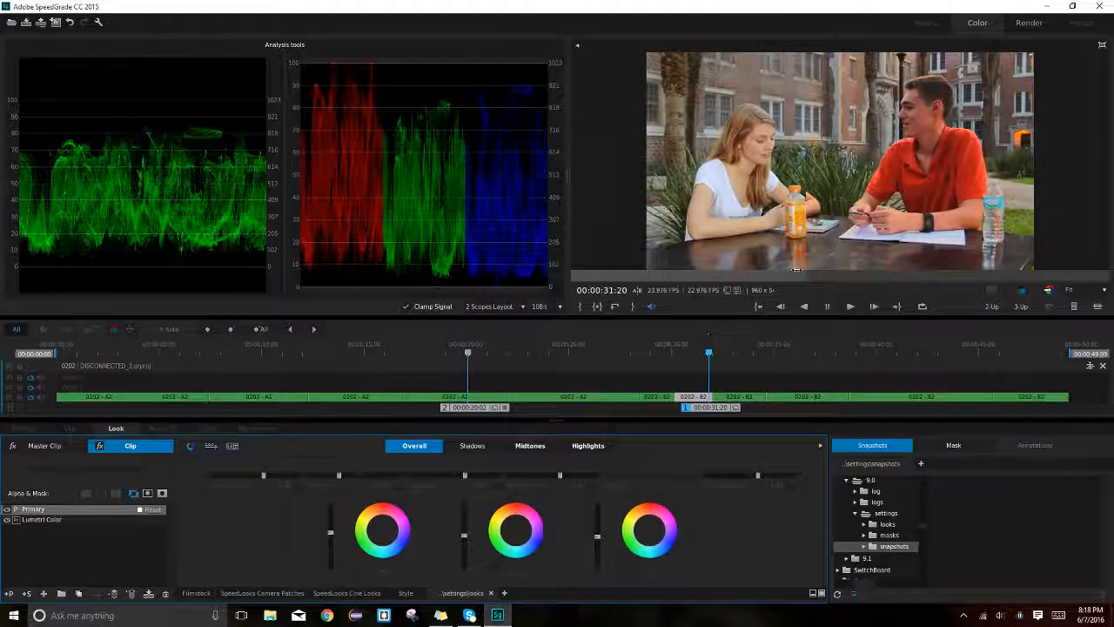
{"action": "left_click_drag", "start_coordinate": [797, 270], "coordinate": [828, 276]}
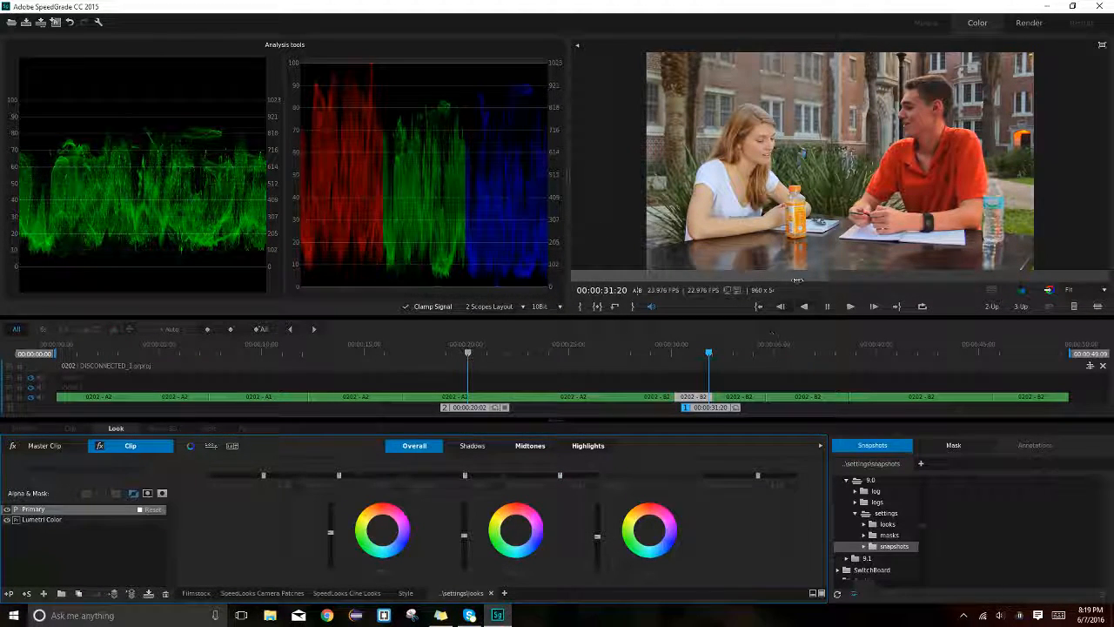
{"action": "left_click_drag", "start_coordinate": [564, 283], "coordinate": [782, 281]}
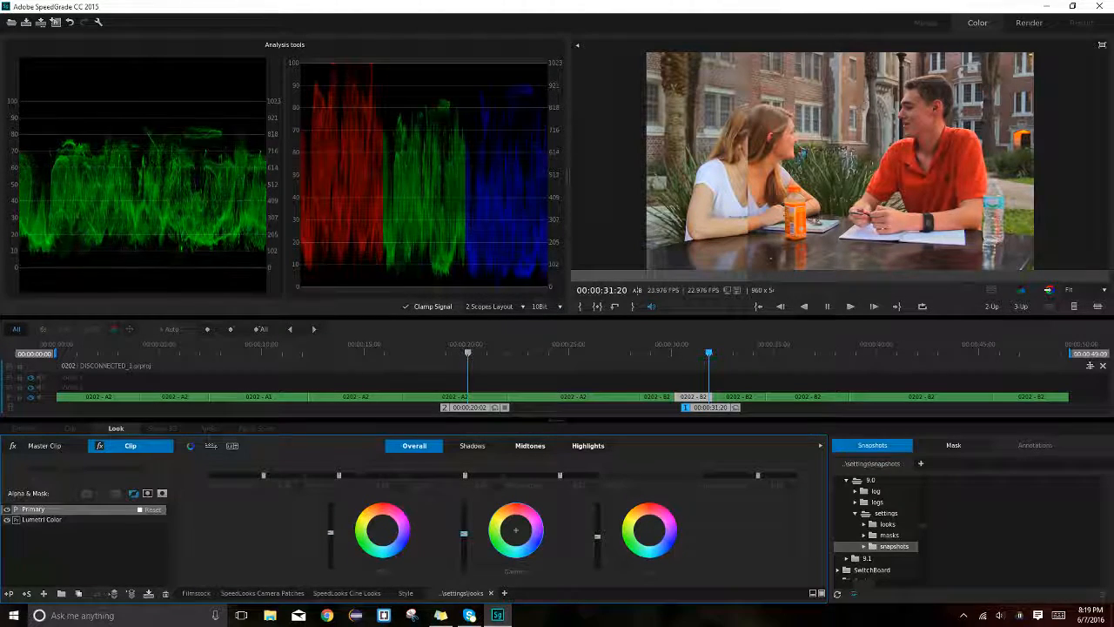
- Nudge the Overall Offset and Gamma up slightly, raise Contrast to about 0.37, and sweep the split divider to check the match
{"action": "left_click_drag", "start_coordinate": [332, 533], "coordinate": [332, 532]}
{"action": "left_click_drag", "start_coordinate": [460, 481], "coordinate": [466, 481]}
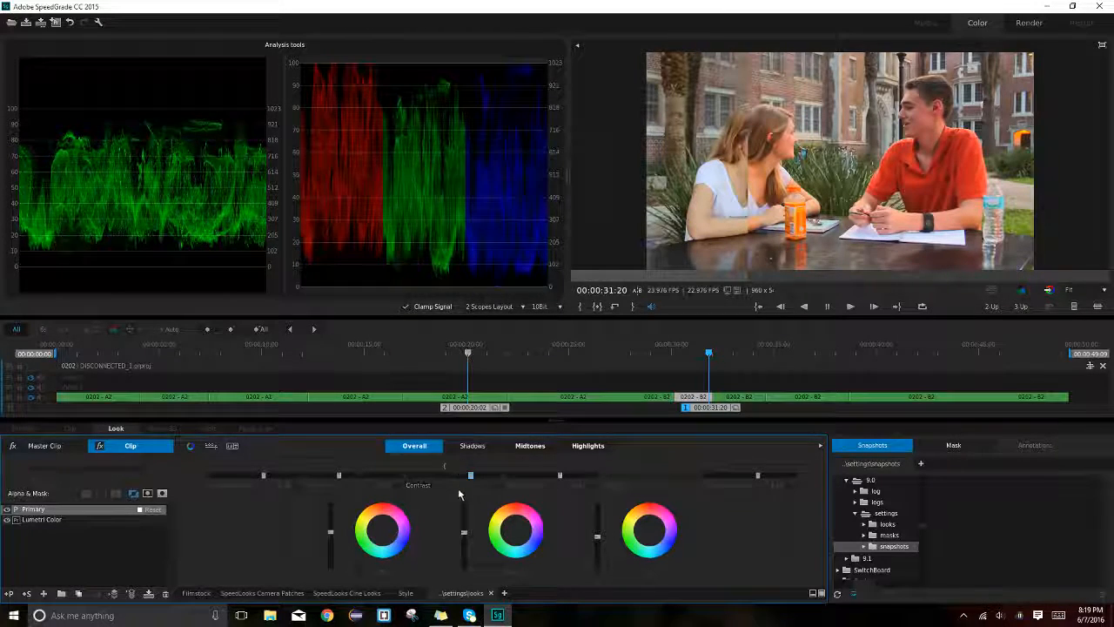
{"action": "left_click_drag", "start_coordinate": [747, 276], "coordinate": [879, 272]}
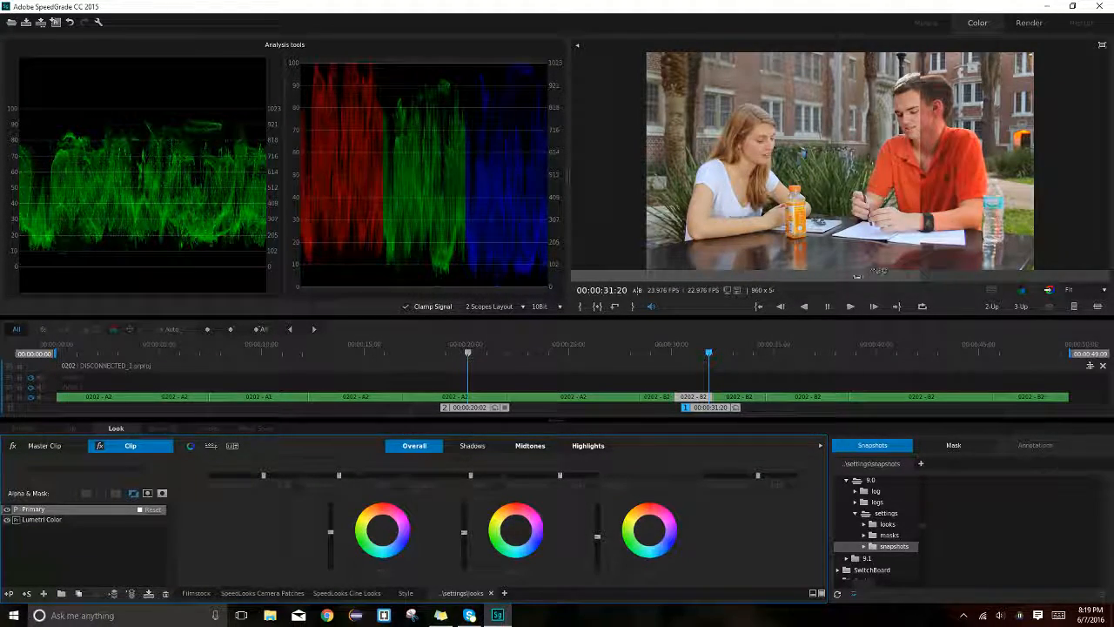
- Remove the second playhead, move to 00:00:31:07, and save the clip's grade as a look
{"action": "left_click", "coordinate": [496, 409]}
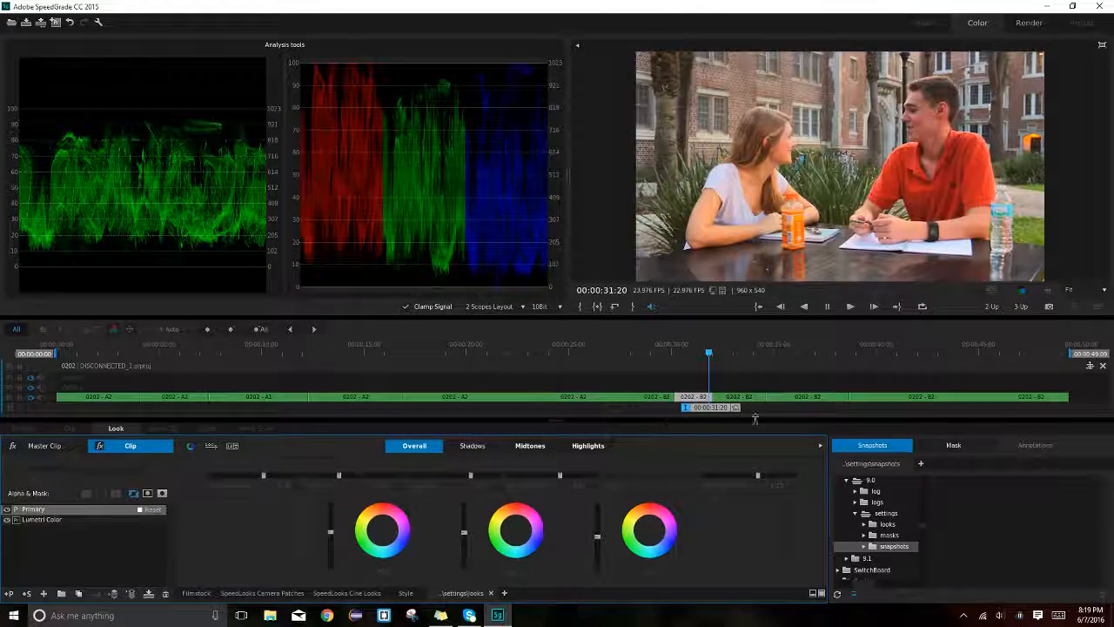
{"action": "left_click_drag", "start_coordinate": [710, 350], "coordinate": [698, 356]}
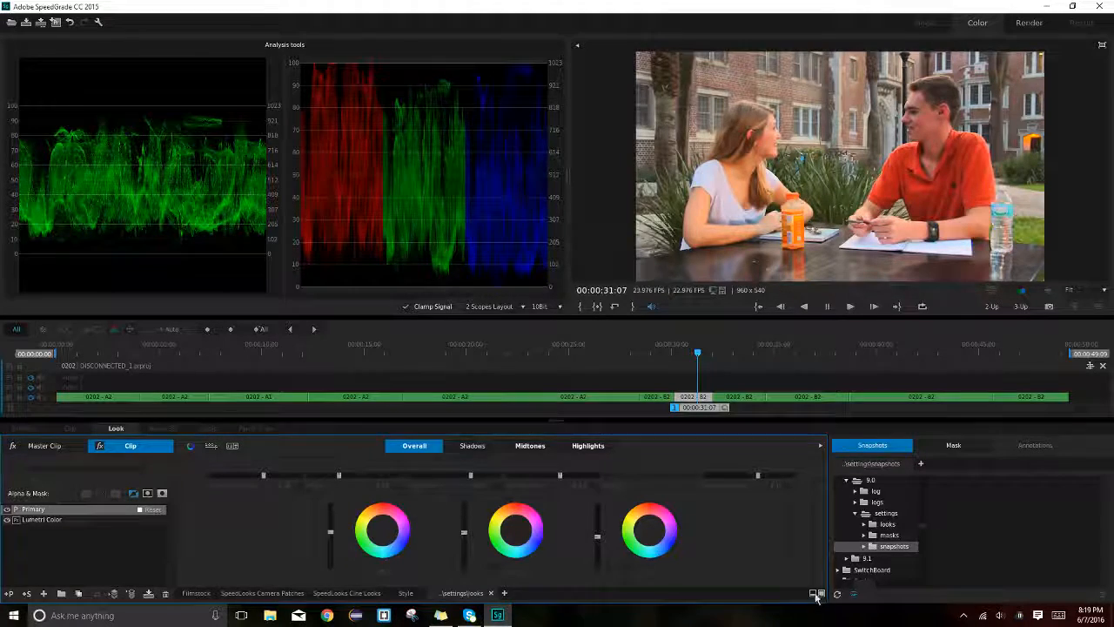
{"action": "left_click", "coordinate": [821, 593]}
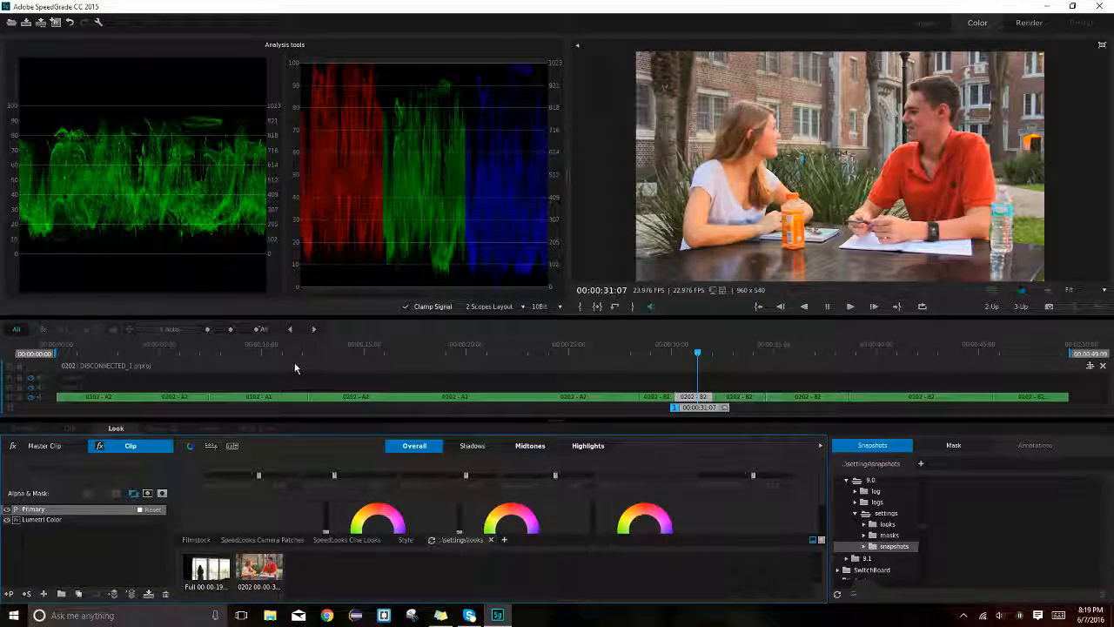
- Save the grade of the wide shot at 00:00:18:12 as a second look and return to the filmstrip of saved looks
{"action": "left_click", "coordinate": [388, 351]}
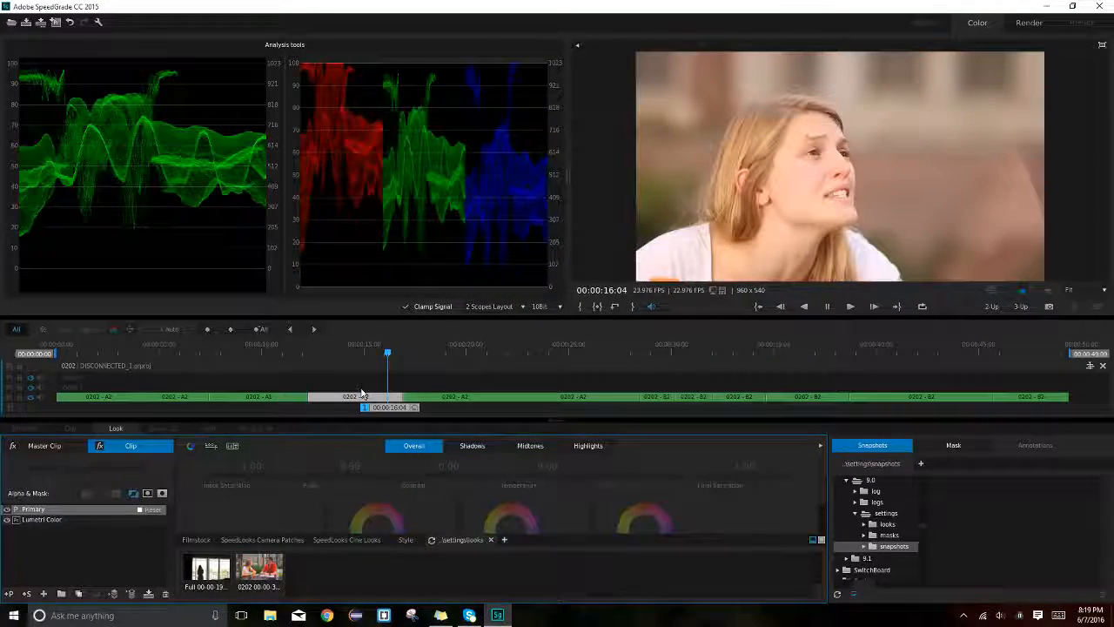
{"action": "left_click", "coordinate": [435, 352]}
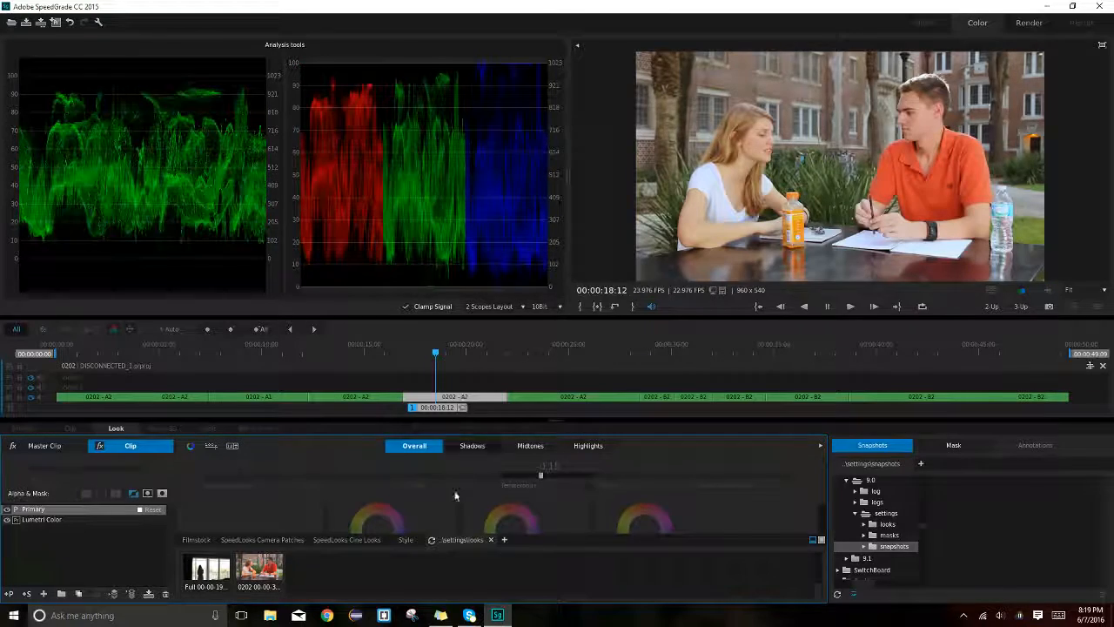
{"action": "left_click", "coordinate": [812, 540]}
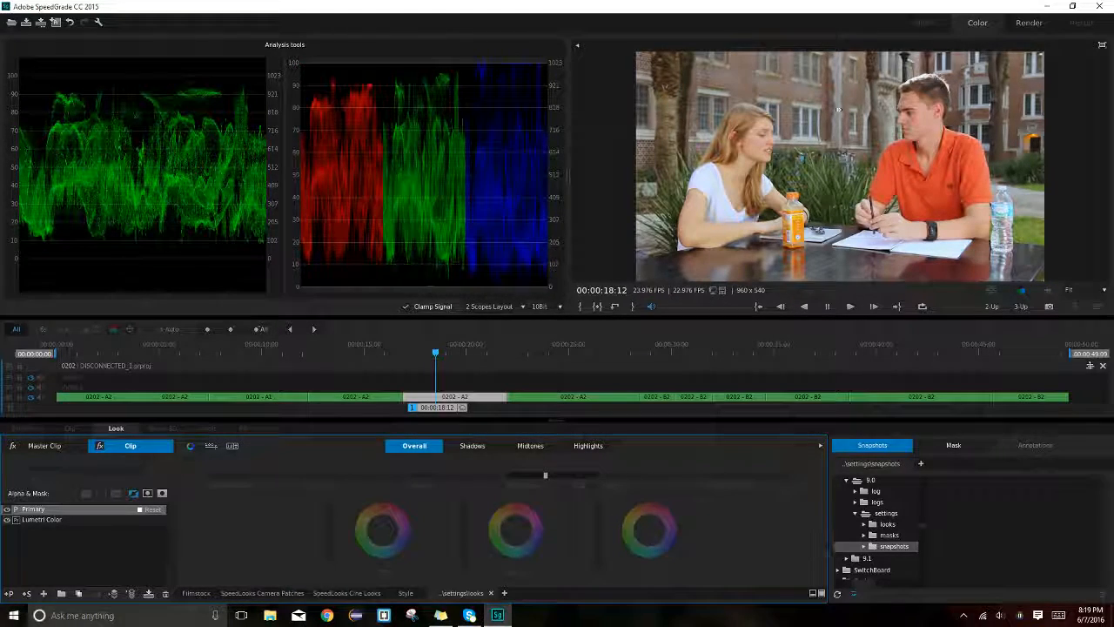
{"action": "left_click", "coordinate": [812, 593]}
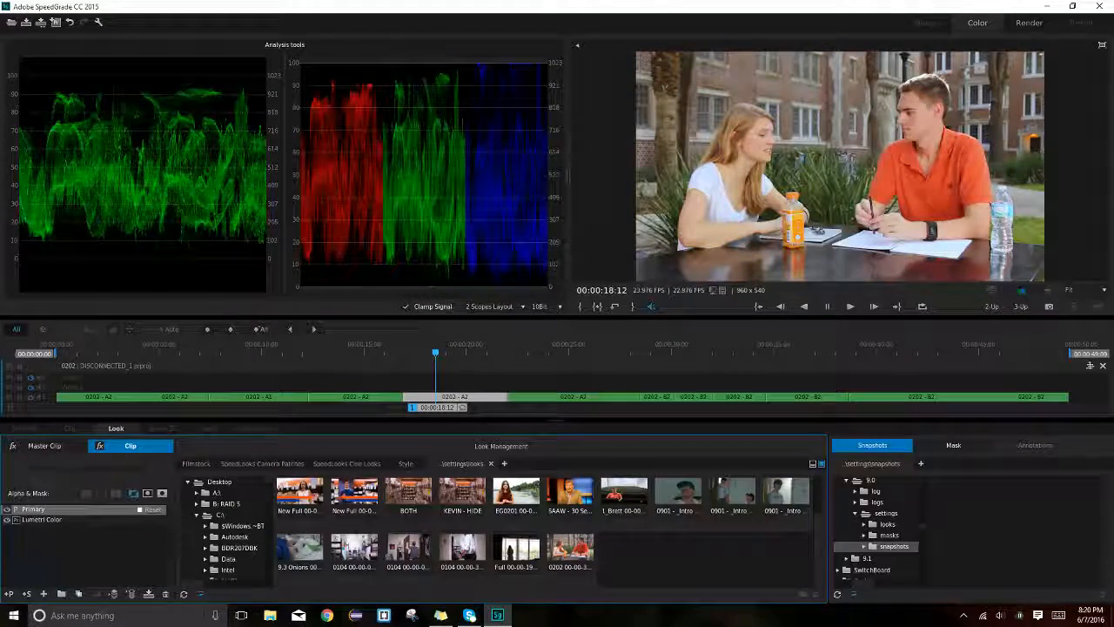
{"action": "left_click", "coordinate": [148, 594]}
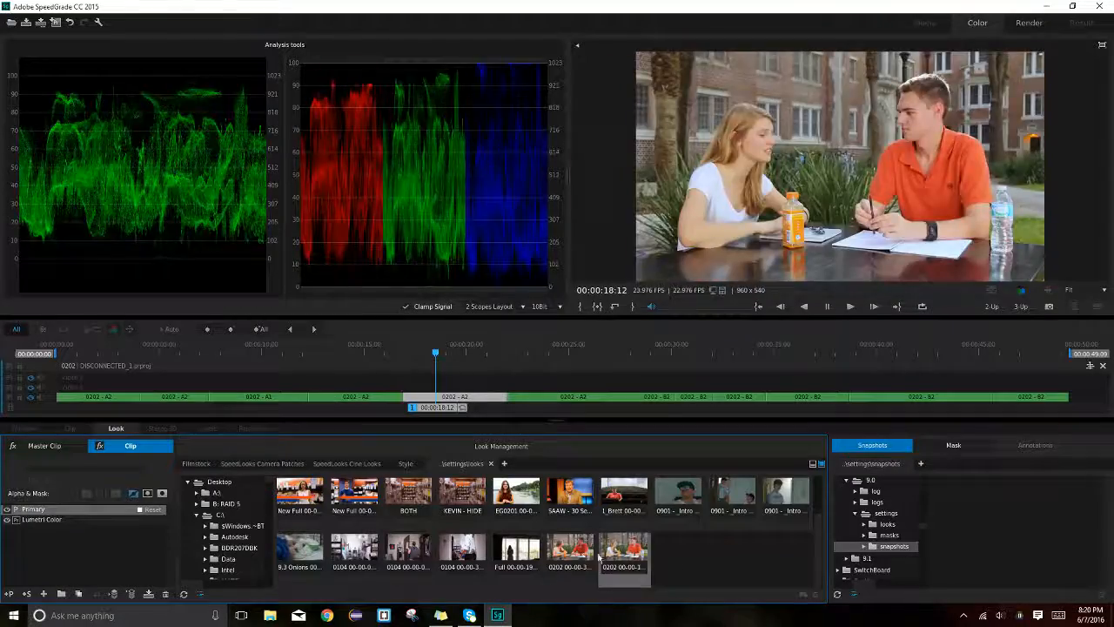
{"action": "left_click", "coordinate": [813, 463]}
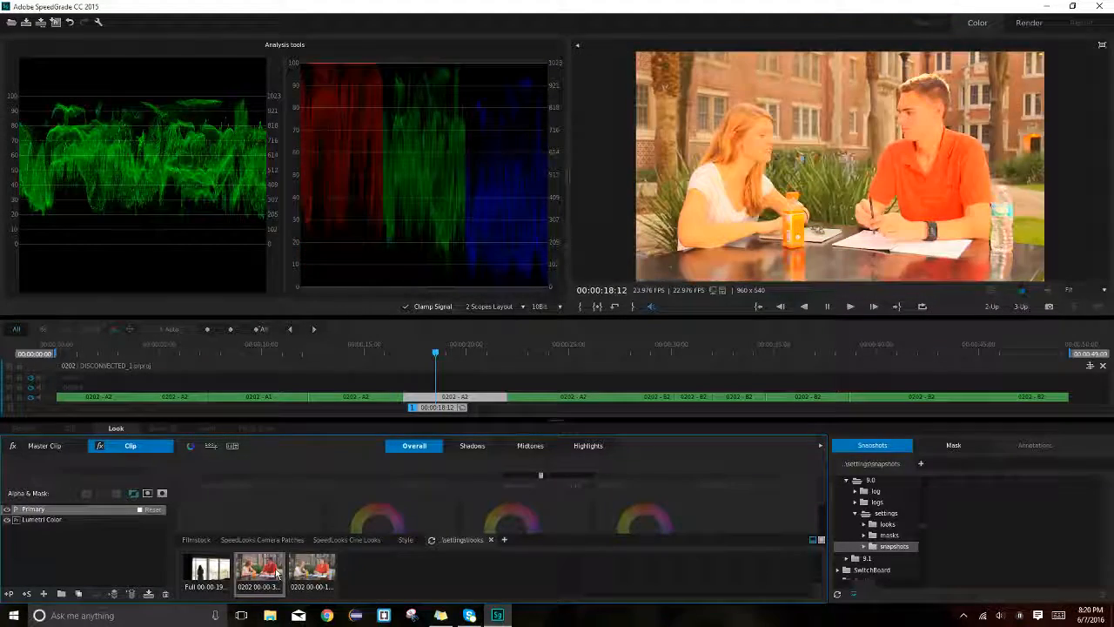
{"action": "left_click", "coordinate": [104, 350]}
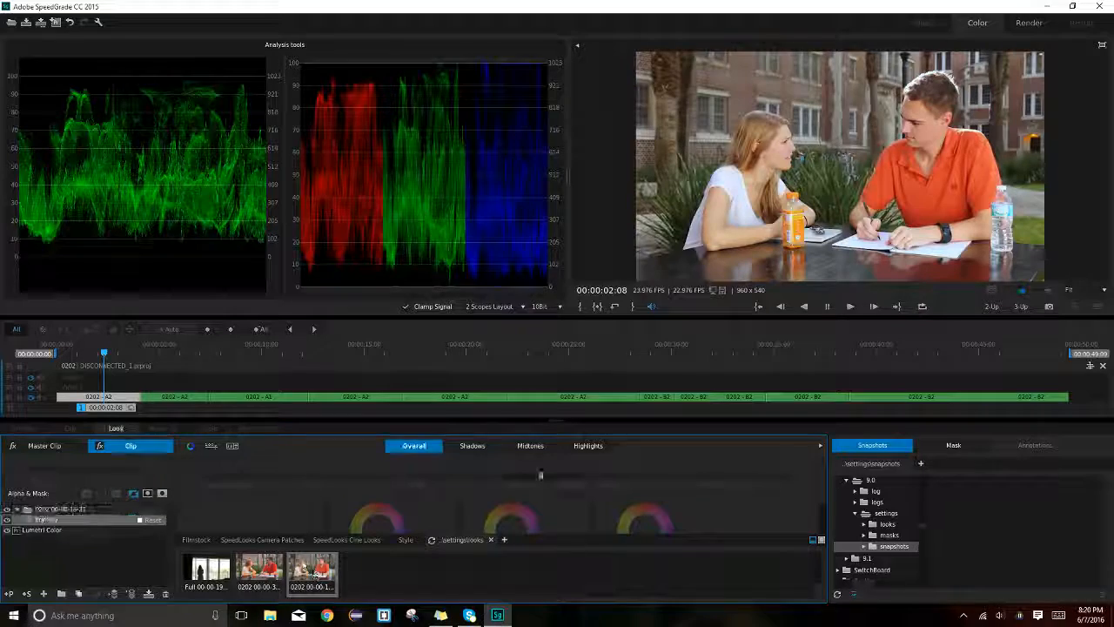
{"action": "left_click", "coordinate": [188, 355]}
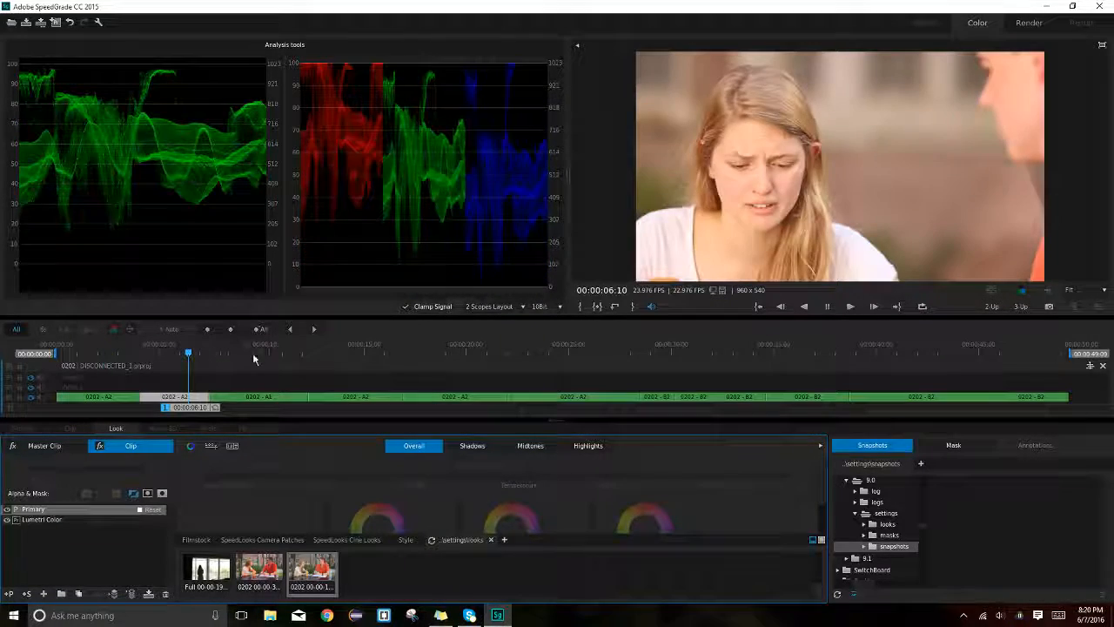
{"action": "left_click", "coordinate": [253, 353]}
{"action": "double_click", "coordinate": [324, 567]}
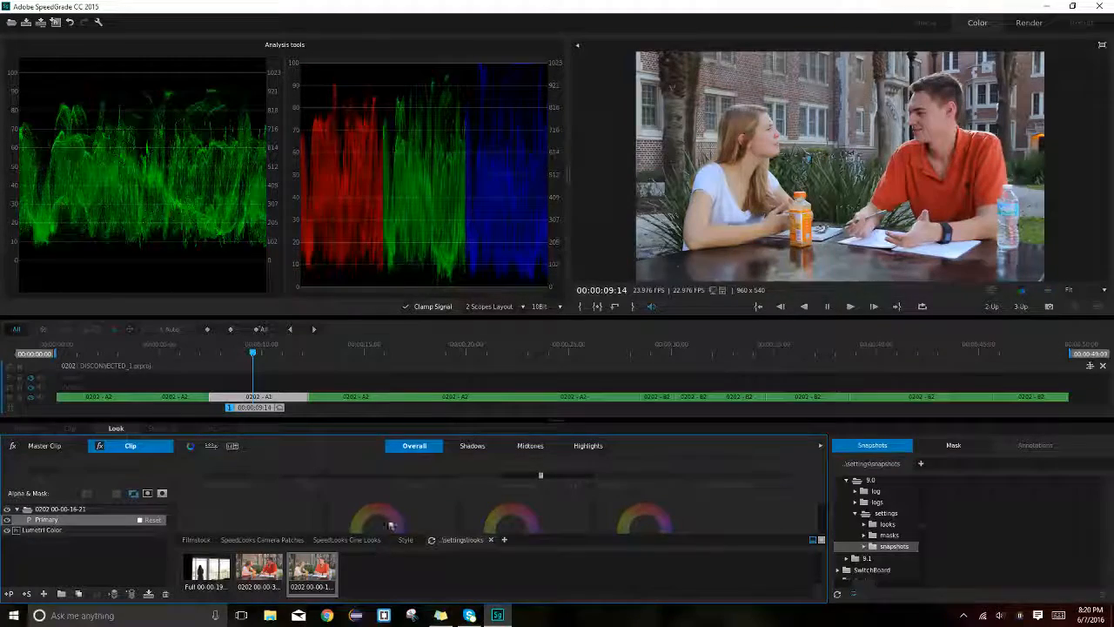
{"action": "left_click", "coordinate": [361, 351]}
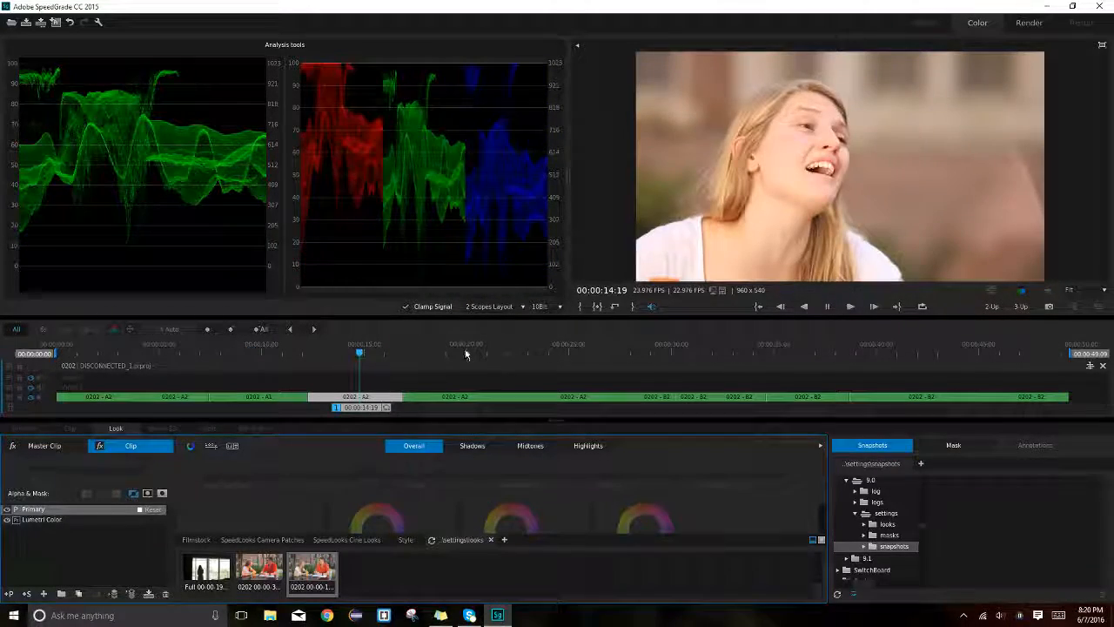
{"action": "left_click", "coordinate": [466, 354]}
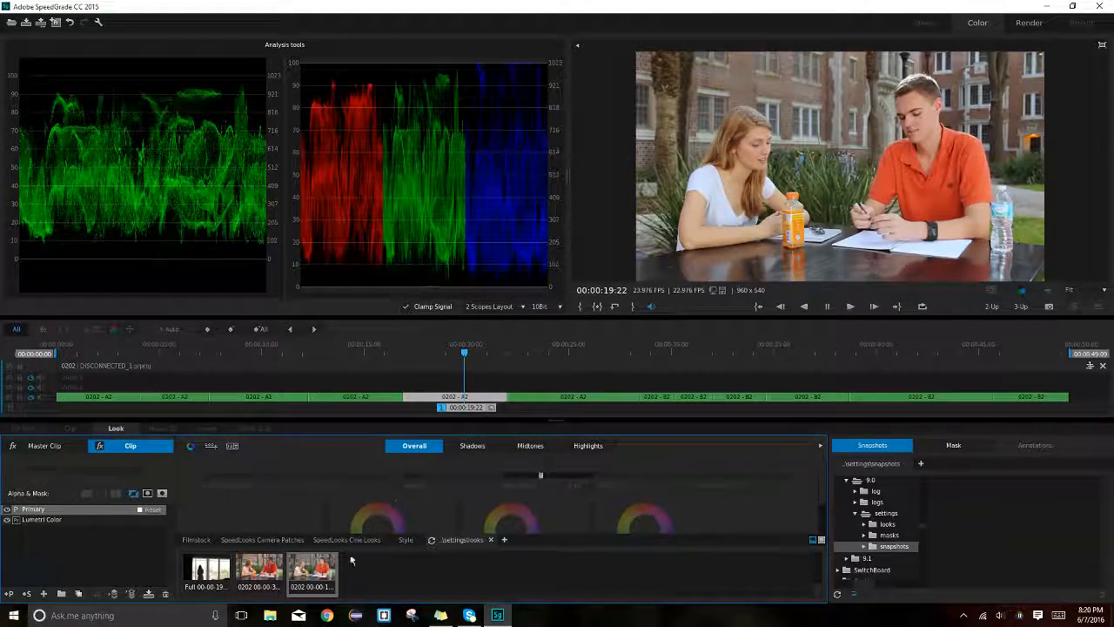
{"action": "left_click", "coordinate": [562, 353]}
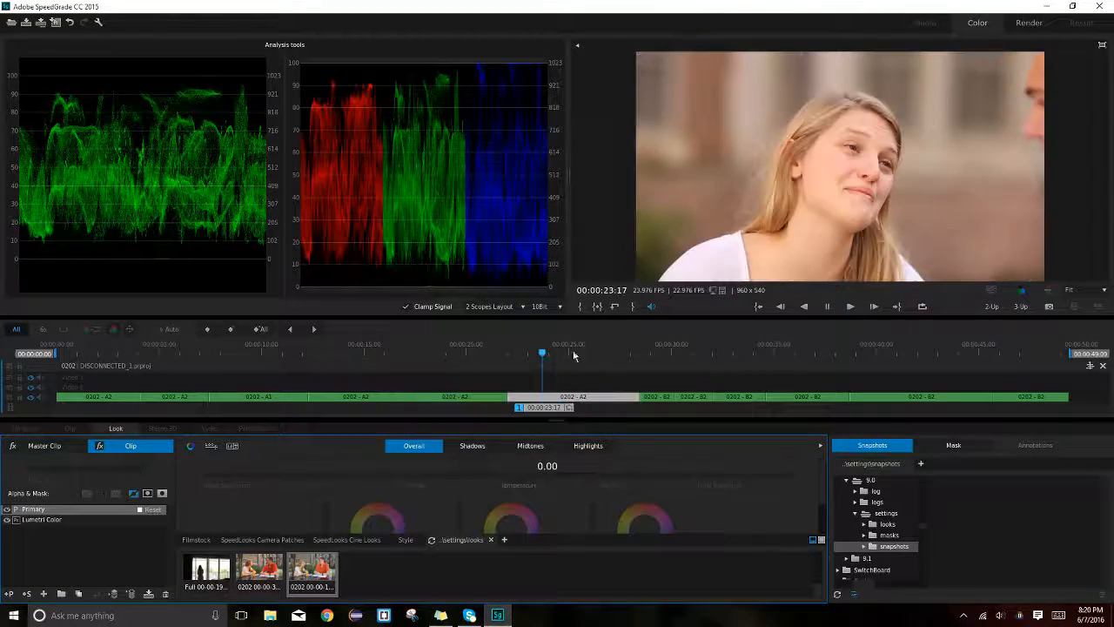
{"action": "left_click", "coordinate": [658, 354]}
{"action": "left_click", "coordinate": [692, 353]}
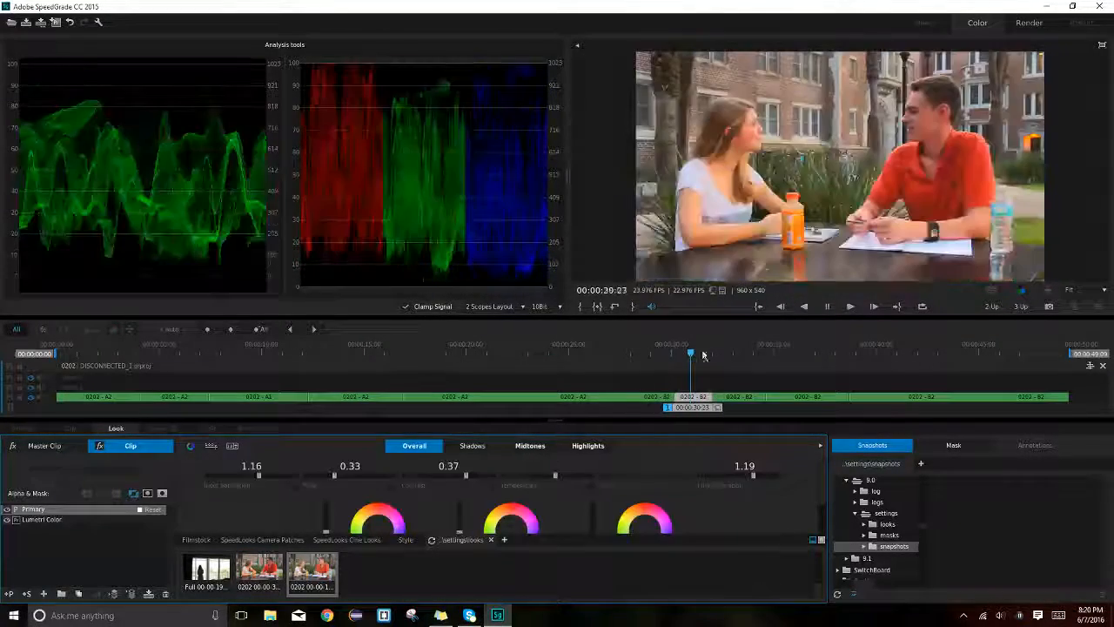
{"action": "left_click", "coordinate": [773, 353]}
{"action": "left_click", "coordinate": [817, 353]}
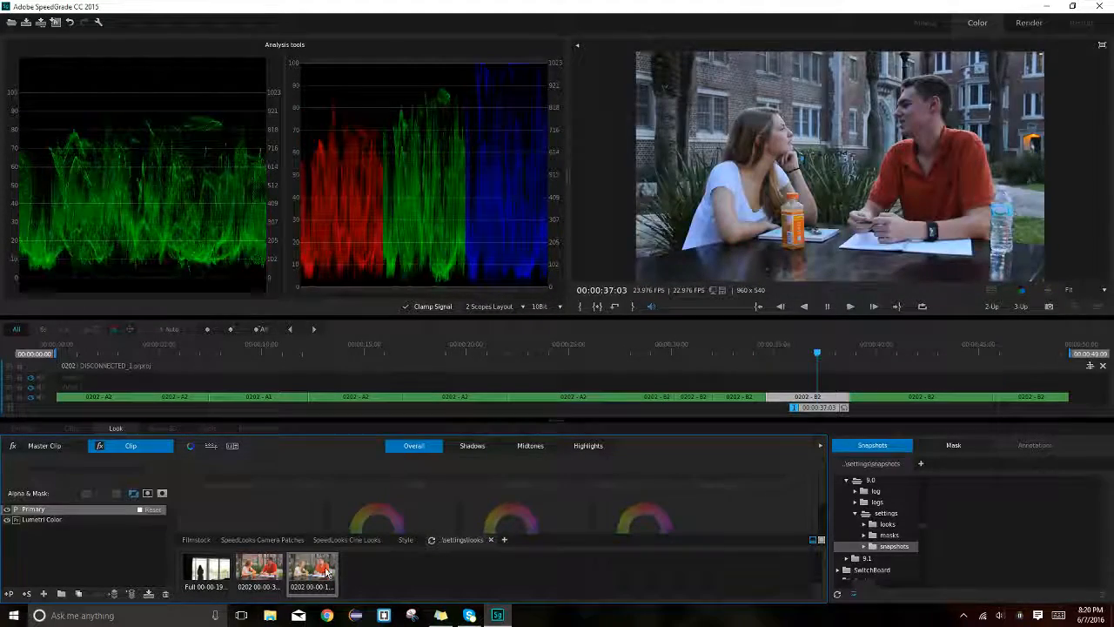
{"action": "double_click", "coordinate": [263, 572]}
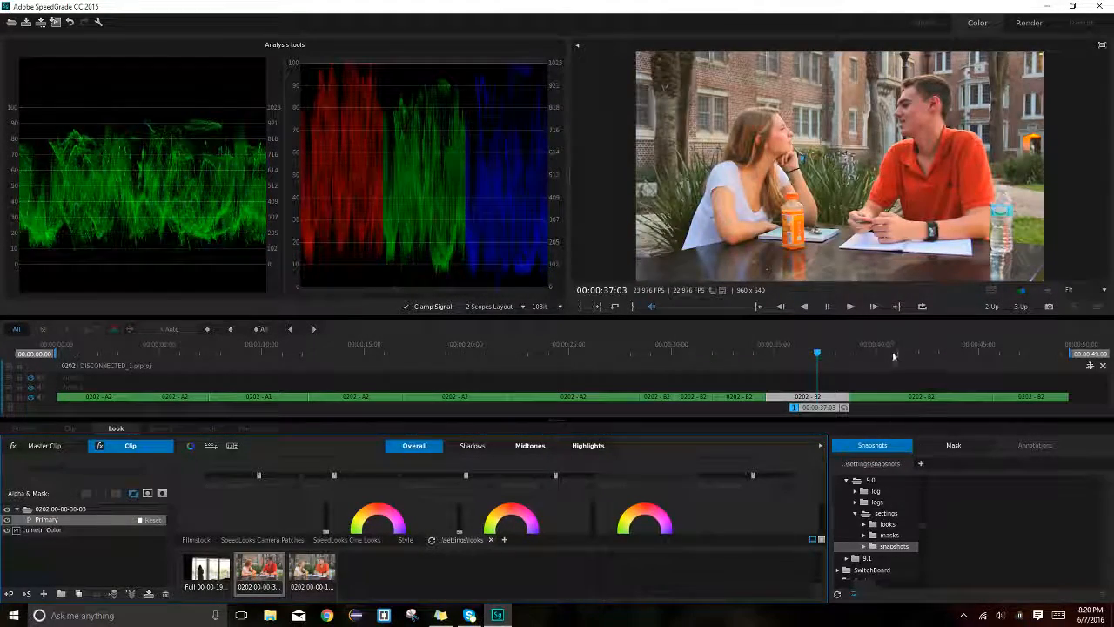
{"action": "left_click", "coordinate": [993, 348]}
{"action": "left_click", "coordinate": [1008, 349]}
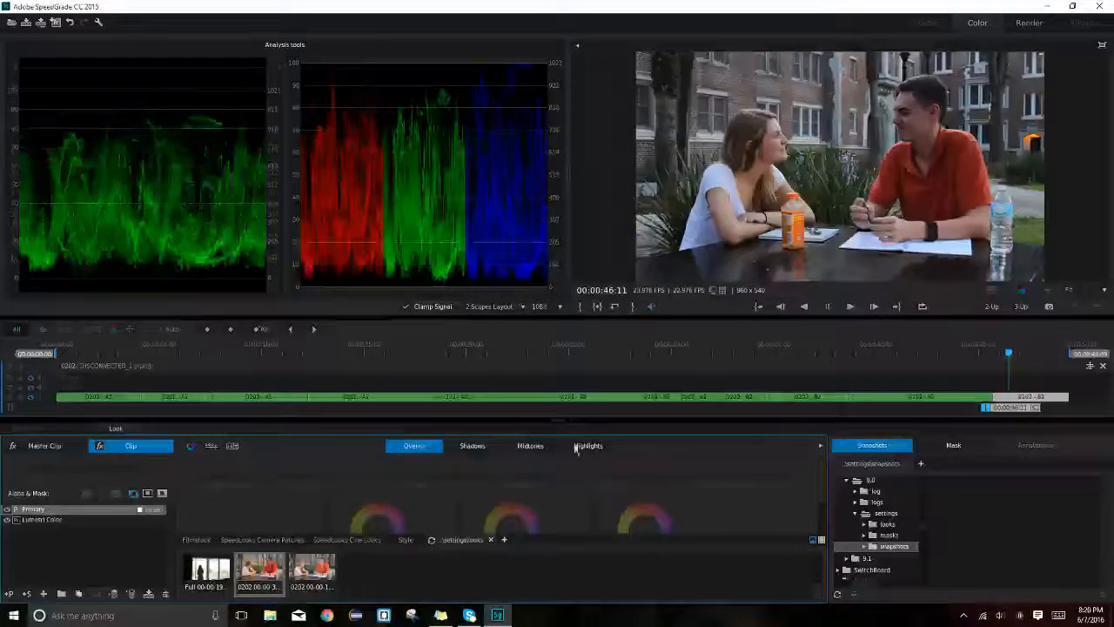
{"action": "double_click", "coordinate": [282, 580]}
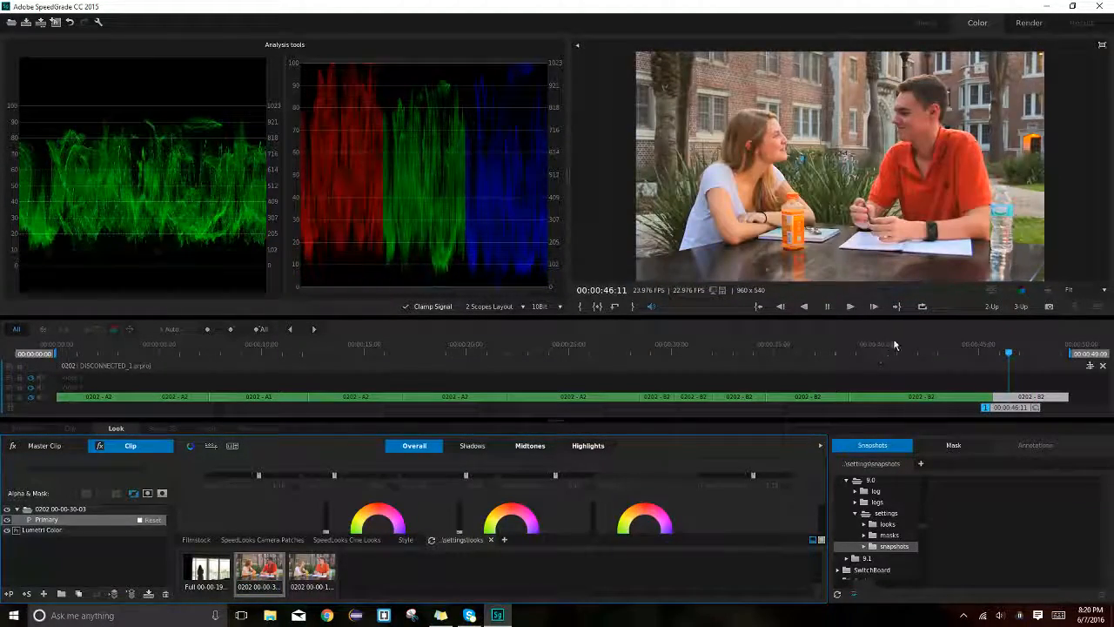
{"action": "key", "text": "ctrl+s"}
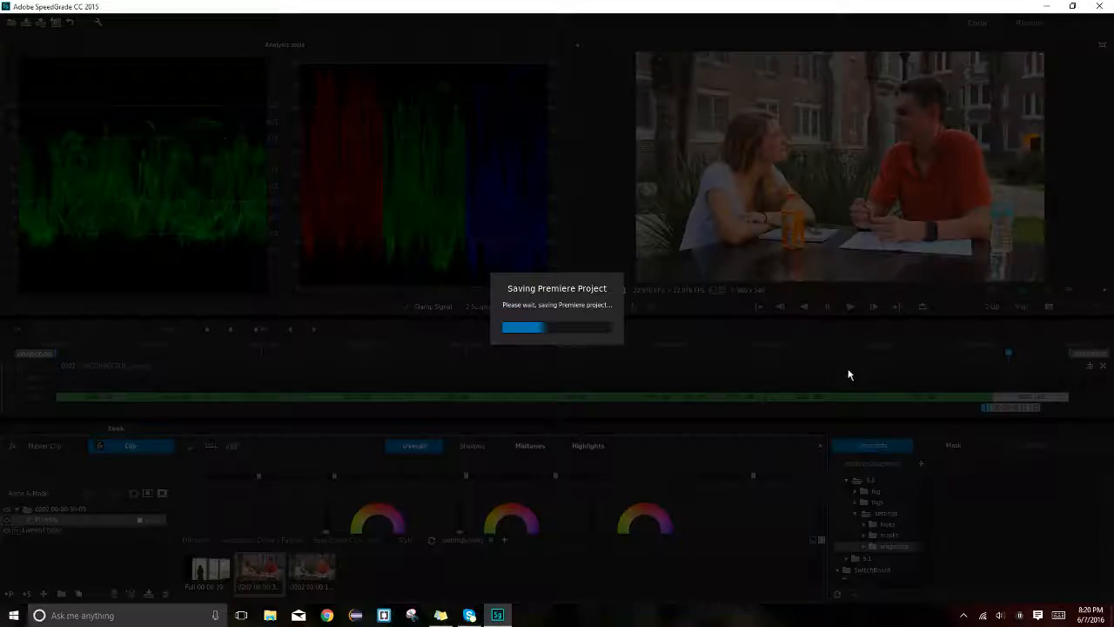
- Scrub back and forth across the first cuts to compare the opening wide shot with the close-up of the woman
{"action": "left_click", "coordinate": [112, 359]}
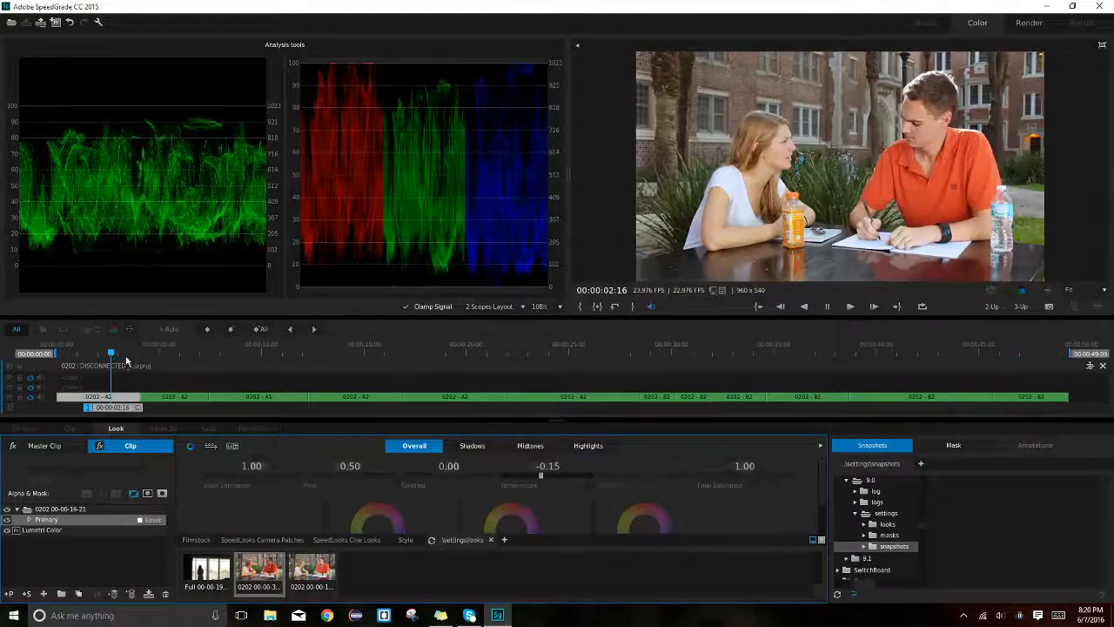
{"action": "left_click_drag", "start_coordinate": [185, 355], "coordinate": [120, 355]}
{"action": "left_click", "coordinate": [206, 354]}
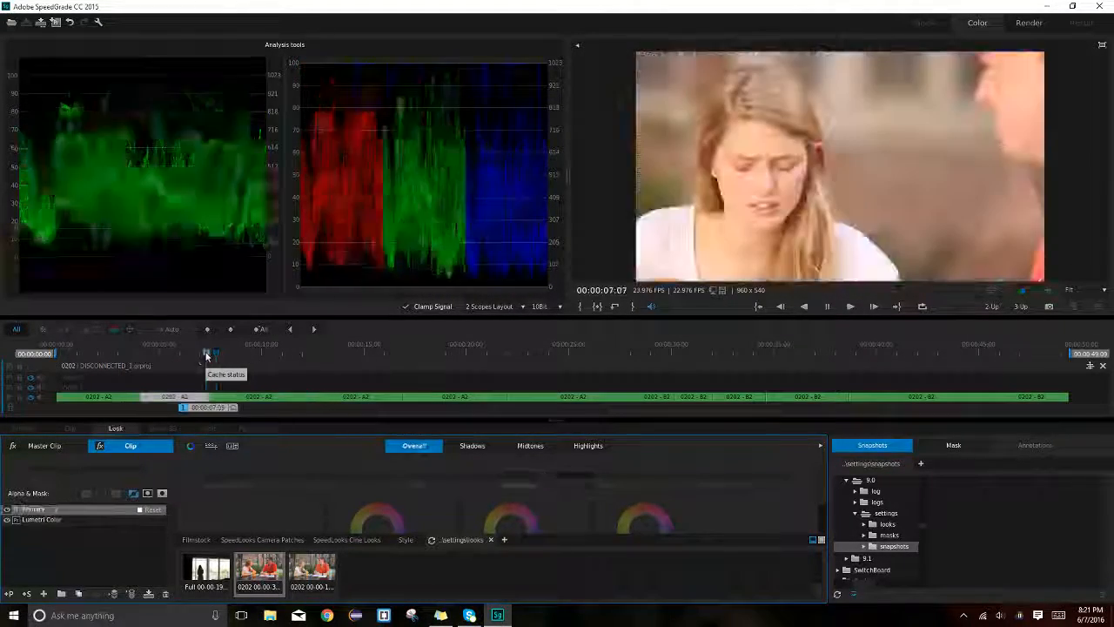
{"action": "left_click", "coordinate": [120, 352]}
- Set up a two-playhead split view comparing the opening wide shot near the sequence start with the woman's close-up at 00:00:06:08
{"action": "left_click", "coordinate": [175, 352]}
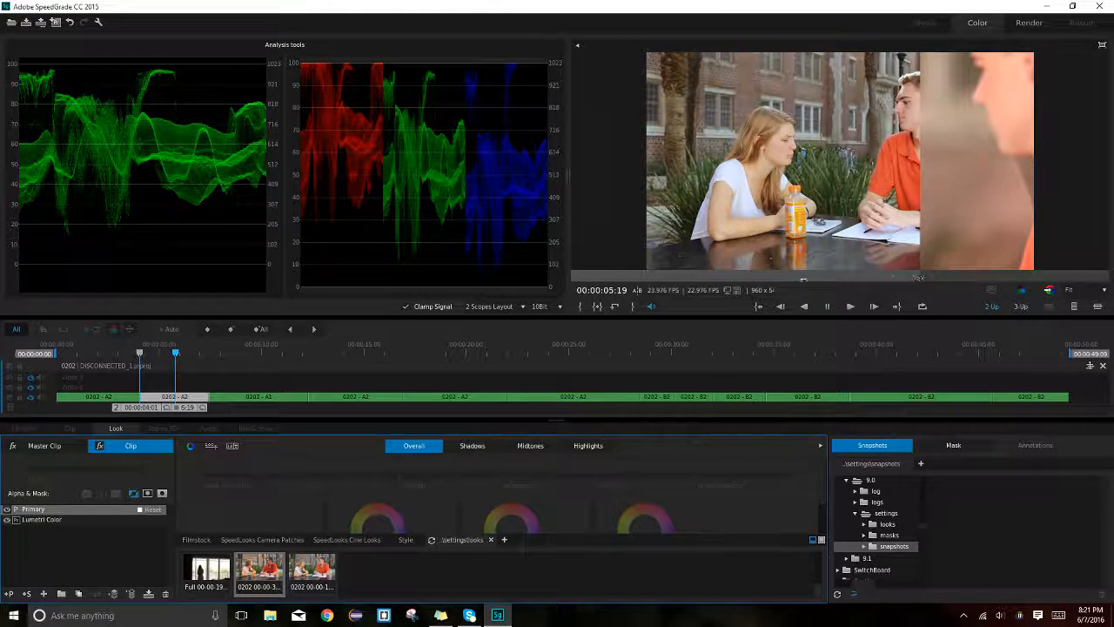
{"action": "left_click_drag", "start_coordinate": [803, 280], "coordinate": [766, 278]}
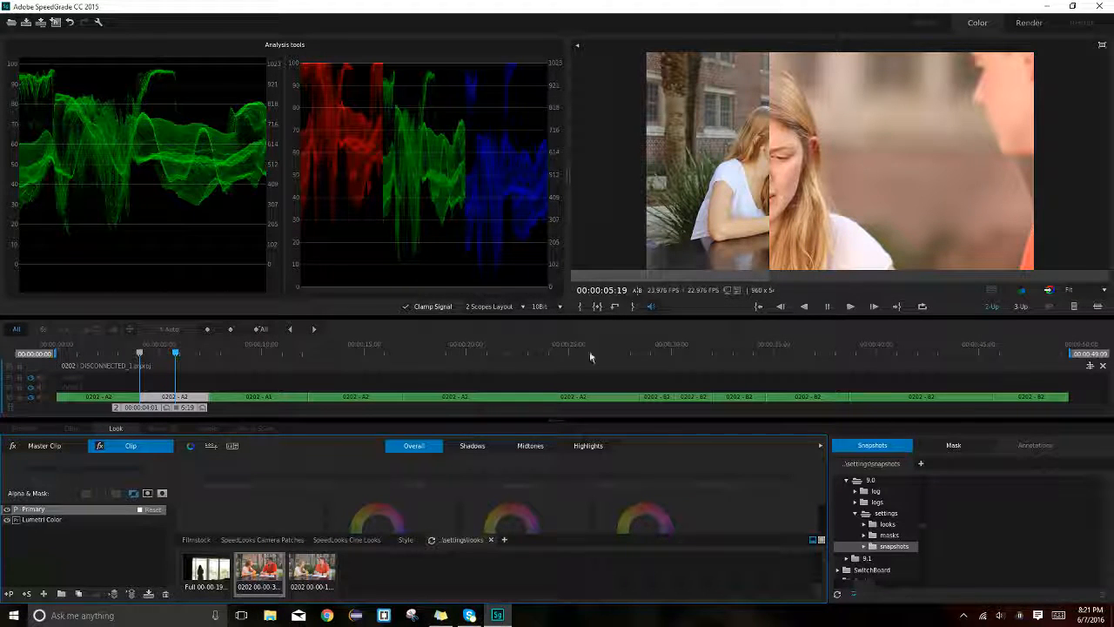
{"action": "left_click_drag", "start_coordinate": [165, 409], "coordinate": [140, 409]}
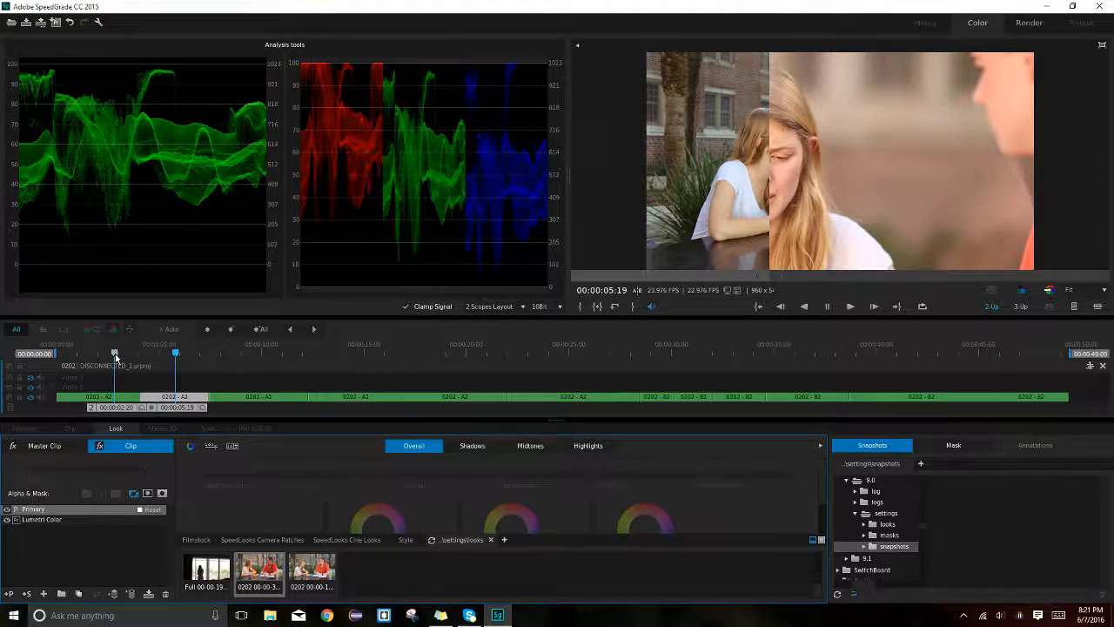
{"action": "left_click_drag", "start_coordinate": [112, 356], "coordinate": [164, 358]}
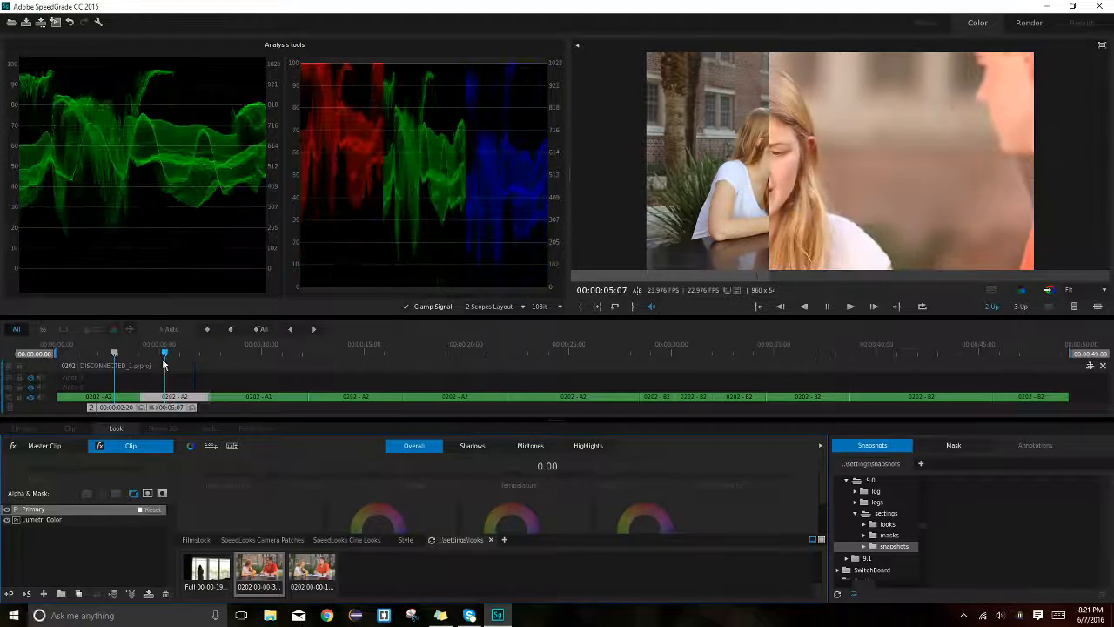
{"action": "left_click_drag", "start_coordinate": [141, 412], "coordinate": [99, 410]}
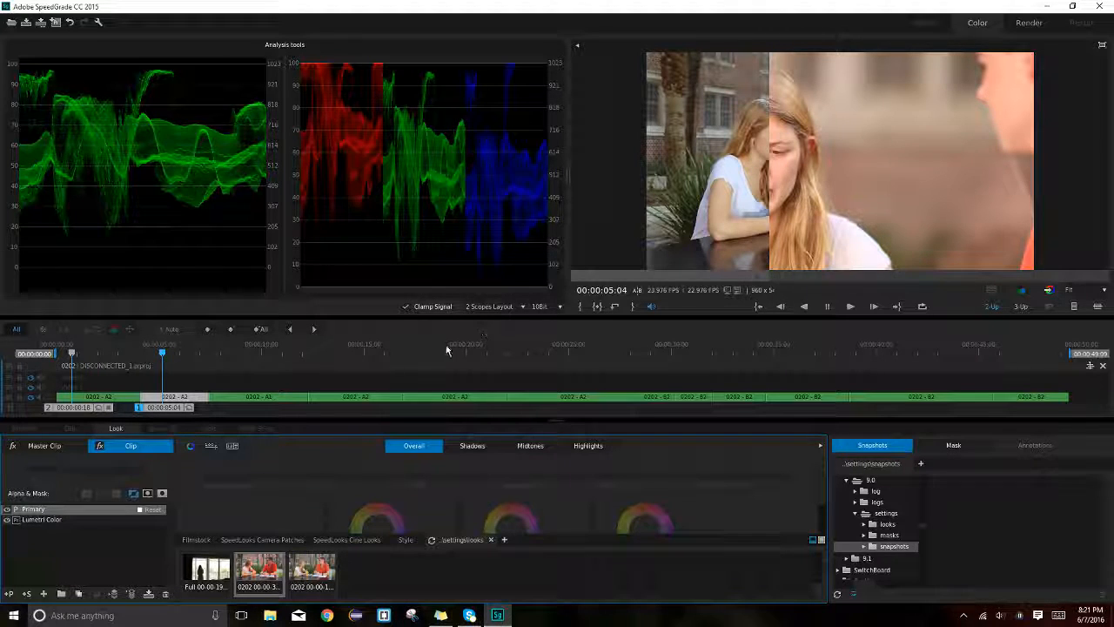
{"action": "mouse_move", "coordinate": [165, 355]}
{"action": "left_mouse_down"}
{"action": "mouse_move", "coordinate": [201, 353]}
{"action": "mouse_move", "coordinate": [167, 355]}
{"action": "mouse_move", "coordinate": [186, 355]}
{"action": "left_mouse_up"}
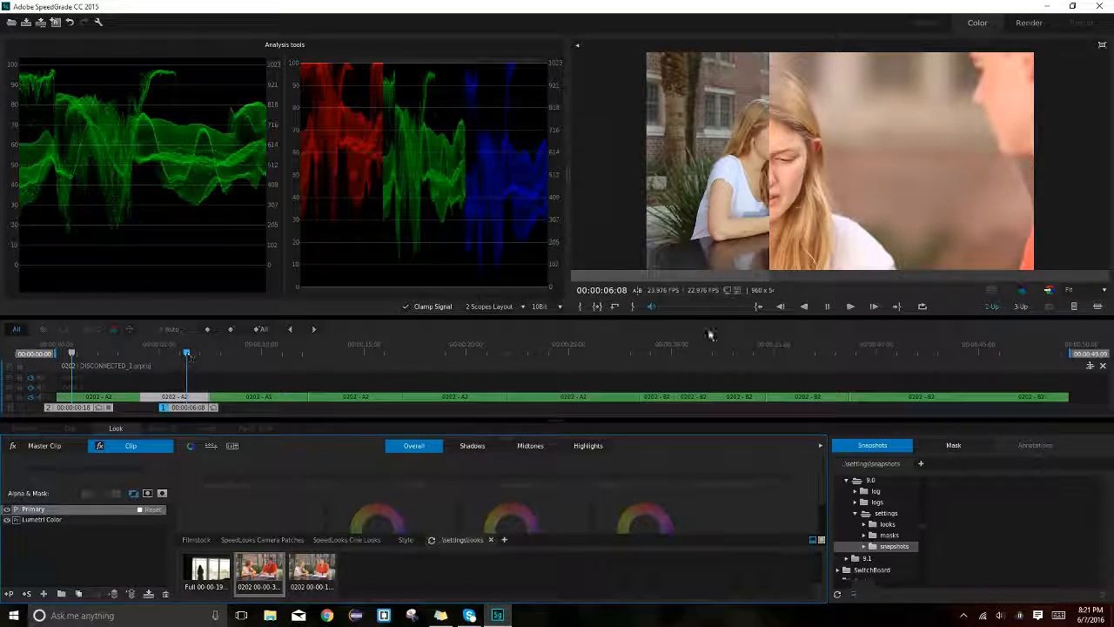
- Position the split across the woman's face, then raise the close-up's primary contrast to 0.12 and lower its offset
{"action": "mouse_move", "coordinate": [767, 277]}
{"action": "left_mouse_down"}
{"action": "mouse_move", "coordinate": [841, 277]}
{"action": "mouse_move", "coordinate": [749, 277]}
{"action": "mouse_move", "coordinate": [770, 277]}
{"action": "left_mouse_up"}
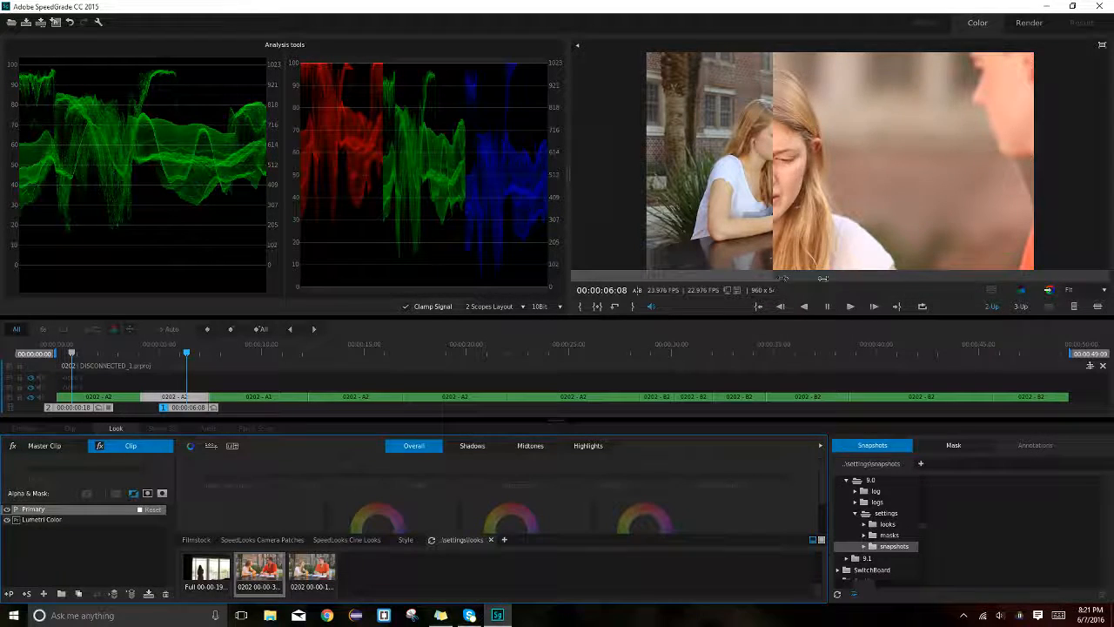
{"action": "left_click", "coordinate": [1074, 307]}
{"action": "left_click_drag", "start_coordinate": [1024, 275], "coordinate": [768, 276]}
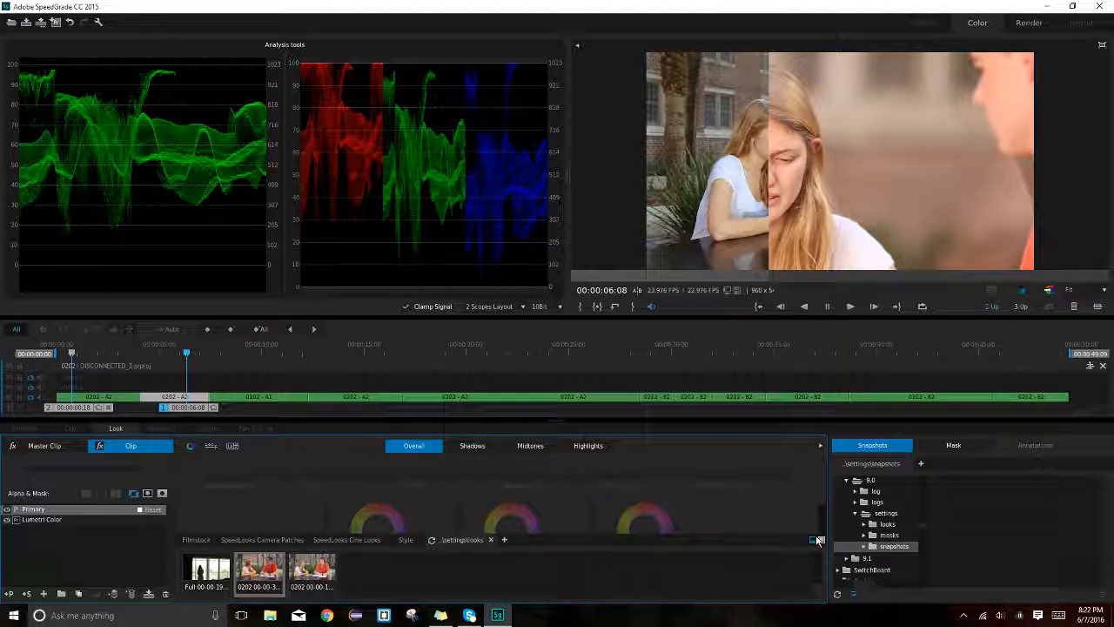
{"action": "left_click", "coordinate": [815, 540]}
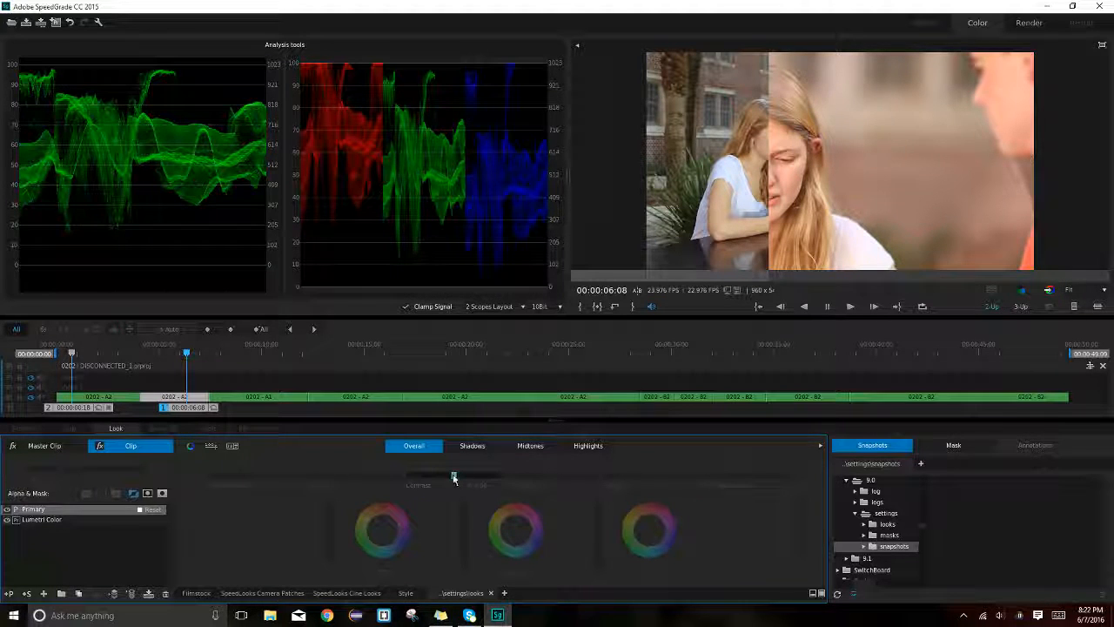
{"action": "left_click_drag", "start_coordinate": [453, 475], "coordinate": [458, 476]}
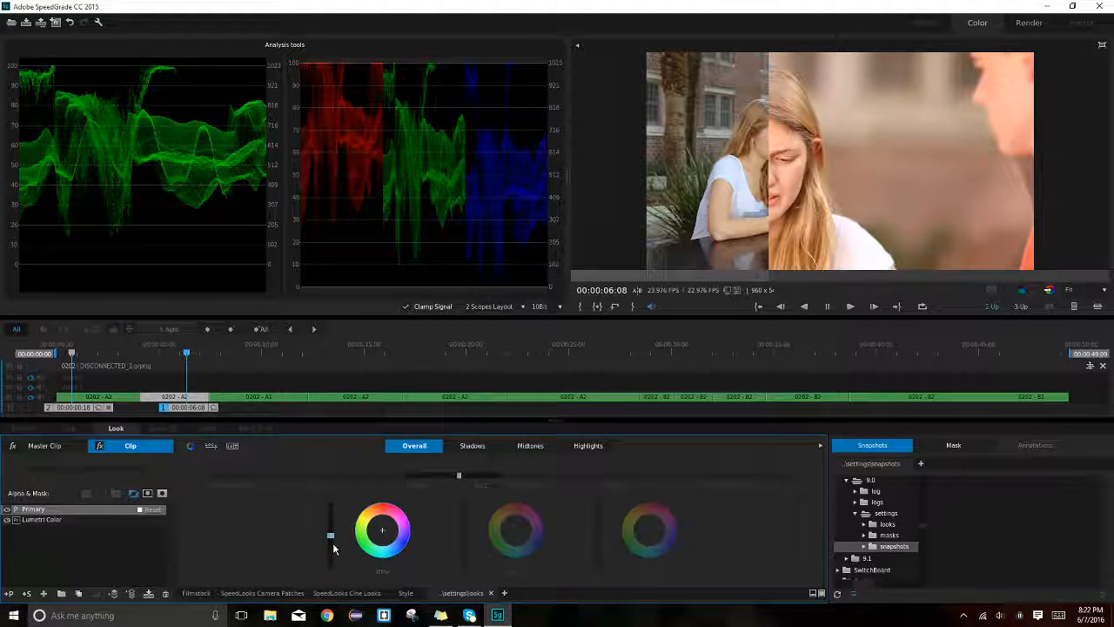
{"action": "left_click_drag", "start_coordinate": [331, 537], "coordinate": [331, 538]}
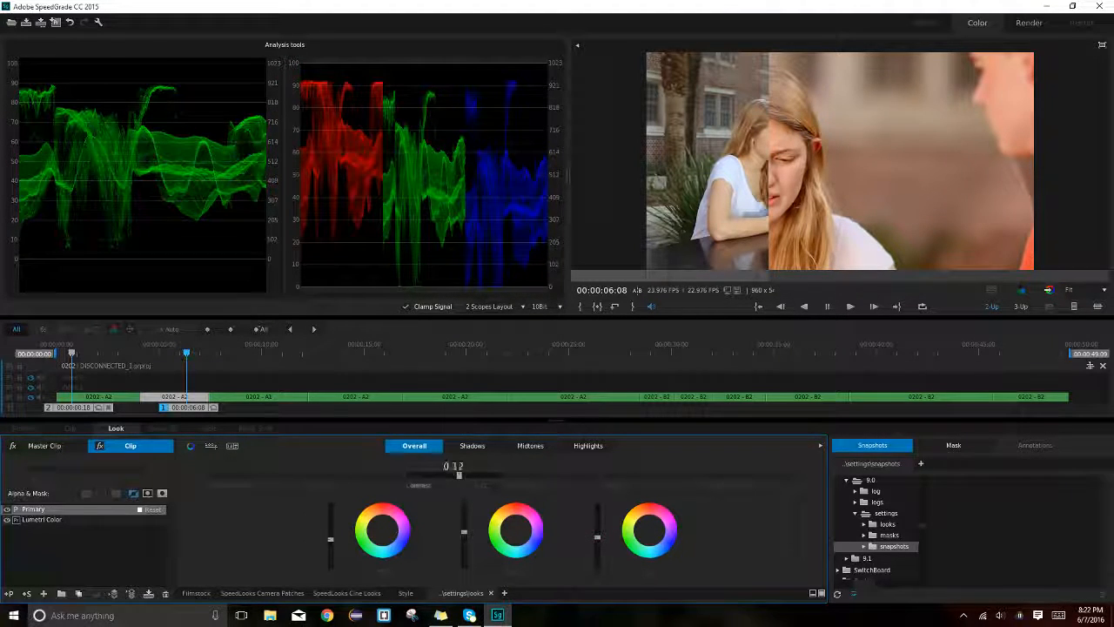
- Reduce the close-up's contrast to 0.09 and cool its color temperature to match the wide shot in the split view
{"action": "left_click_drag", "start_coordinate": [769, 275], "coordinate": [621, 275]}
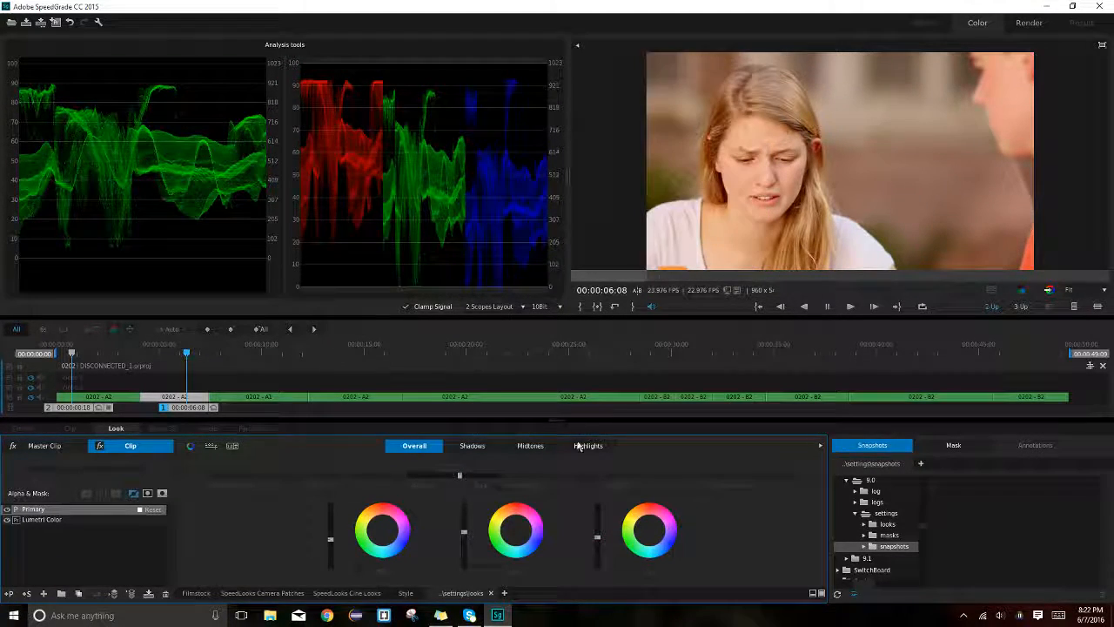
{"action": "left_click_drag", "start_coordinate": [460, 476], "coordinate": [458, 476]}
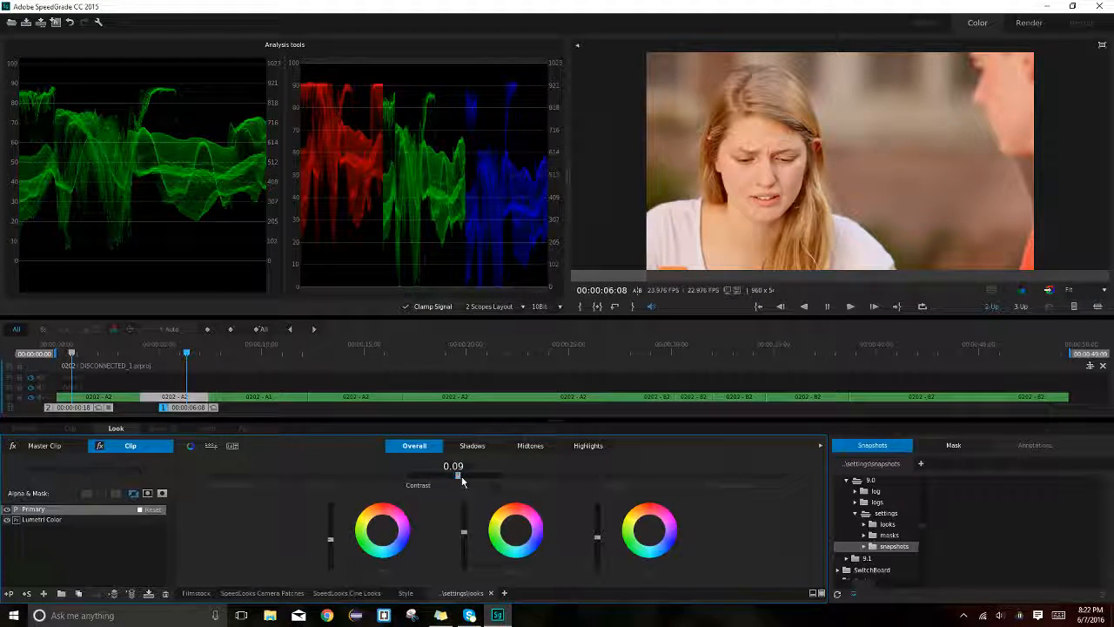
{"action": "left_click_drag", "start_coordinate": [553, 475], "coordinate": [550, 476]}
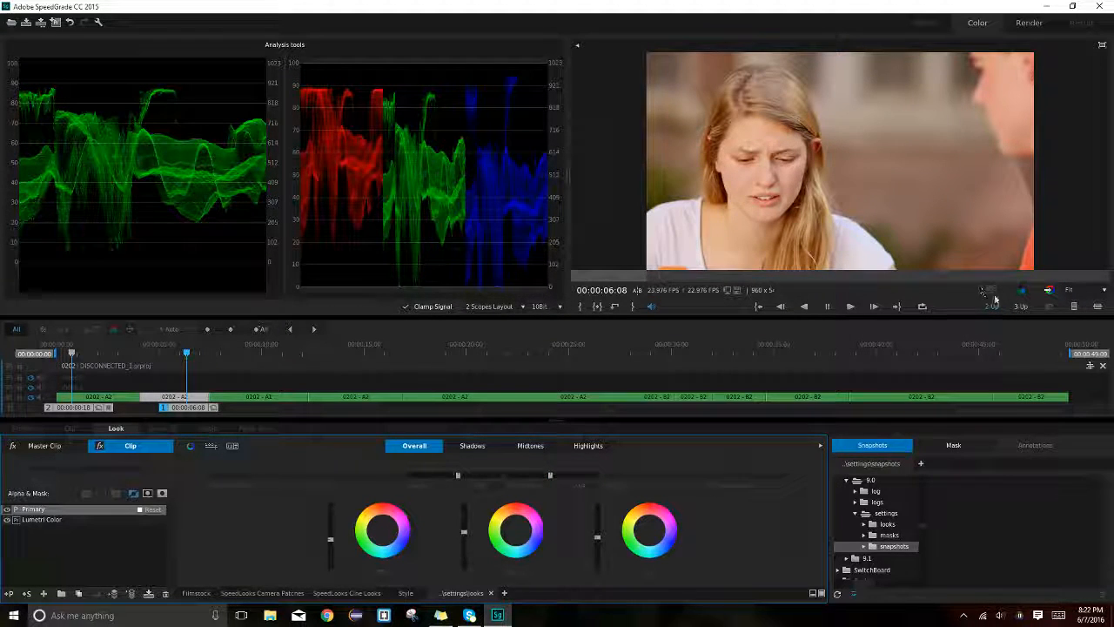
{"action": "left_click_drag", "start_coordinate": [651, 273], "coordinate": [779, 274]}
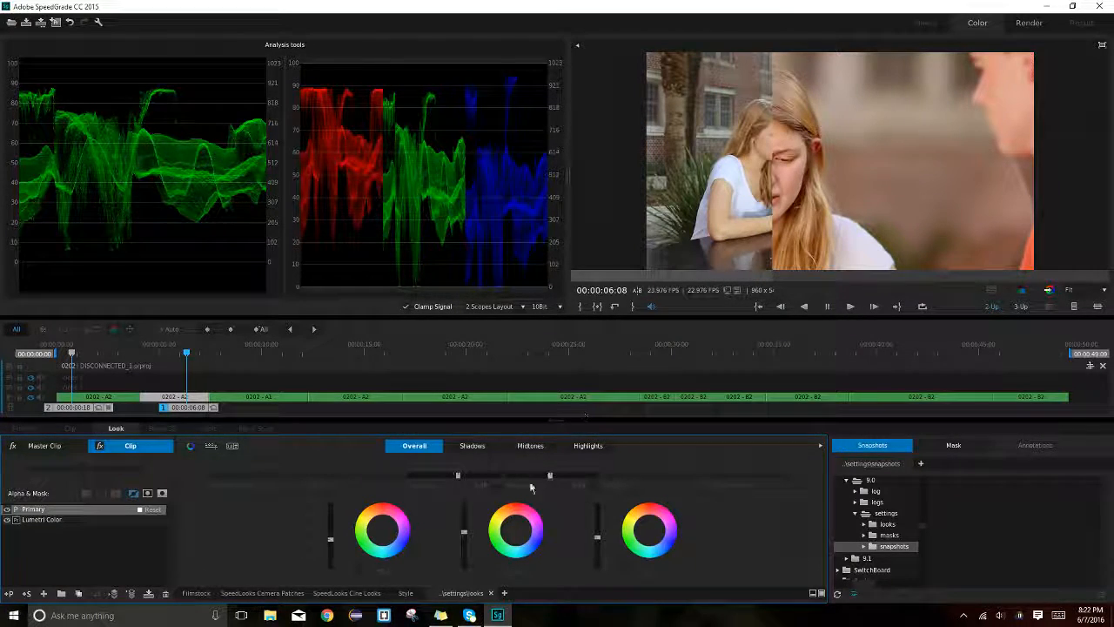
{"action": "left_click_drag", "start_coordinate": [565, 467], "coordinate": [562, 466]}
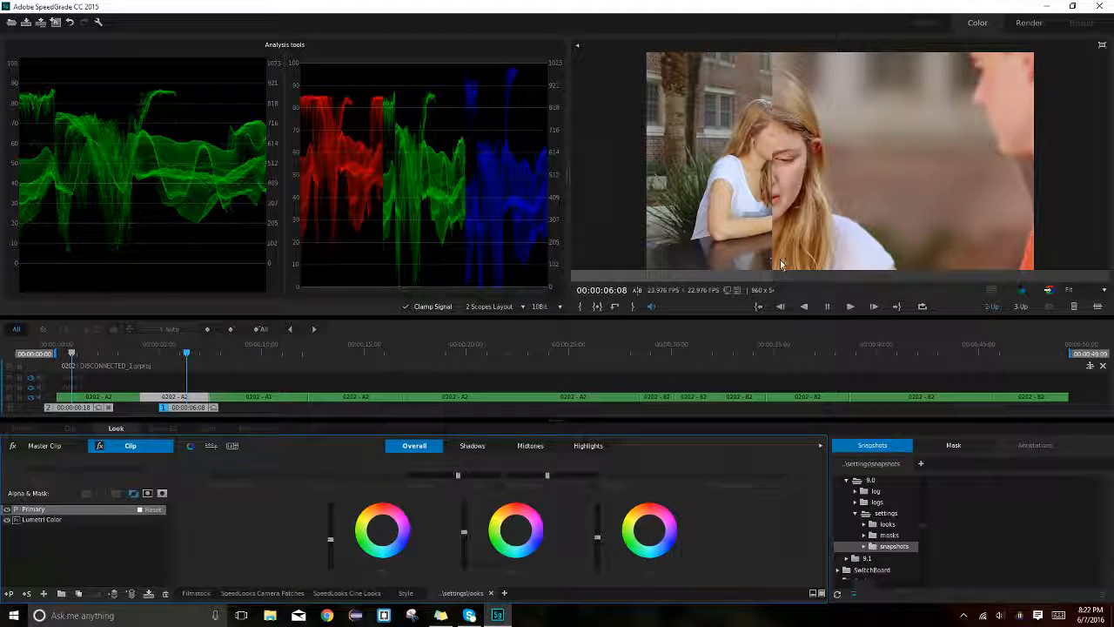
{"action": "mouse_move", "coordinate": [779, 274]}
{"action": "left_mouse_down"}
{"action": "mouse_move", "coordinate": [885, 274]}
{"action": "mouse_move", "coordinate": [662, 275]}
{"action": "mouse_move", "coordinate": [942, 275]}
{"action": "mouse_move", "coordinate": [692, 275]}
{"action": "mouse_move", "coordinate": [781, 276]}
{"action": "mouse_move", "coordinate": [770, 275]}
{"action": "left_mouse_up"}
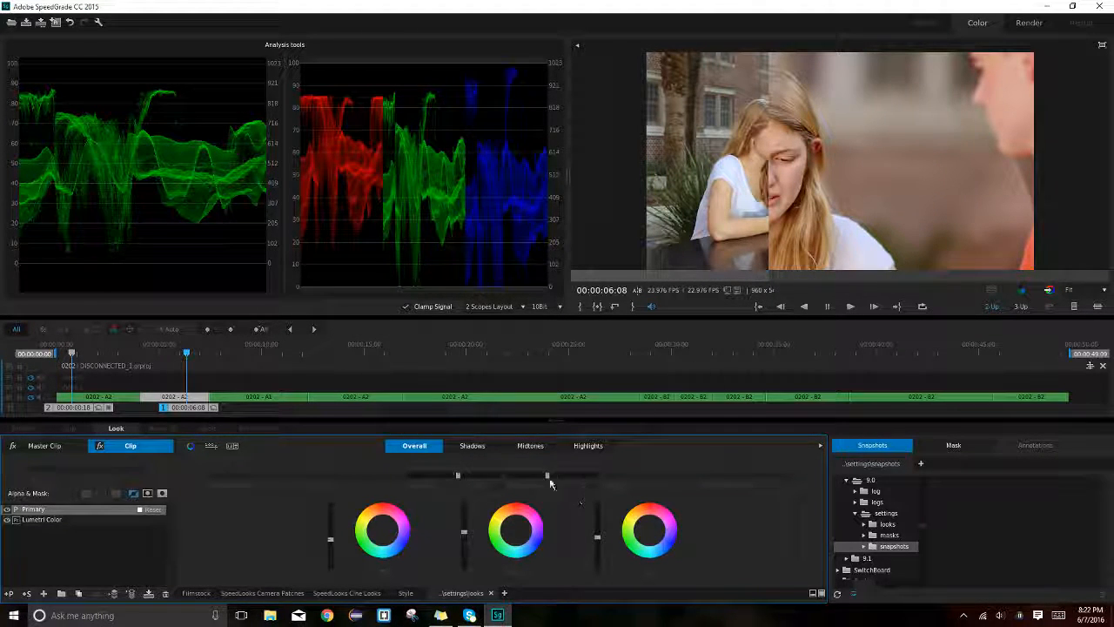
{"action": "left_click_drag", "start_coordinate": [551, 484], "coordinate": [549, 482]}
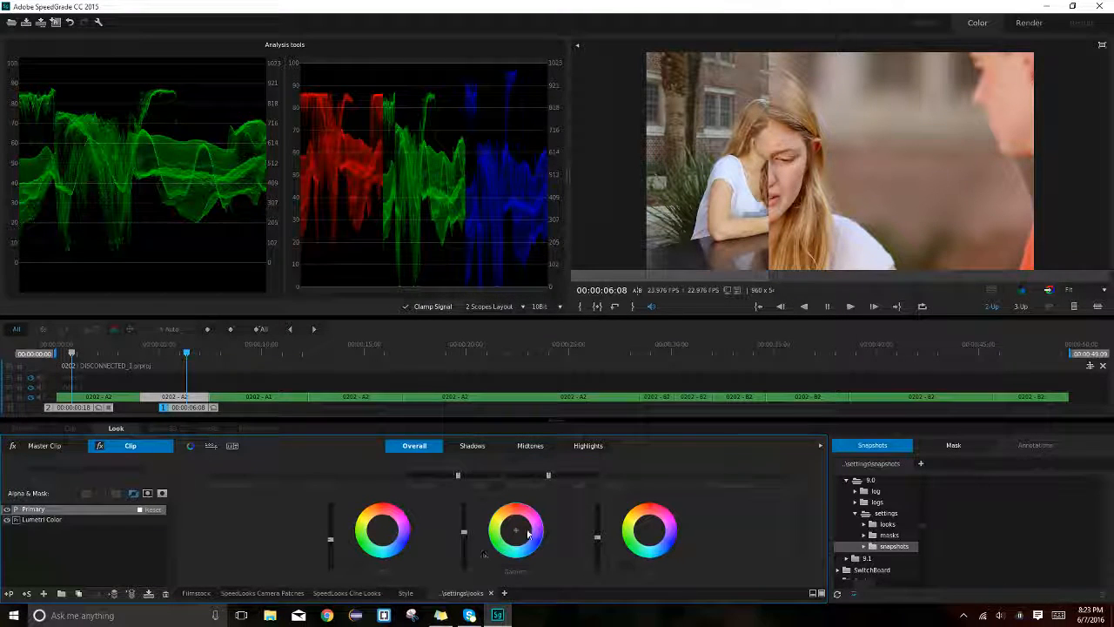
- Fine-tune the close-up's gamma, raise its contrast slightly and set its input saturation to 1.11
{"action": "left_click_drag", "start_coordinate": [463, 532], "coordinate": [462, 532]}
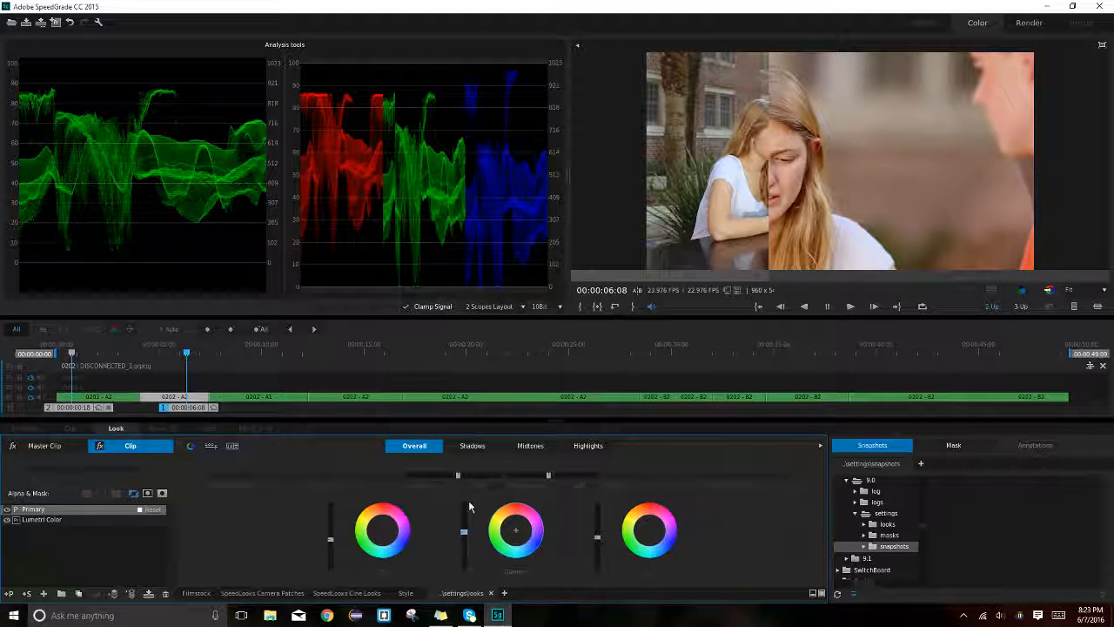
{"action": "mouse_move", "coordinate": [458, 476]}
{"action": "left_mouse_down"}
{"action": "mouse_move", "coordinate": [438, 476]}
{"action": "mouse_move", "coordinate": [461, 476]}
{"action": "left_mouse_up"}
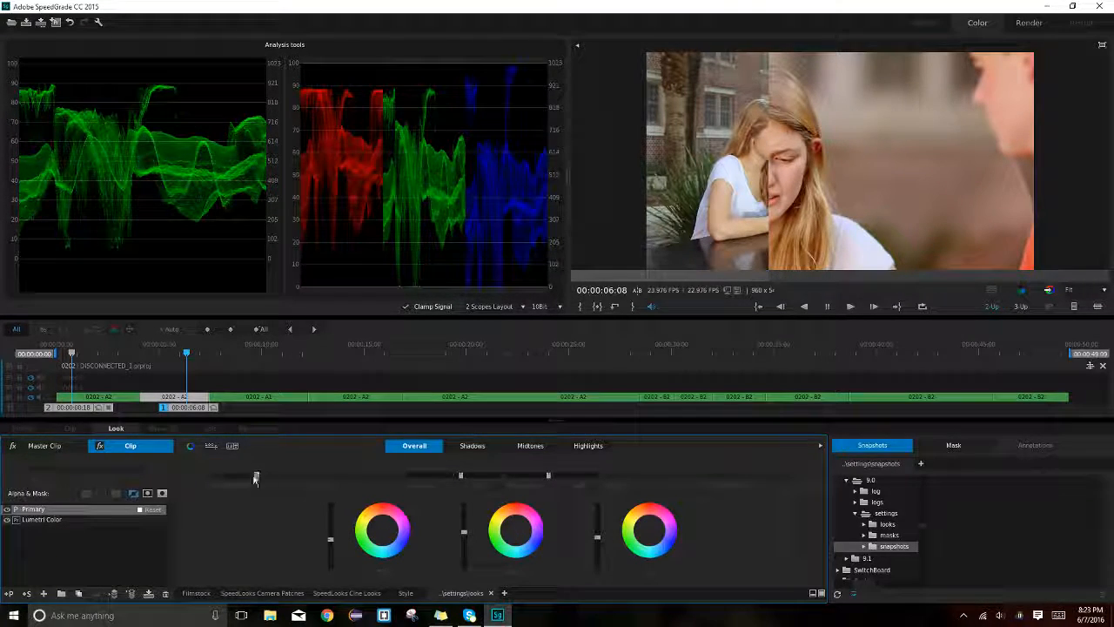
{"action": "left_click_drag", "start_coordinate": [256, 476], "coordinate": [261, 476]}
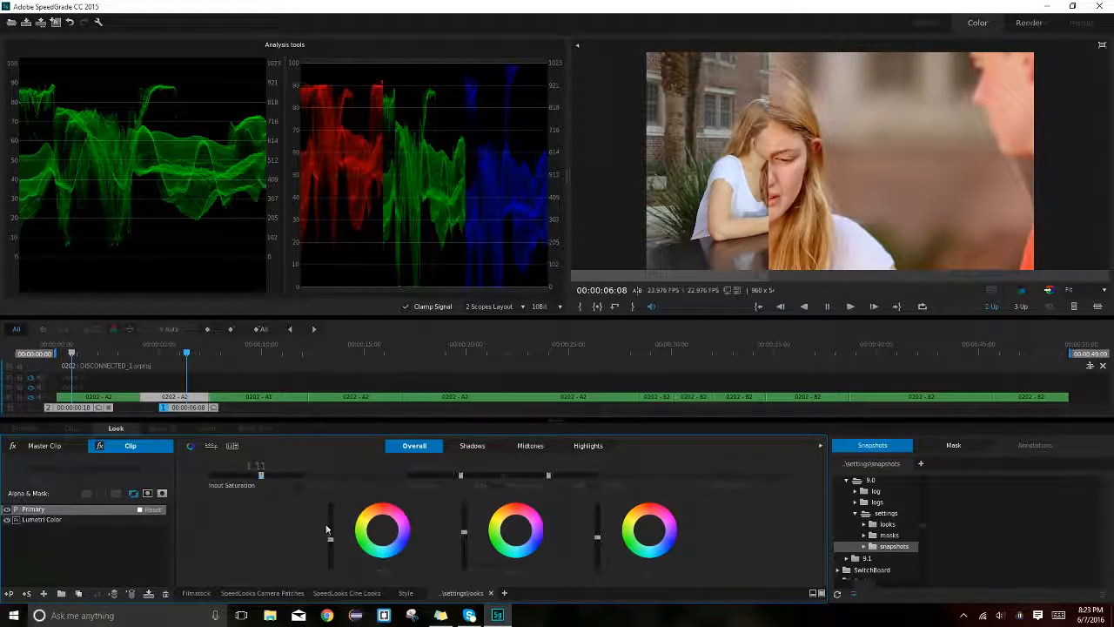
- Show both shots side by side, set the close-up's contrast to 0.04 and cool its temperature further
{"action": "left_click_drag", "start_coordinate": [768, 276], "coordinate": [844, 278]}
{"action": "key", "text": "d"}
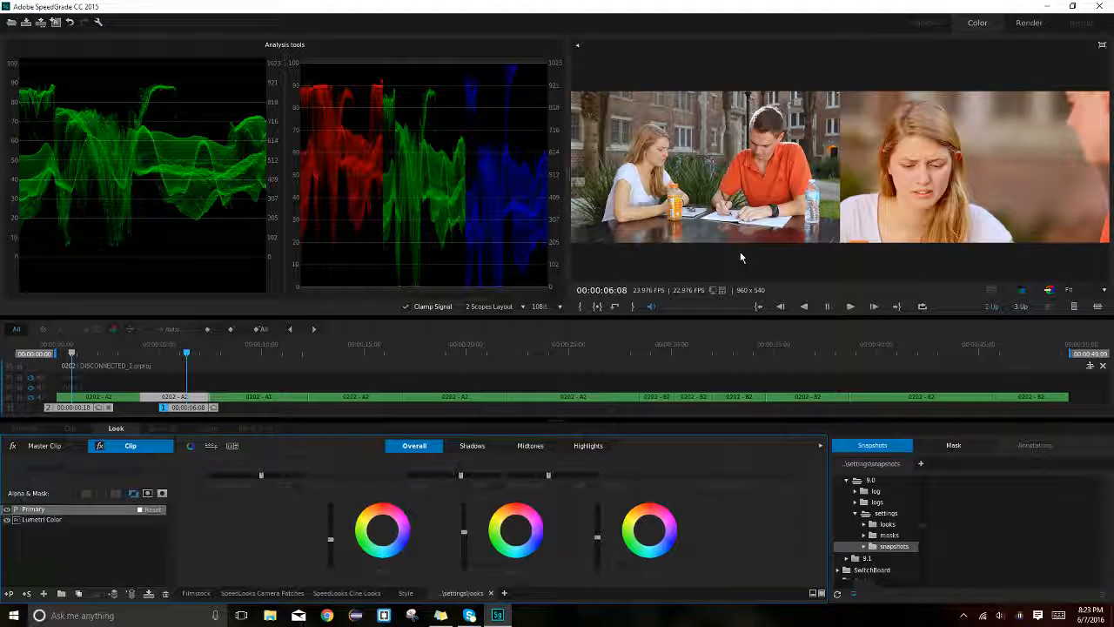
{"action": "key", "text": "d"}
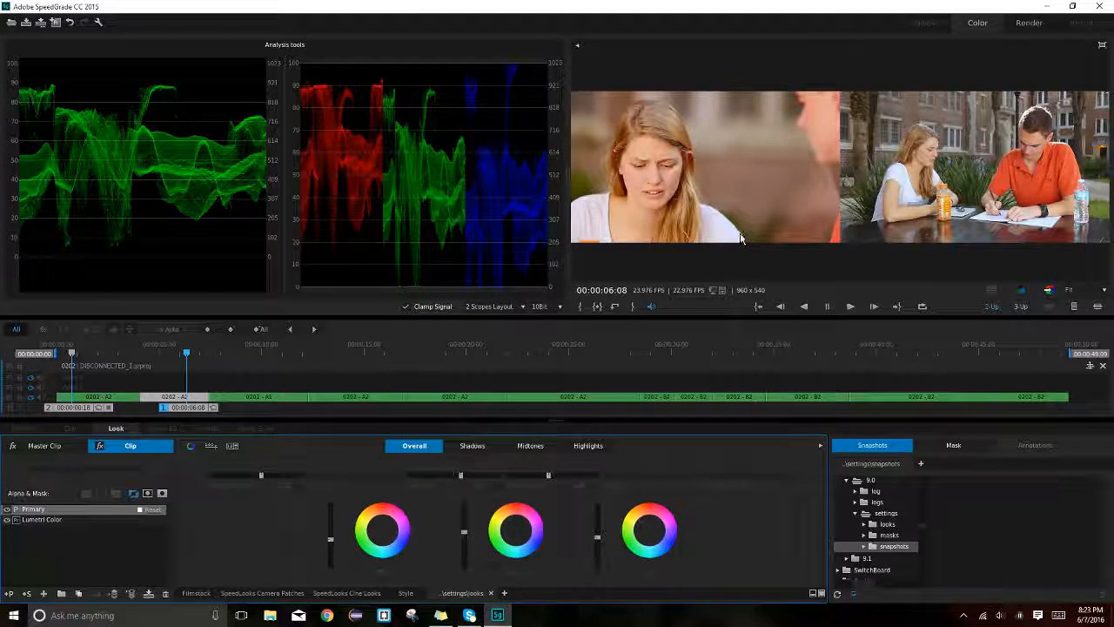
{"action": "left_click_drag", "start_coordinate": [461, 475], "coordinate": [528, 471]}
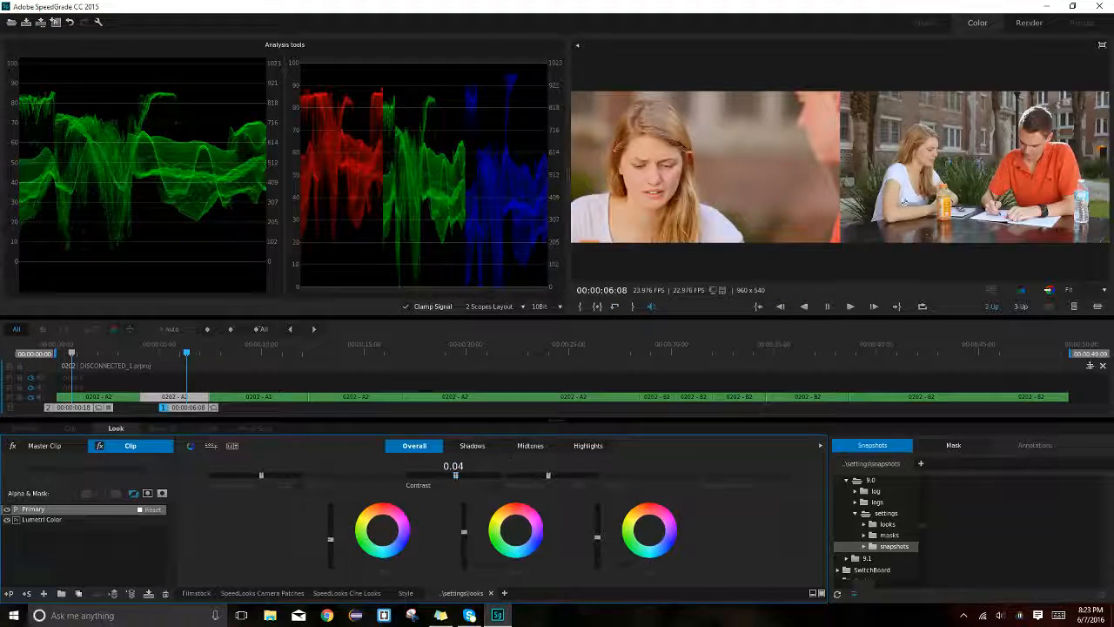
{"action": "left_click_drag", "start_coordinate": [262, 475], "coordinate": [261, 475]}
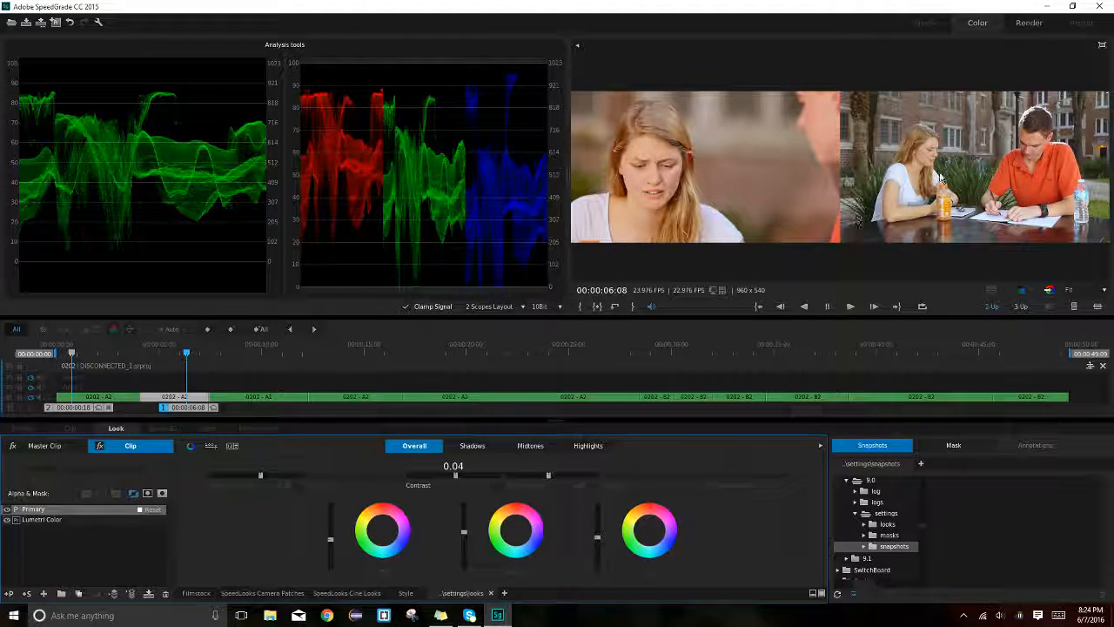
{"action": "left_click_drag", "start_coordinate": [547, 481], "coordinate": [545, 475]}
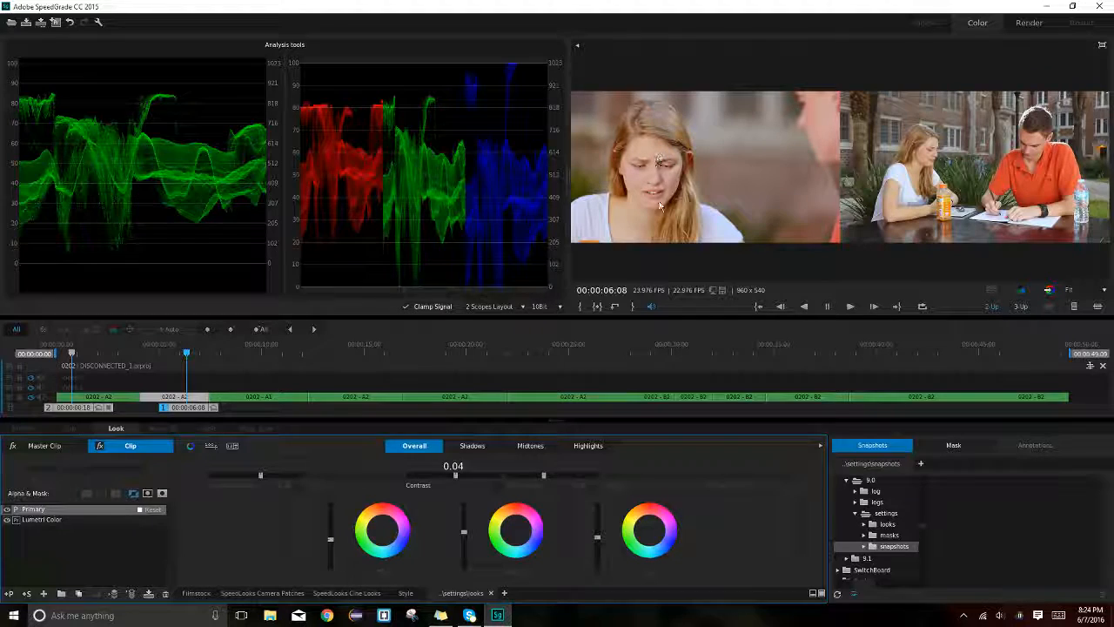
- Compare the graded close-up with the wide shot using vertical split, horizontal split and side-by-side views
{"action": "left_click", "coordinate": [862, 209]}
{"action": "left_click", "coordinate": [862, 209]}
{"action": "key", "text": "d"}
{"action": "left_click_drag", "start_coordinate": [817, 276], "coordinate": [763, 276]}
{"action": "left_click", "coordinate": [779, 276]}
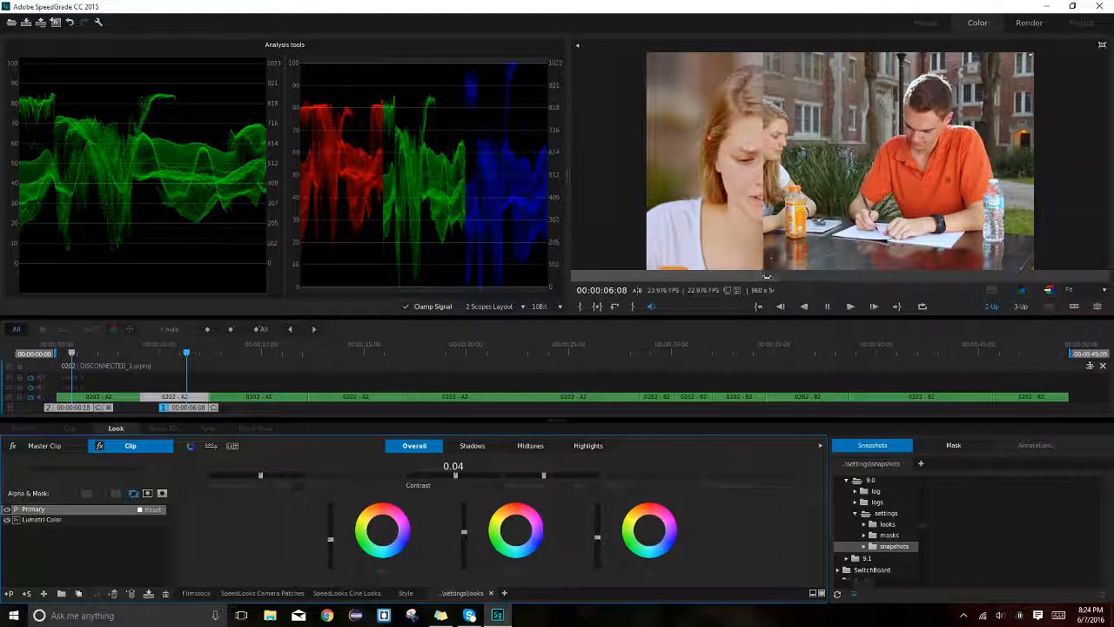
{"action": "left_click_drag", "start_coordinate": [764, 279], "coordinate": [892, 276]}
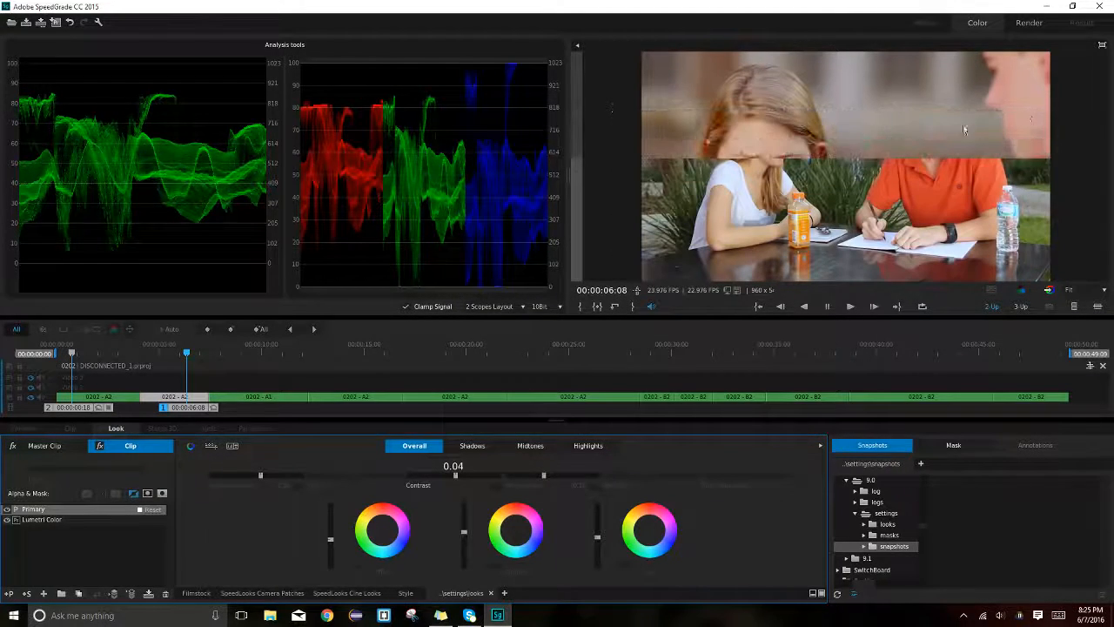
{"action": "left_click_drag", "start_coordinate": [582, 158], "coordinate": [602, 176]}
{"action": "left_click", "coordinate": [637, 290]}
{"action": "left_click", "coordinate": [638, 290]}
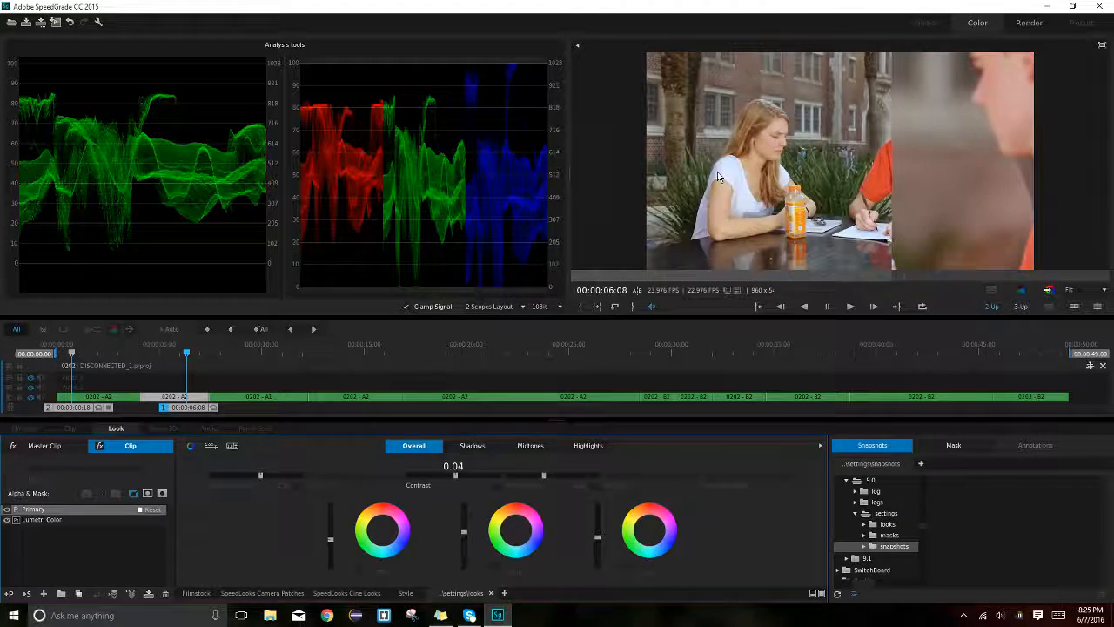
{"action": "key", "text": "d"}
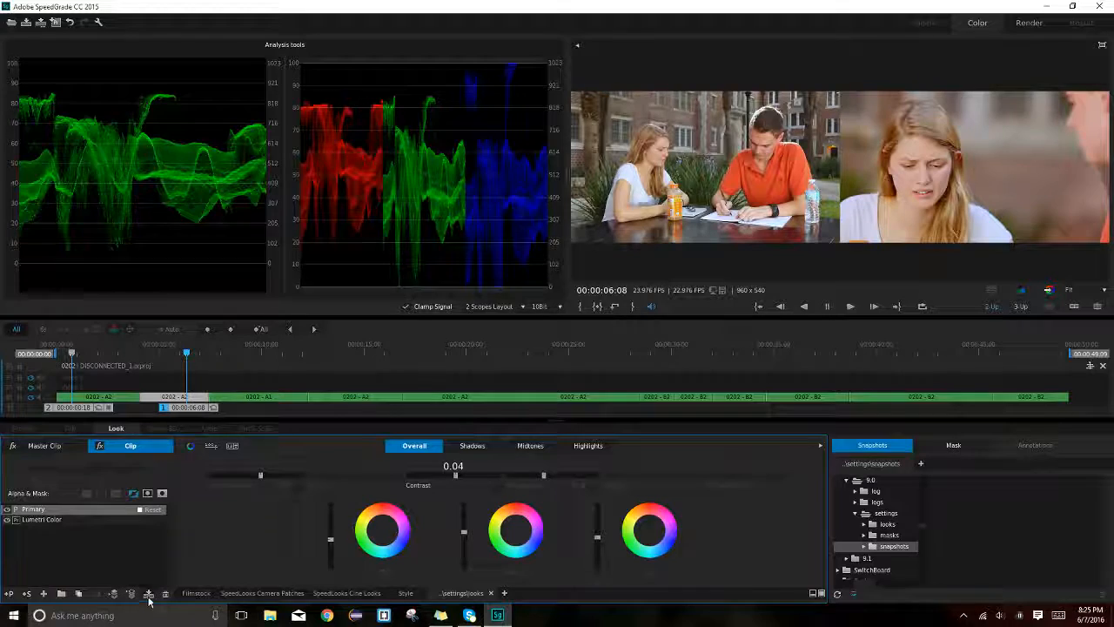
- Save the close-up's grade as a look and apply it to the woman's close-ups at 00:00:14:22 and 00:00:24:08
{"action": "left_click", "coordinate": [278, 354]}
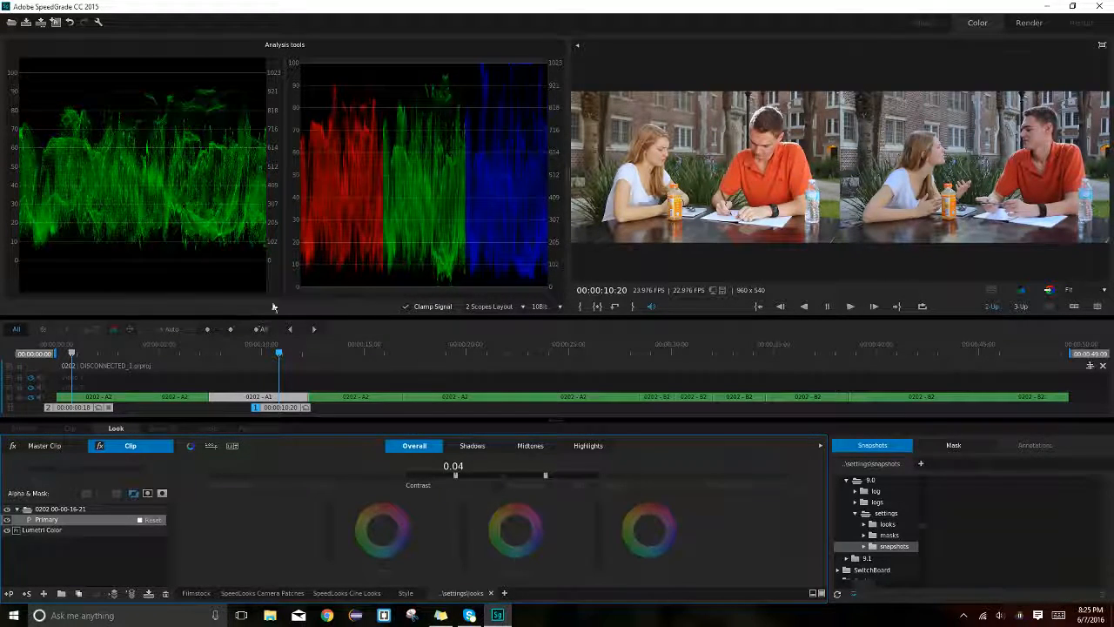
{"action": "left_click", "coordinate": [107, 400]}
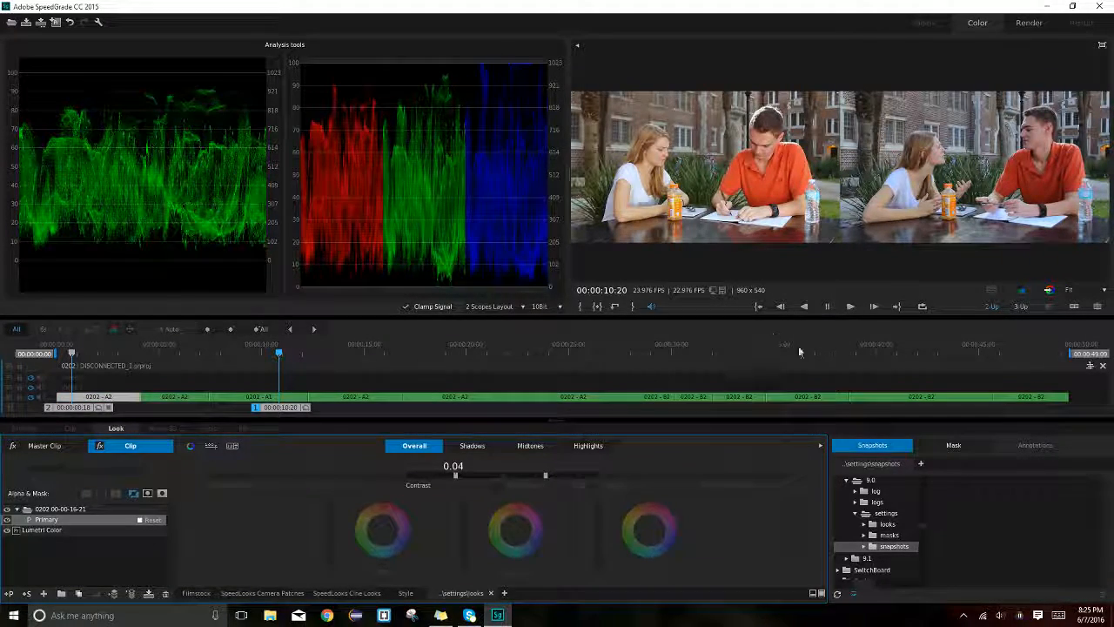
{"action": "left_click", "coordinate": [280, 356]}
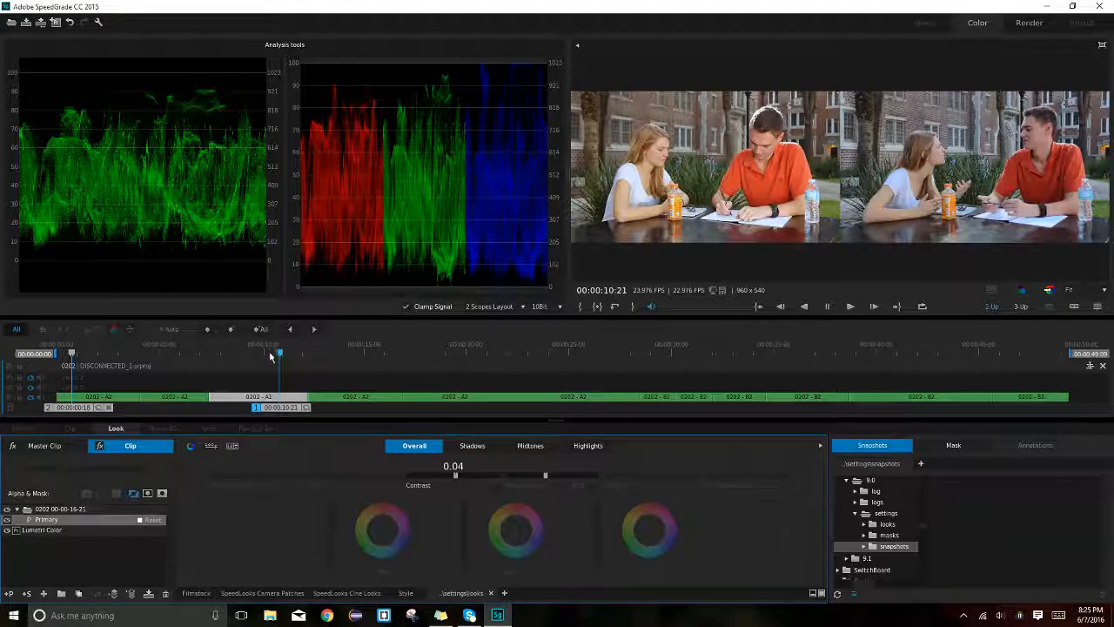
{"action": "key", "text": "space"}
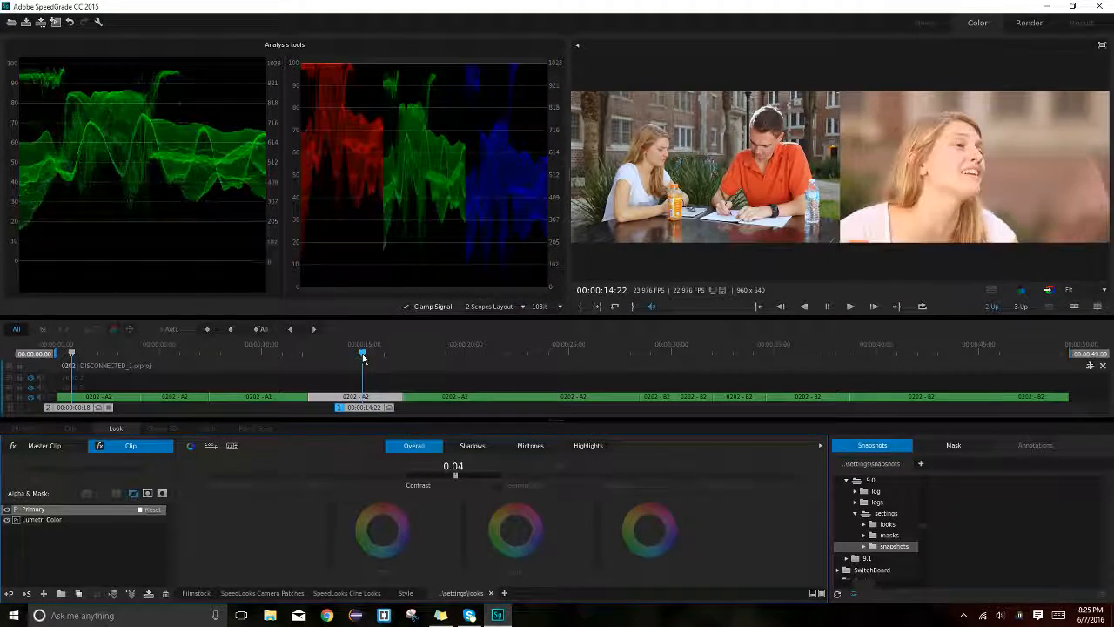
{"action": "left_click", "coordinate": [813, 593]}
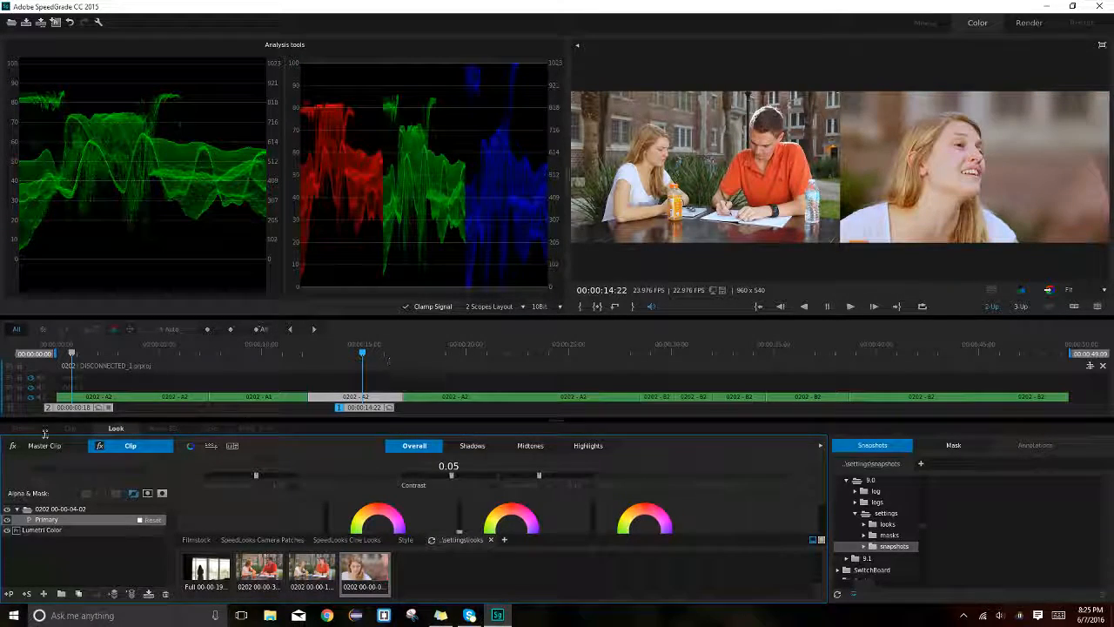
{"action": "left_click", "coordinate": [8, 518]}
{"action": "left_click", "coordinate": [11, 511]}
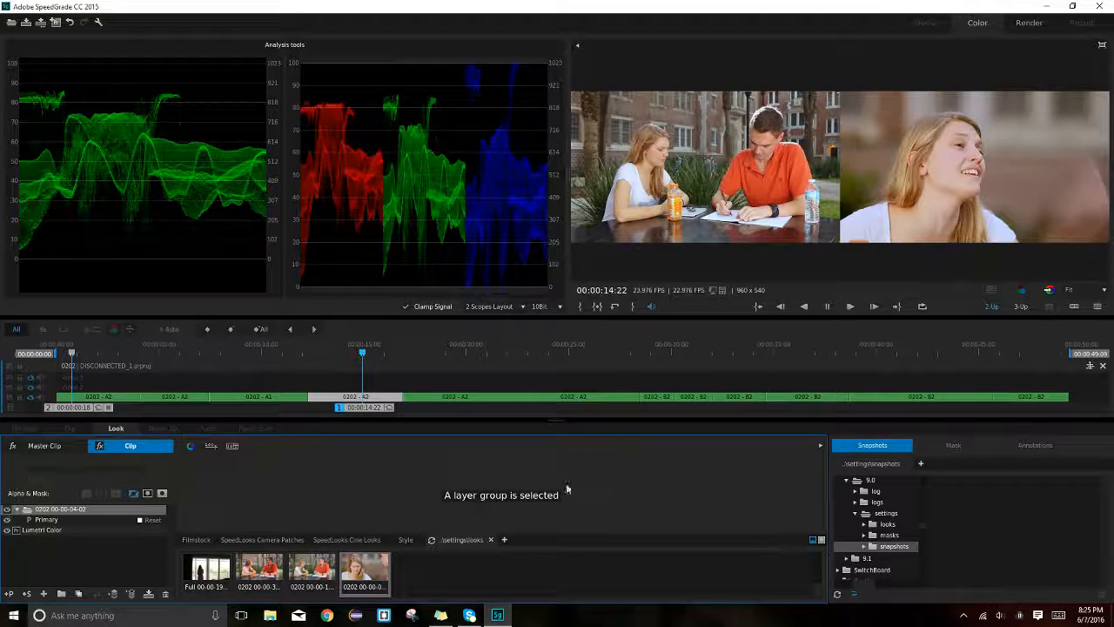
{"action": "left_click_drag", "start_coordinate": [473, 348], "coordinate": [554, 348]}
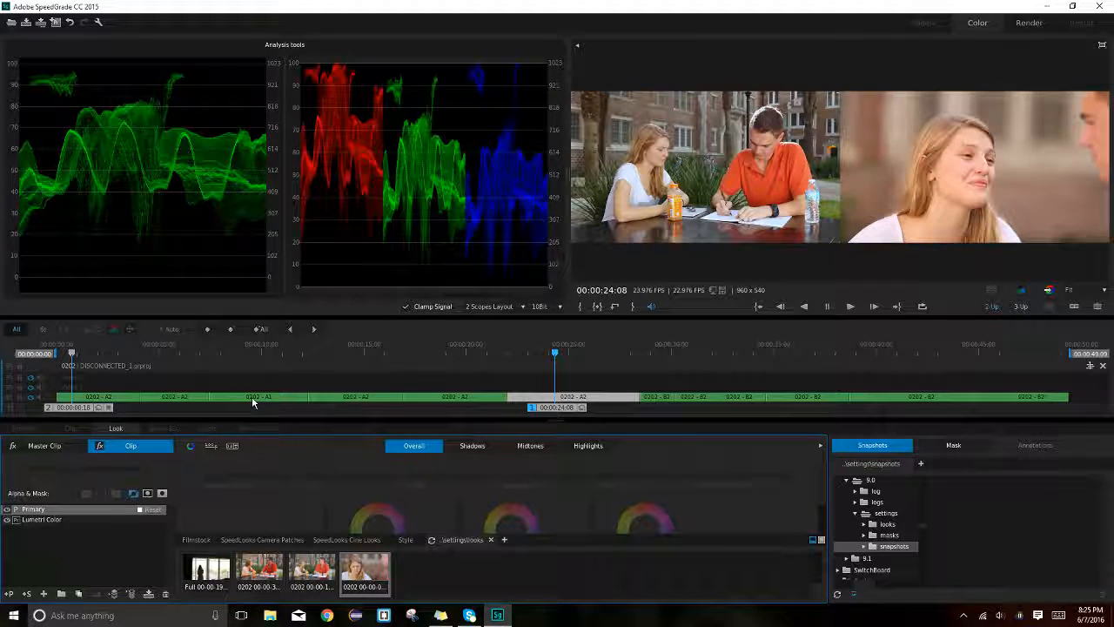
{"action": "double_click", "coordinate": [366, 574]}
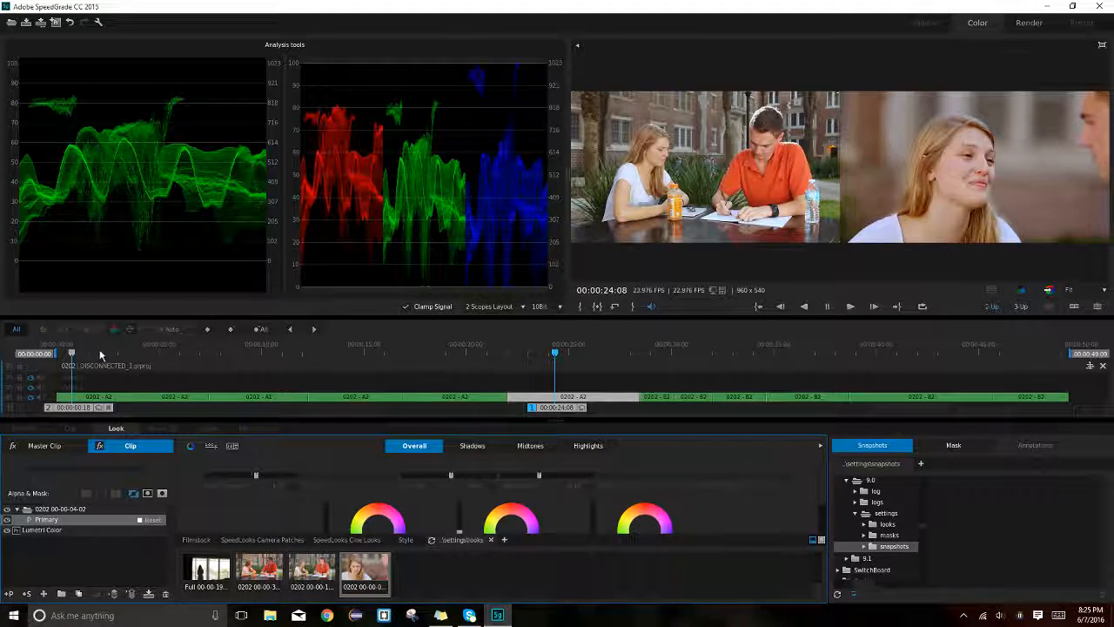
- Compare the wide shot at 00:00:11:02 with the reference wide shot in a vertical split and warm its temperature
{"action": "left_click_drag", "start_coordinate": [99, 352], "coordinate": [289, 349]}
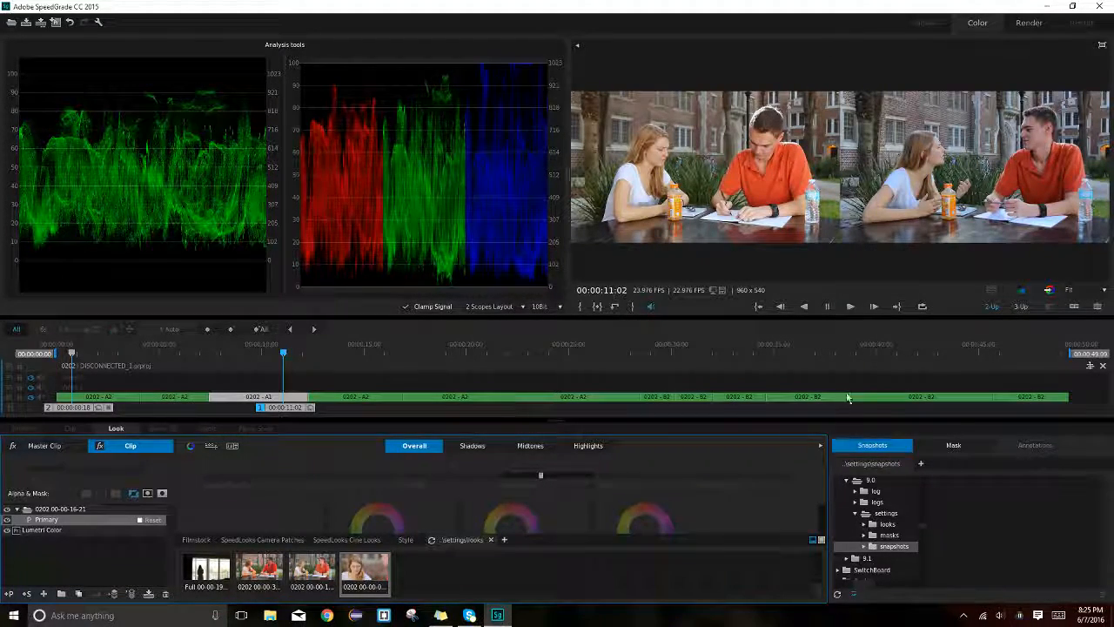
{"action": "left_click", "coordinate": [816, 541]}
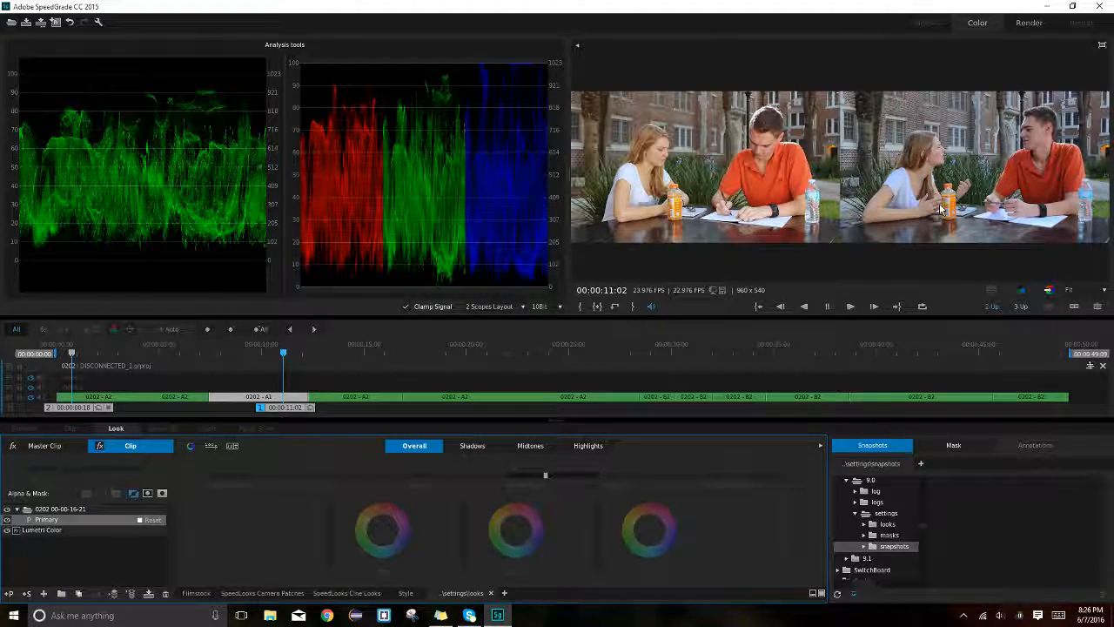
{"action": "key", "text": "d"}
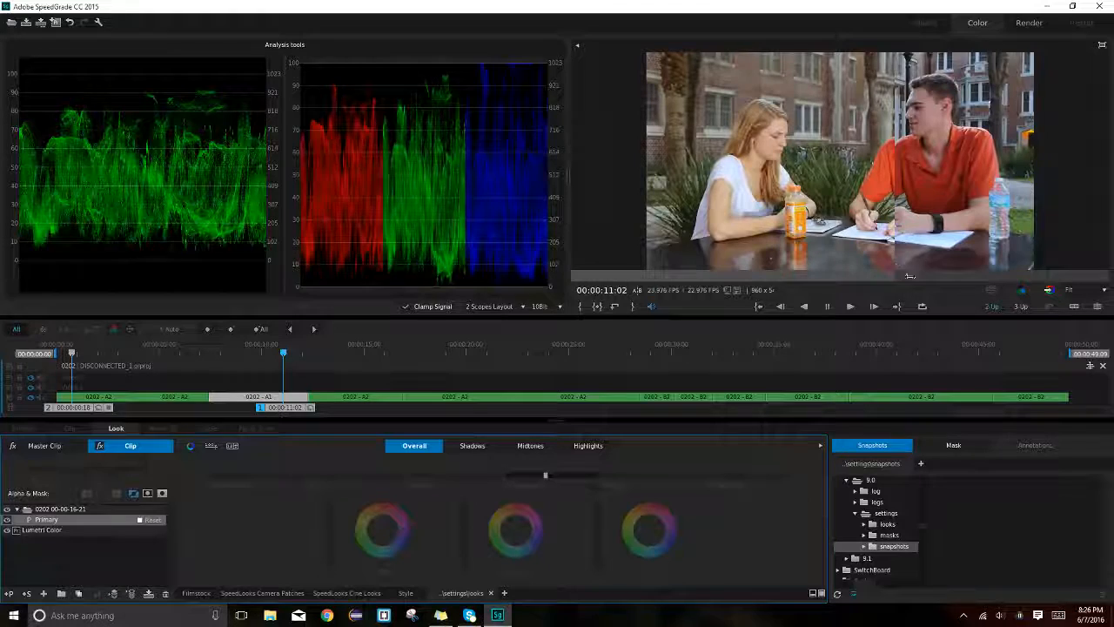
{"action": "mouse_move", "coordinate": [901, 278]}
{"action": "left_mouse_down"}
{"action": "mouse_move", "coordinate": [932, 278]}
{"action": "mouse_move", "coordinate": [921, 277]}
{"action": "left_mouse_up"}
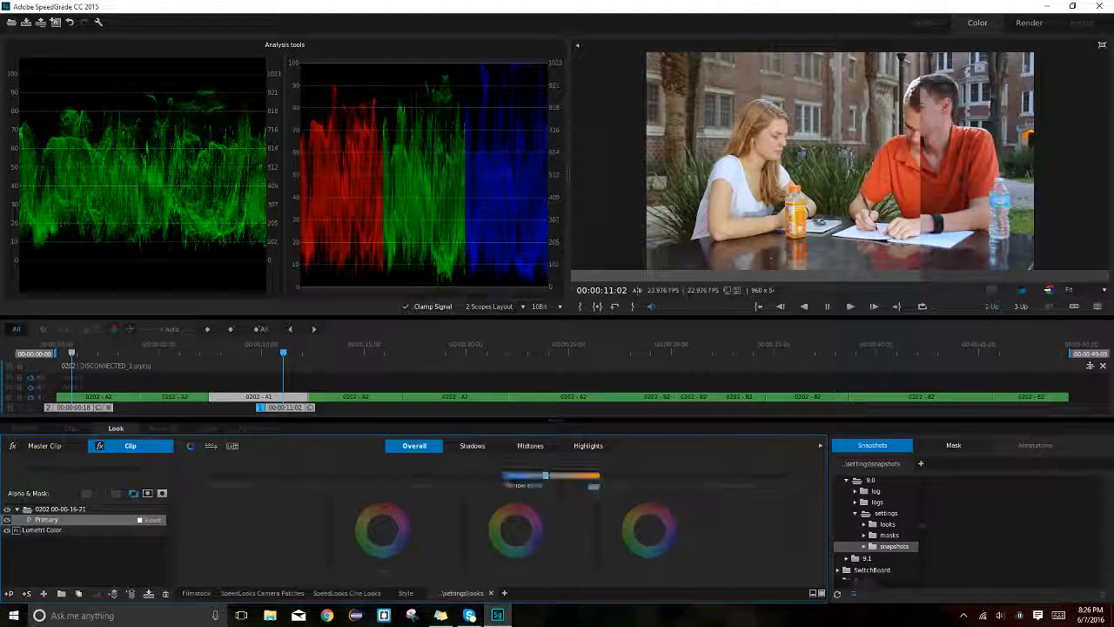
{"action": "left_click_drag", "start_coordinate": [546, 475], "coordinate": [556, 476]}
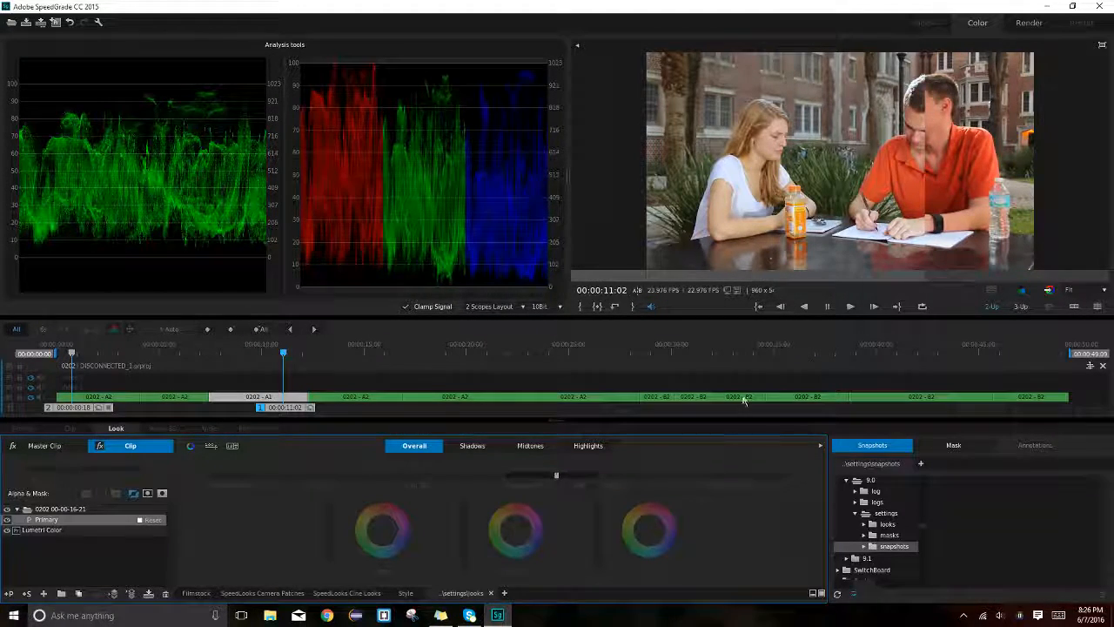
- Fine-tune the wide shot's warmer temperature, wiping the split across the couple to check it against the reference shot
{"action": "mouse_move", "coordinate": [555, 468]}
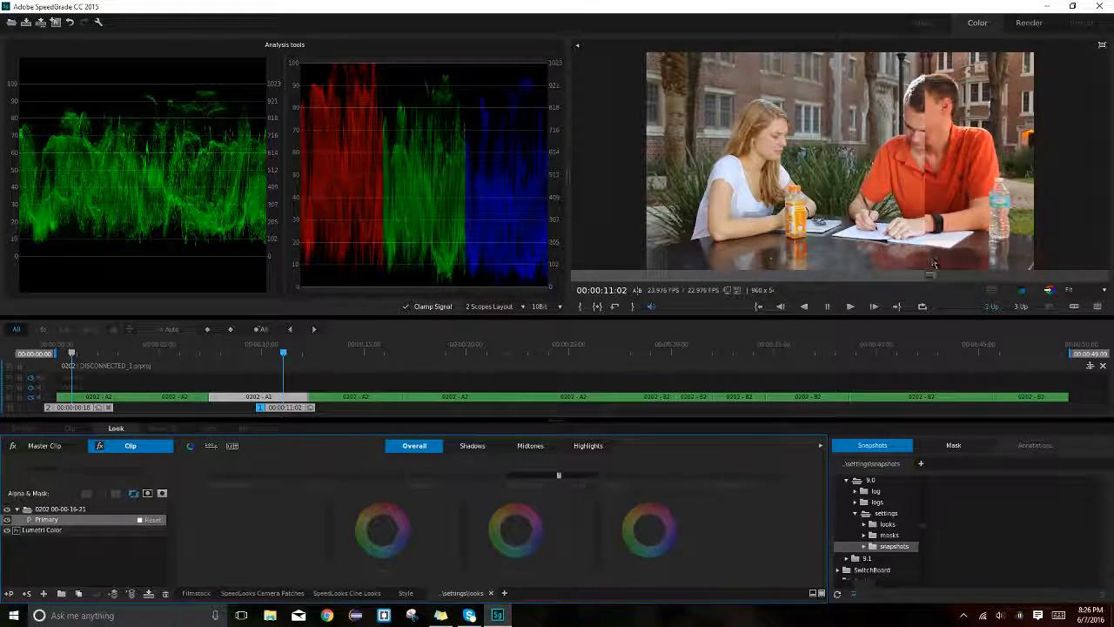
{"action": "left_click_drag", "start_coordinate": [933, 276], "coordinate": [821, 272]}
{"action": "mouse_move", "coordinate": [557, 486]}
{"action": "left_mouse_down"}
{"action": "mouse_move", "coordinate": [578, 486]}
{"action": "mouse_move", "coordinate": [568, 486]}
{"action": "left_mouse_up"}
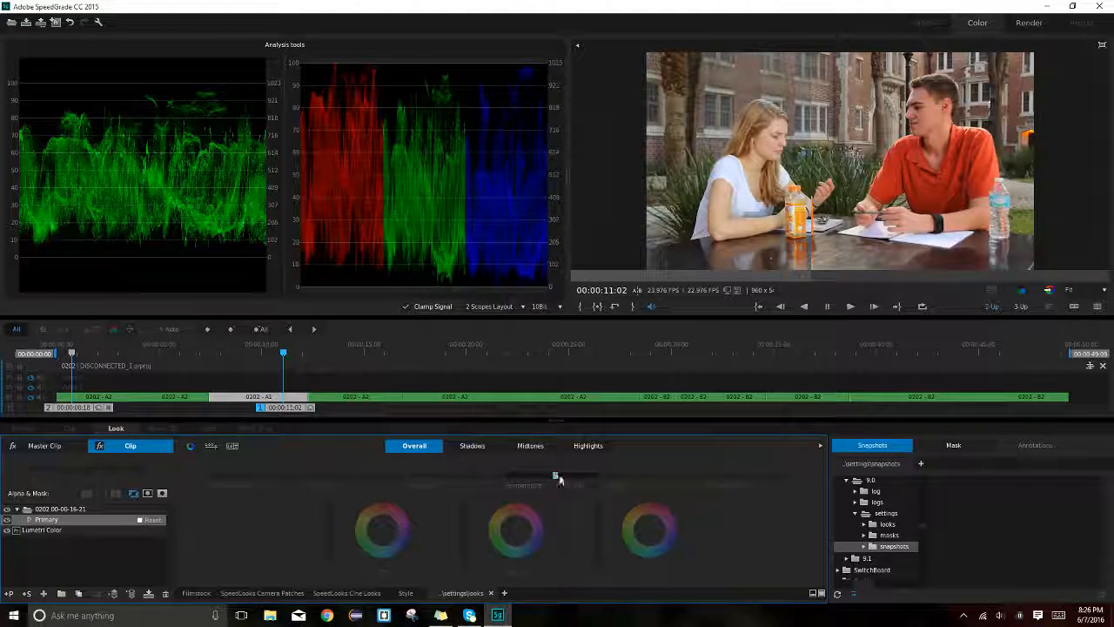
{"action": "left_click_drag", "start_coordinate": [556, 478], "coordinate": [554, 477]}
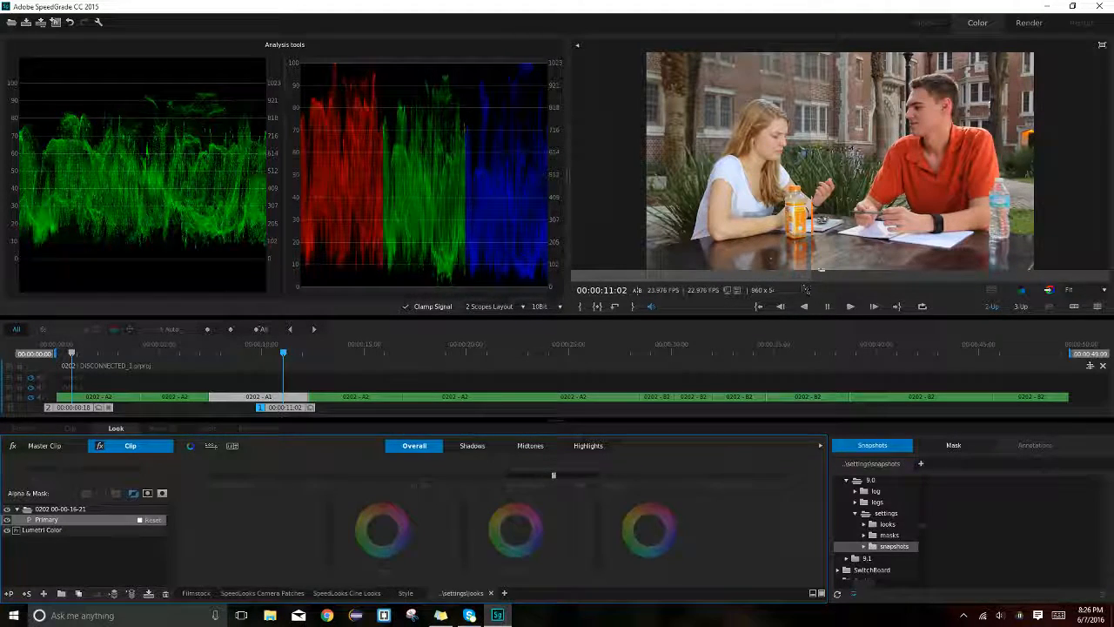
{"action": "left_click_drag", "start_coordinate": [806, 278], "coordinate": [833, 281]}
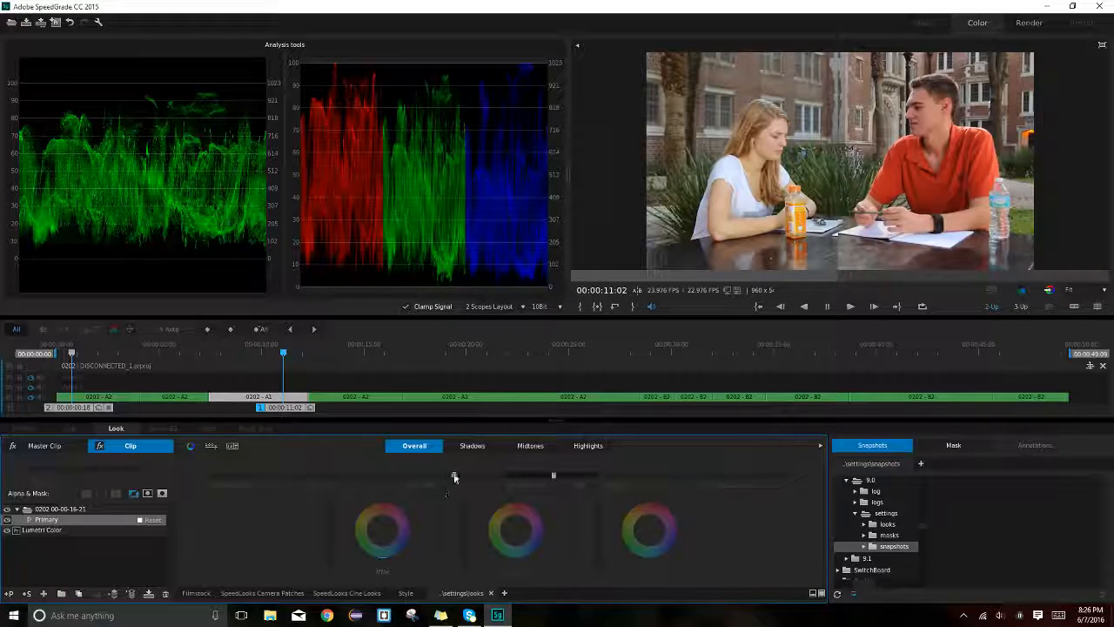
- Lift the wide shot's offset slightly and raise its contrast a little above neutral, checking it against the reference shot
{"action": "left_click_drag", "start_coordinate": [454, 475], "coordinate": [449, 475]}
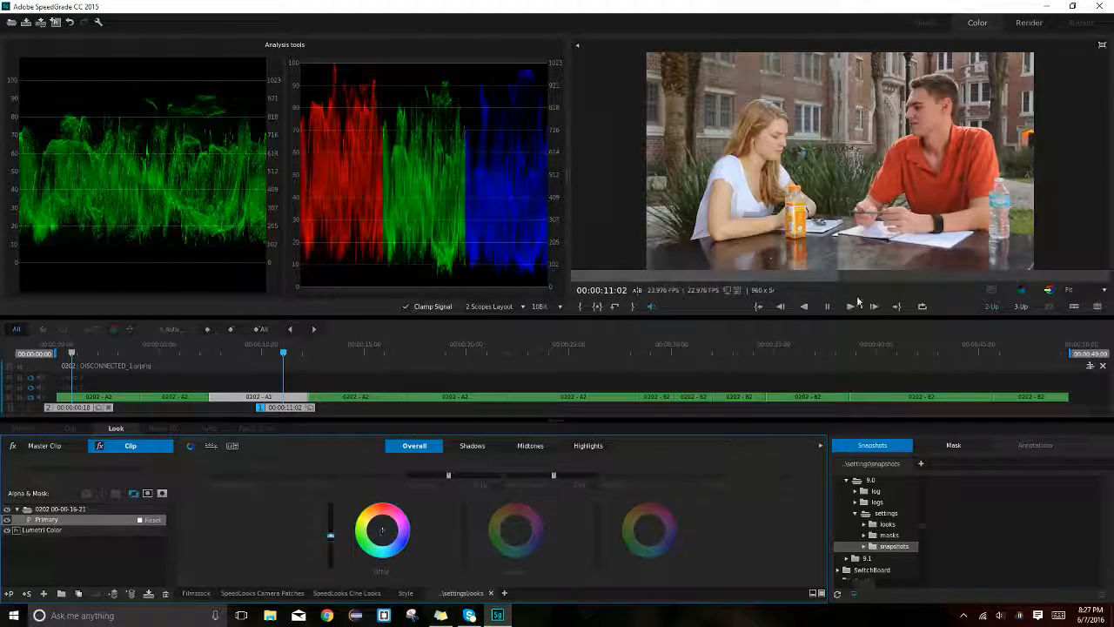
{"action": "left_click_drag", "start_coordinate": [837, 276], "coordinate": [760, 276]}
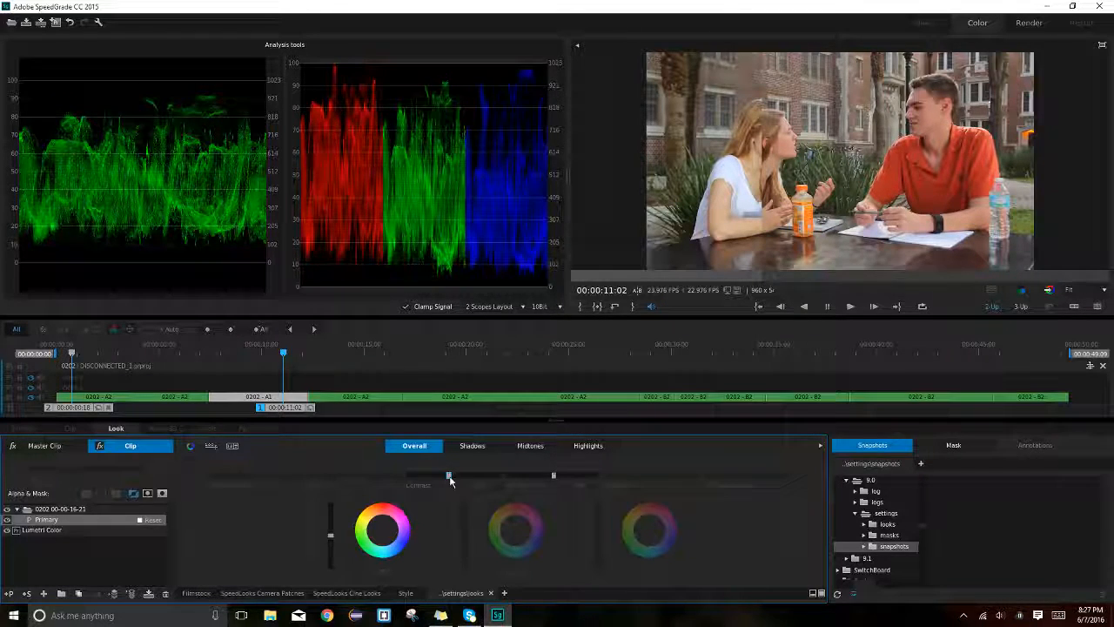
{"action": "left_click_drag", "start_coordinate": [449, 476], "coordinate": [448, 475]}
{"action": "left_click_drag", "start_coordinate": [331, 536], "coordinate": [330, 533]}
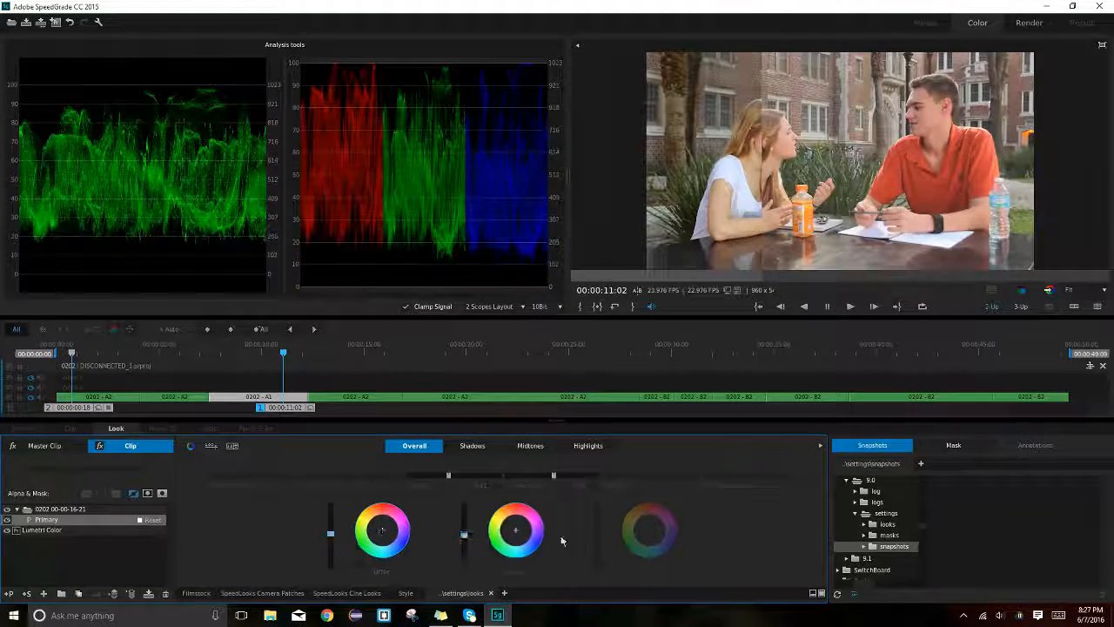
{"action": "left_click_drag", "start_coordinate": [449, 475], "coordinate": [460, 475]}
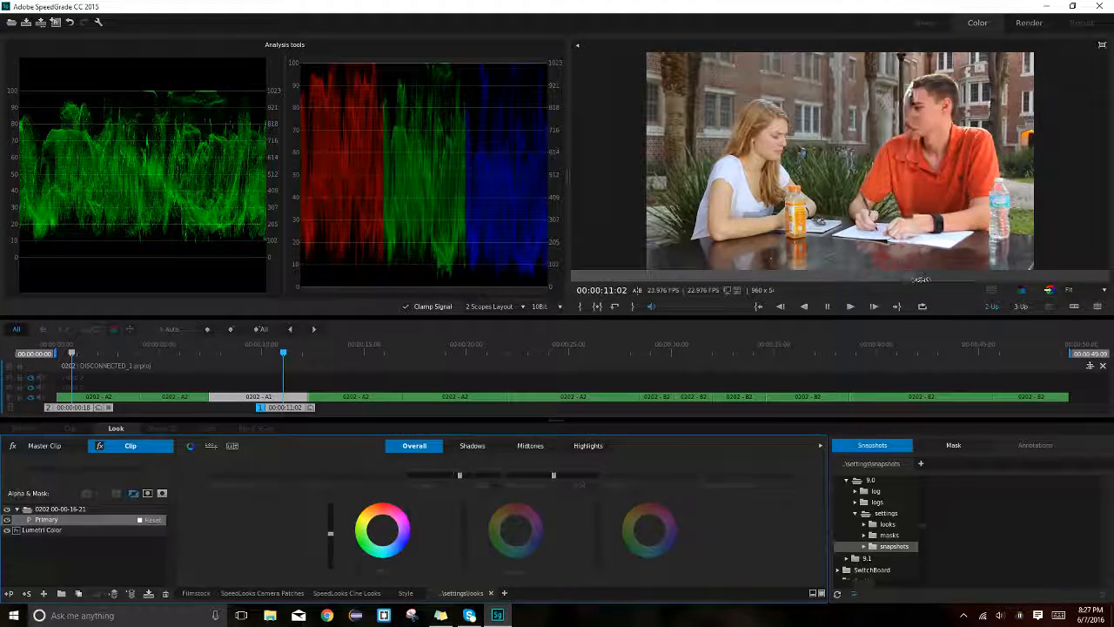
- Compare the graded wide shot at 00:00:10:15 with the reference shot by sweeping the split across the whole frame
{"action": "left_click_drag", "start_coordinate": [995, 279], "coordinate": [659, 275]}
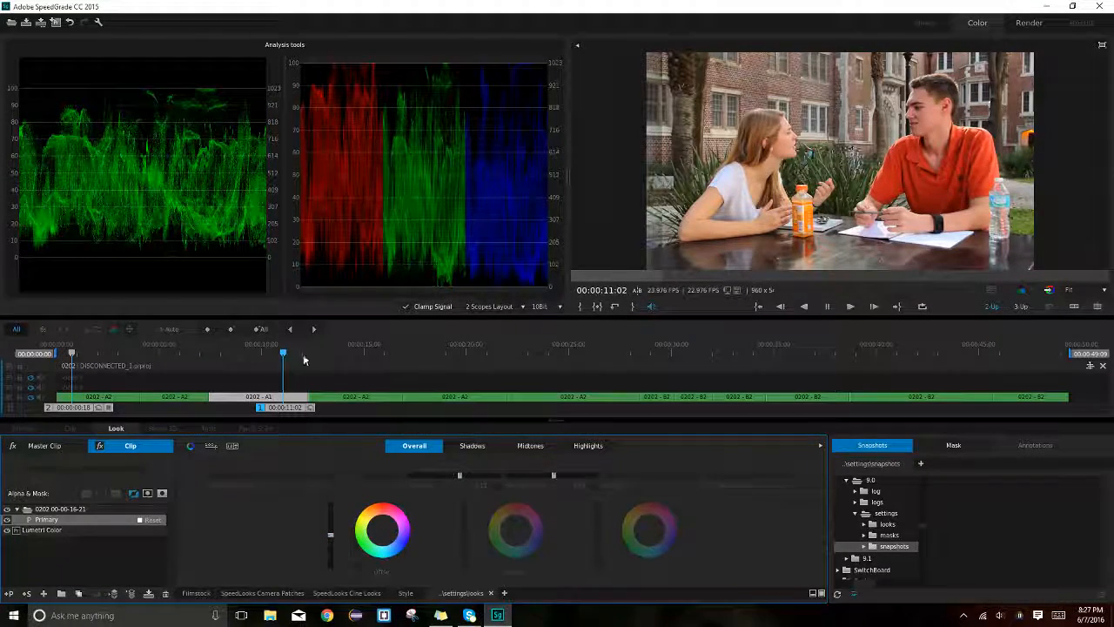
{"action": "left_click", "coordinate": [277, 354]}
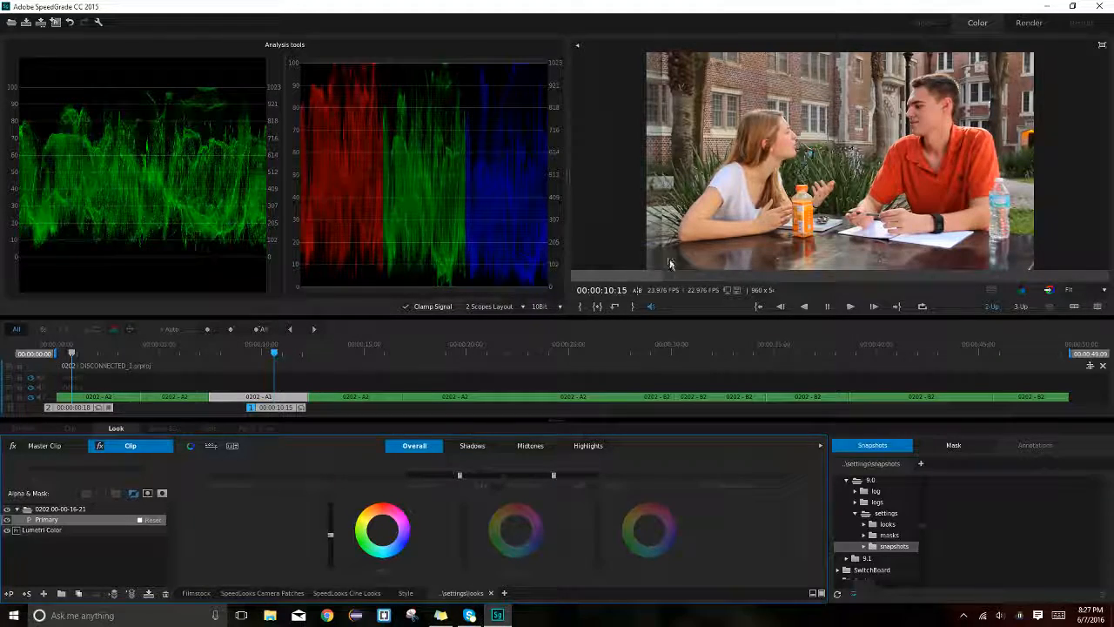
{"action": "left_click_drag", "start_coordinate": [661, 273], "coordinate": [892, 274]}
{"action": "mouse_move", "coordinate": [1049, 277]}
{"action": "left_mouse_down"}
{"action": "mouse_move", "coordinate": [657, 277]}
{"action": "mouse_move", "coordinate": [1032, 277]}
{"action": "mouse_move", "coordinate": [666, 276]}
{"action": "mouse_move", "coordinate": [1033, 275]}
{"action": "mouse_move", "coordinate": [666, 263]}
{"action": "mouse_move", "coordinate": [1031, 271]}
{"action": "mouse_move", "coordinate": [719, 262]}
{"action": "mouse_move", "coordinate": [702, 248]}
{"action": "mouse_move", "coordinate": [1031, 265]}
{"action": "left_mouse_up"}
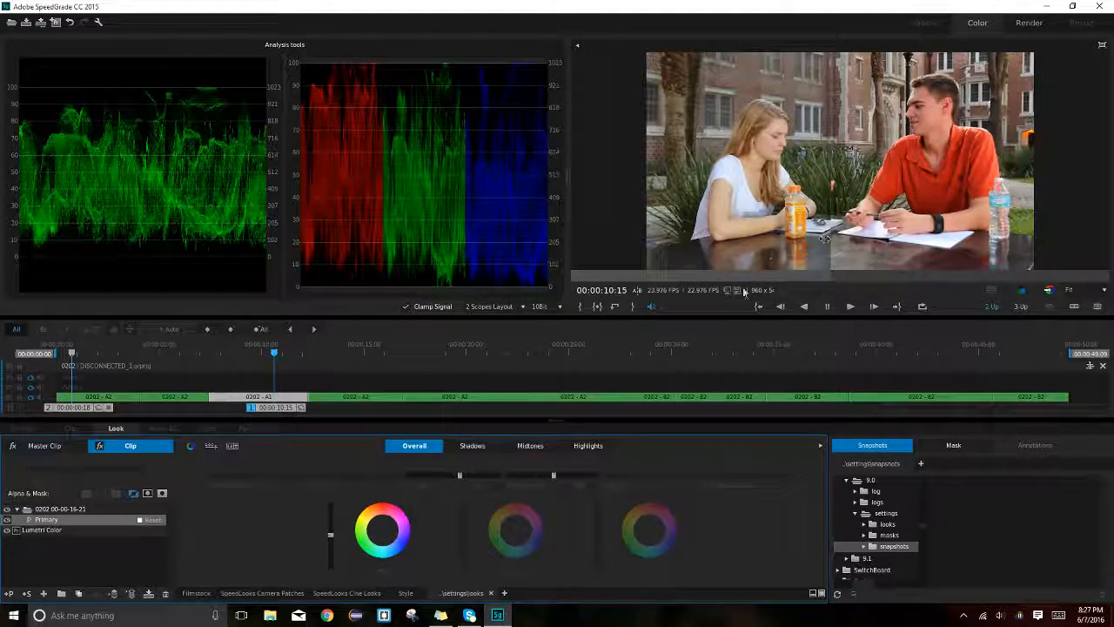
- Toggle the wide shot's Primary layer off and on to compare the image with and without the grade
{"action": "left_click", "coordinate": [7, 520]}
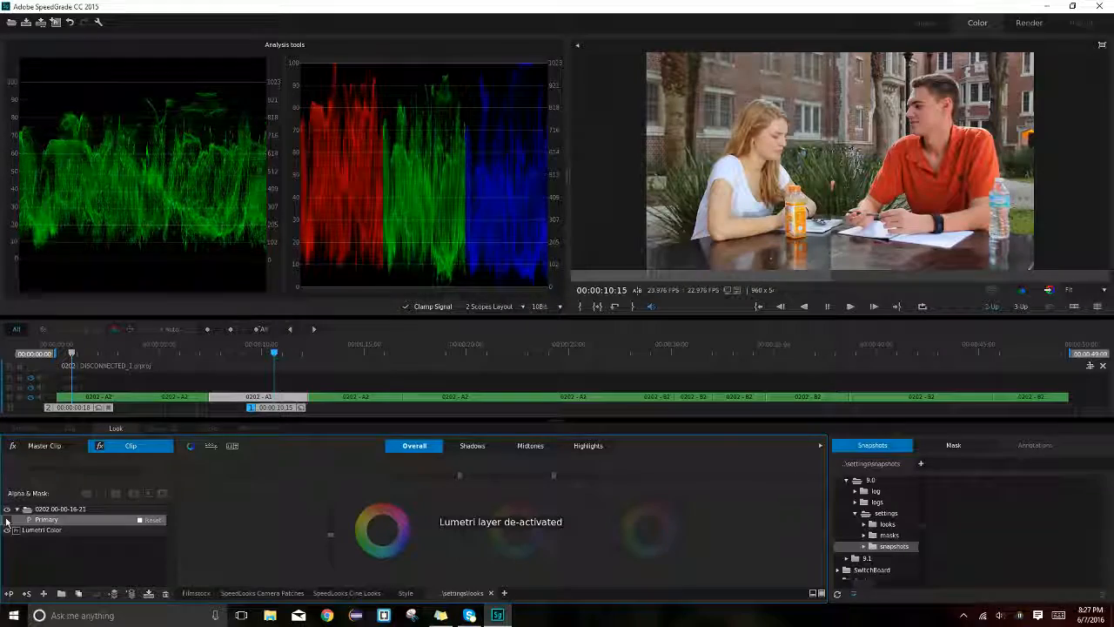
{"action": "left_click", "coordinate": [7, 520]}
{"action": "left_click", "coordinate": [7, 520]}
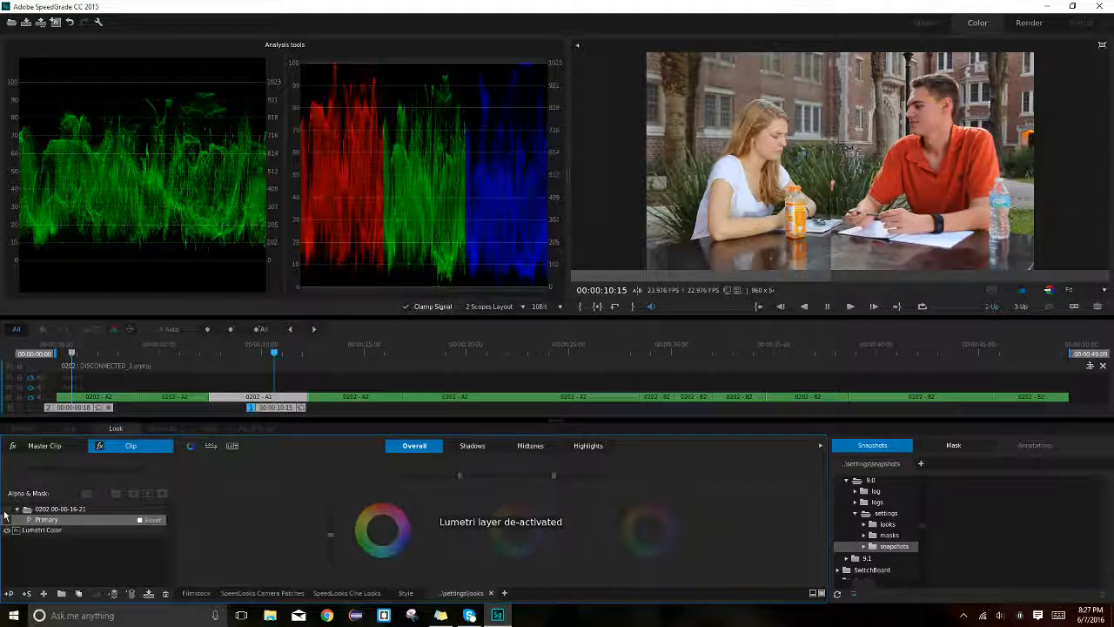
{"action": "left_click", "coordinate": [8, 520]}
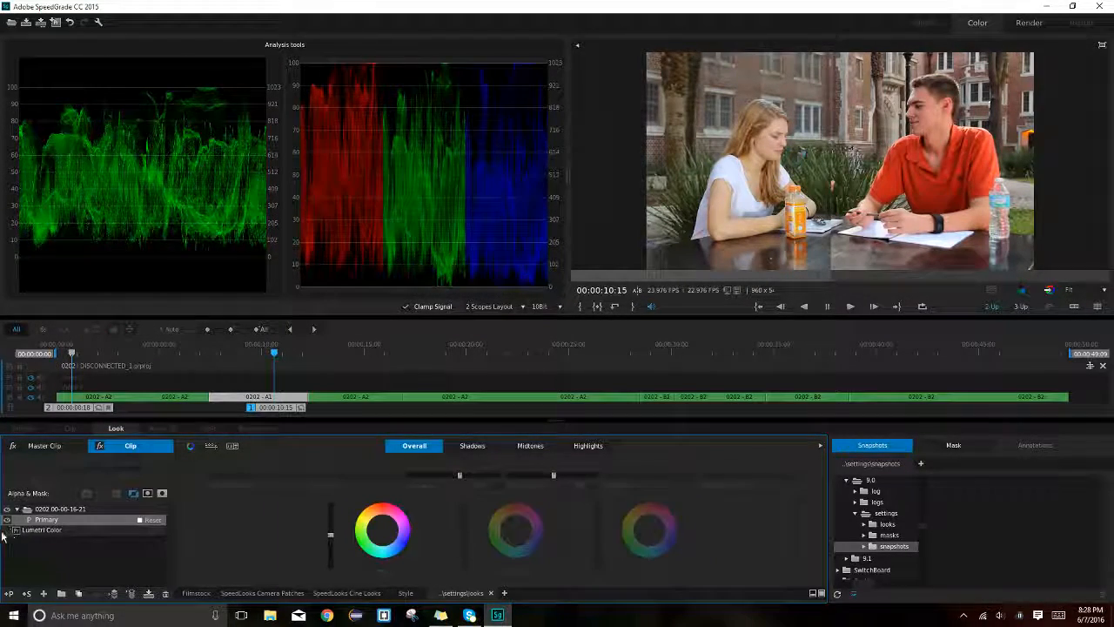
{"action": "left_click", "coordinate": [7, 523]}
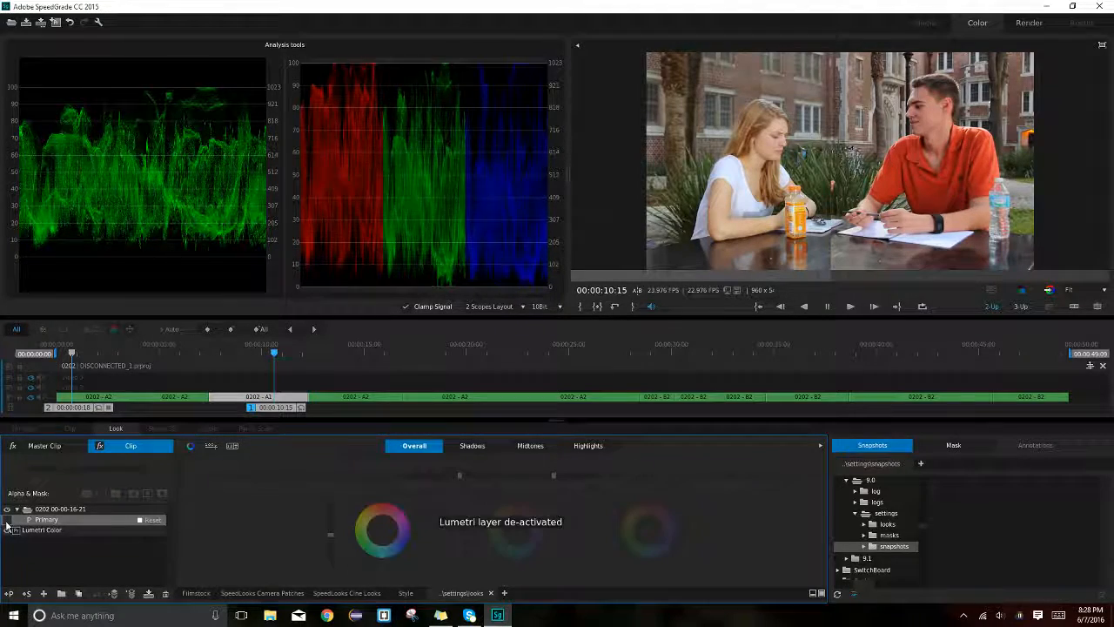
{"action": "left_click", "coordinate": [7, 524]}
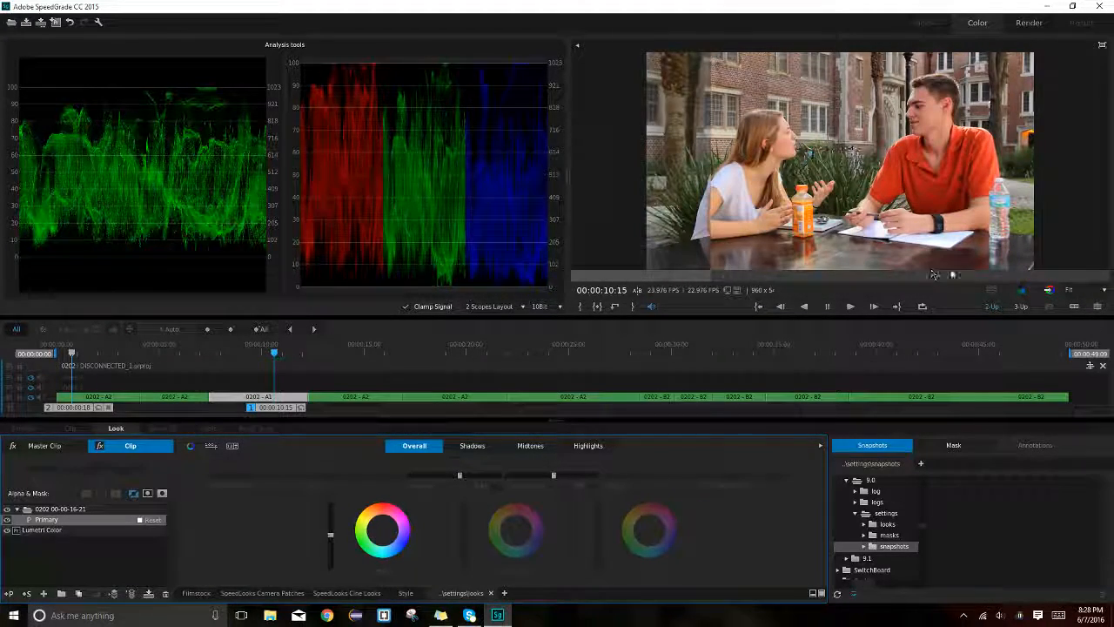
- Close the comparison playhead, play the sequence from about 00:00:01:21, and return to the clip at 00:00:09:06
{"action": "left_click", "coordinate": [999, 308]}
{"action": "left_click", "coordinate": [94, 354]}
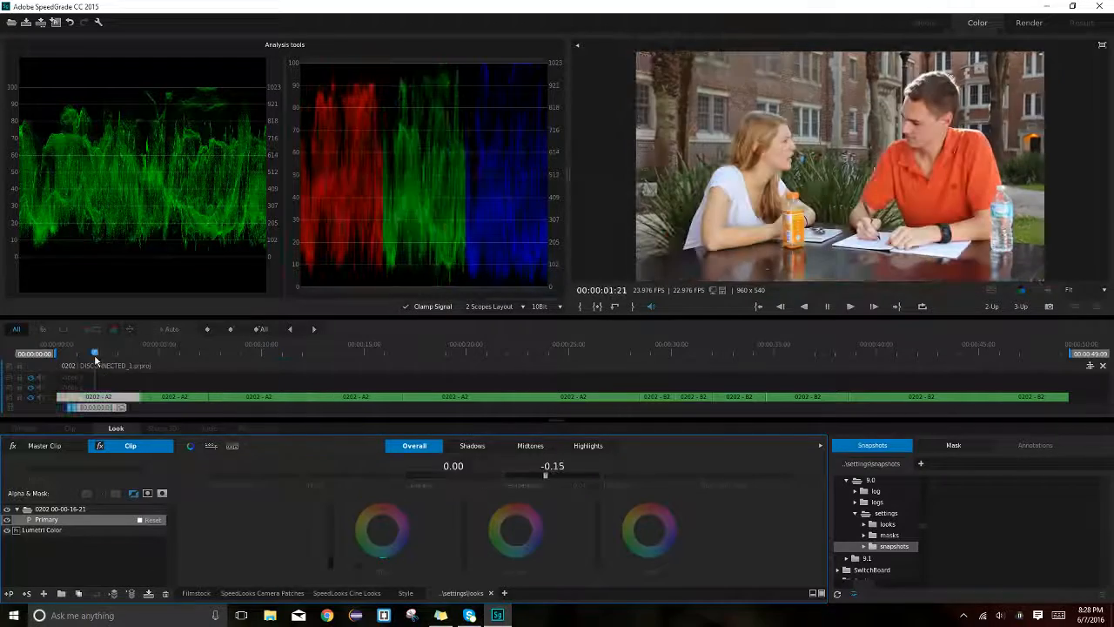
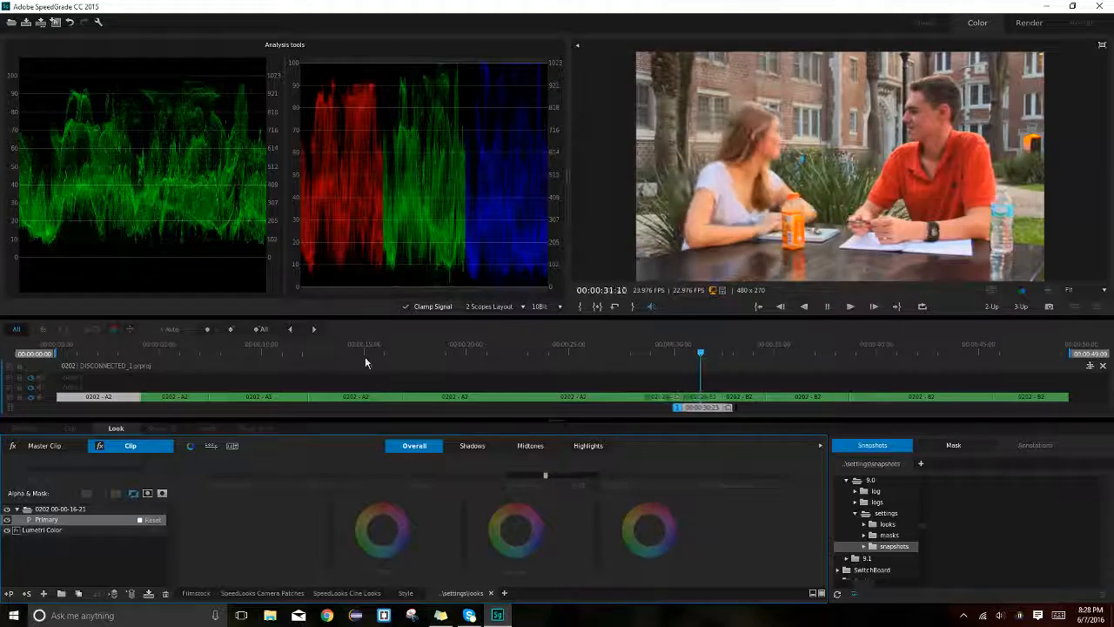
{"action": "left_click", "coordinate": [345, 353]}
{"action": "mouse_move", "coordinate": [249, 348]}
{"action": "left_mouse_down"}
{"action": "mouse_move", "coordinate": [181, 349]}
{"action": "mouse_move", "coordinate": [246, 343]}
{"action": "left_mouse_up"}
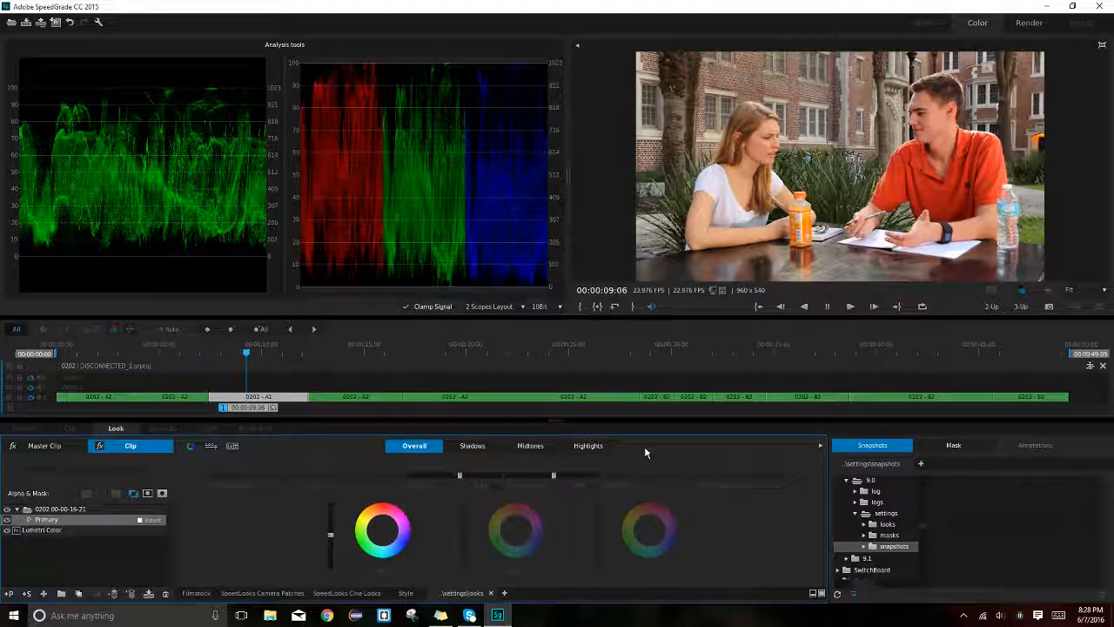
- Add a second playhead at 00:00:02:21 in the first clip and show both frames side by side
{"action": "key", "text": "2"}
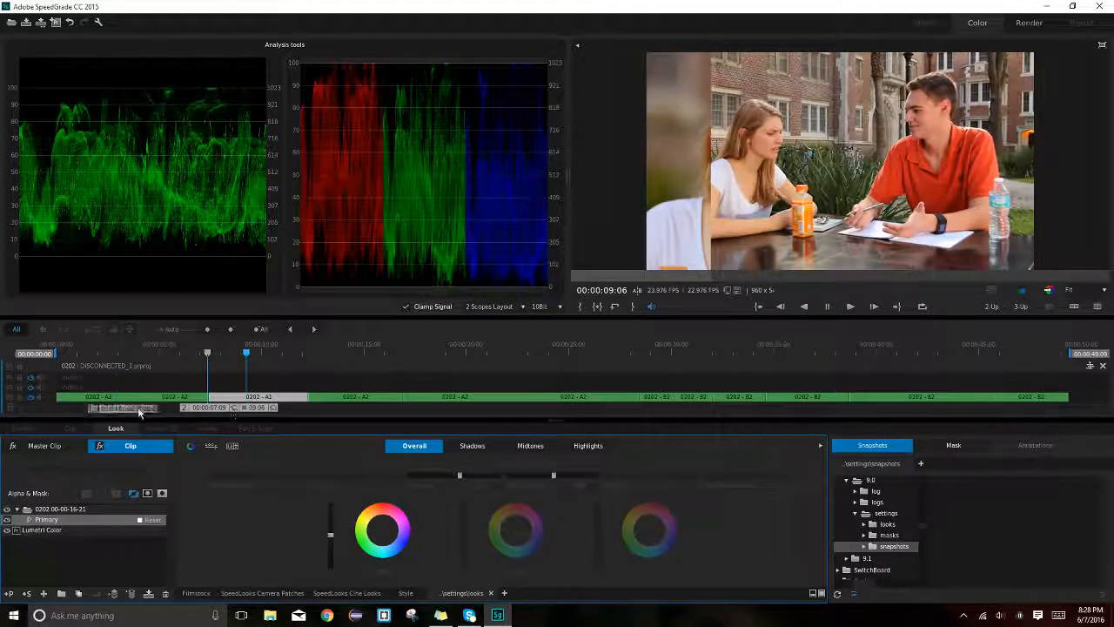
{"action": "left_click_drag", "start_coordinate": [231, 409], "coordinate": [139, 410]}
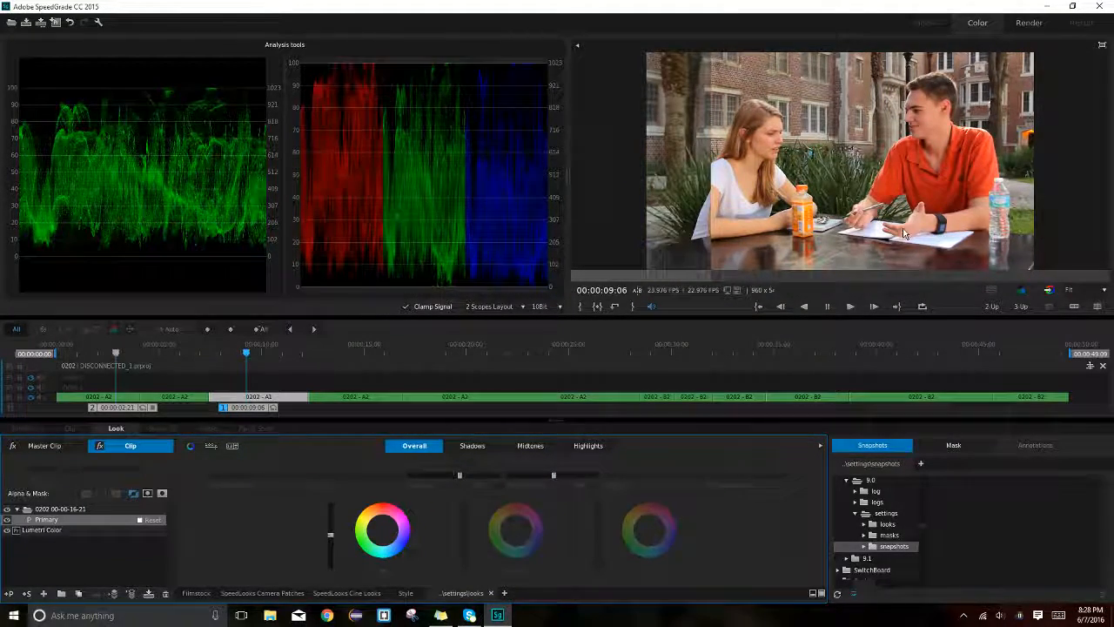
{"action": "key", "text": "d"}
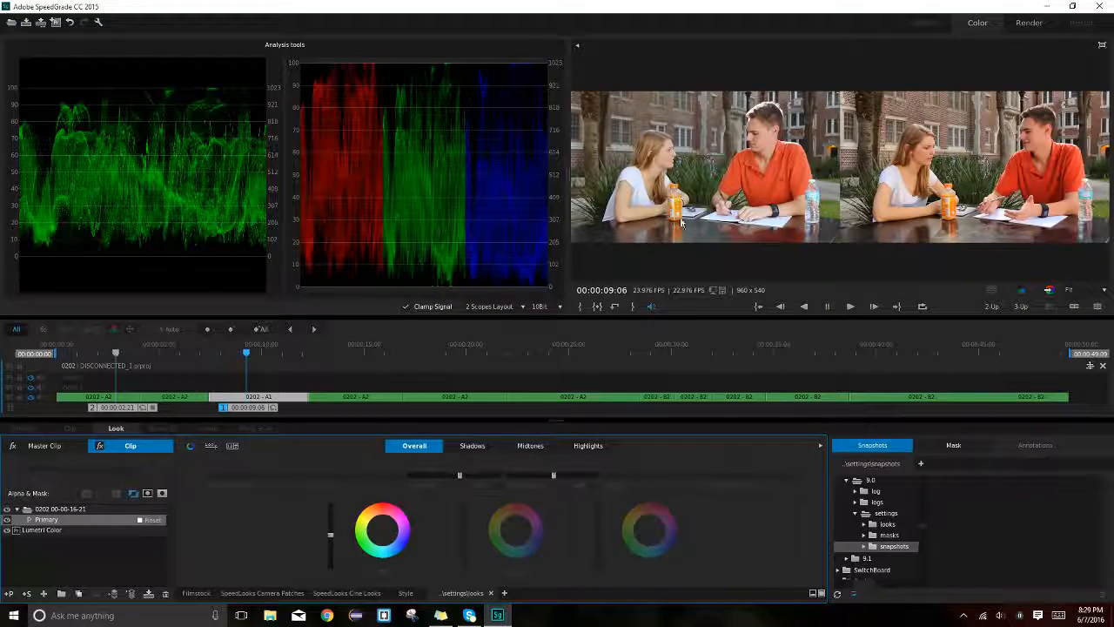
- Lower the third clip's temperature and contrast slightly, comparing it with the first clip at 00:00:03:19
{"action": "left_click_drag", "start_coordinate": [554, 476], "coordinate": [548, 476]}
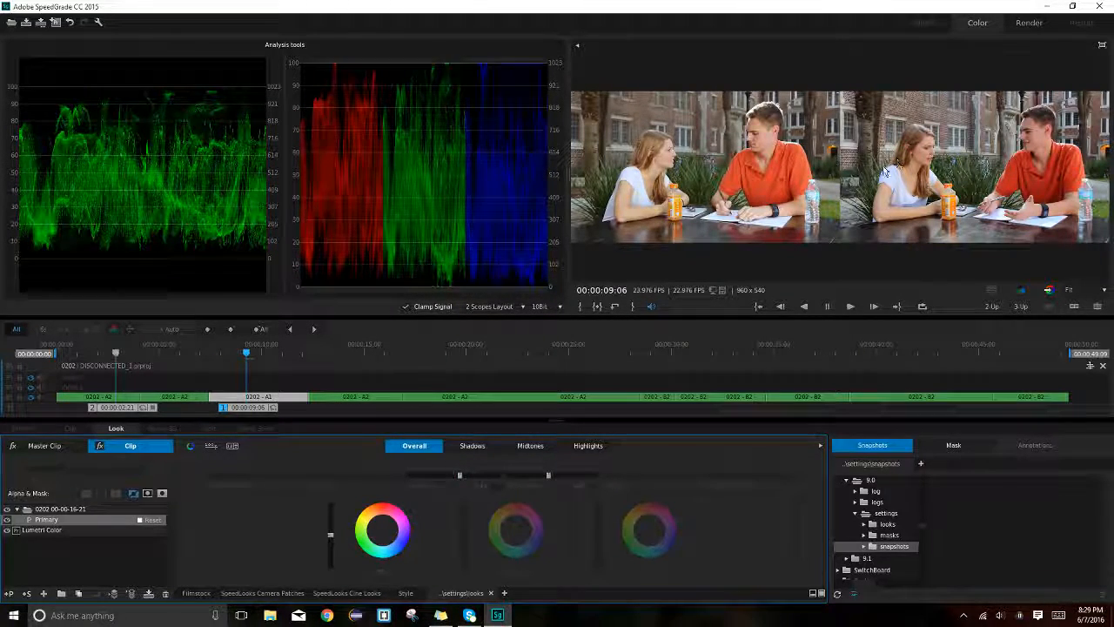
{"action": "left_click_drag", "start_coordinate": [459, 475], "coordinate": [455, 476]}
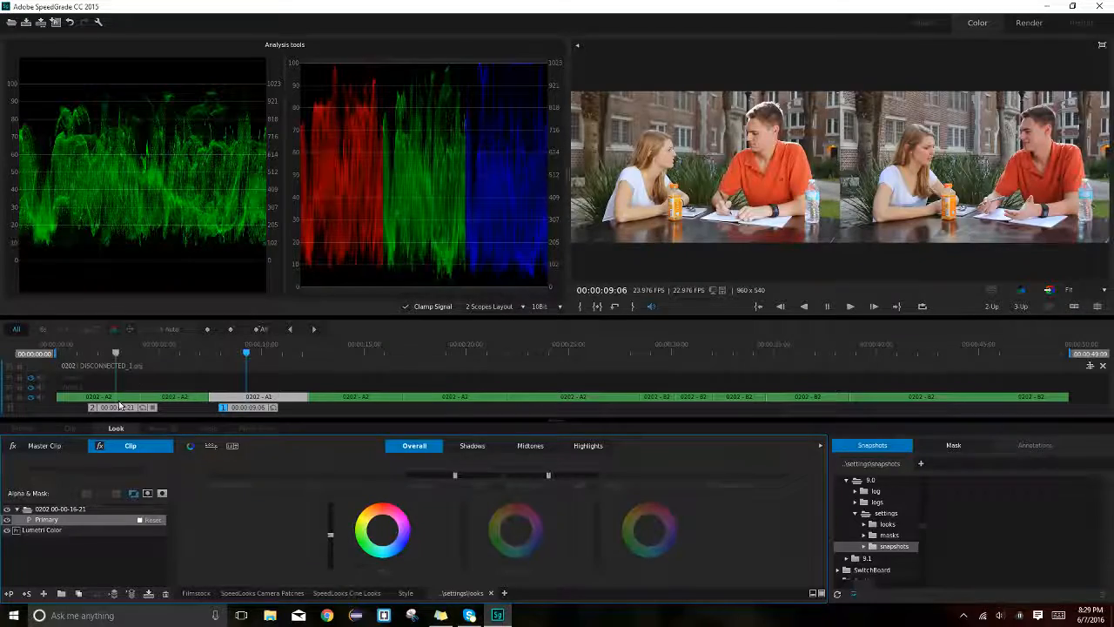
{"action": "left_click_drag", "start_coordinate": [120, 407], "coordinate": [167, 411]}
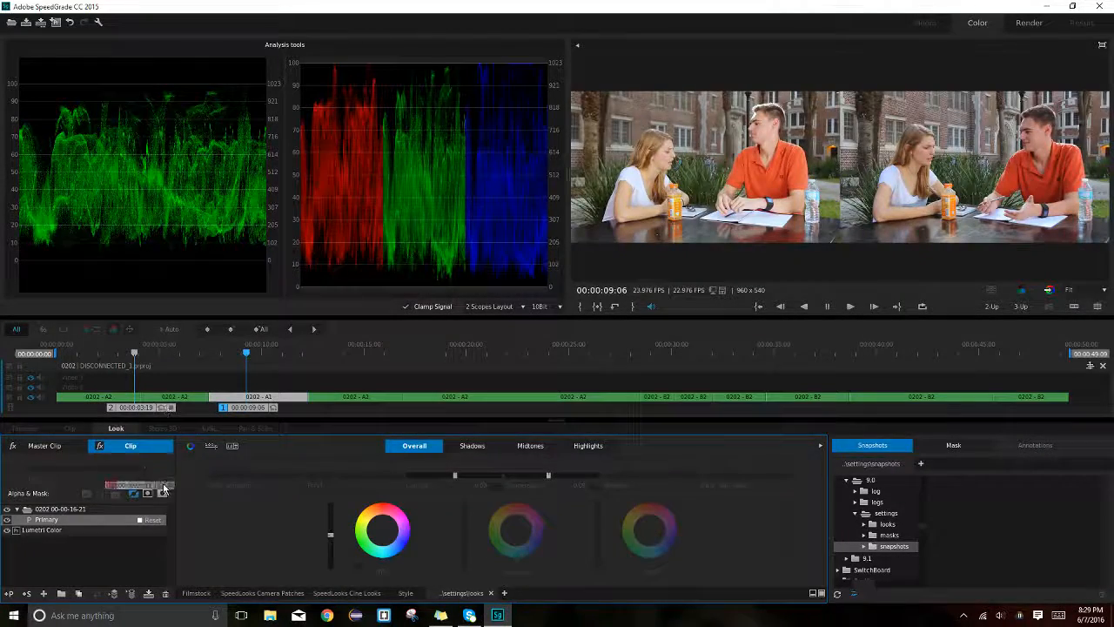
- Remove the second playhead and play the sequence from its beginning to review the shot matching
{"action": "left_click_drag", "start_coordinate": [164, 485], "coordinate": [165, 485]}
{"action": "left_click_drag", "start_coordinate": [272, 408], "coordinate": [187, 401]}
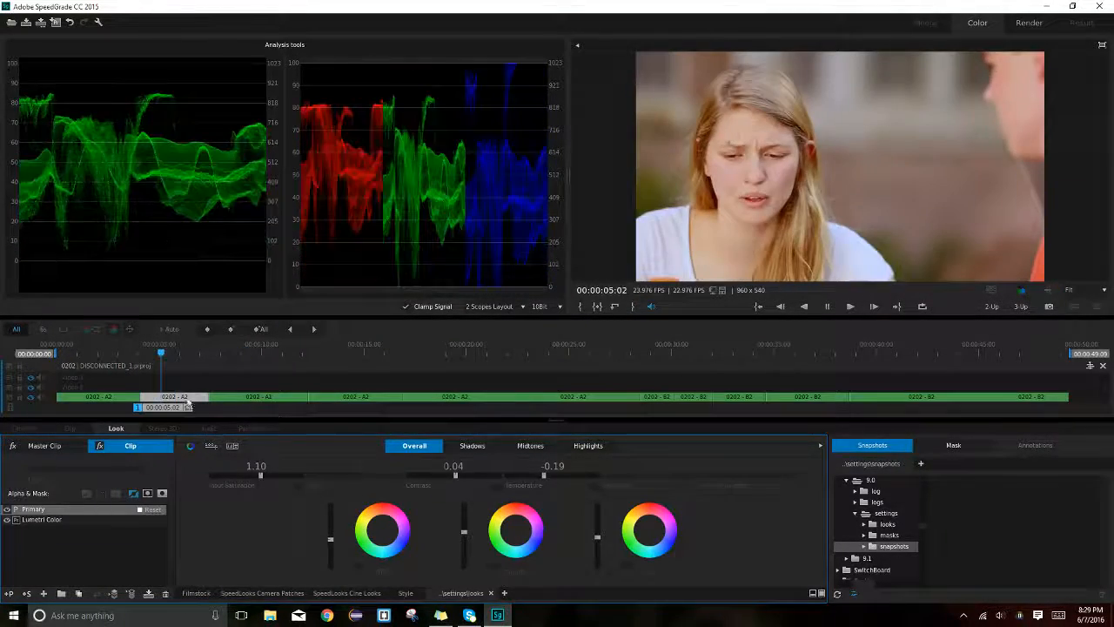
{"action": "left_click", "coordinate": [58, 357]}
{"action": "key", "text": "space"}
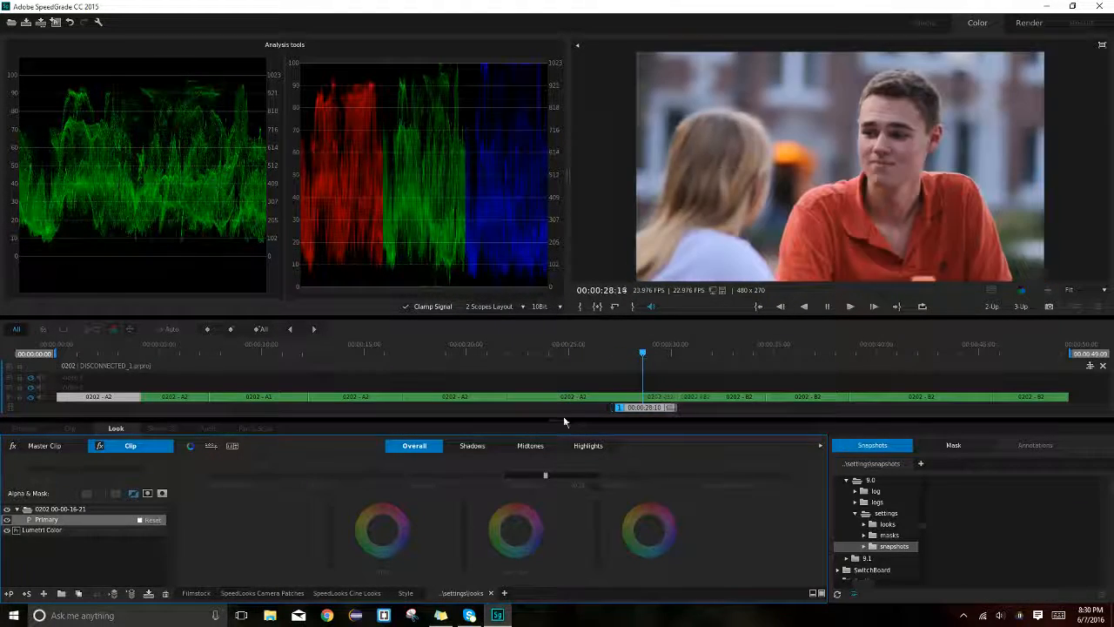
{"action": "left_click", "coordinate": [659, 348]}
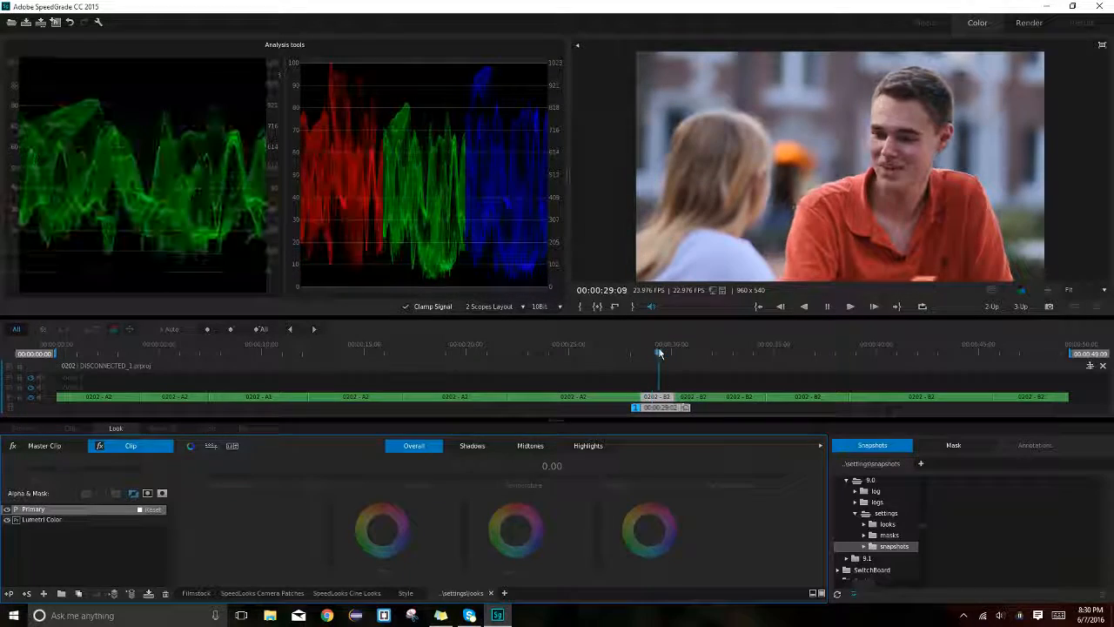
{"action": "left_click", "coordinate": [813, 595]}
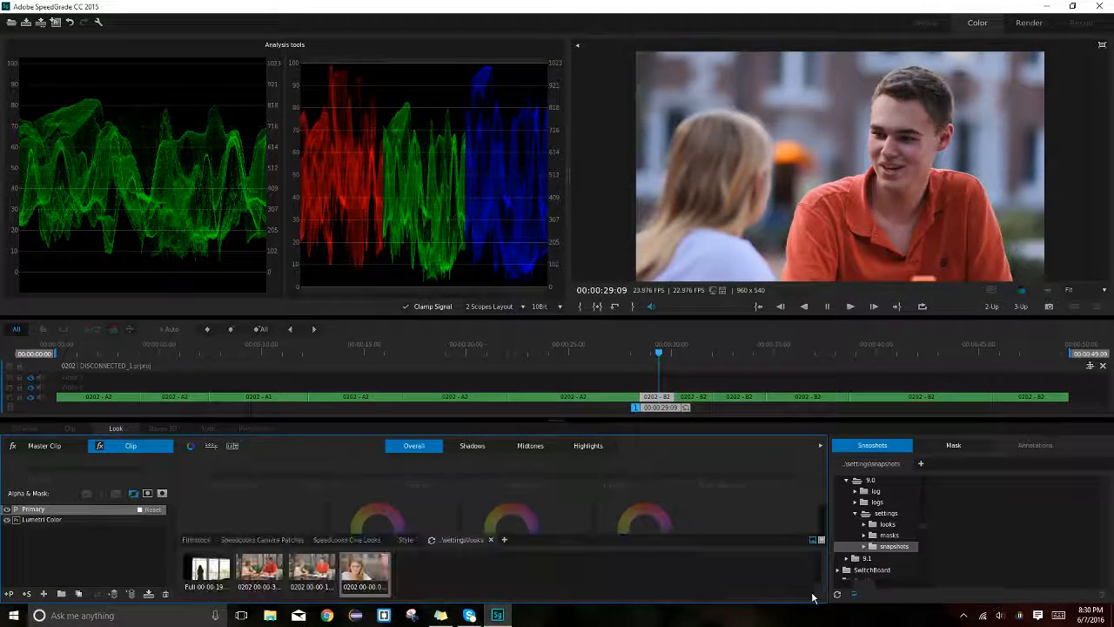
{"action": "left_click", "coordinate": [266, 567]}
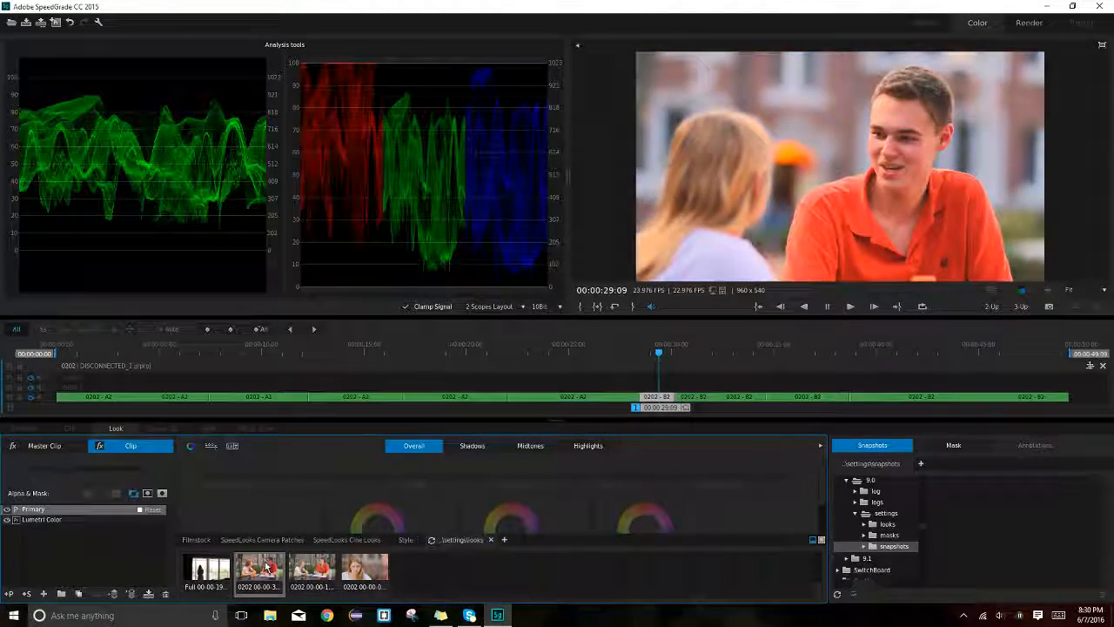
- Hide the saved looks and set up a side-by-side comparison of the frames at 00:00:28:18 and 00:00:31:06
{"action": "left_click", "coordinate": [610, 353]}
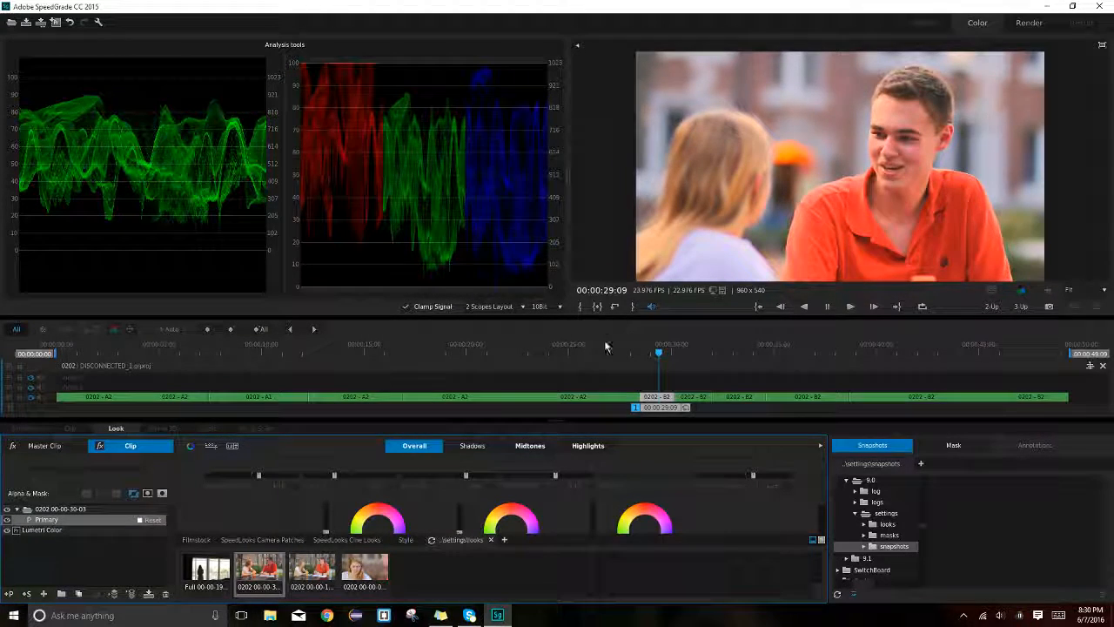
{"action": "left_click", "coordinate": [645, 352]}
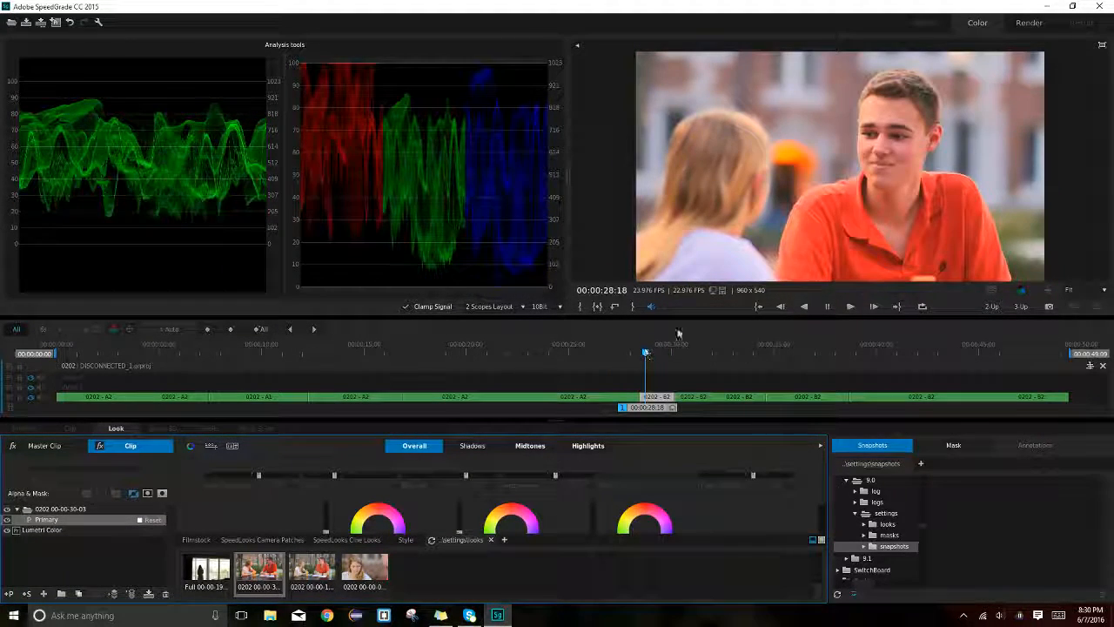
{"action": "left_click", "coordinate": [820, 541]}
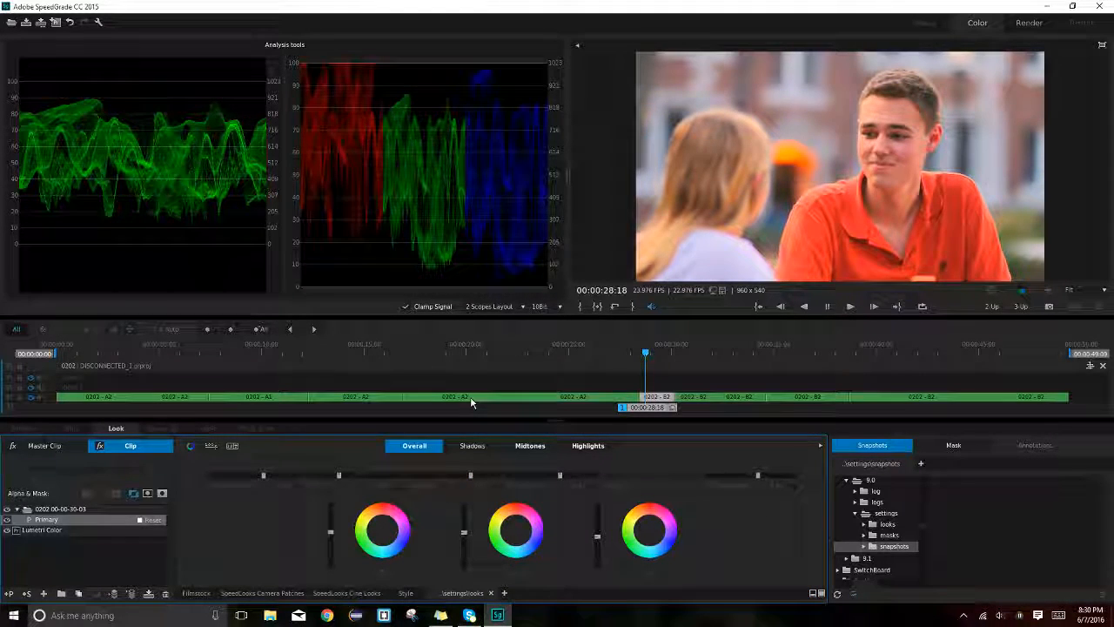
{"action": "key", "text": "2"}
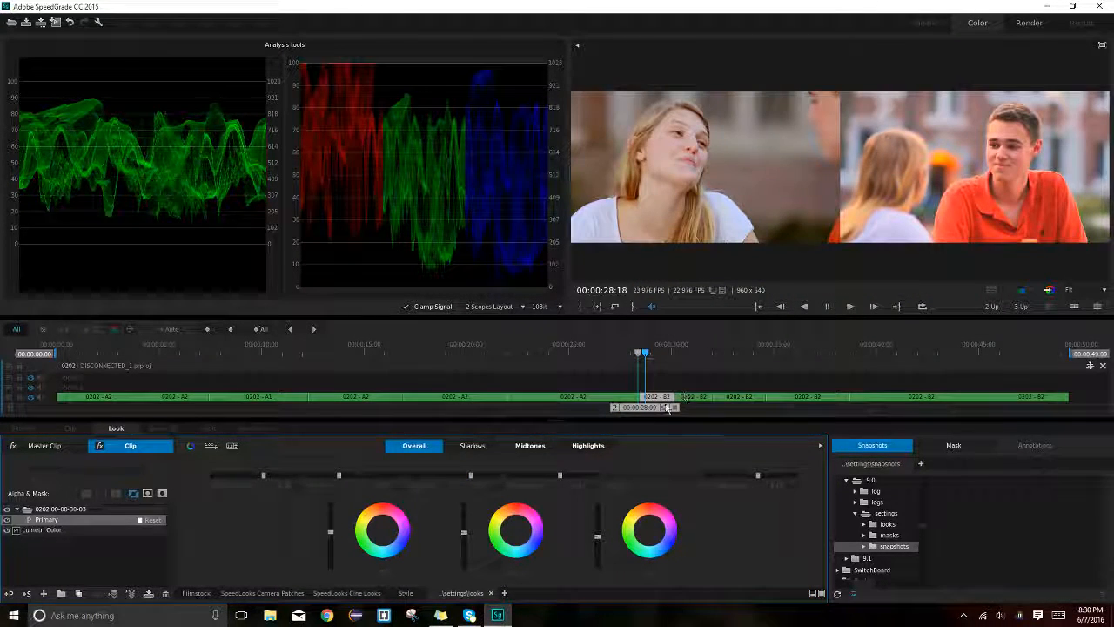
{"action": "mouse_move", "coordinate": [659, 415]}
{"action": "left_mouse_down"}
{"action": "mouse_move", "coordinate": [752, 413]}
{"action": "mouse_move", "coordinate": [721, 414]}
{"action": "left_mouse_up"}
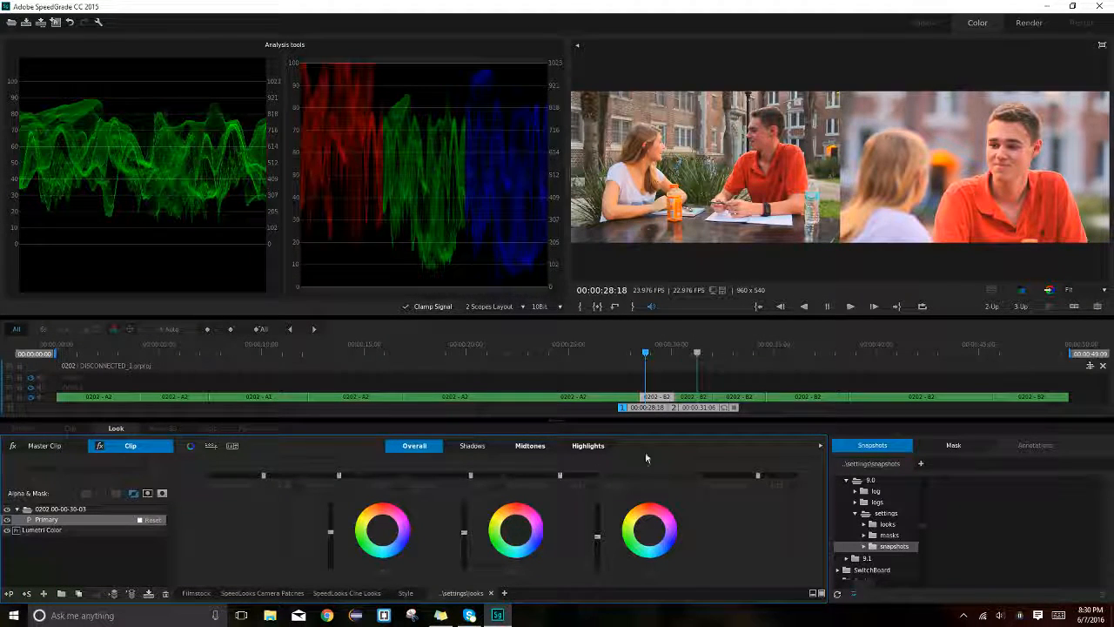
- Lower the close-up's temperature slightly and raise its pivot
{"action": "left_click_drag", "start_coordinate": [472, 476], "coordinate": [471, 476]}
{"action": "left_click_drag", "start_coordinate": [559, 475], "coordinate": [557, 475]}
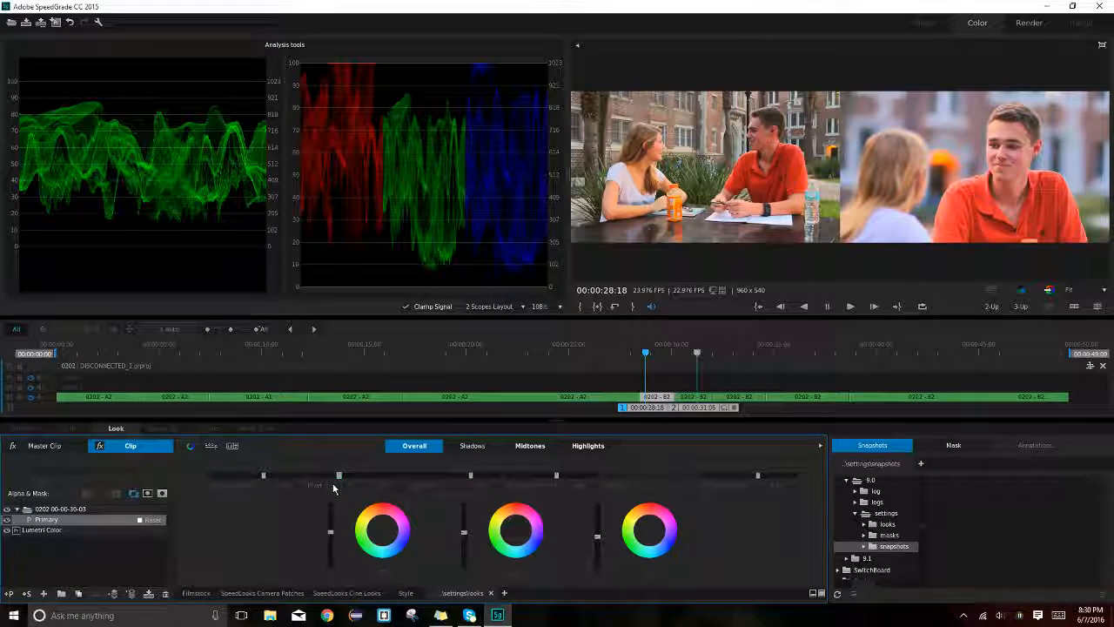
{"action": "left_click_drag", "start_coordinate": [339, 475], "coordinate": [355, 475]}
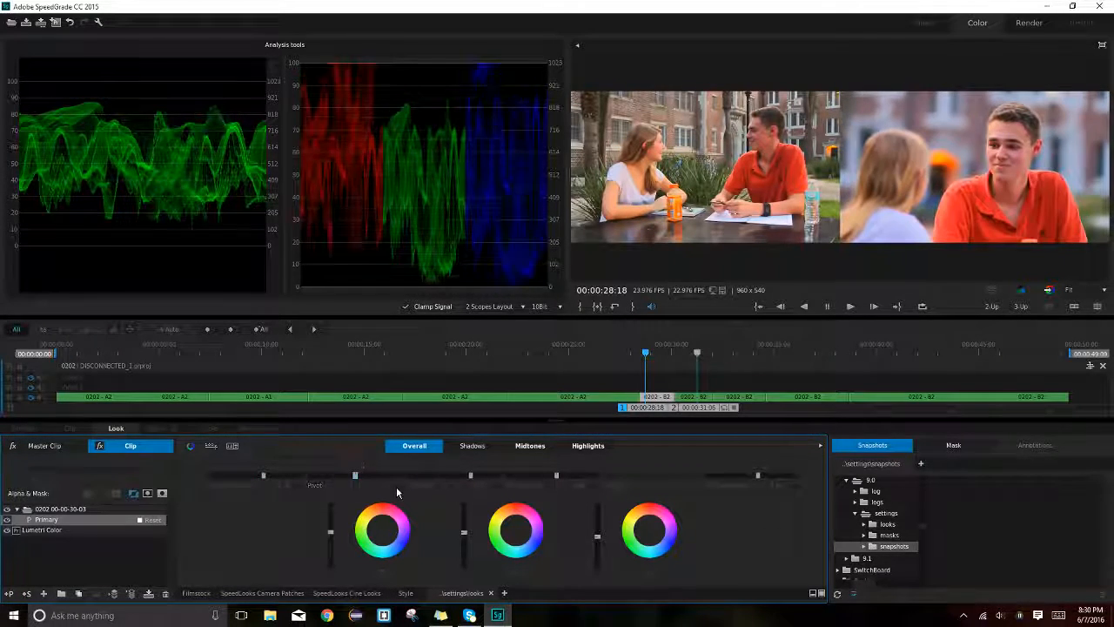
- Reset the Primary layer's pivot, contrast, final saturation and input saturation, and fine-tune its temperature and gamma
{"action": "left_click", "coordinate": [499, 485]}
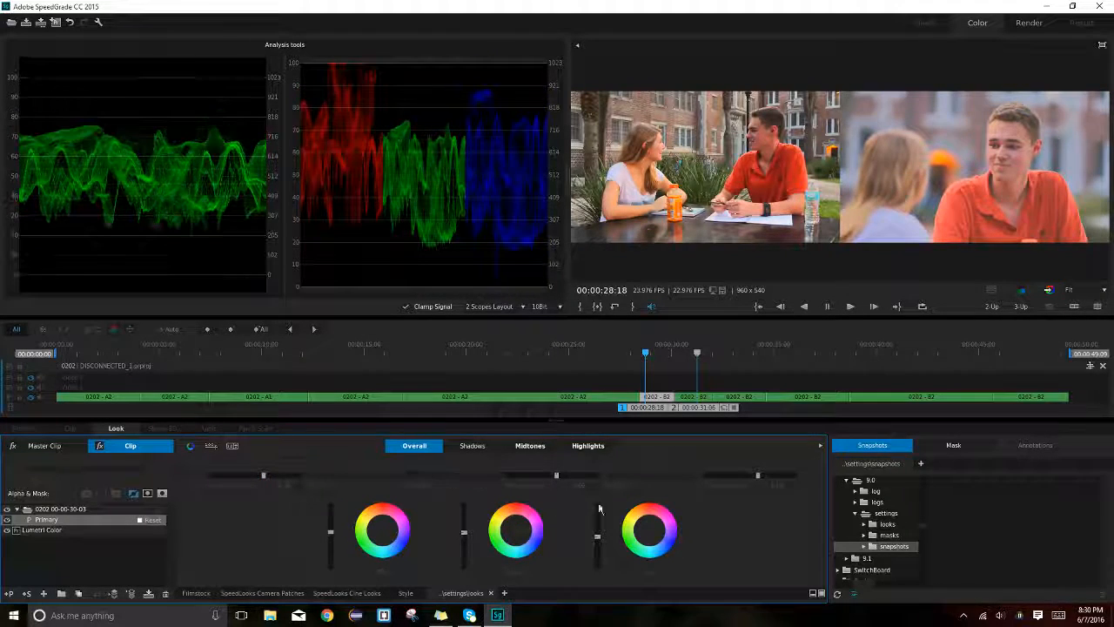
{"action": "left_click", "coordinate": [792, 487]}
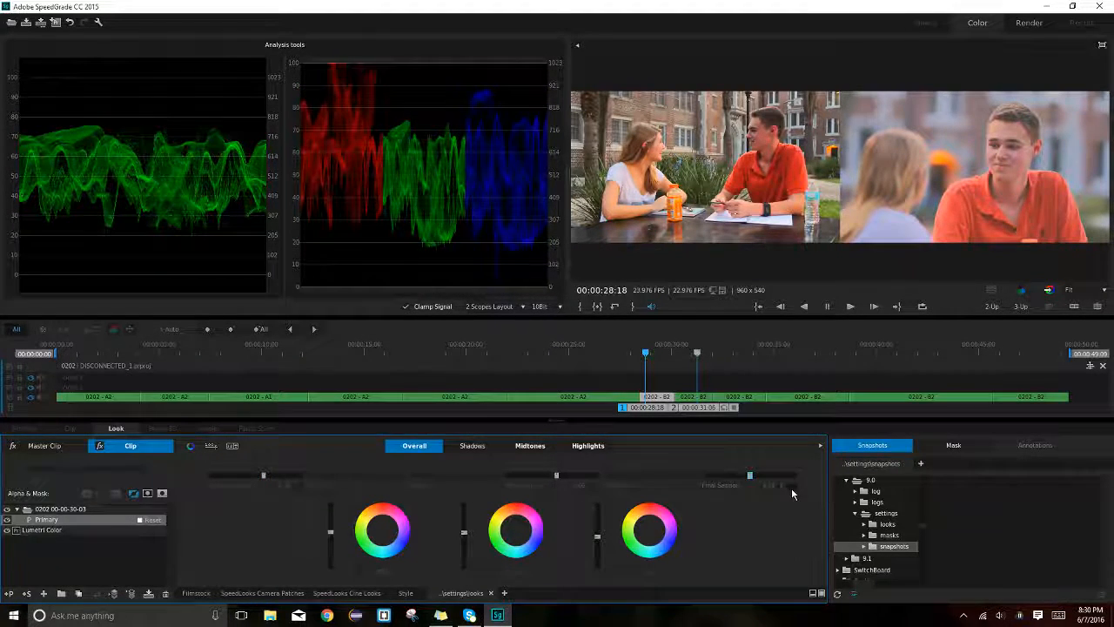
{"action": "left_click", "coordinate": [300, 487]}
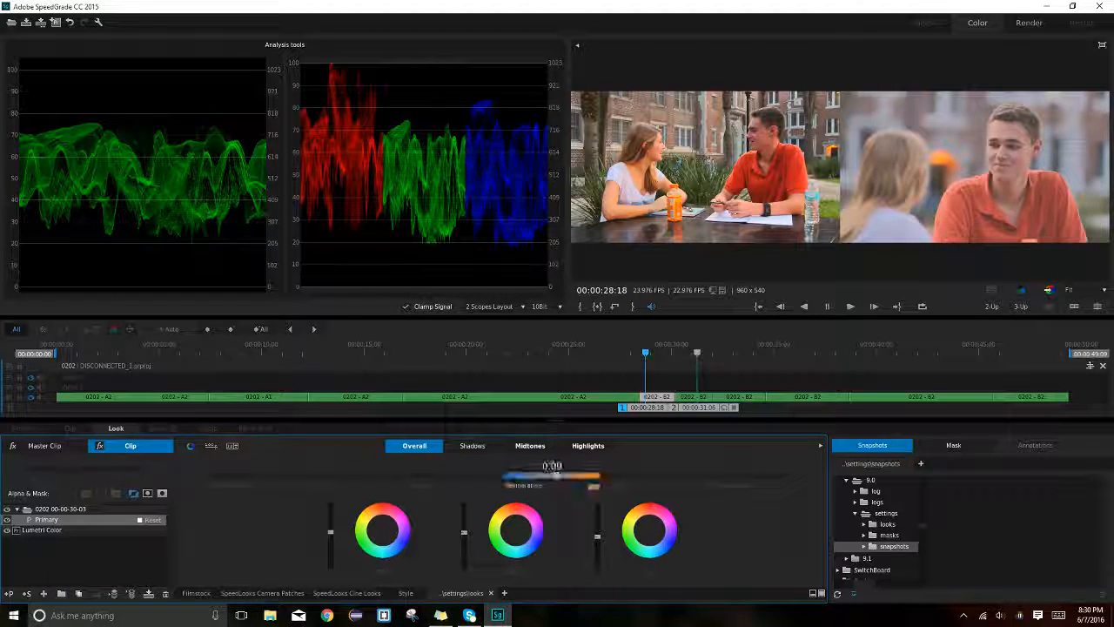
{"action": "left_click_drag", "start_coordinate": [559, 478], "coordinate": [562, 479]}
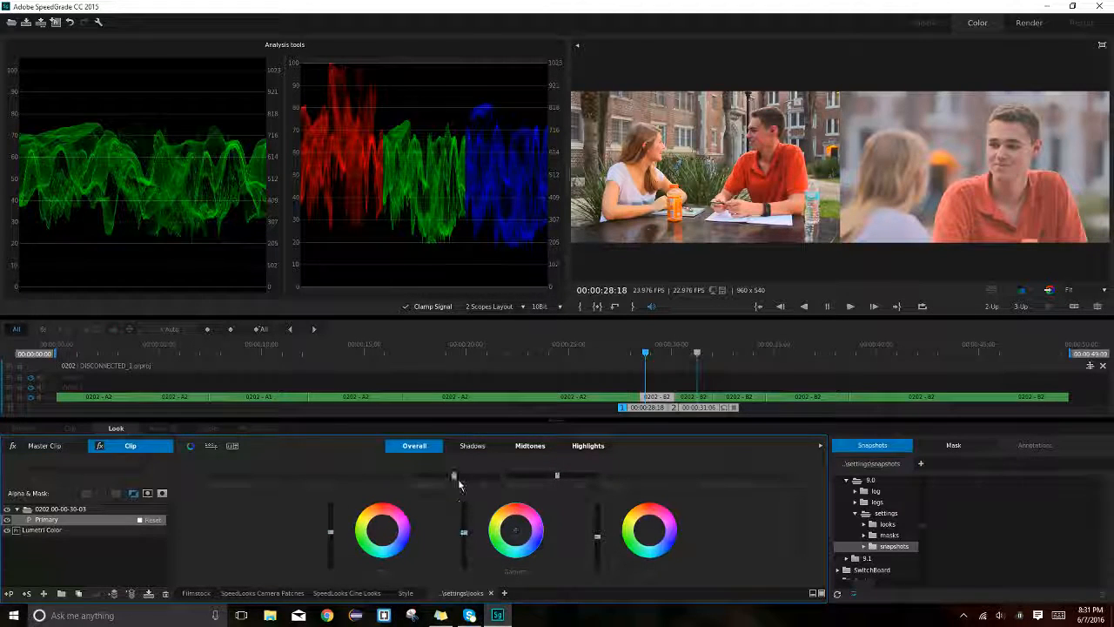
{"action": "left_click_drag", "start_coordinate": [464, 532], "coordinate": [464, 537]}
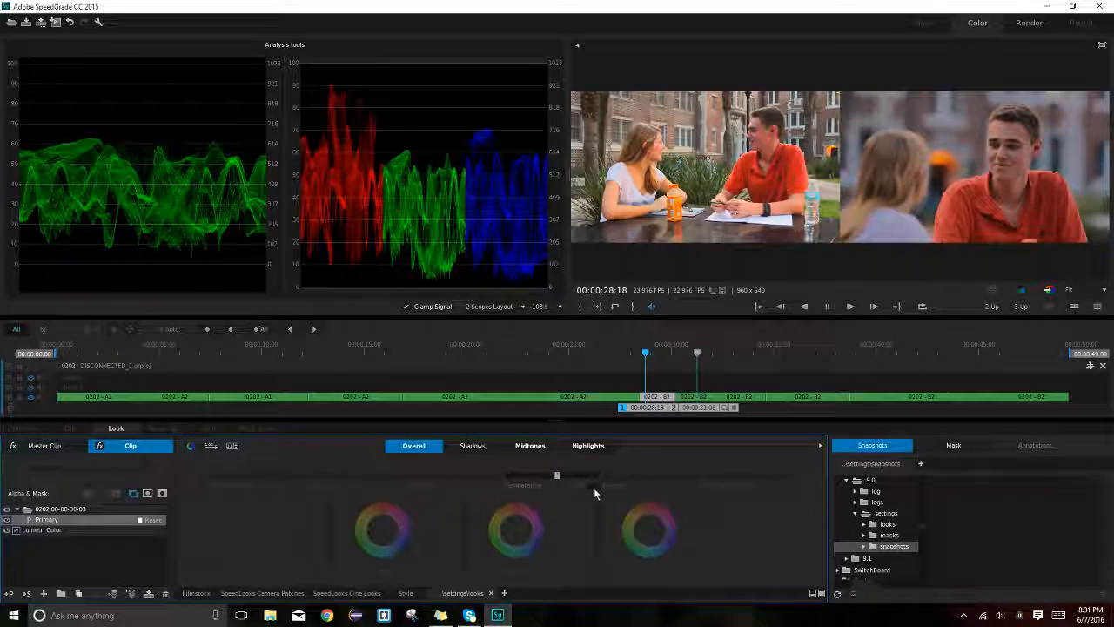
- Clear the Primary layer's highlights and midtones adjustments, check the shadows, and return to the overall range
{"action": "left_click", "coordinate": [588, 446]}
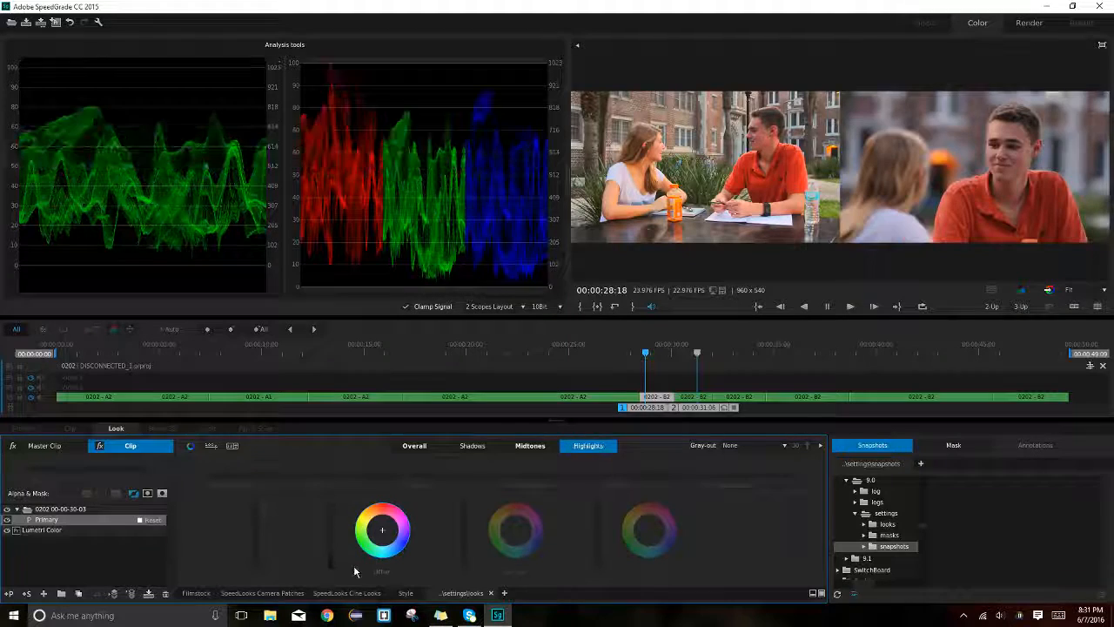
{"action": "left_click", "coordinate": [533, 446]}
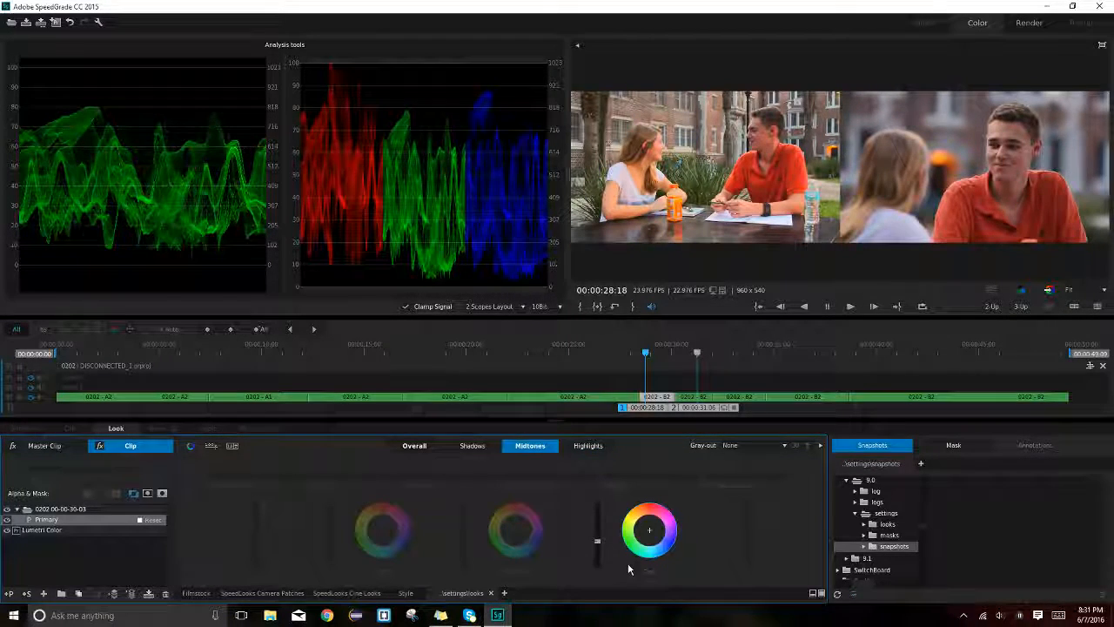
{"action": "left_click", "coordinate": [472, 447]}
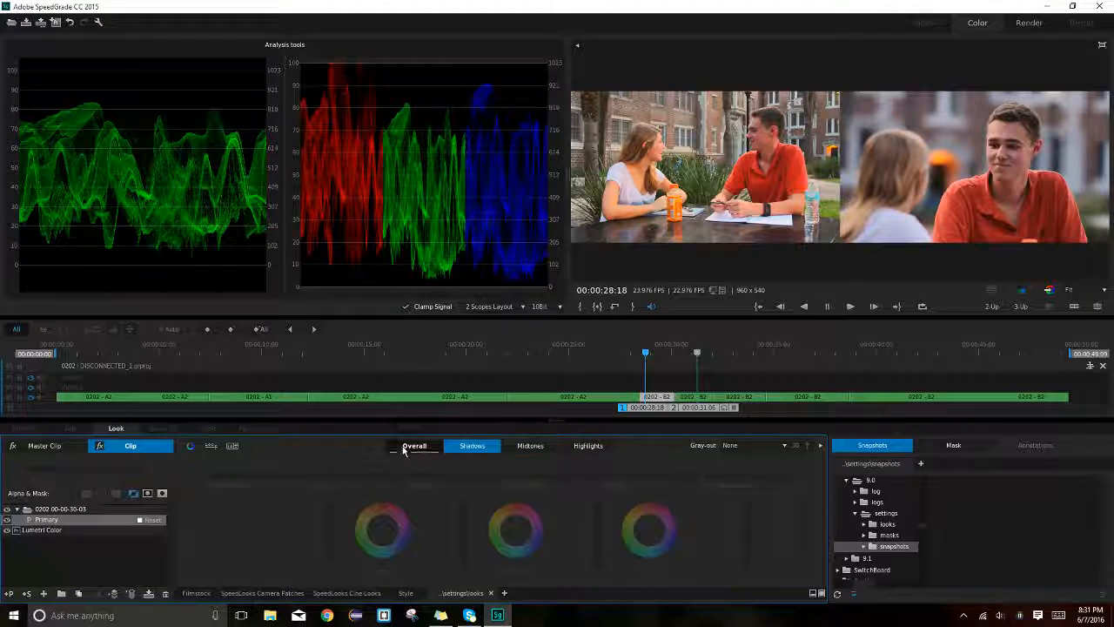
{"action": "left_click", "coordinate": [409, 446]}
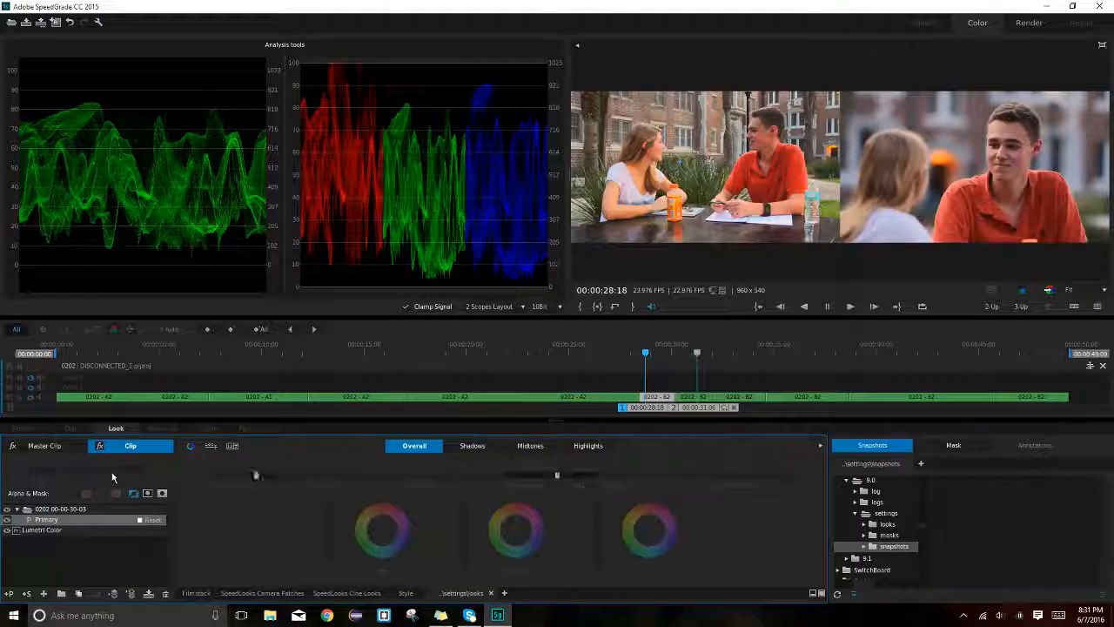
- Check the close-up with its look group switched off, and raise the Primary layer's temperature and contrast slightly
{"action": "left_click", "coordinate": [10, 515]}
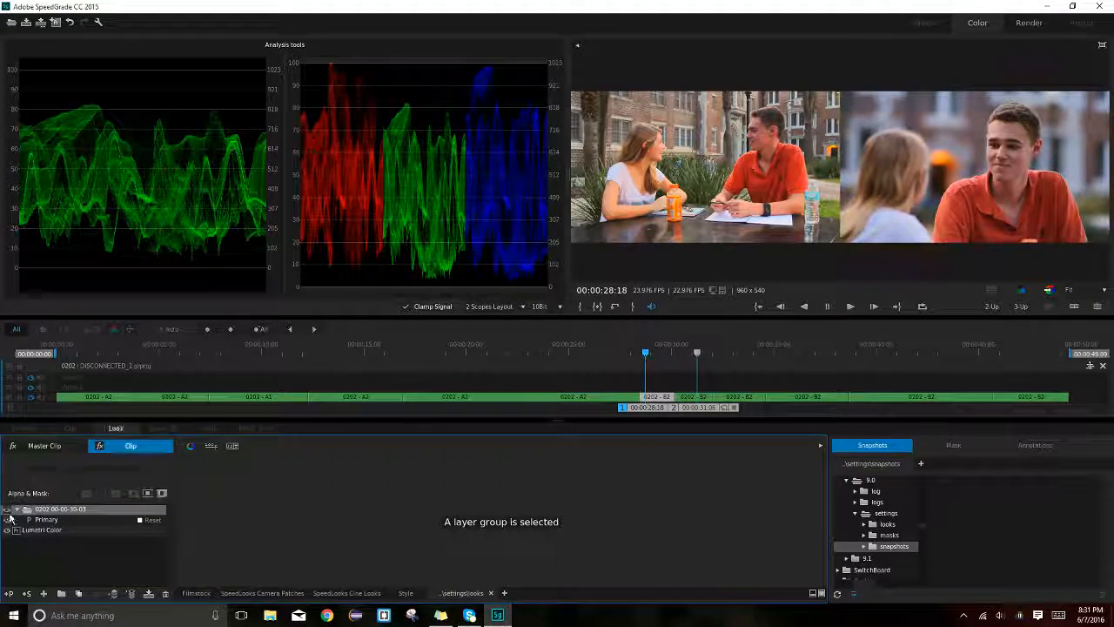
{"action": "left_click", "coordinate": [42, 520]}
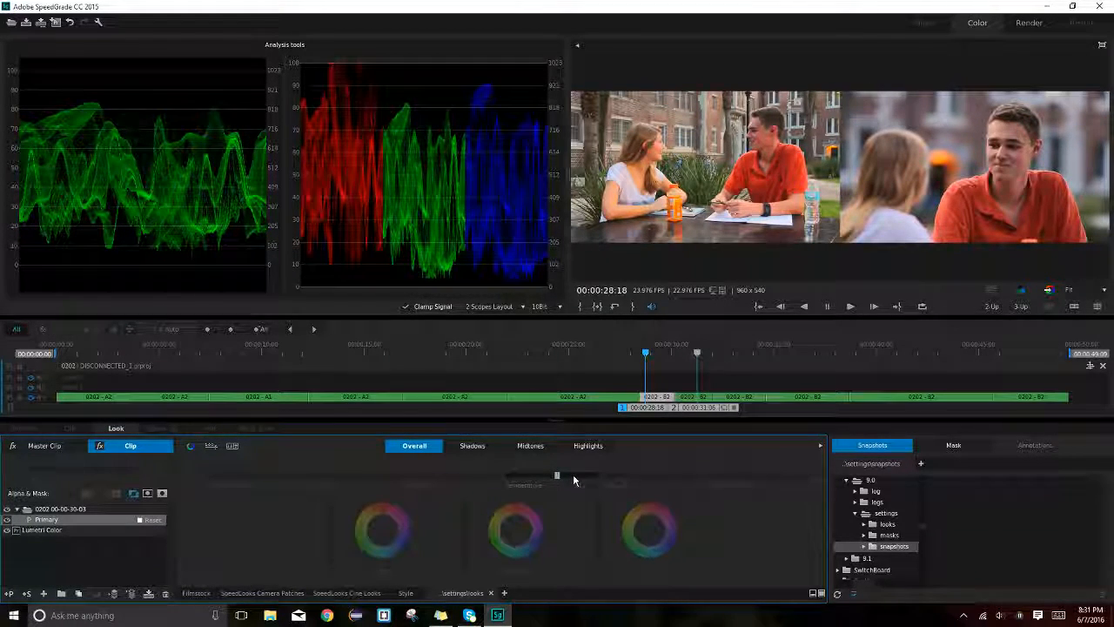
{"action": "mouse_move", "coordinate": [573, 478]}
{"action": "left_mouse_down"}
{"action": "mouse_move", "coordinate": [590, 478]}
{"action": "mouse_move", "coordinate": [561, 476]}
{"action": "left_mouse_up"}
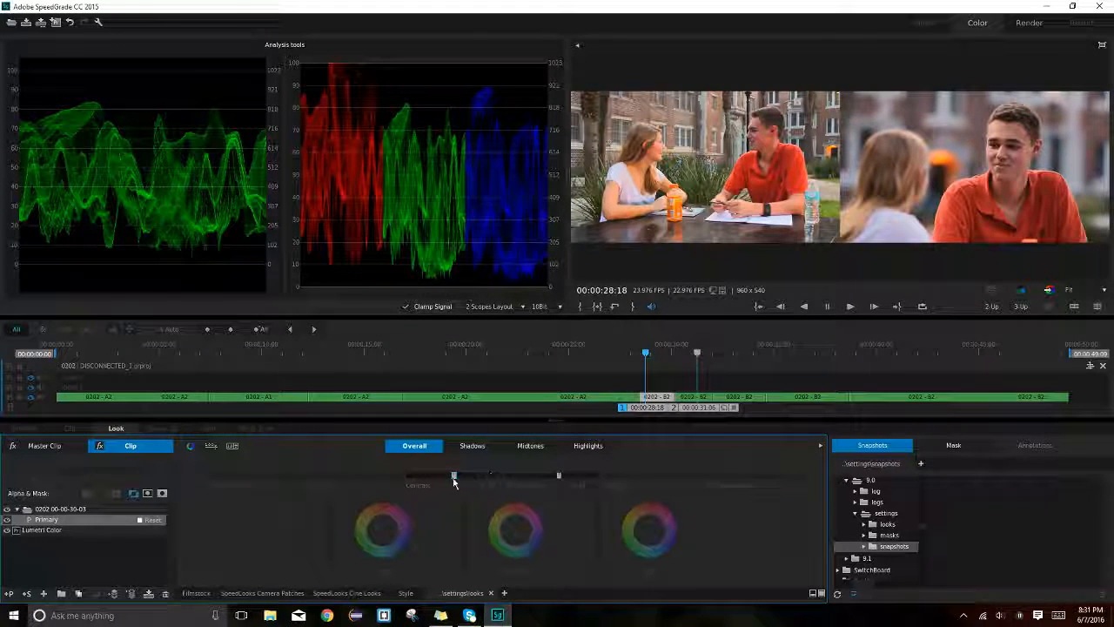
{"action": "left_click_drag", "start_coordinate": [454, 475], "coordinate": [450, 475]}
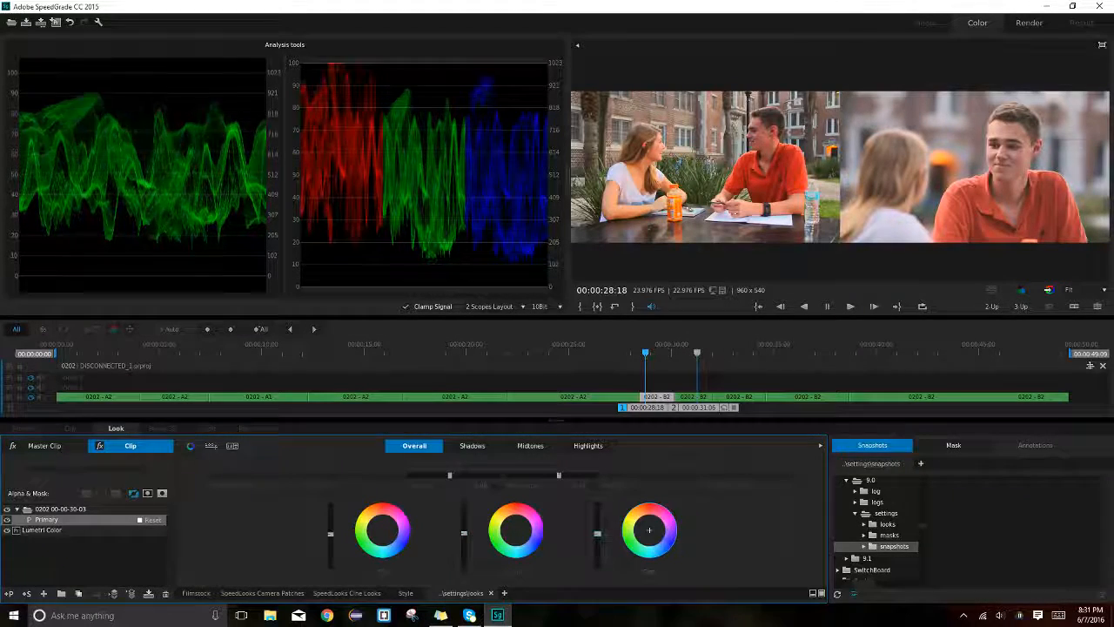
{"action": "left_click_drag", "start_coordinate": [451, 475], "coordinate": [458, 475]}
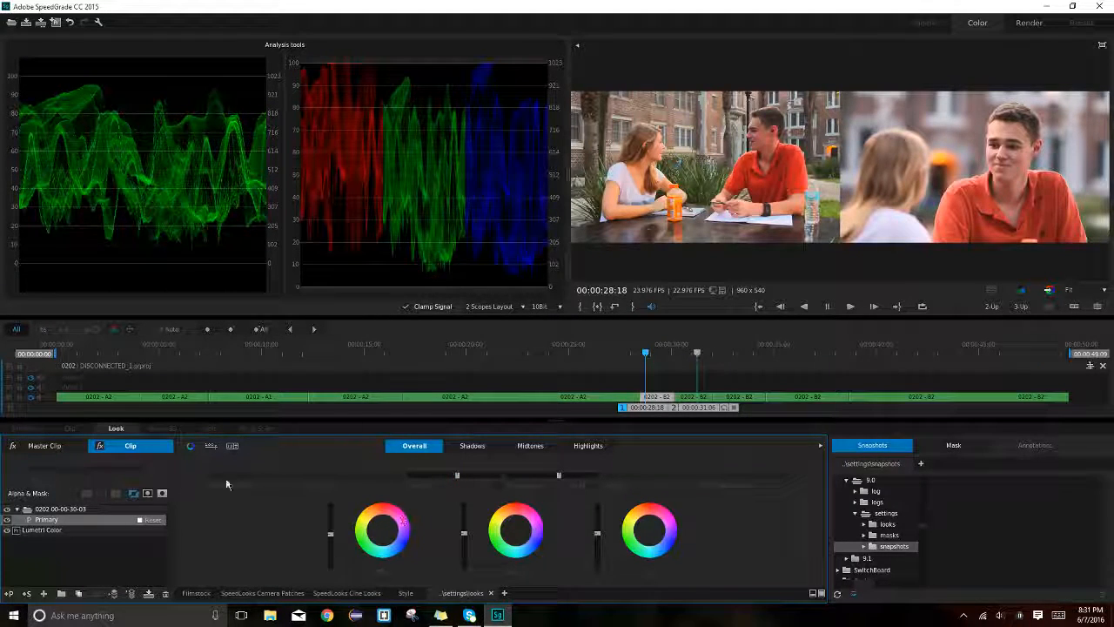
- Raise the input saturation, final saturation and temperature of the man's close-up slightly
{"action": "left_click_drag", "start_coordinate": [256, 476], "coordinate": [262, 475]}
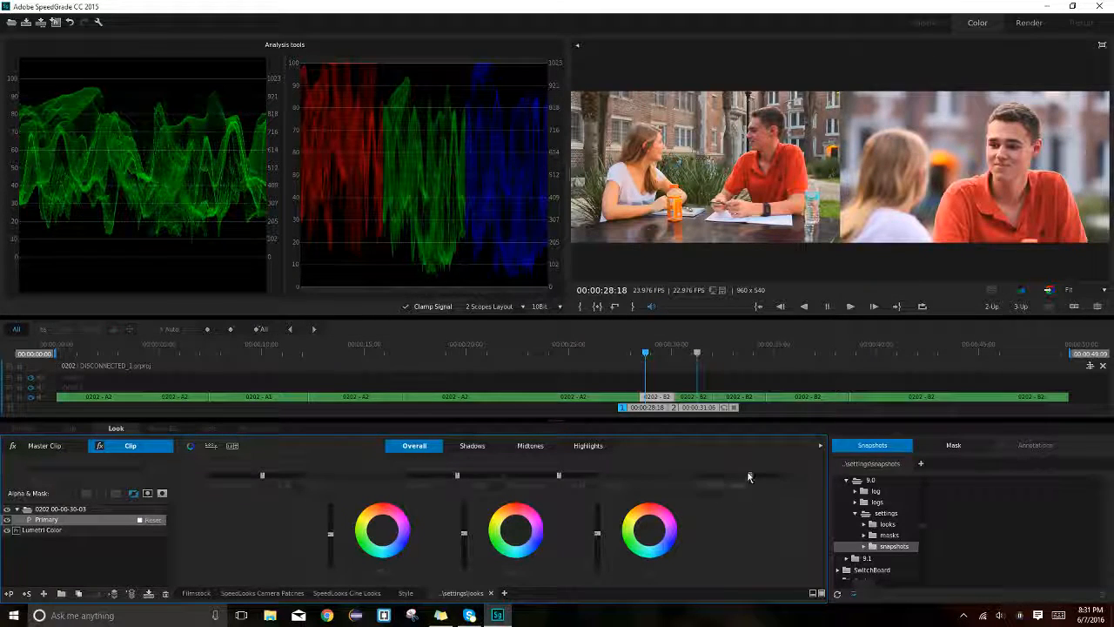
{"action": "left_click_drag", "start_coordinate": [748, 477], "coordinate": [754, 476]}
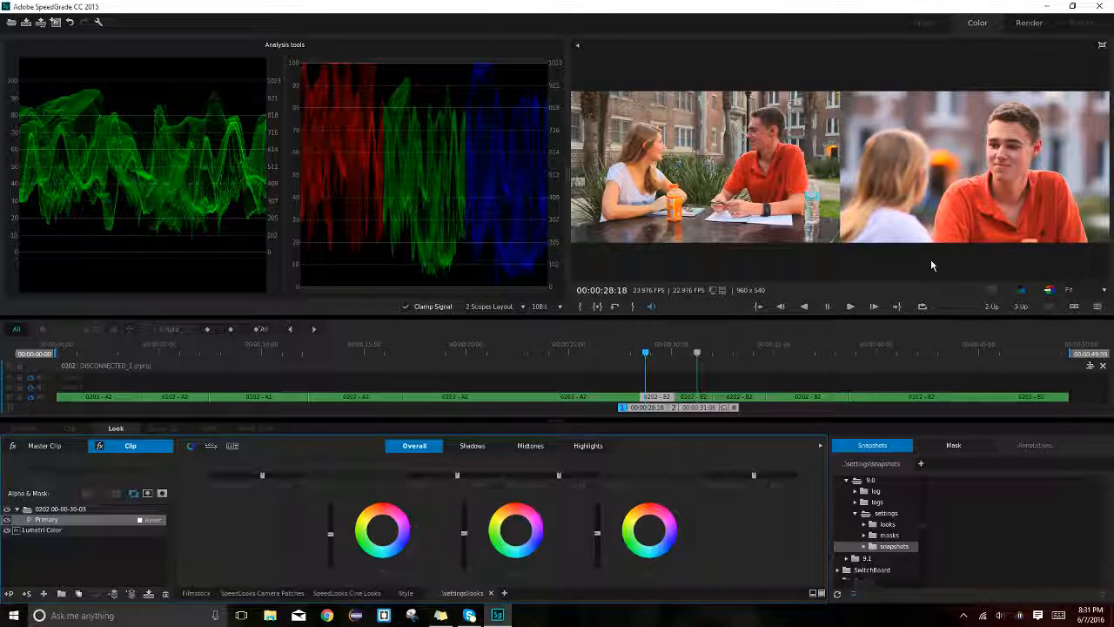
{"action": "left_click_drag", "start_coordinate": [562, 478], "coordinate": [563, 478]}
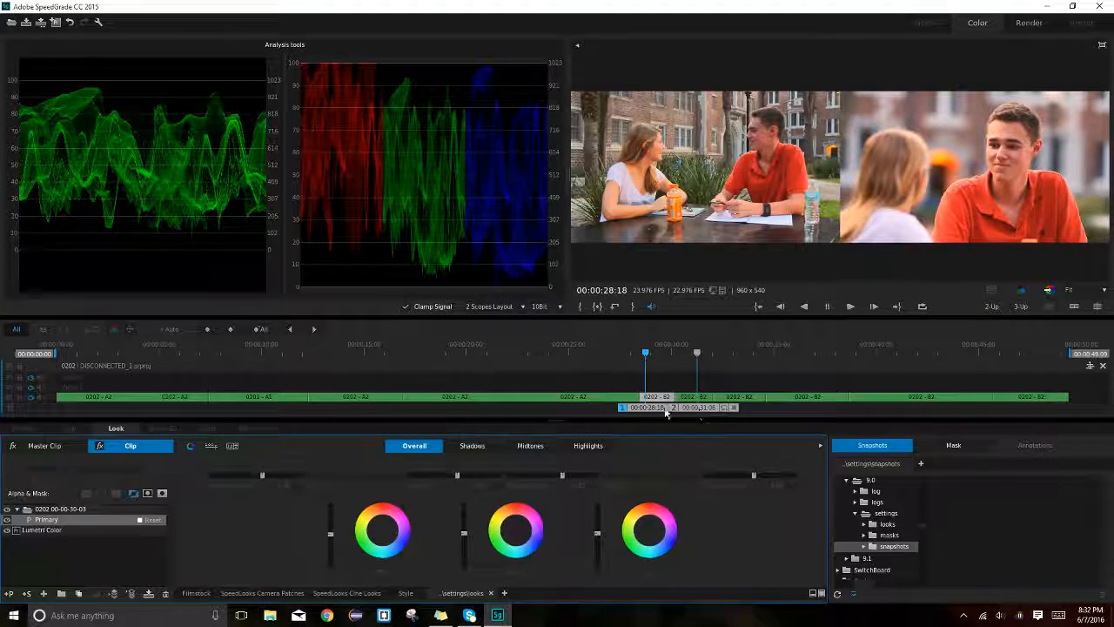
- Compare the man's close-up side by side with the woman's close-up and the earlier wide shot, and lower its temperature slightly
{"action": "mouse_move", "coordinate": [628, 413]}
{"action": "left_mouse_down"}
{"action": "mouse_move", "coordinate": [468, 408]}
{"action": "mouse_move", "coordinate": [702, 408]}
{"action": "mouse_move", "coordinate": [621, 411]}
{"action": "mouse_move", "coordinate": [687, 409]}
{"action": "left_mouse_up"}
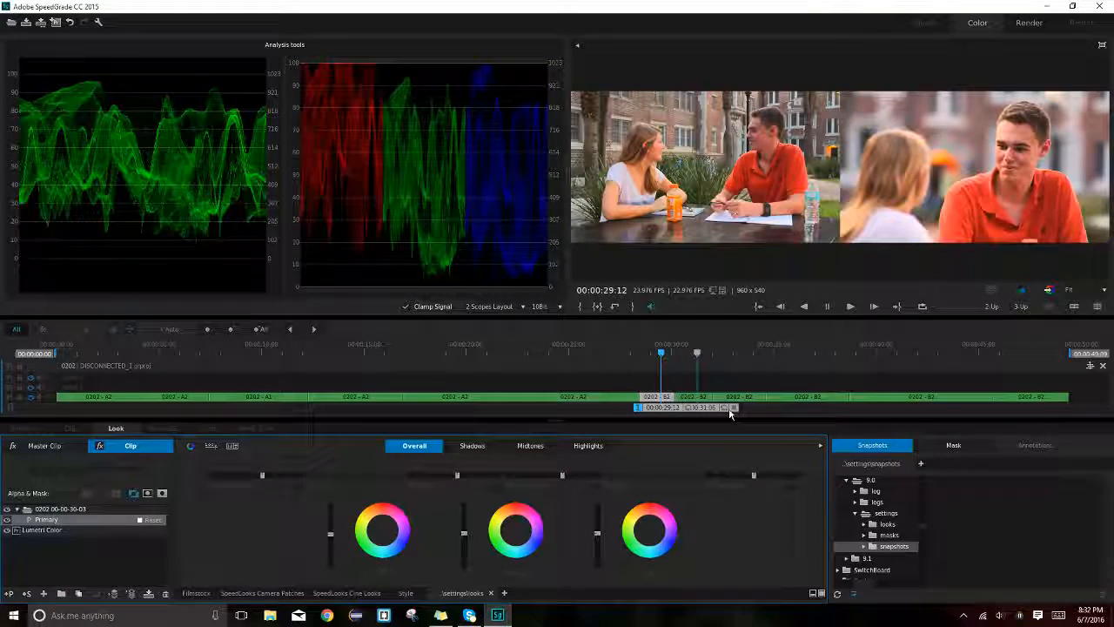
{"action": "left_click_drag", "start_coordinate": [716, 410], "coordinate": [599, 414]}
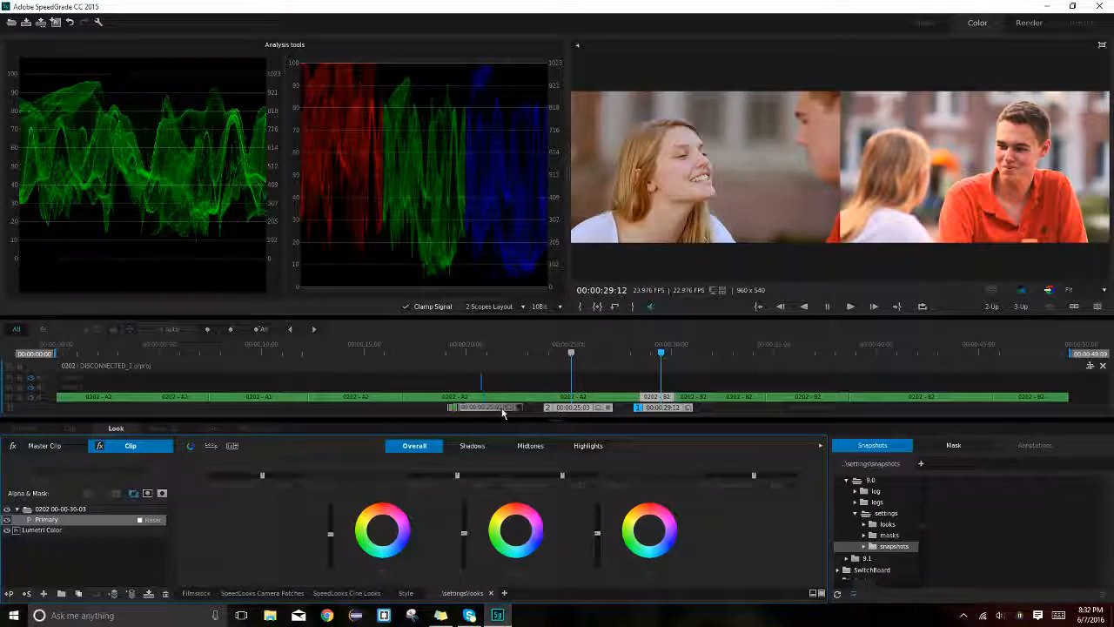
{"action": "left_click", "coordinate": [502, 413]}
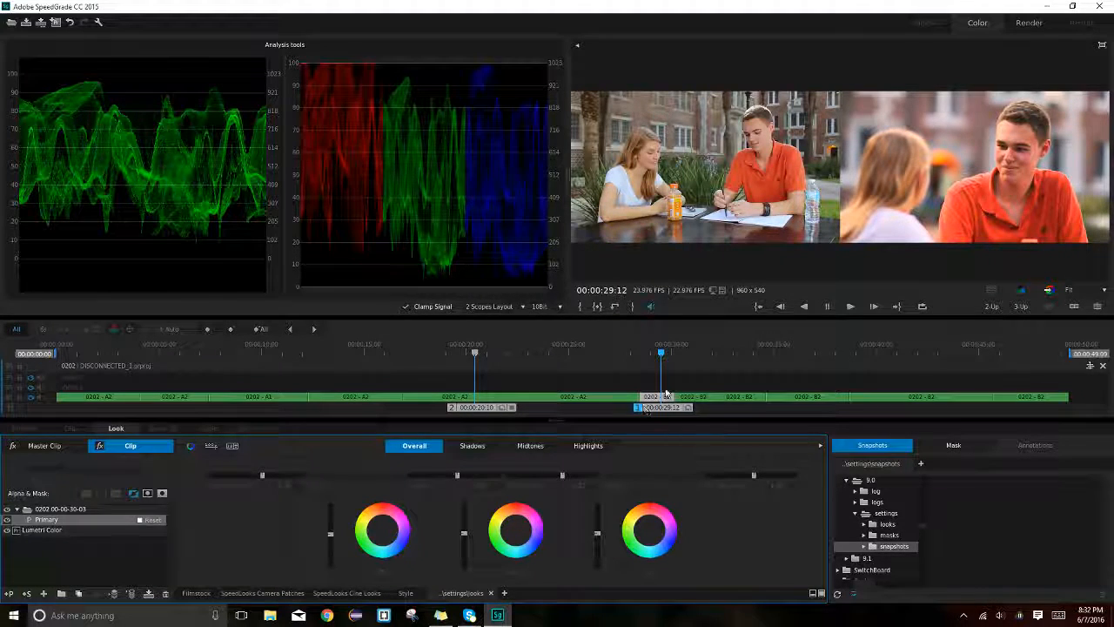
{"action": "mouse_move", "coordinate": [562, 476]}
{"action": "left_click_drag", "start_coordinate": [561, 477], "coordinate": [558, 476]}
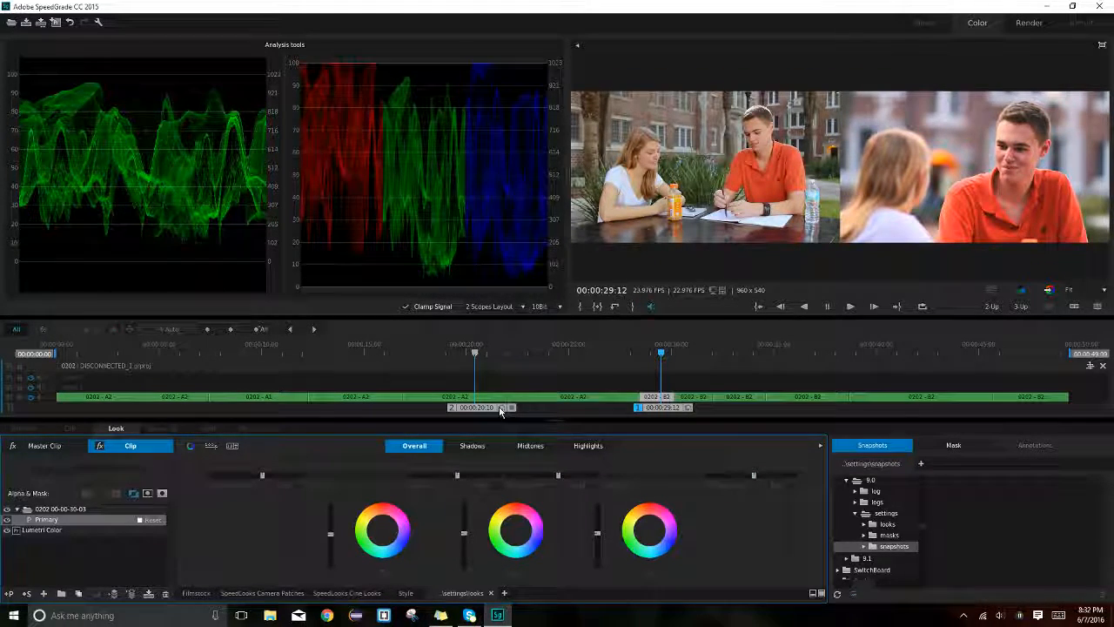
- Compare the woman's close-up side by side with a later frame of itself and with the man's close-up
{"action": "left_click_drag", "start_coordinate": [500, 407], "coordinate": [587, 410]}
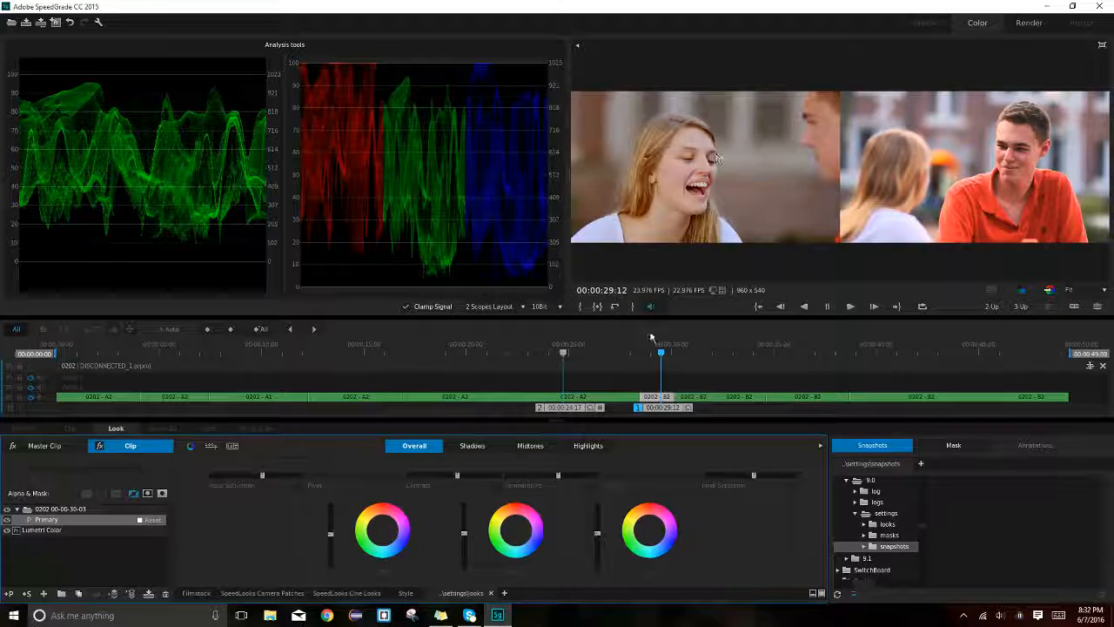
{"action": "left_click", "coordinate": [606, 400]}
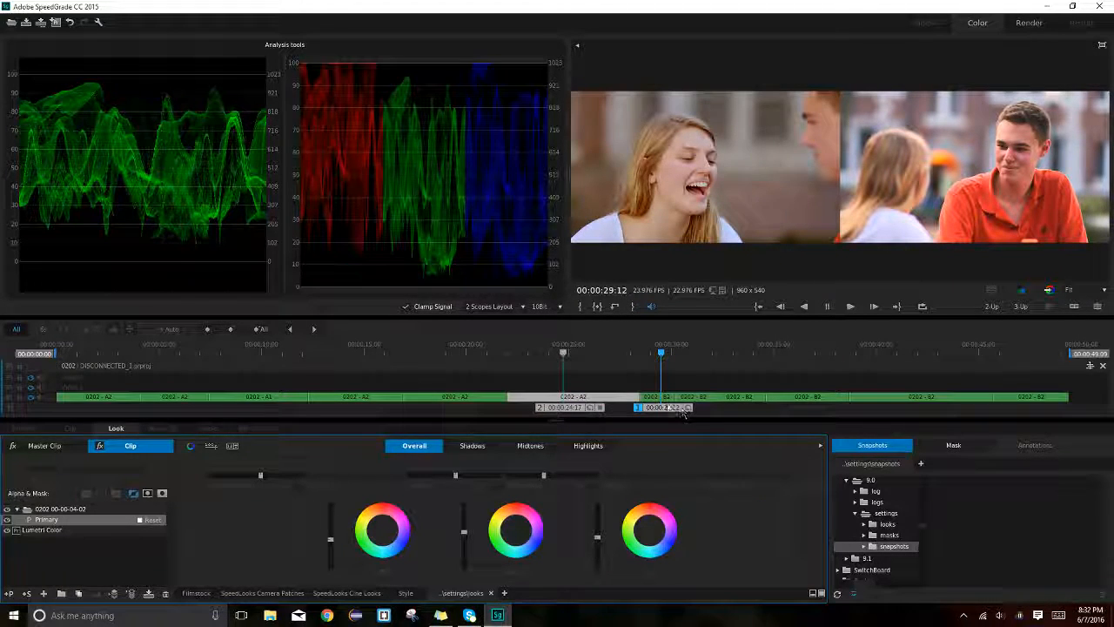
{"action": "left_click_drag", "start_coordinate": [687, 413], "coordinate": [621, 402]}
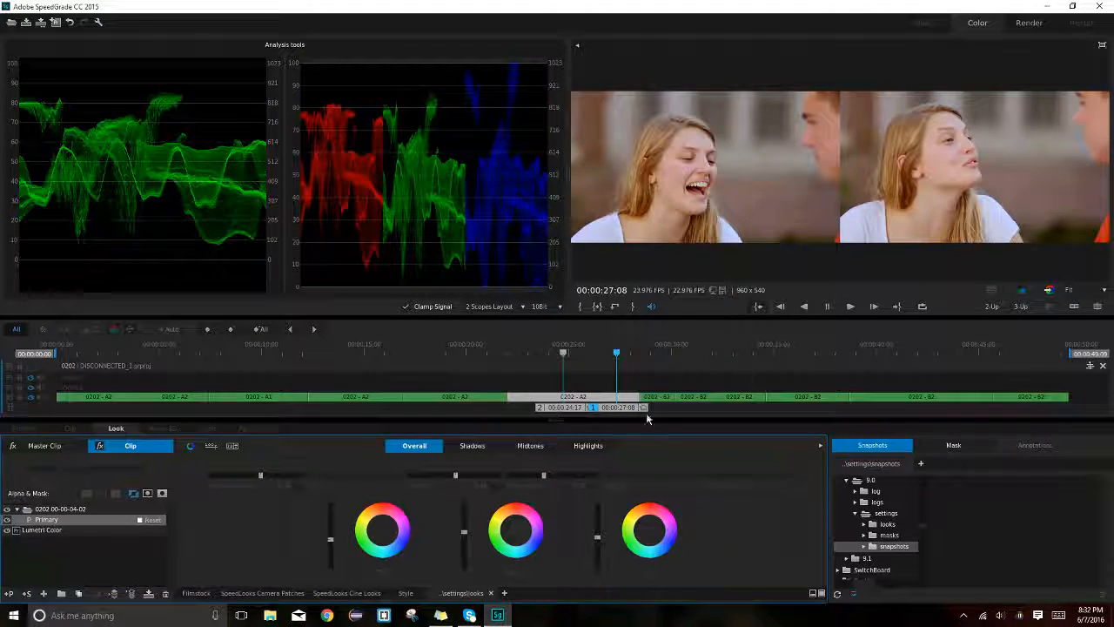
{"action": "mouse_move", "coordinate": [644, 409]}
{"action": "left_mouse_down"}
{"action": "mouse_move", "coordinate": [694, 410]}
{"action": "mouse_move", "coordinate": [615, 411]}
{"action": "mouse_move", "coordinate": [605, 432]}
{"action": "mouse_move", "coordinate": [646, 410]}
{"action": "left_mouse_up"}
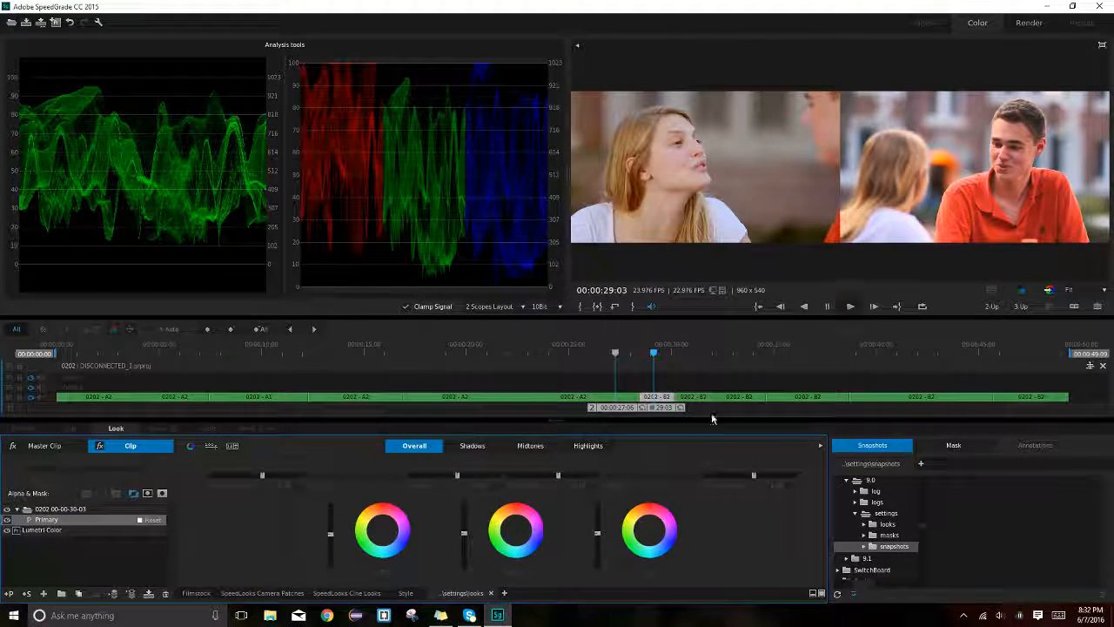
- Return to a single playhead, review the scene across the wide shots, and go back to the man's close-up
{"action": "left_click", "coordinate": [644, 408]}
{"action": "left_click", "coordinate": [466, 352]}
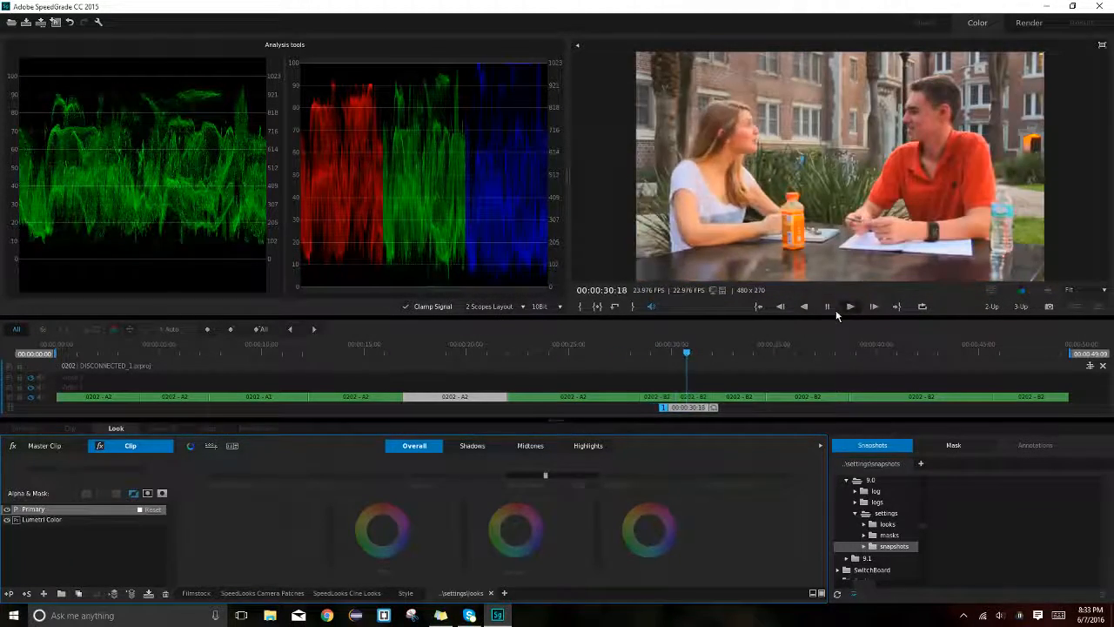
{"action": "left_click", "coordinate": [836, 310]}
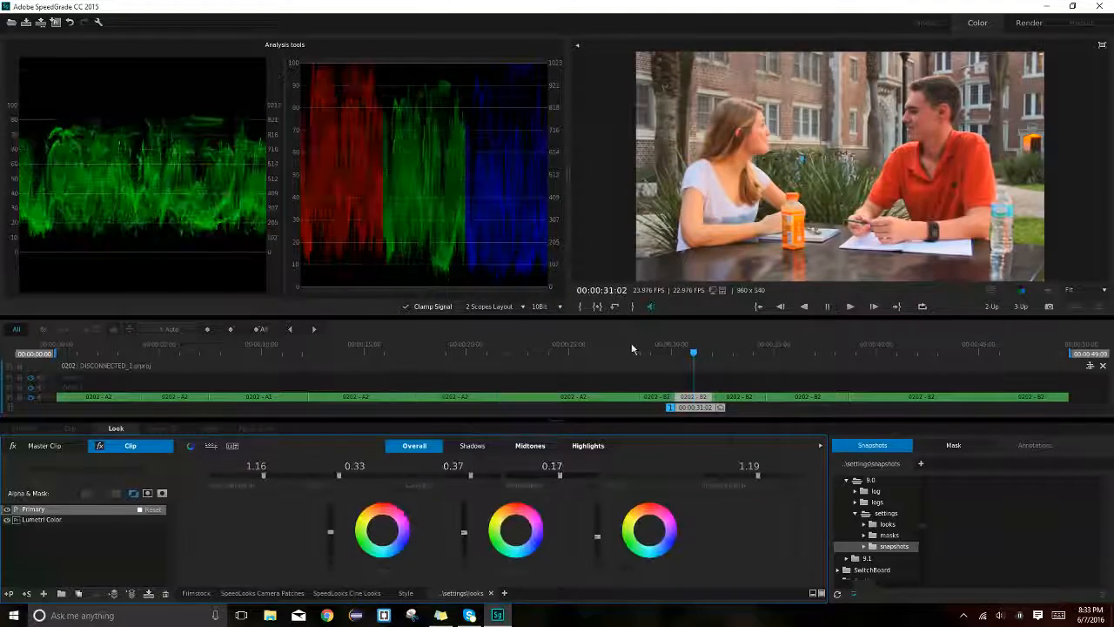
{"action": "left_click", "coordinate": [666, 349]}
{"action": "mouse_move", "coordinate": [619, 357]}
{"action": "left_mouse_down"}
{"action": "mouse_move", "coordinate": [607, 355]}
{"action": "mouse_move", "coordinate": [636, 355]}
{"action": "left_mouse_up"}
{"action": "left_click", "coordinate": [655, 352]}
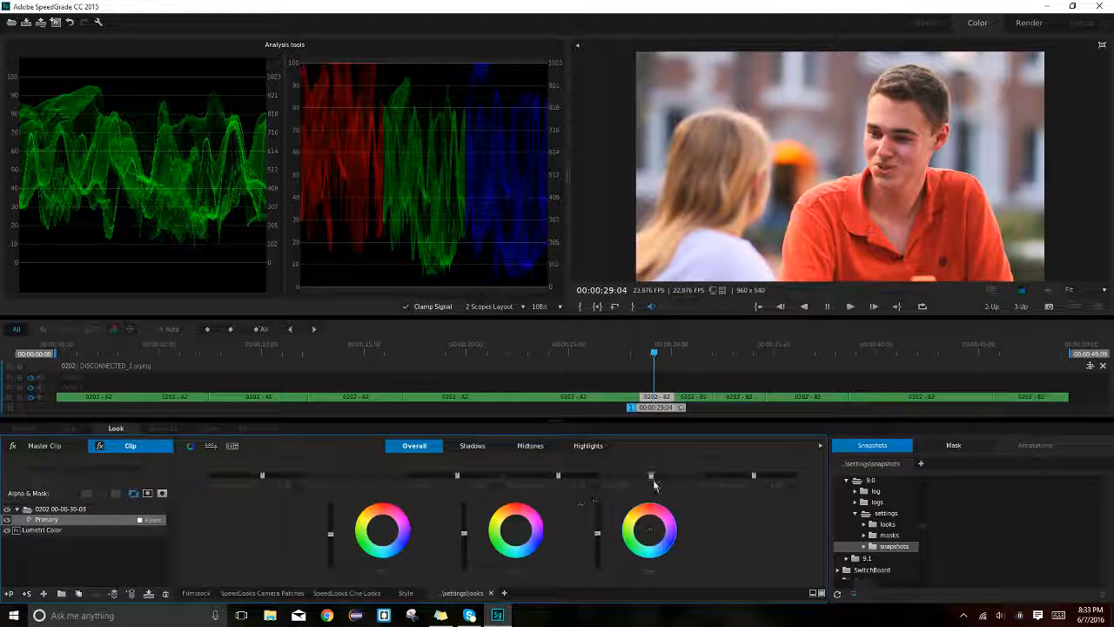
- Raise the magenta of the man's close-up slightly, checking it against the default value and the temperature
{"action": "left_click_drag", "start_coordinate": [653, 477], "coordinate": [655, 479]}
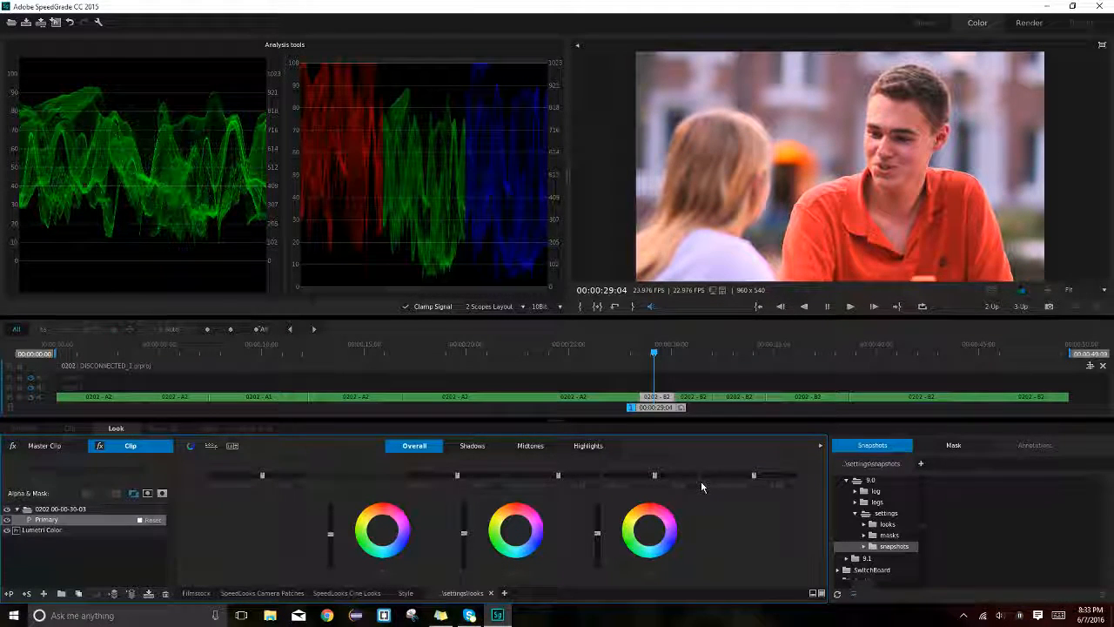
{"action": "left_click", "coordinate": [697, 490]}
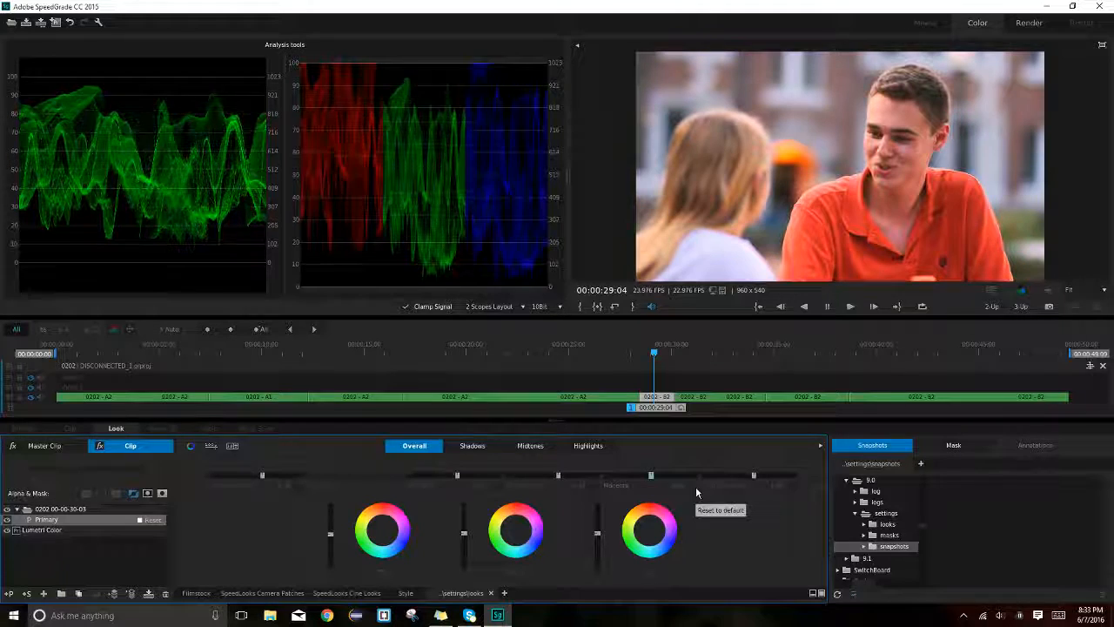
{"action": "key", "text": "ctrl+z"}
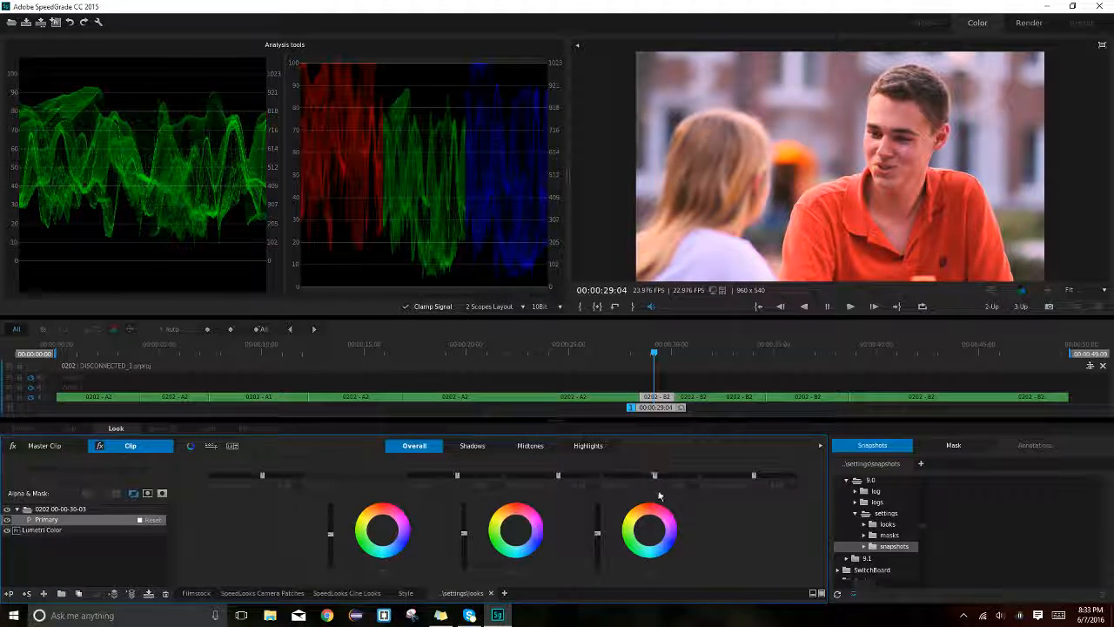
{"action": "left_click_drag", "start_coordinate": [658, 472], "coordinate": [663, 475]}
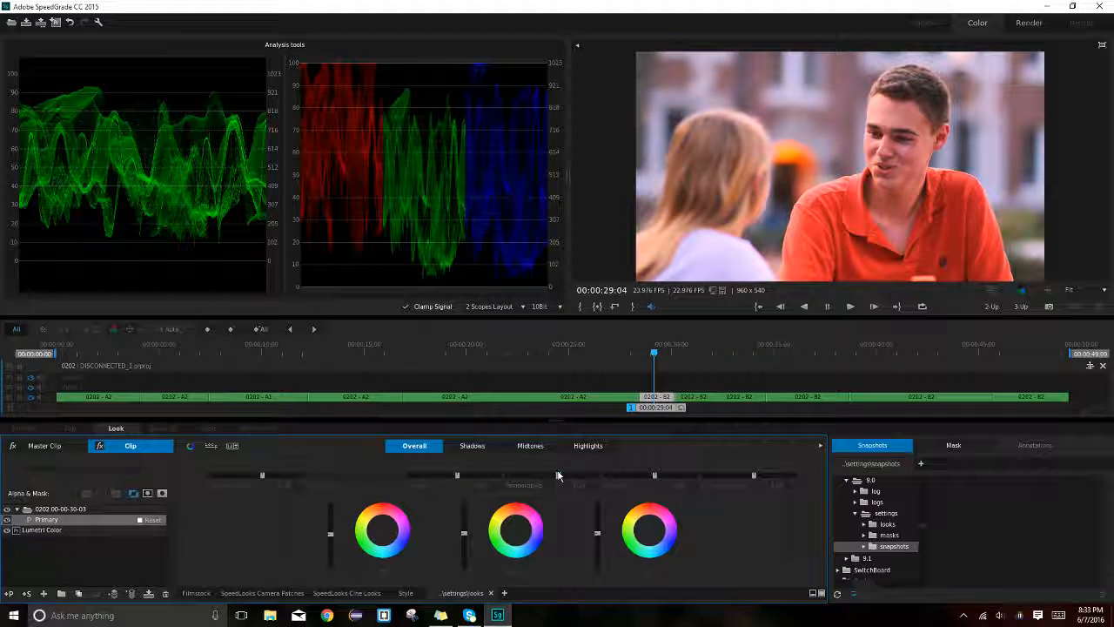
{"action": "left_click_drag", "start_coordinate": [558, 475], "coordinate": [558, 476]}
{"action": "left_click_drag", "start_coordinate": [655, 474], "coordinate": [654, 475]}
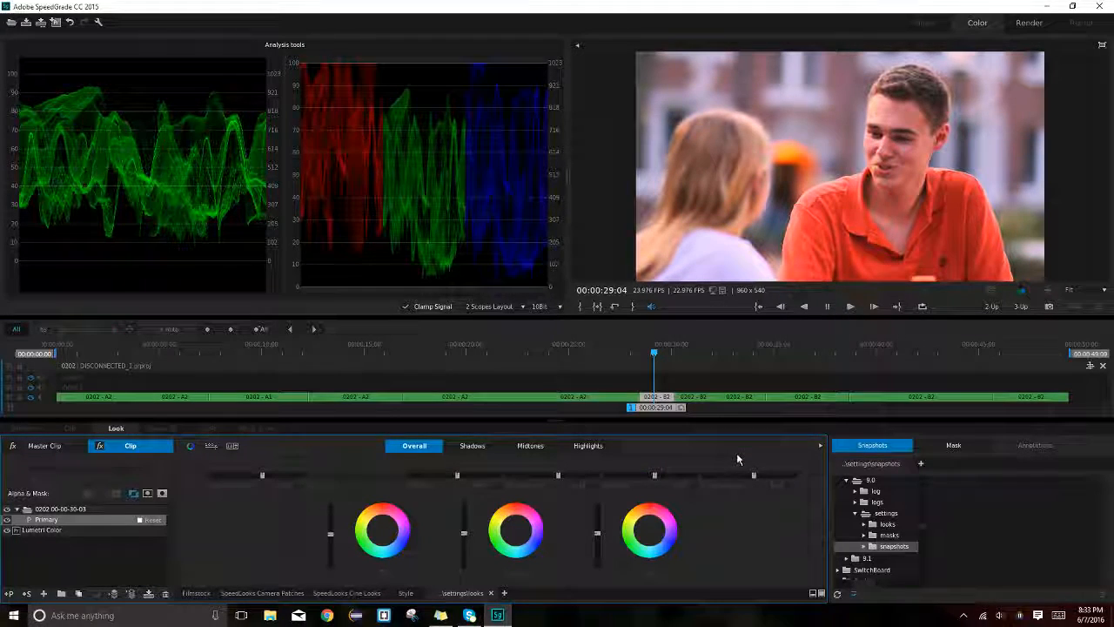
- On the woman's close-up, raise the magenta slightly, increase the gain and lower the gamma a little
{"action": "left_click", "coordinate": [610, 358]}
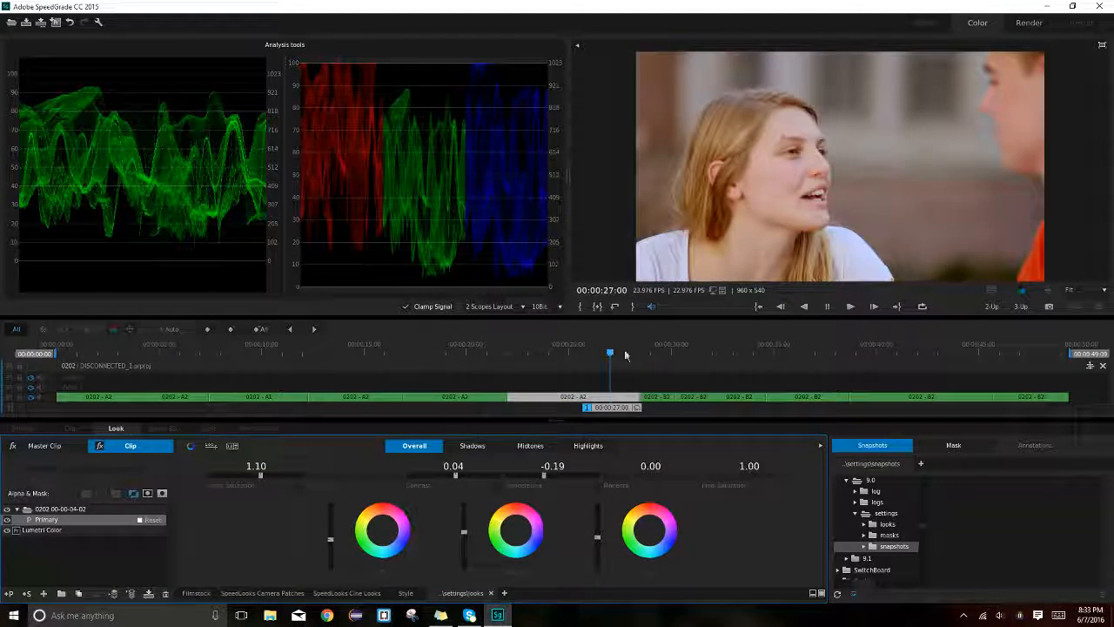
{"action": "left_click", "coordinate": [605, 358]}
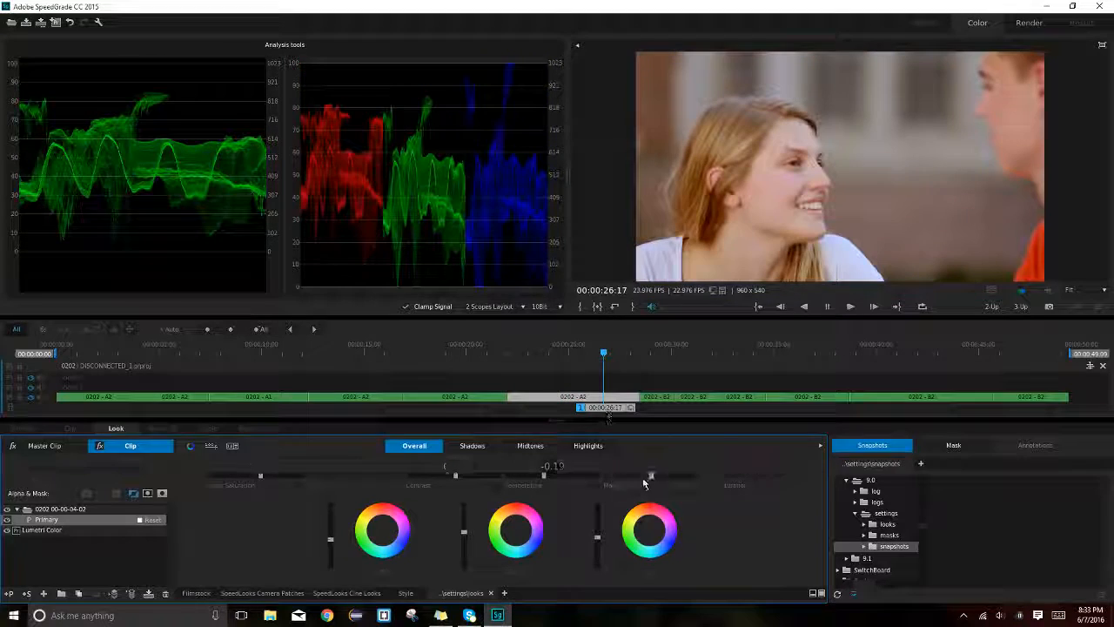
{"action": "left_click_drag", "start_coordinate": [654, 474], "coordinate": [655, 475]}
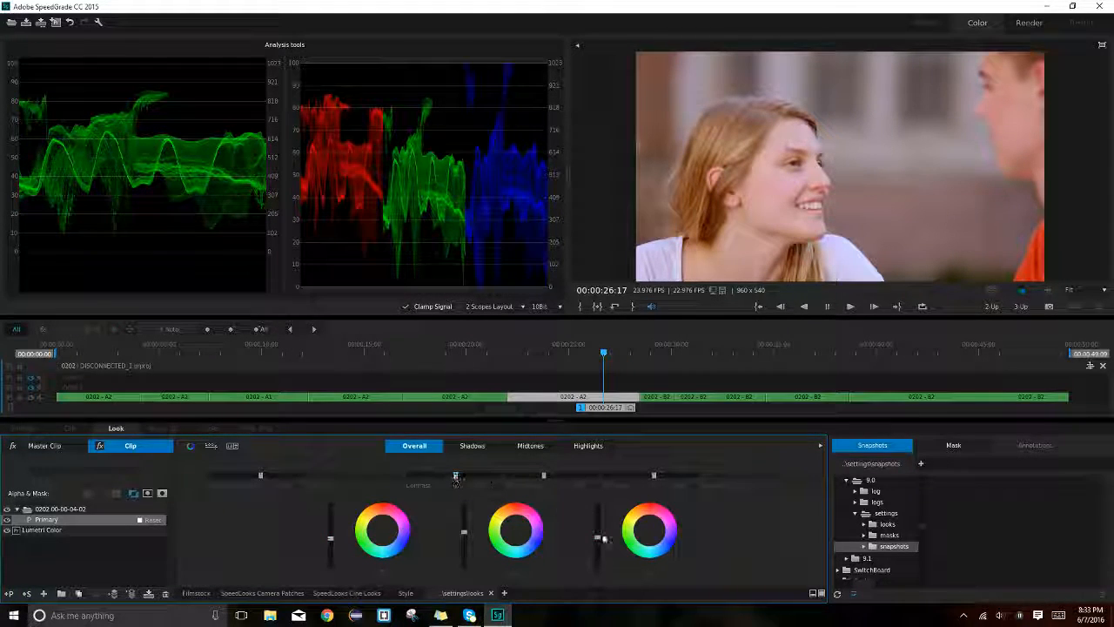
{"action": "left_click_drag", "start_coordinate": [598, 537], "coordinate": [598, 531]}
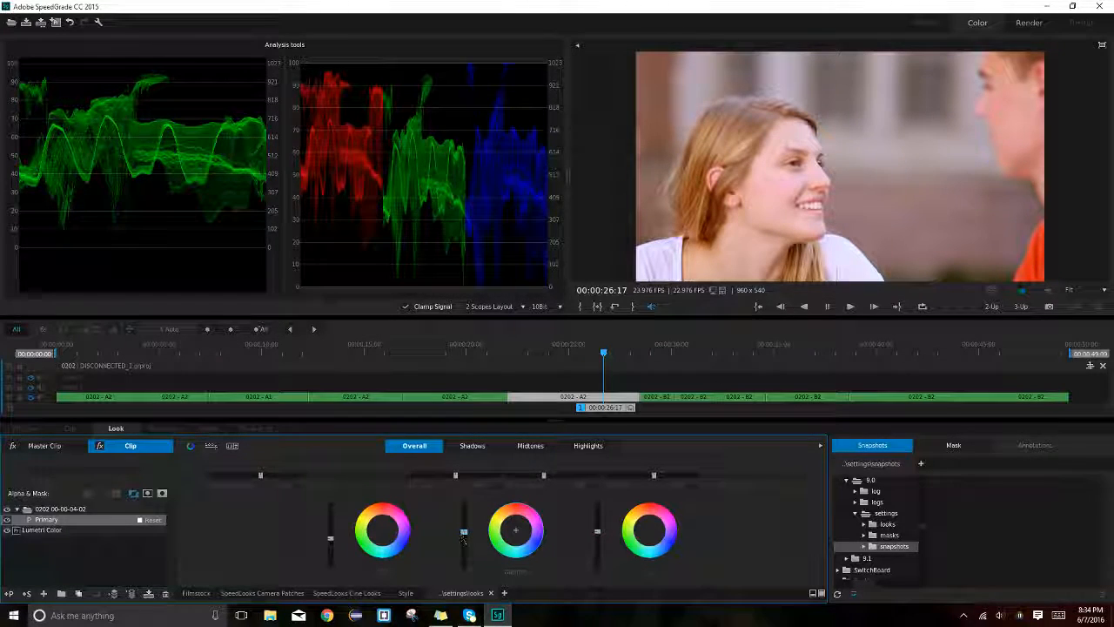
{"action": "left_click_drag", "start_coordinate": [464, 532], "coordinate": [464, 534]}
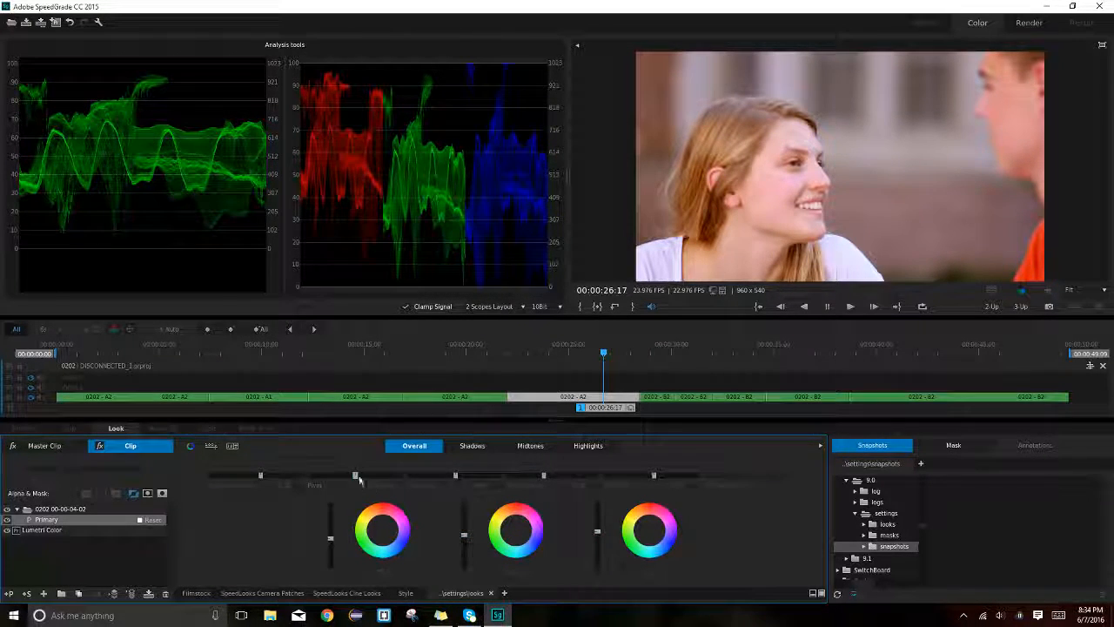
- Raise the pivot of the woman's close-up and fine-tune its contrast, comparing it with the wide shot before it
{"action": "left_click_drag", "start_coordinate": [356, 475], "coordinate": [383, 474]}
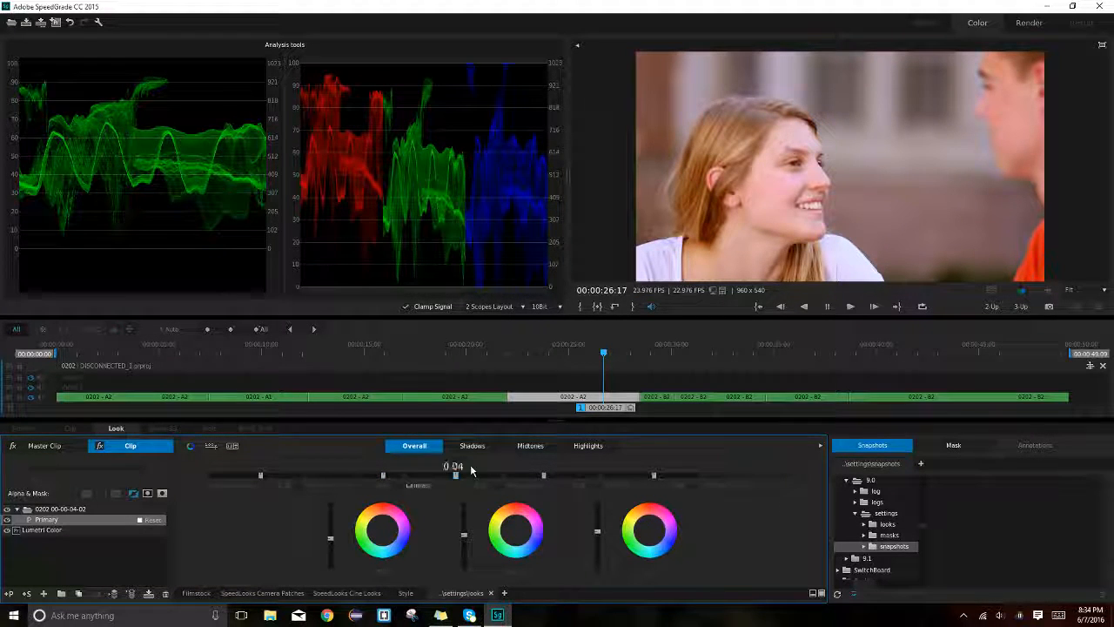
{"action": "left_click_drag", "start_coordinate": [471, 470], "coordinate": [476, 470]}
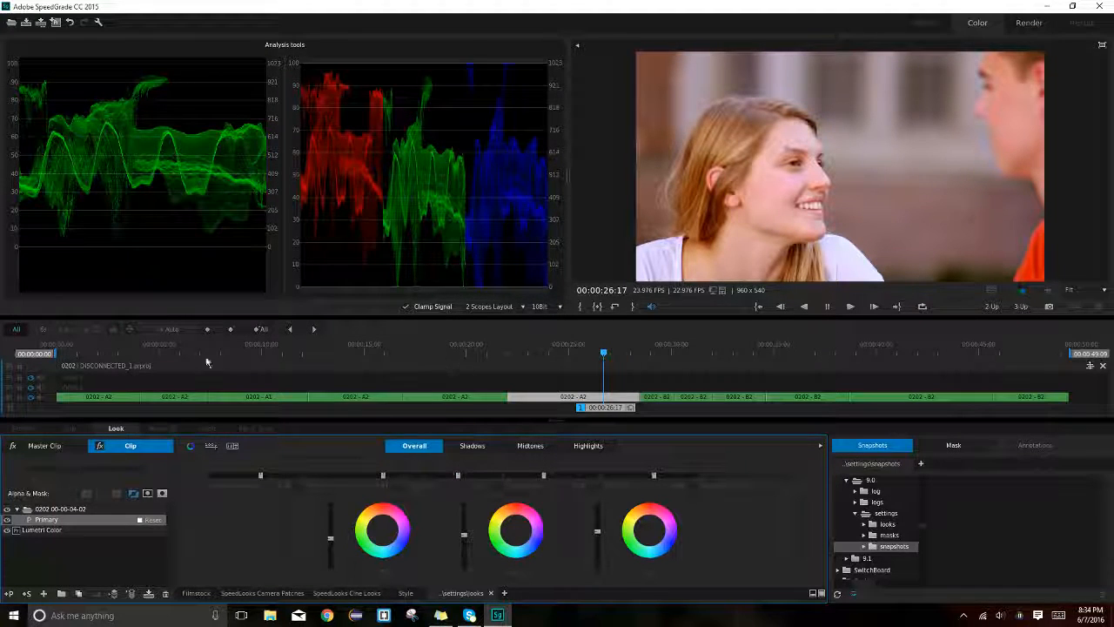
{"action": "left_click", "coordinate": [171, 354]}
{"action": "left_click", "coordinate": [492, 358]}
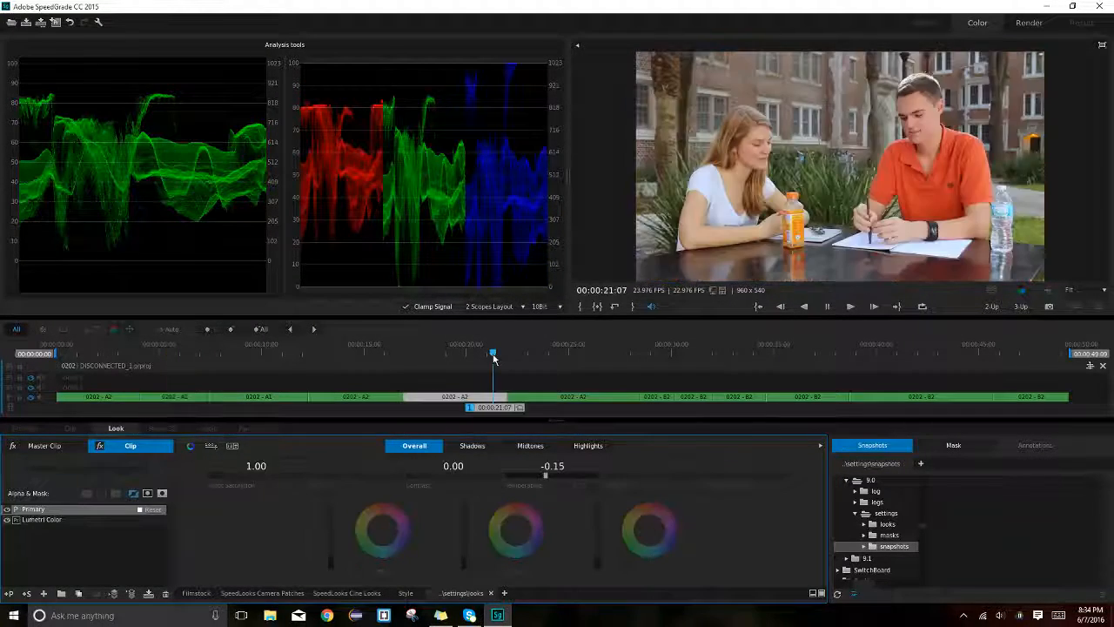
{"action": "left_click", "coordinate": [590, 355]}
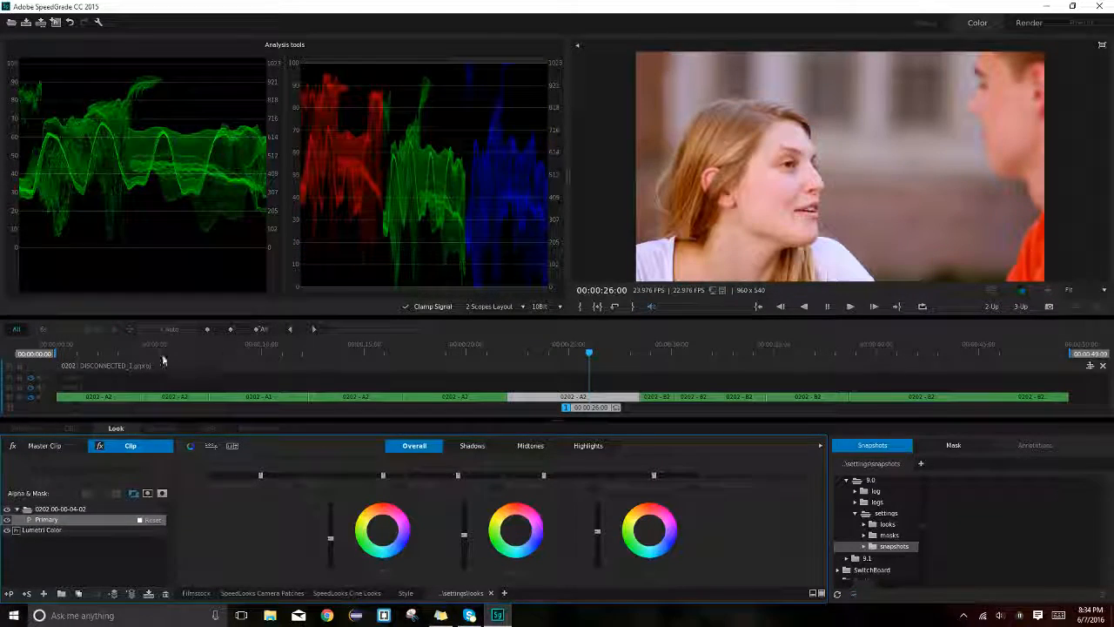
{"action": "left_click_drag", "start_coordinate": [458, 475], "coordinate": [459, 479]}
- Check the woman's close-up against the preceding wide shot again, fine-tune its magenta and raise its temperature slightly
{"action": "left_click", "coordinate": [482, 357]}
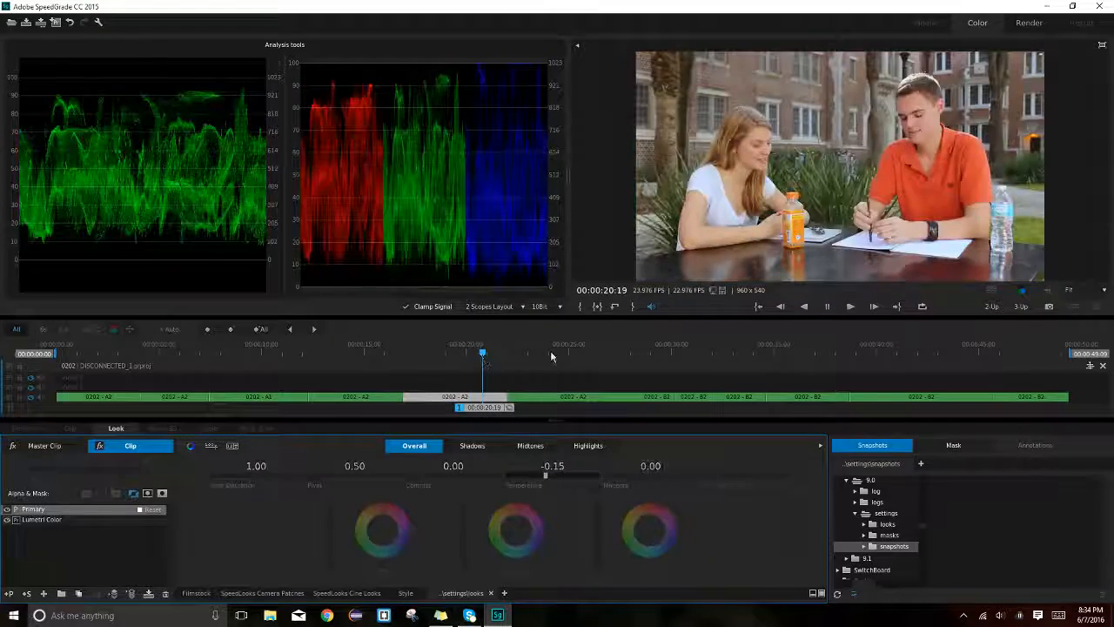
{"action": "left_click", "coordinate": [551, 356]}
{"action": "left_click", "coordinate": [479, 356]}
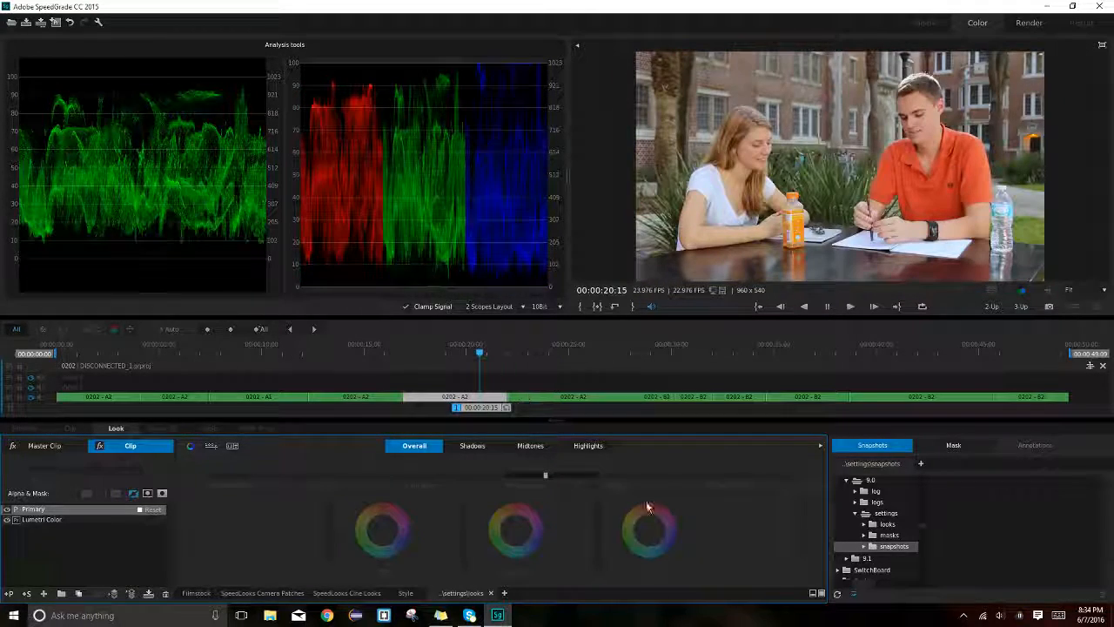
{"action": "left_click", "coordinate": [546, 356]}
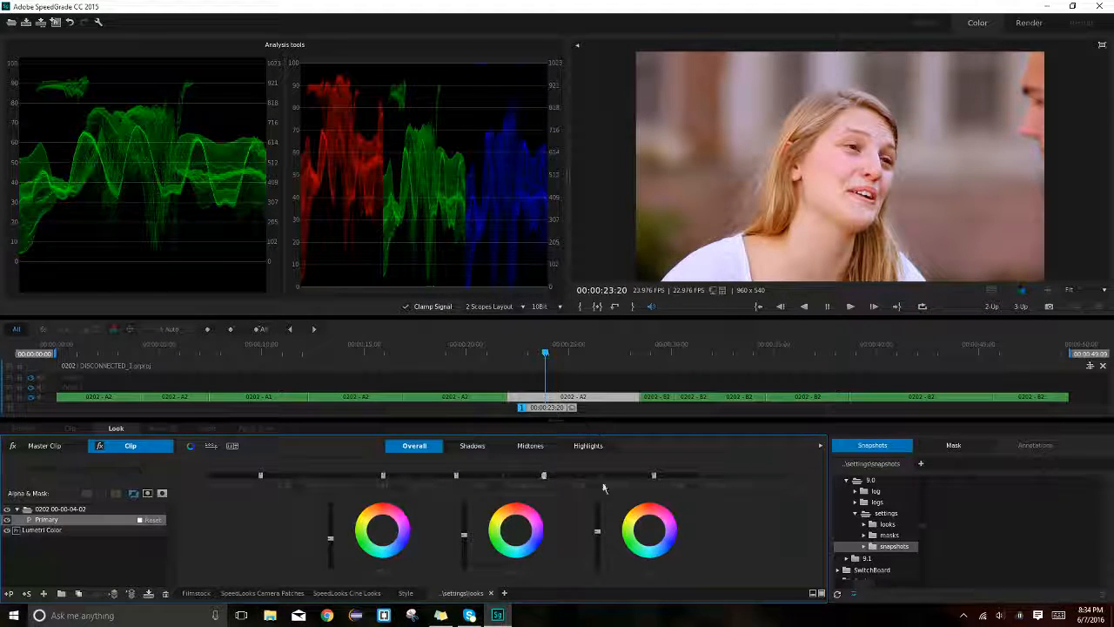
{"action": "left_click_drag", "start_coordinate": [657, 475], "coordinate": [659, 475]}
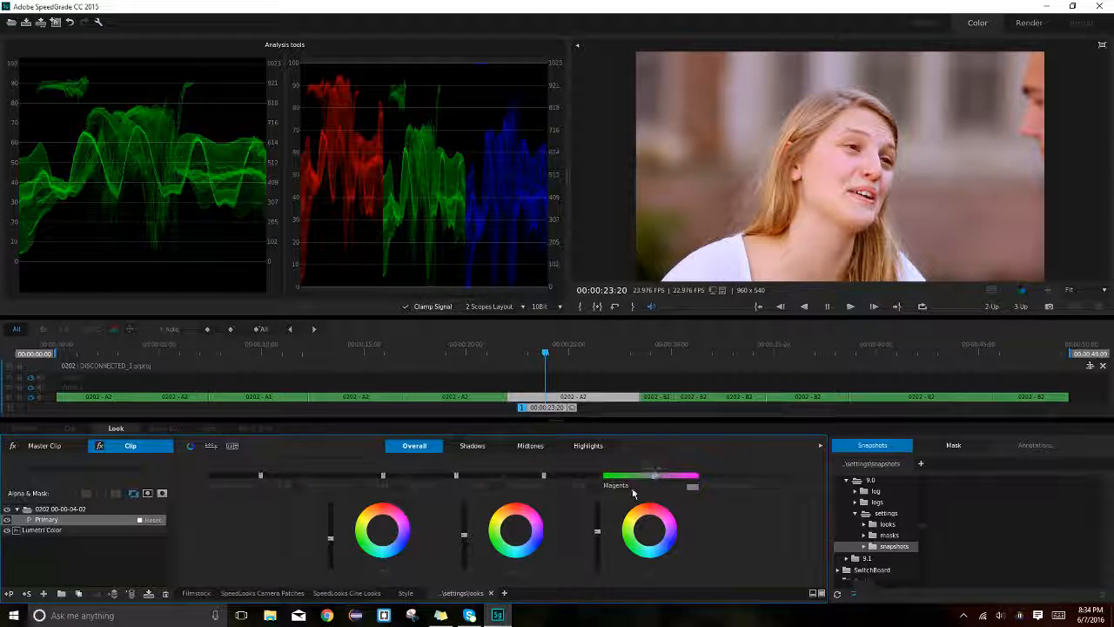
{"action": "left_click_drag", "start_coordinate": [543, 475], "coordinate": [547, 475]}
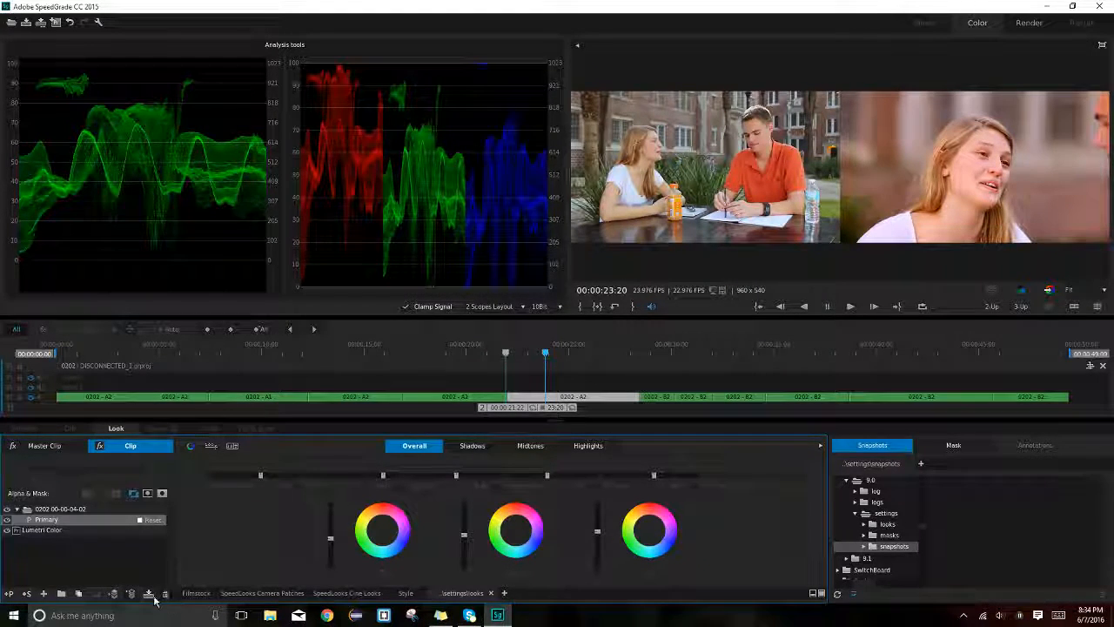
- Apply the saved look of the woman's close-up to her other close-ups at 00:00:14:12 and 00:00:05:09
{"action": "left_click", "coordinate": [353, 348]}
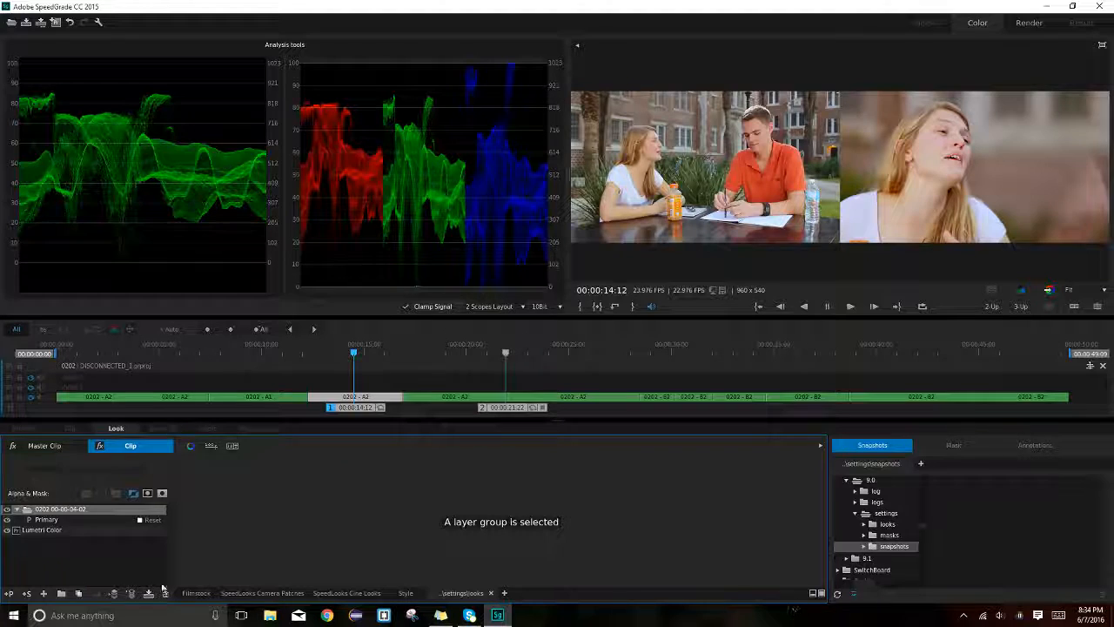
{"action": "left_click", "coordinate": [813, 594]}
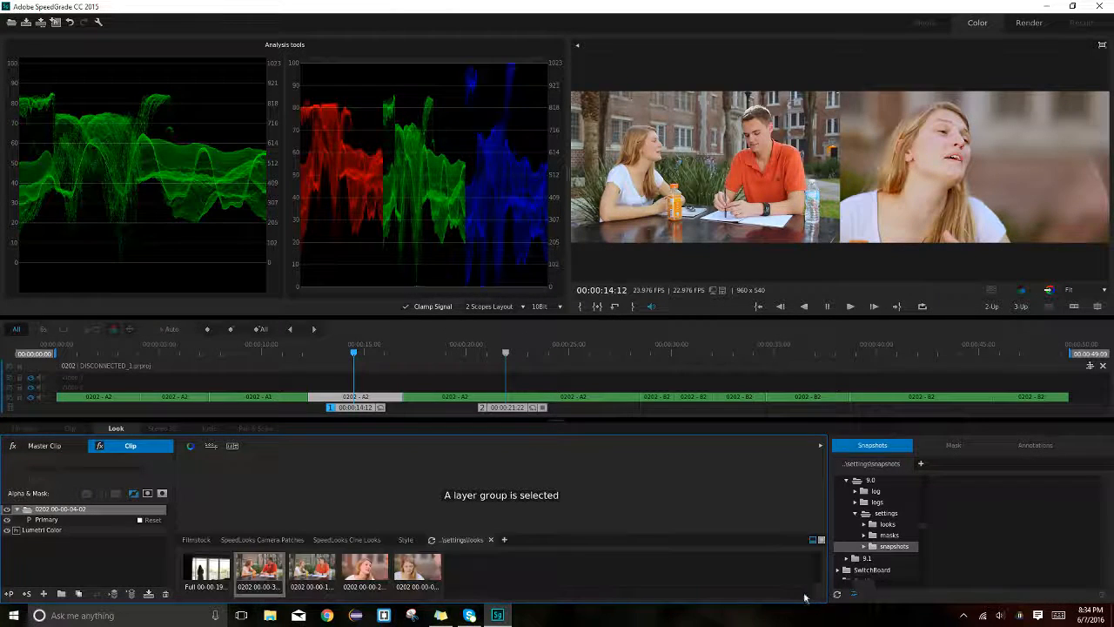
{"action": "double_click", "coordinate": [427, 568]}
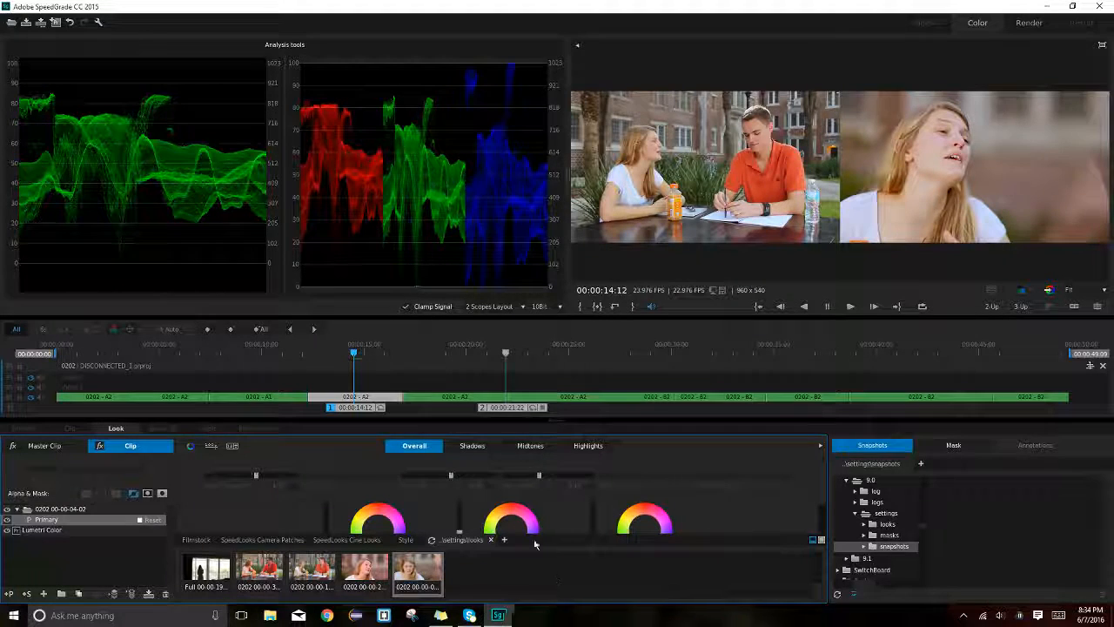
{"action": "left_click", "coordinate": [169, 367]}
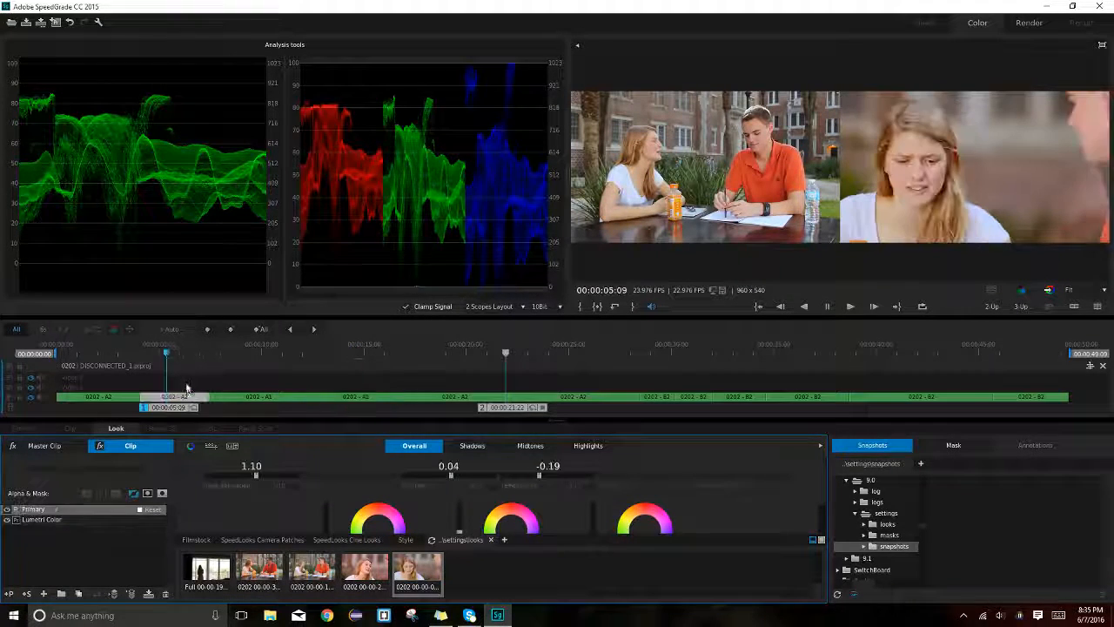
{"action": "double_click", "coordinate": [417, 567]}
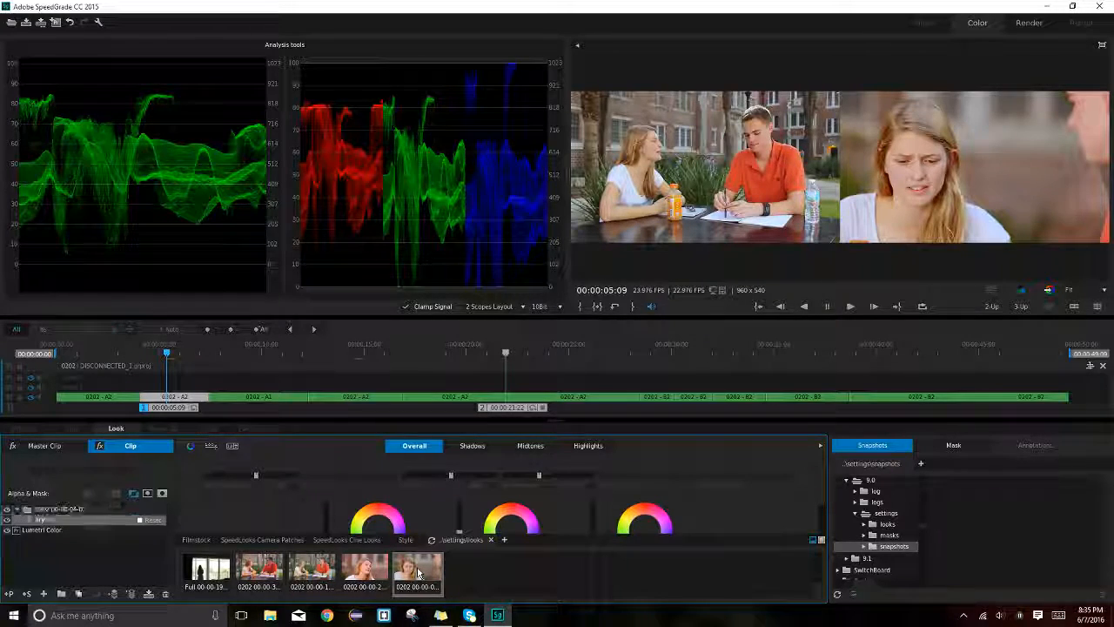
- Check the applied look with its Primary layer off, compare the woman's close-ups, close the split view and play from the start
{"action": "left_click", "coordinate": [7, 520]}
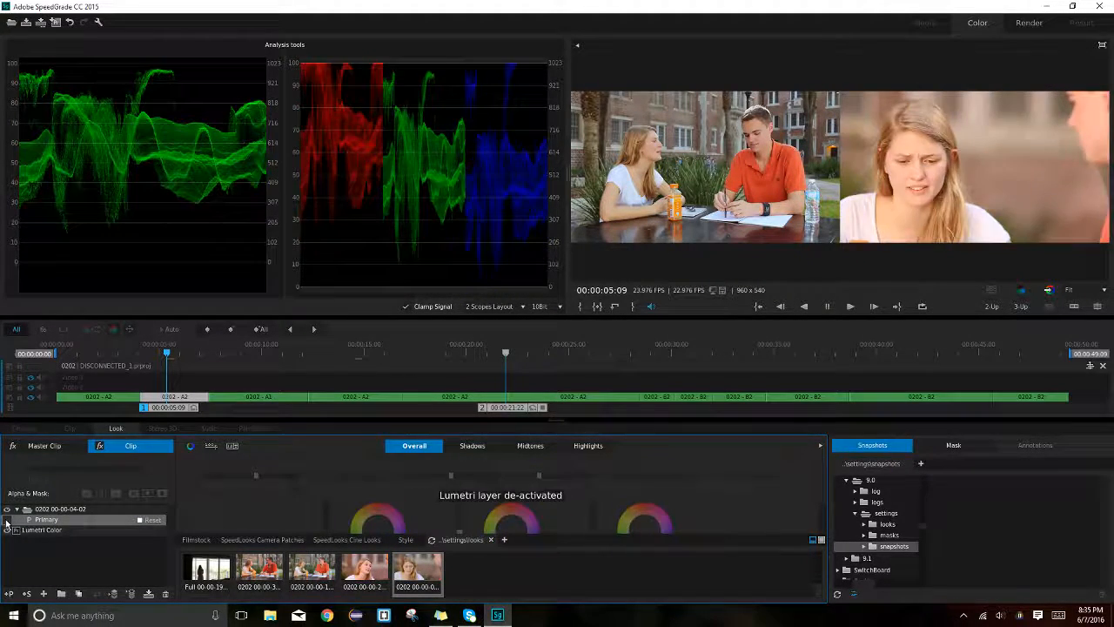
{"action": "left_click", "coordinate": [363, 358]}
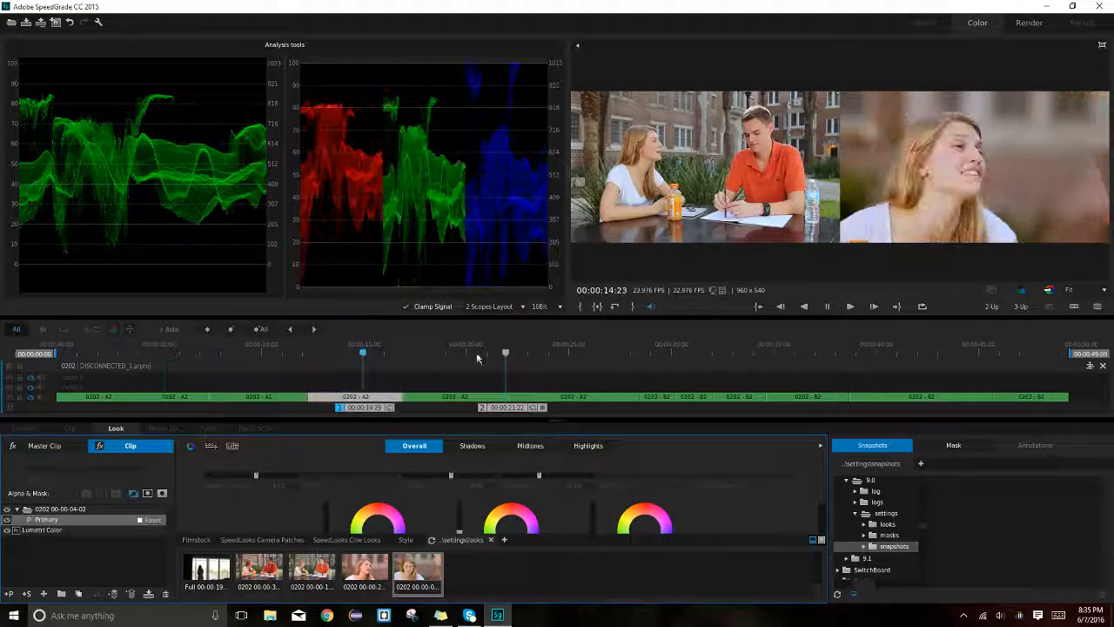
{"action": "left_click", "coordinate": [583, 358]}
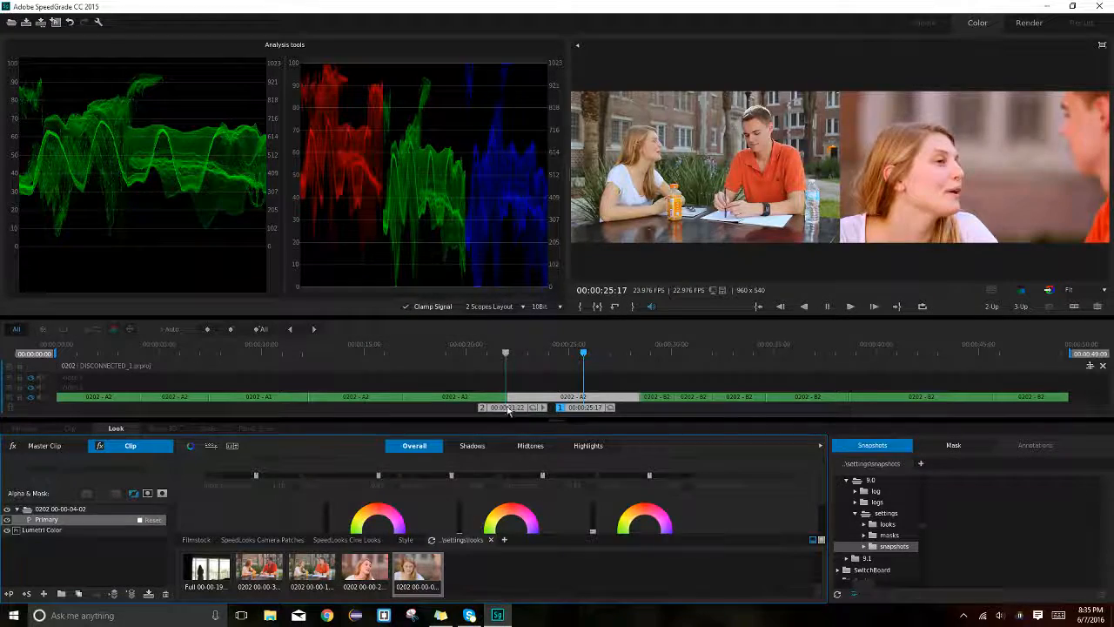
{"action": "left_click_drag", "start_coordinate": [508, 409], "coordinate": [461, 512]}
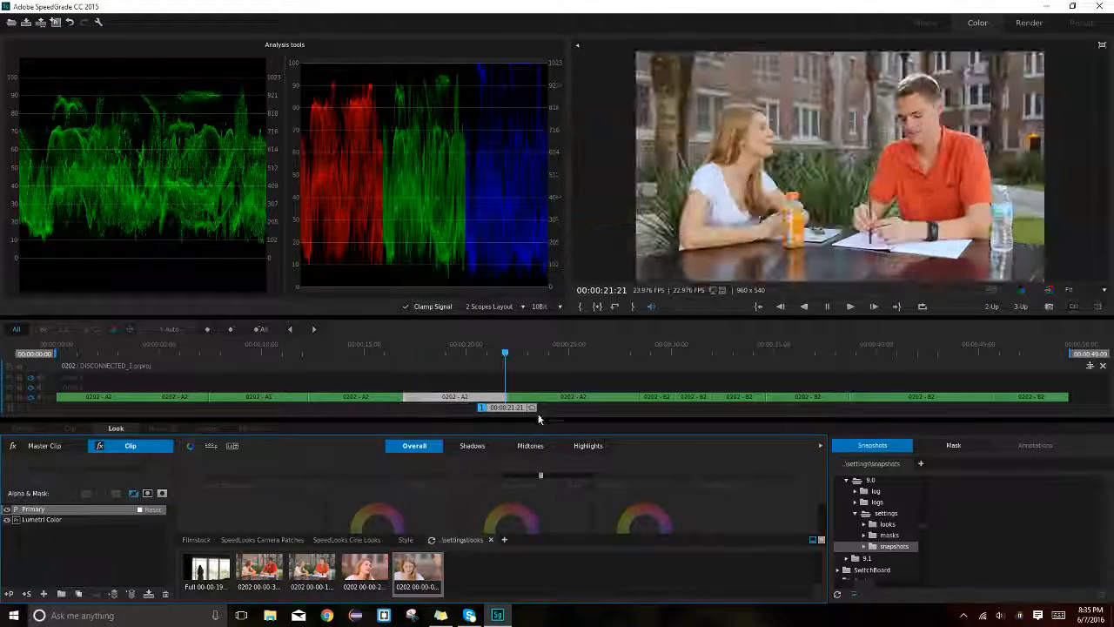
{"action": "left_click_drag", "start_coordinate": [535, 408], "coordinate": [584, 407]}
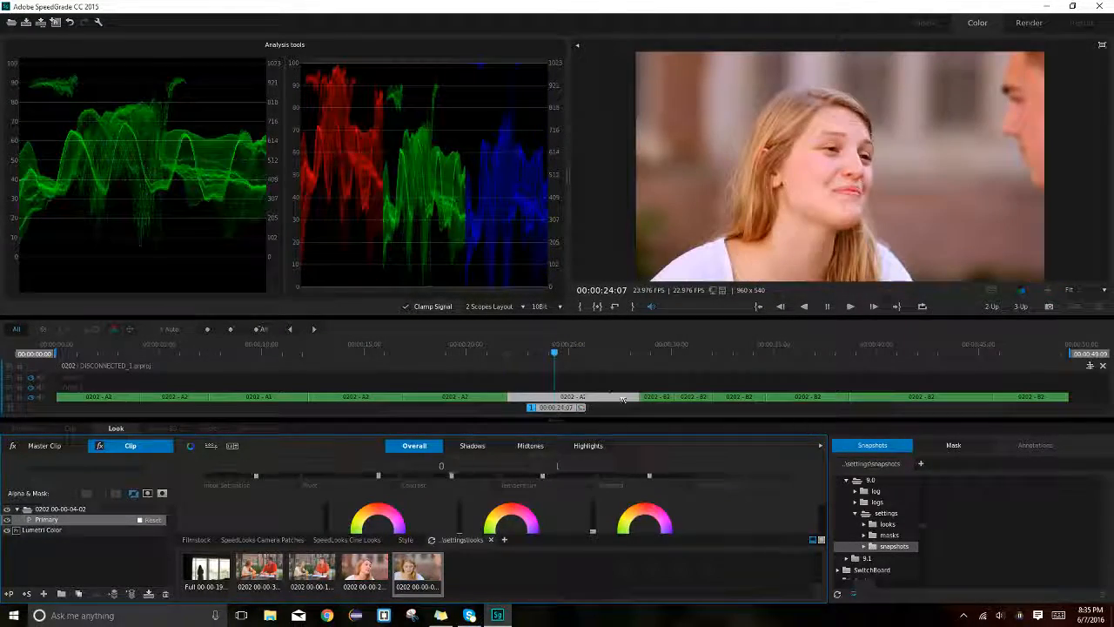
{"action": "key", "text": "Home"}
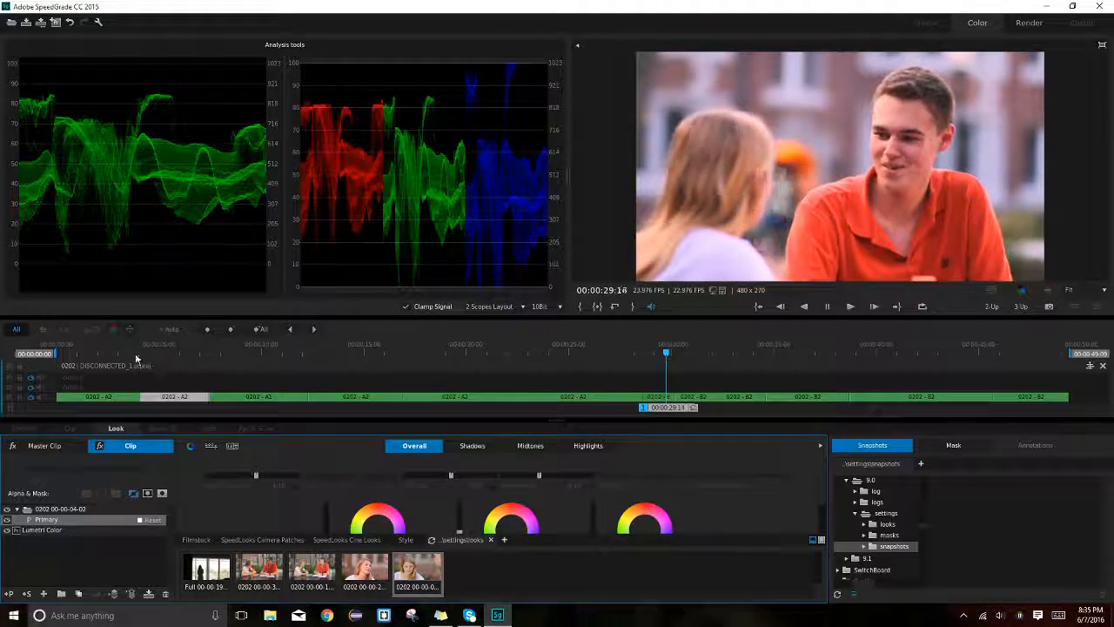
- Compare the man's close-up at 00:00:29:13 side by side with the woman's close-up and the following wide shot
{"action": "left_click_drag", "start_coordinate": [635, 355], "coordinate": [663, 354]}
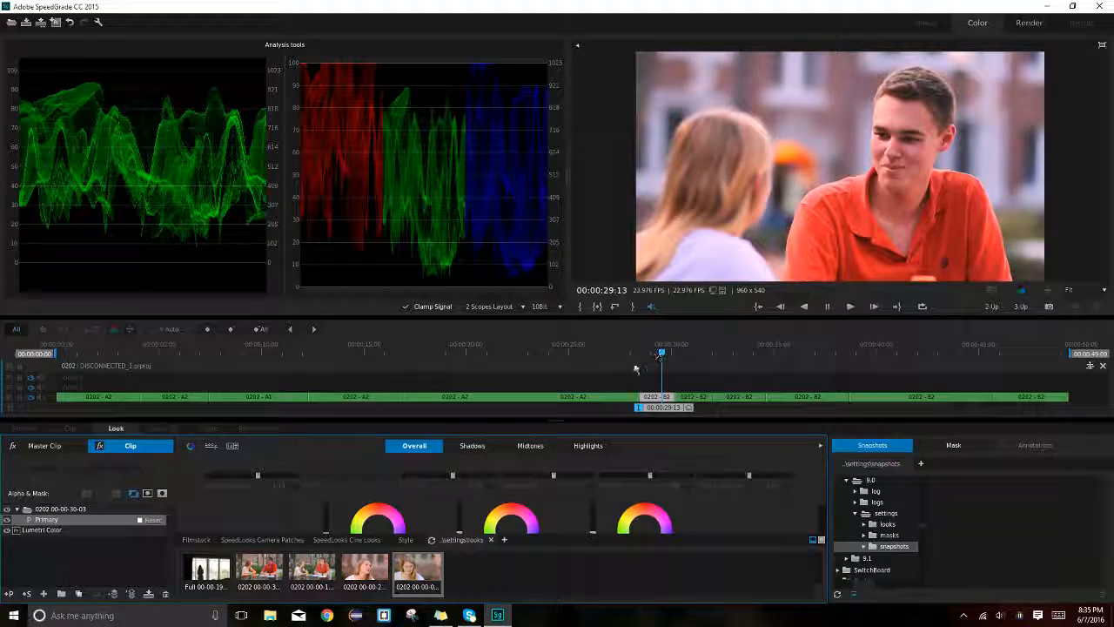
{"action": "left_click", "coordinate": [638, 355], "text": "ctrl"}
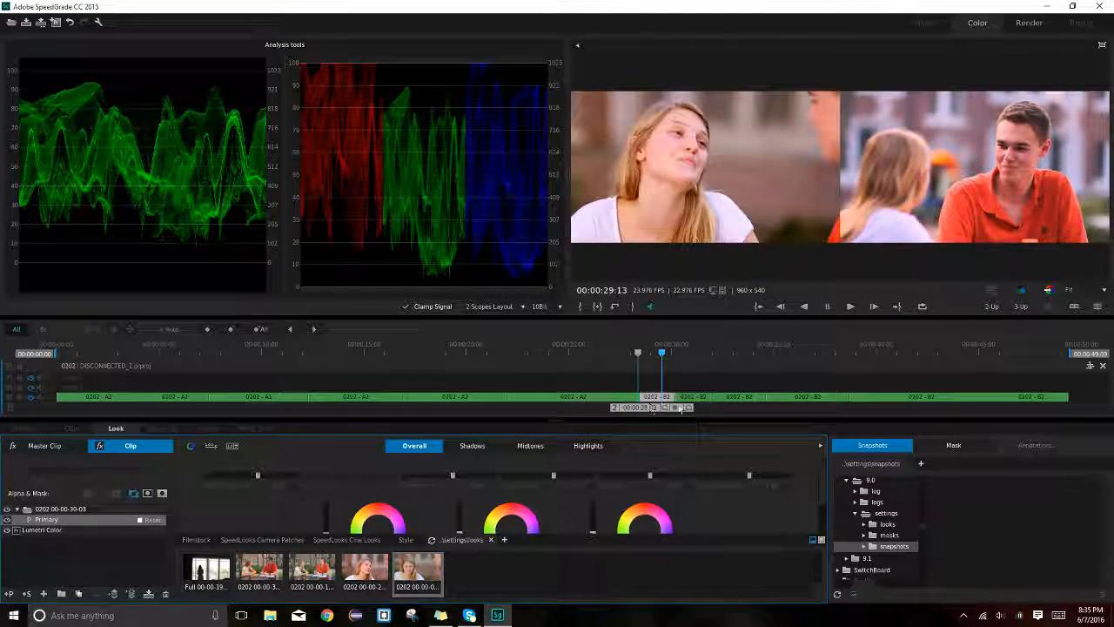
{"action": "left_click_drag", "start_coordinate": [667, 411], "coordinate": [627, 413]}
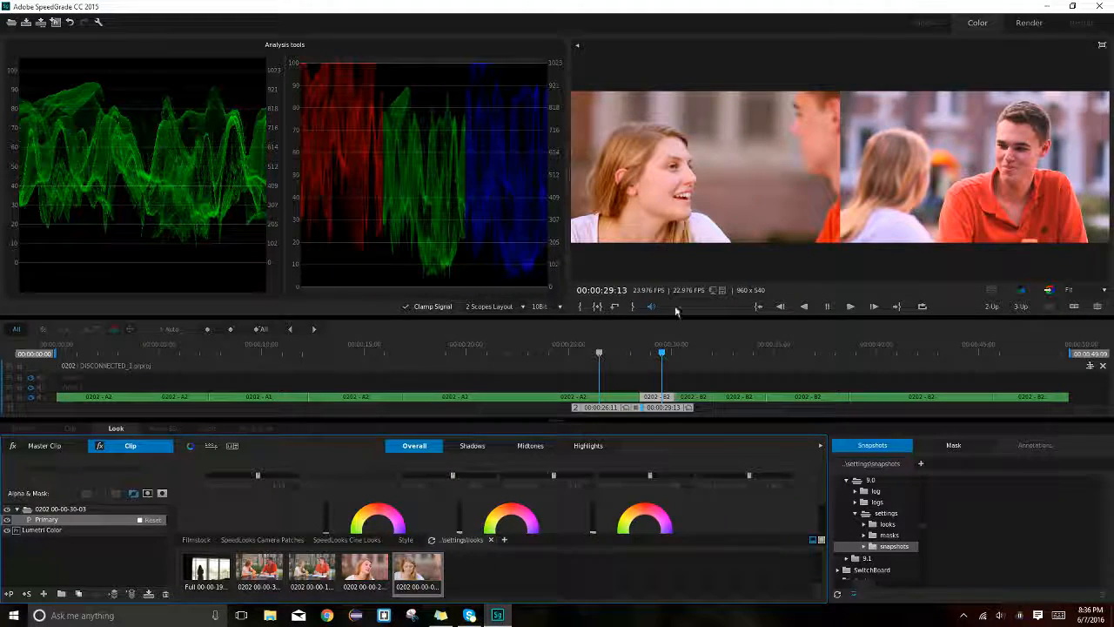
{"action": "left_click", "coordinate": [718, 409]}
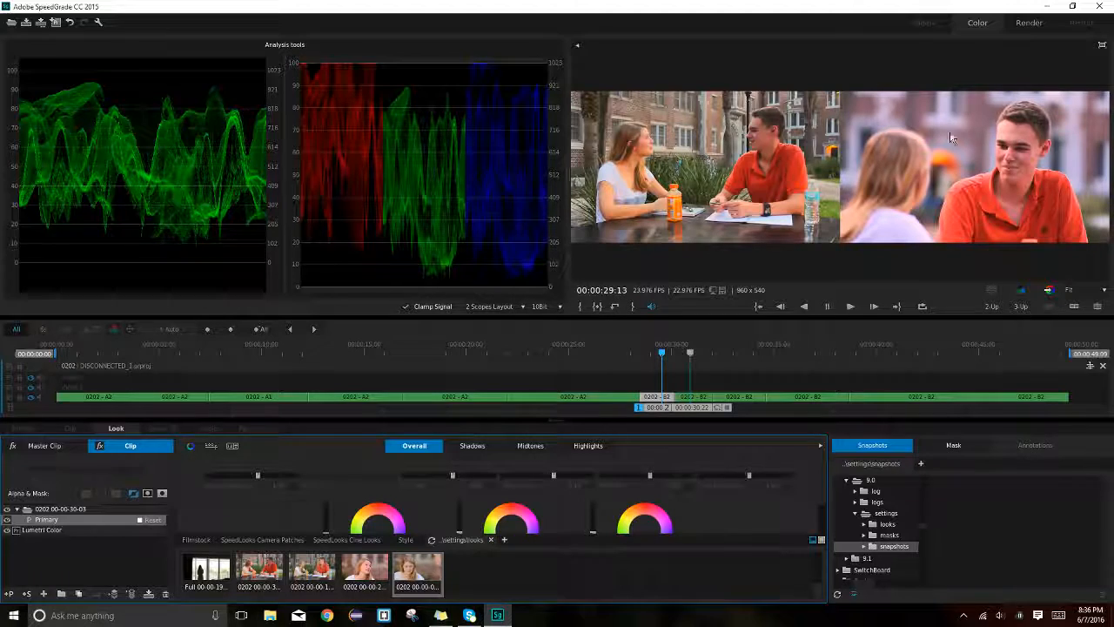
{"action": "left_click_drag", "start_coordinate": [702, 409], "coordinate": [620, 410]}
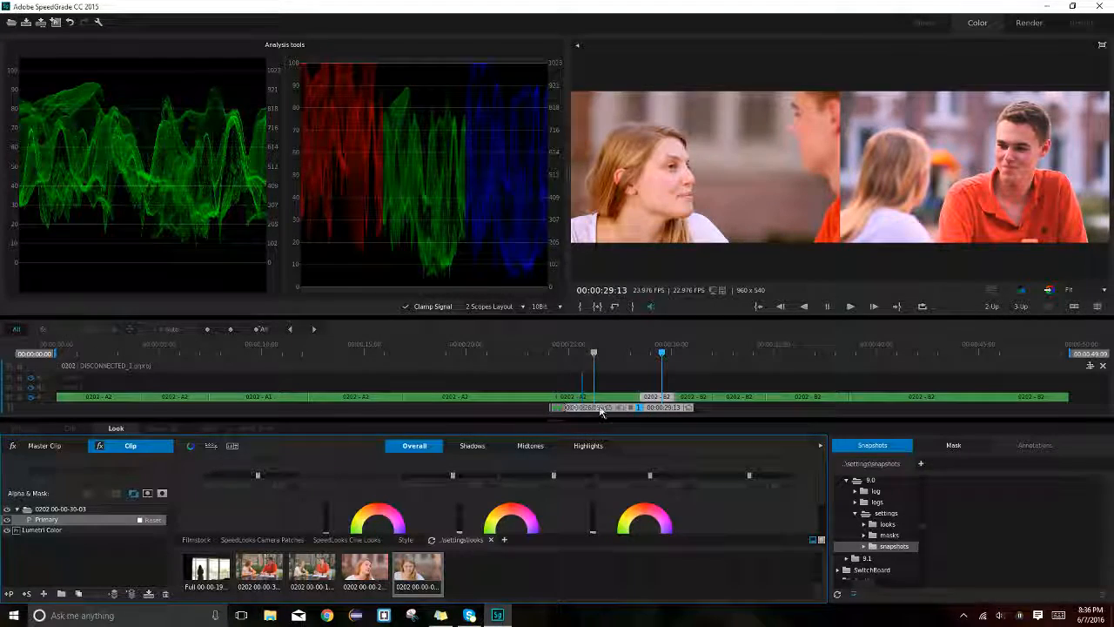
{"action": "left_click_drag", "start_coordinate": [601, 412], "coordinate": [562, 412]}
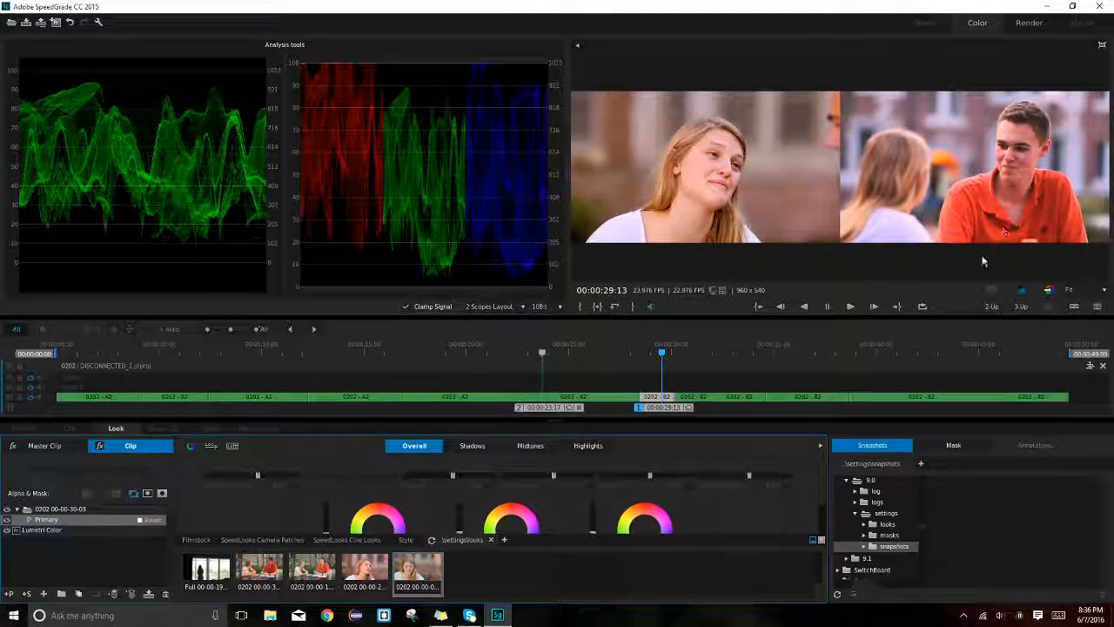
{"action": "left_click", "coordinate": [821, 540]}
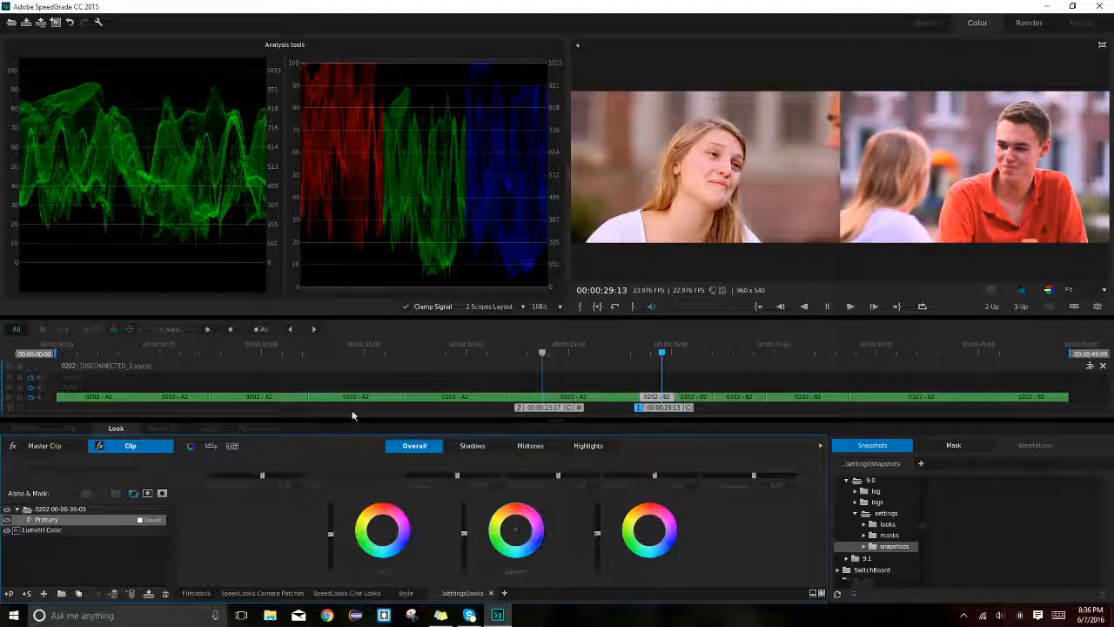
{"action": "left_click", "coordinate": [58, 510]}
{"action": "key", "text": "Delete"}
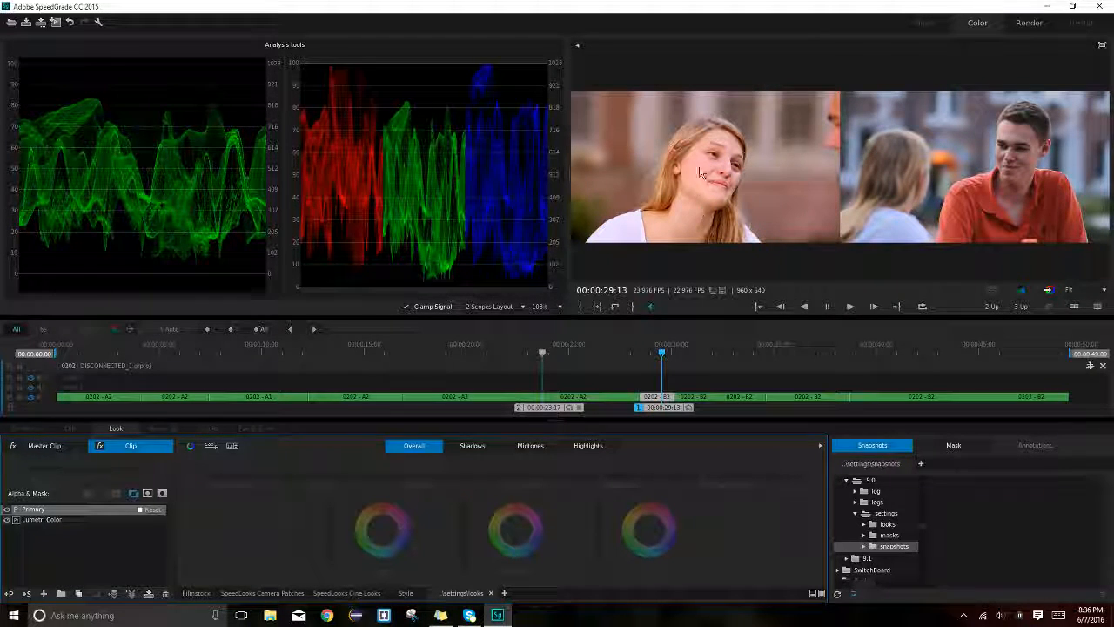
- On the man's close-up, lower the magenta slightly and raise the temperature and contrast a little
{"action": "left_click_drag", "start_coordinate": [650, 476], "coordinate": [653, 476]}
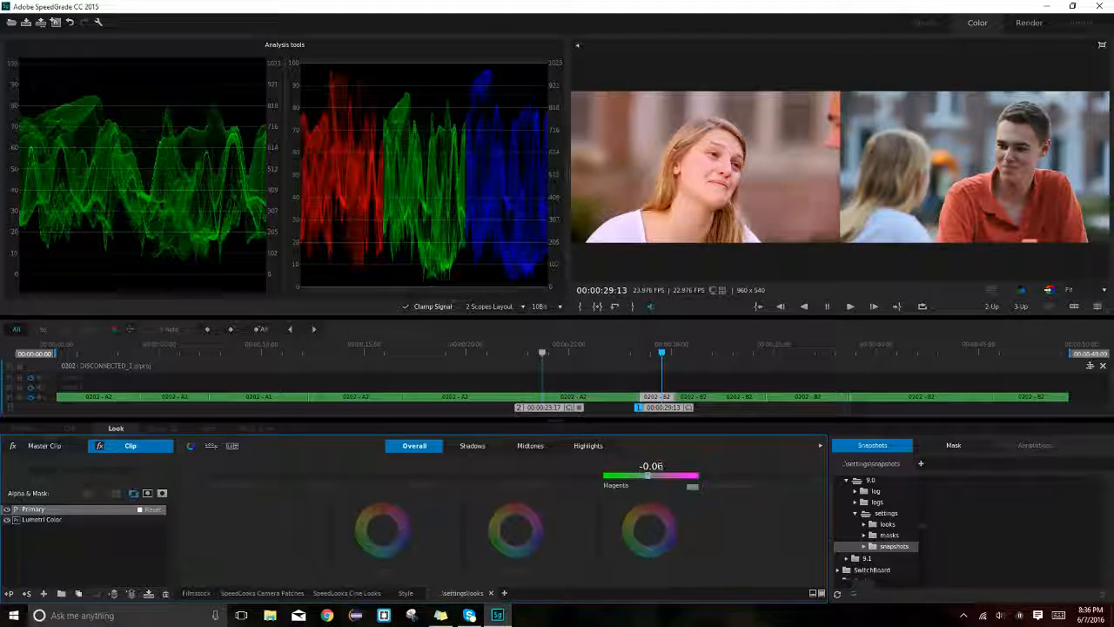
{"action": "left_click_drag", "start_coordinate": [552, 476], "coordinate": [557, 477]}
{"action": "left_click_drag", "start_coordinate": [466, 467], "coordinate": [466, 468]}
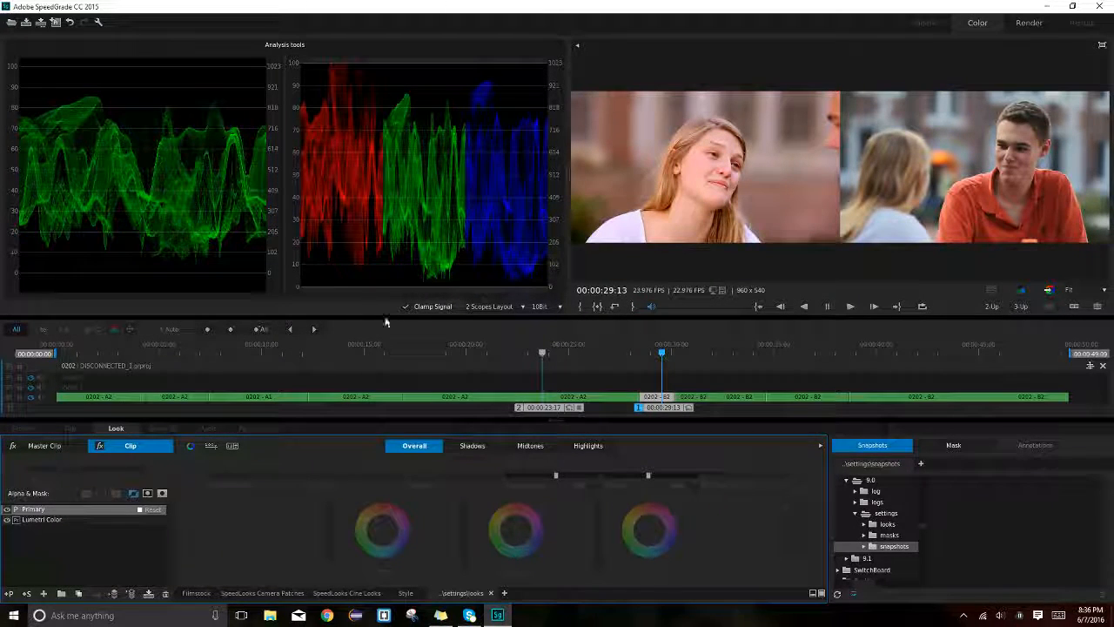
{"action": "mouse_move", "coordinate": [334, 540]}
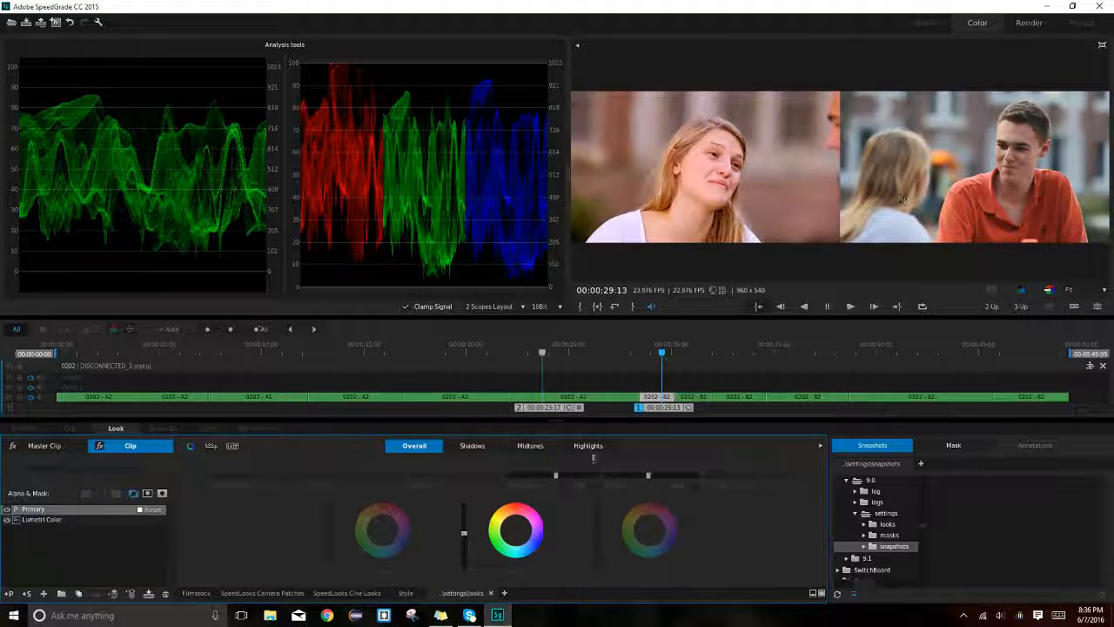
{"action": "left_click_drag", "start_coordinate": [453, 478], "coordinate": [454, 478]}
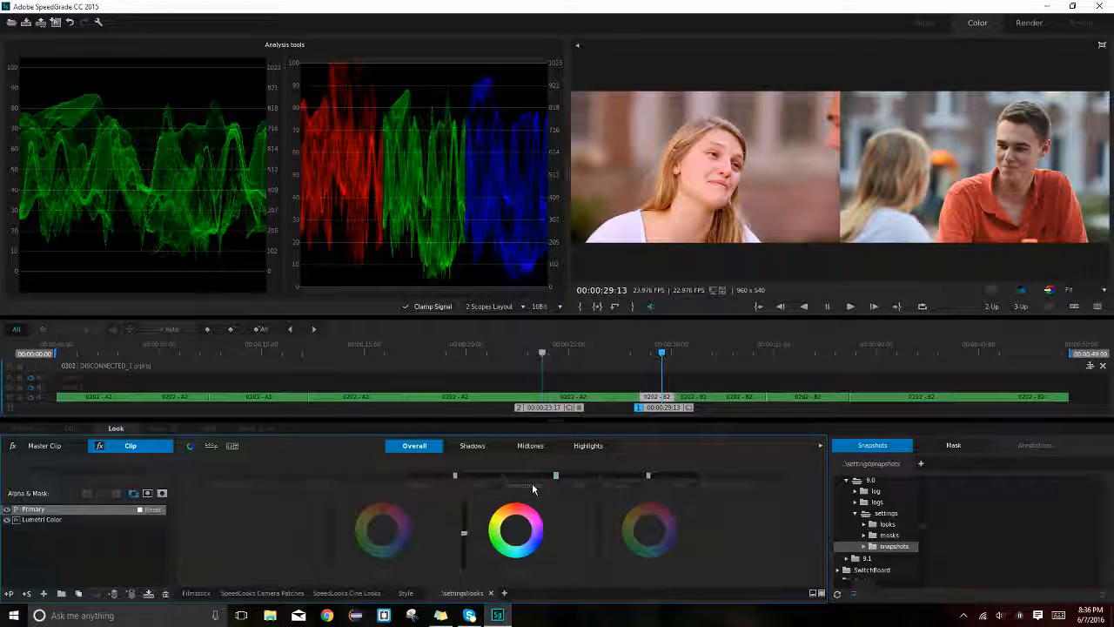
- Check the man's close-up with its Lumetri Color layer off and on, and fine-tune its magenta
{"action": "left_click", "coordinate": [9, 520]}
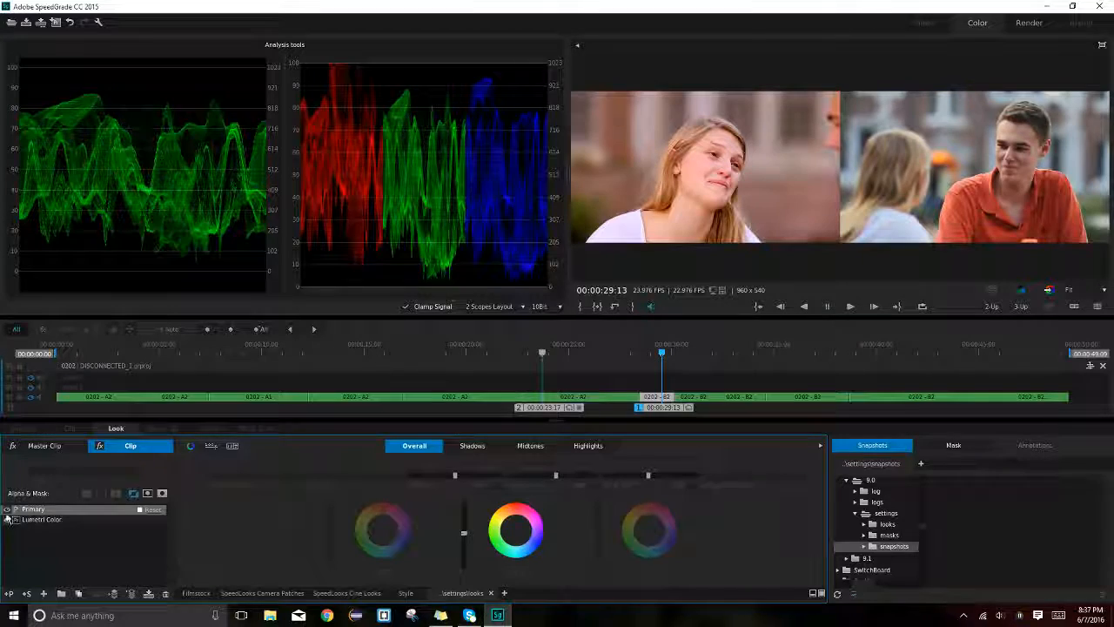
{"action": "left_click", "coordinate": [9, 519]}
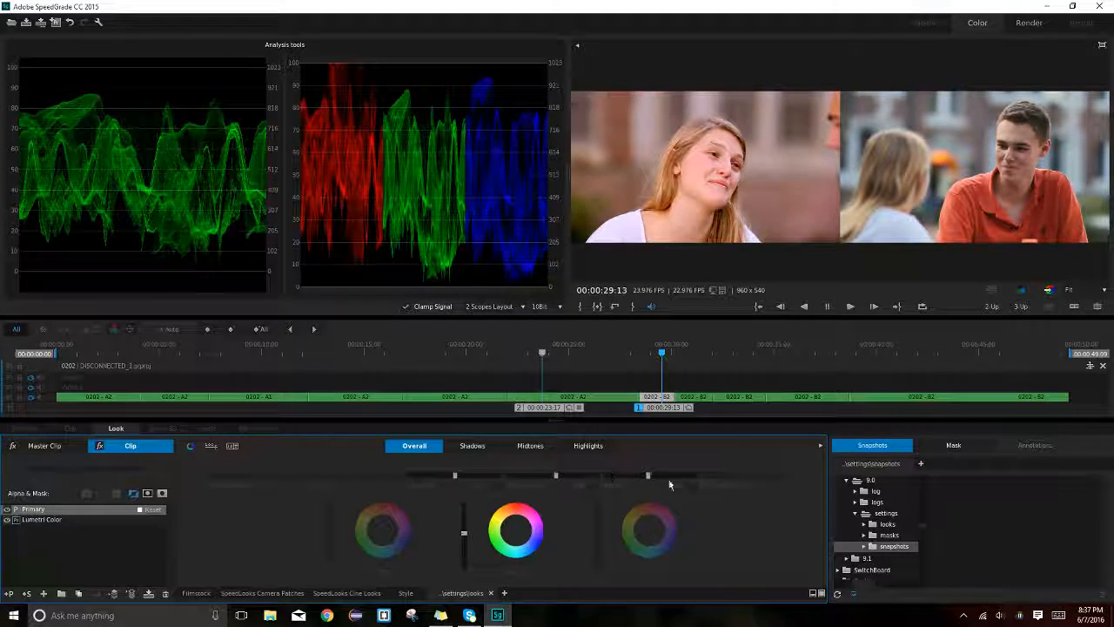
{"action": "mouse_move", "coordinate": [647, 477]}
{"action": "left_mouse_down"}
{"action": "mouse_move", "coordinate": [634, 477]}
{"action": "mouse_move", "coordinate": [648, 477]}
{"action": "left_mouse_up"}
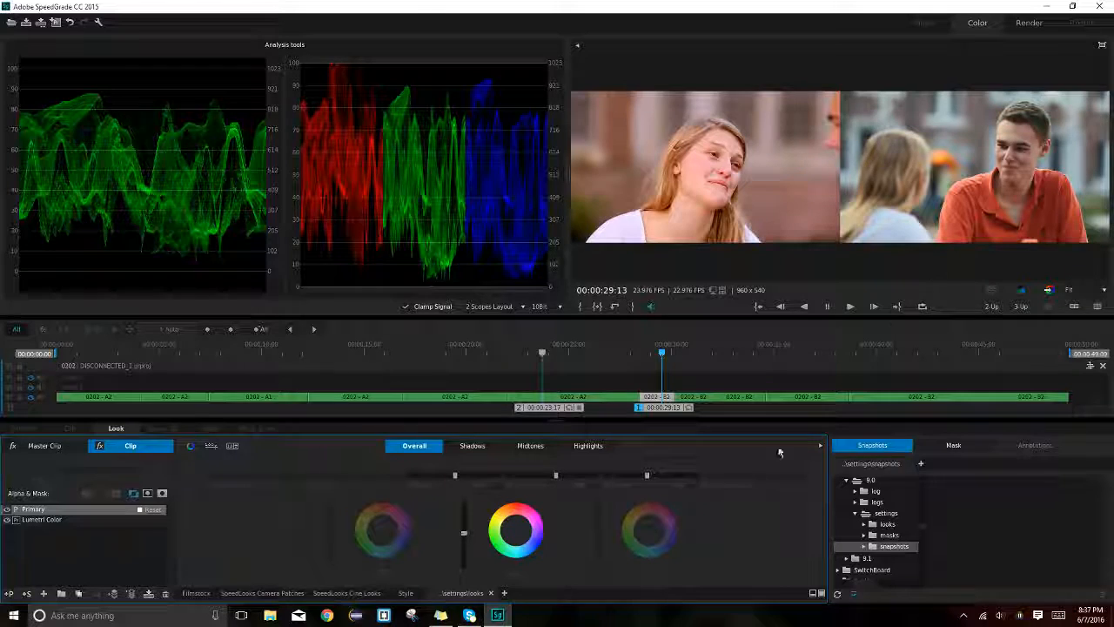
{"action": "left_click_drag", "start_coordinate": [648, 477], "coordinate": [650, 480]}
- Compare the man's close-up with the wide shot at 00:00:31:14 and slightly raise the close-up's input saturation and temperature
{"action": "mouse_move", "coordinate": [693, 349]}
{"action": "left_mouse_down"}
{"action": "mouse_move", "coordinate": [667, 349]}
{"action": "mouse_move", "coordinate": [704, 349]}
{"action": "left_mouse_up"}
{"action": "left_click", "coordinate": [654, 407]}
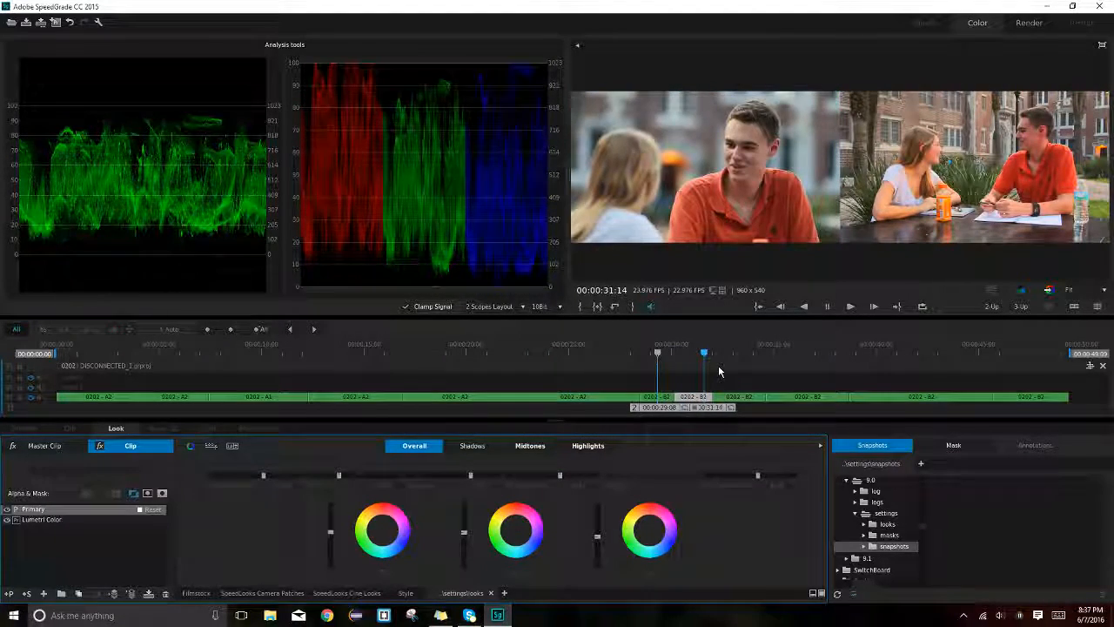
{"action": "left_click", "coordinate": [664, 399]}
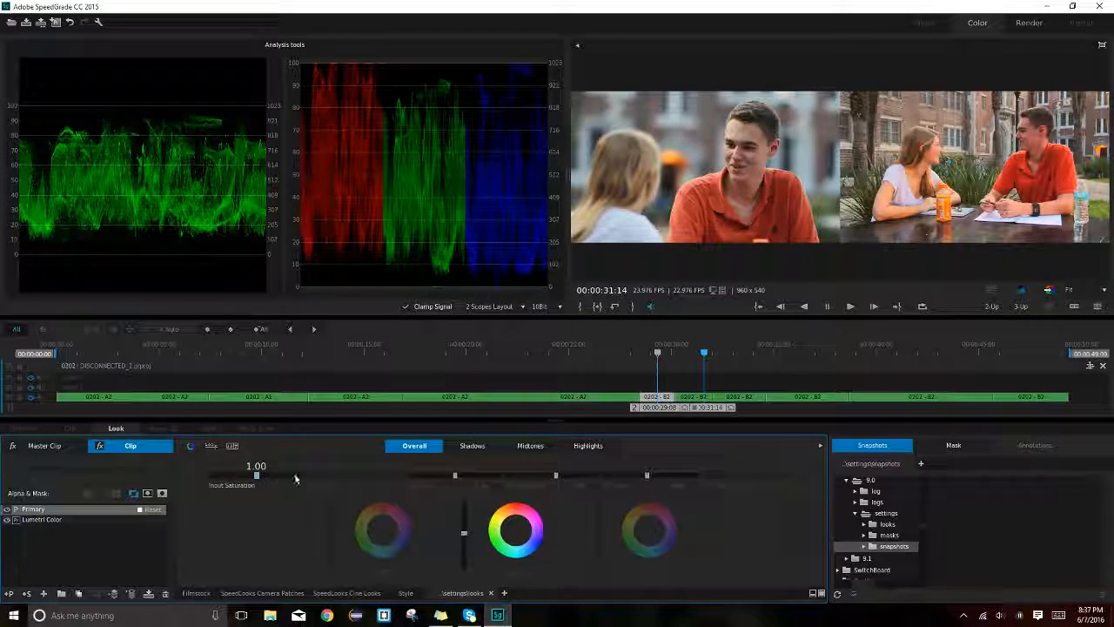
{"action": "left_click_drag", "start_coordinate": [257, 475], "coordinate": [275, 475]}
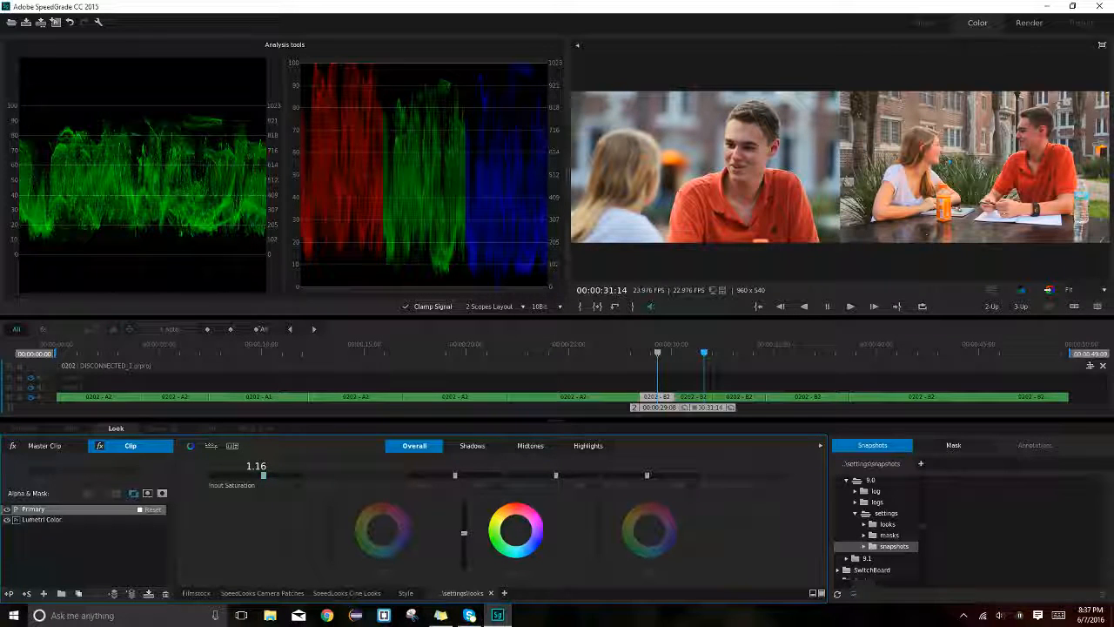
{"action": "left_click_drag", "start_coordinate": [263, 474], "coordinate": [260, 477]}
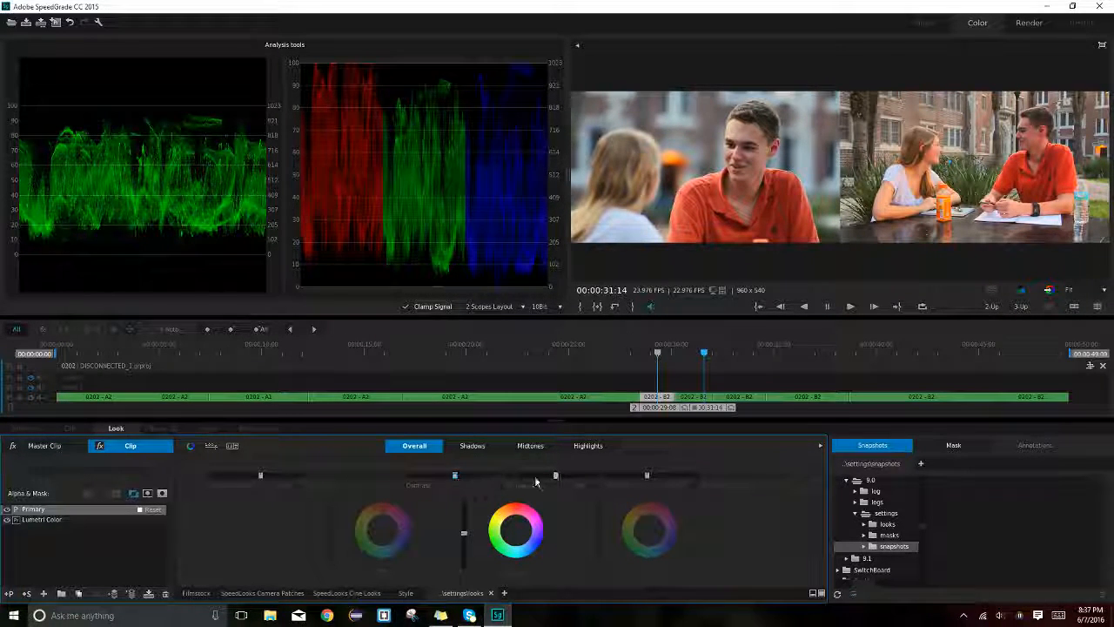
{"action": "left_click_drag", "start_coordinate": [555, 476], "coordinate": [557, 475]}
{"action": "left_click_drag", "start_coordinate": [558, 476], "coordinate": [559, 476]}
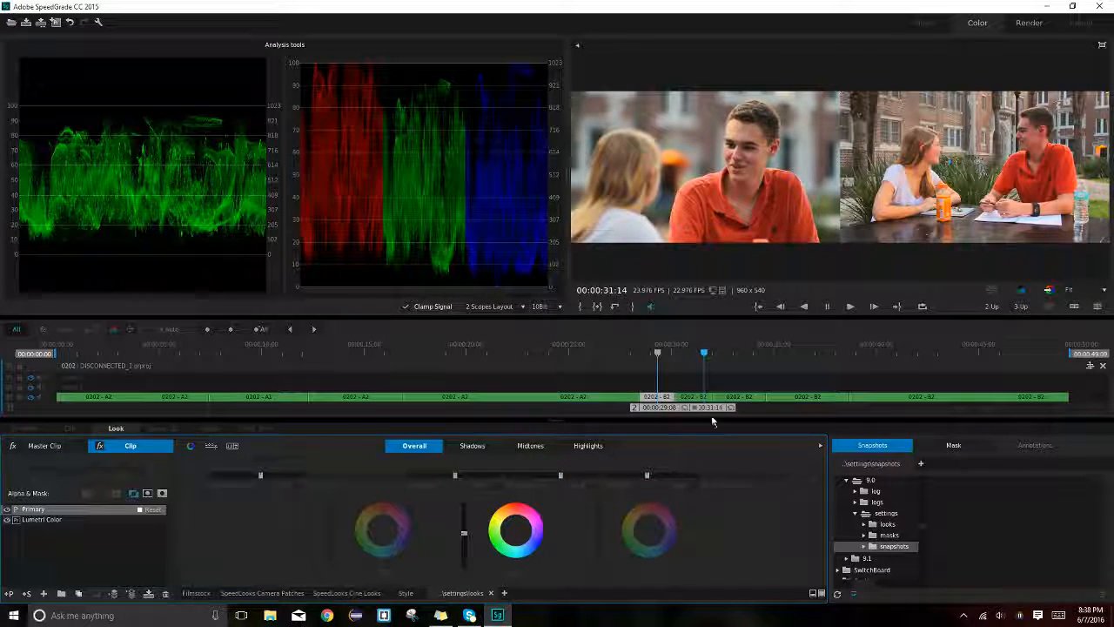
- Close the shot comparison and save the grade of the man's close-up at 00:00:28:23 as a look
{"action": "left_click", "coordinate": [687, 407]}
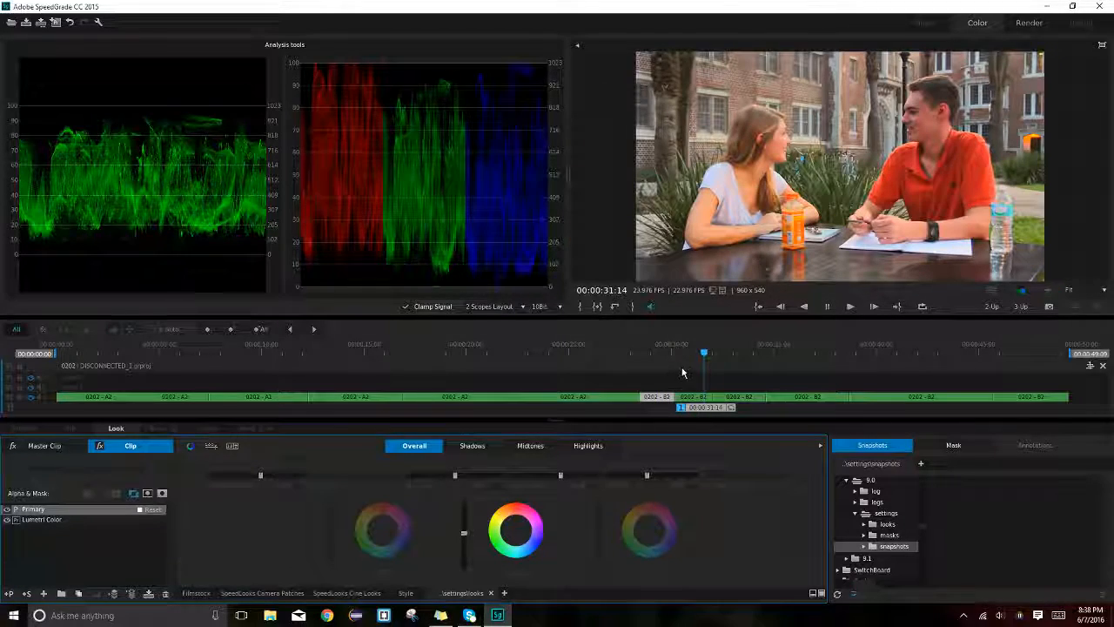
{"action": "left_click", "coordinate": [655, 350]}
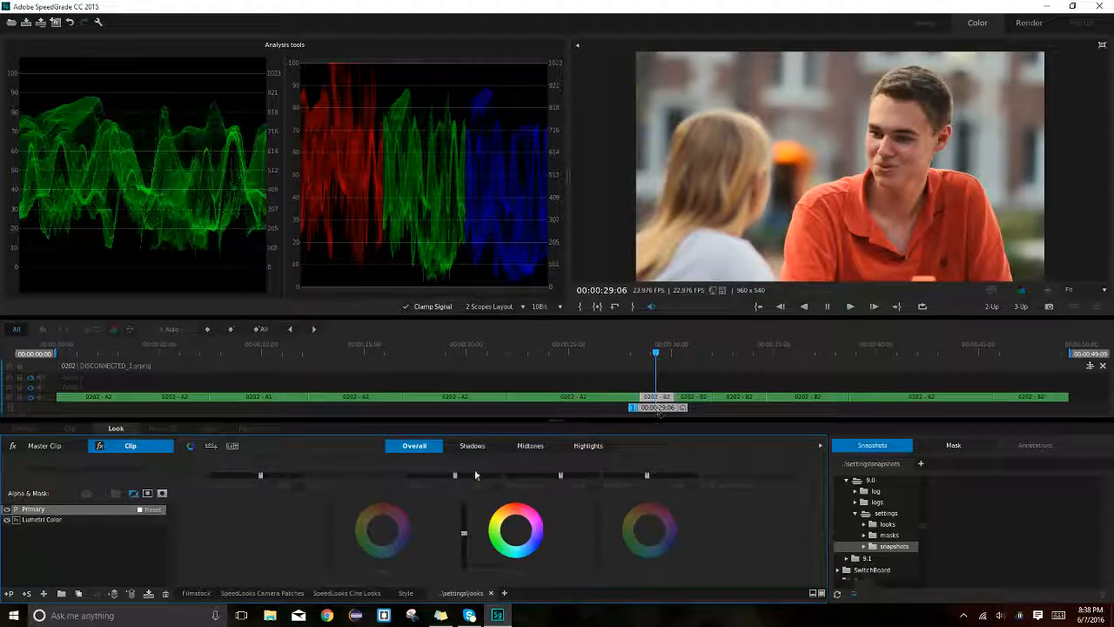
{"action": "left_click_drag", "start_coordinate": [656, 354], "coordinate": [650, 355]}
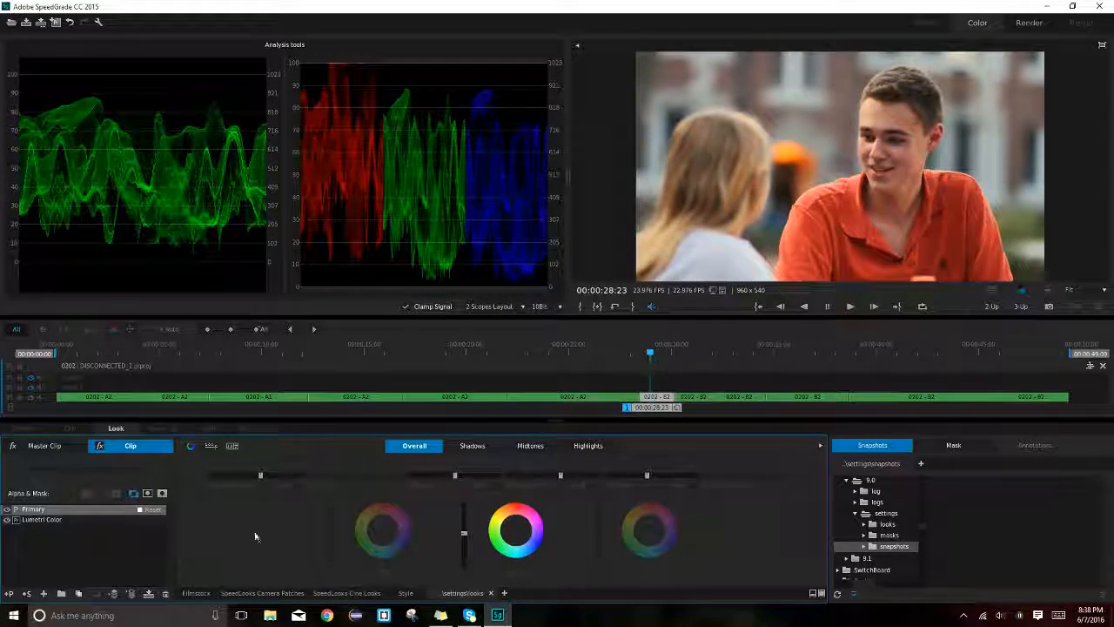
{"action": "left_click", "coordinate": [821, 593]}
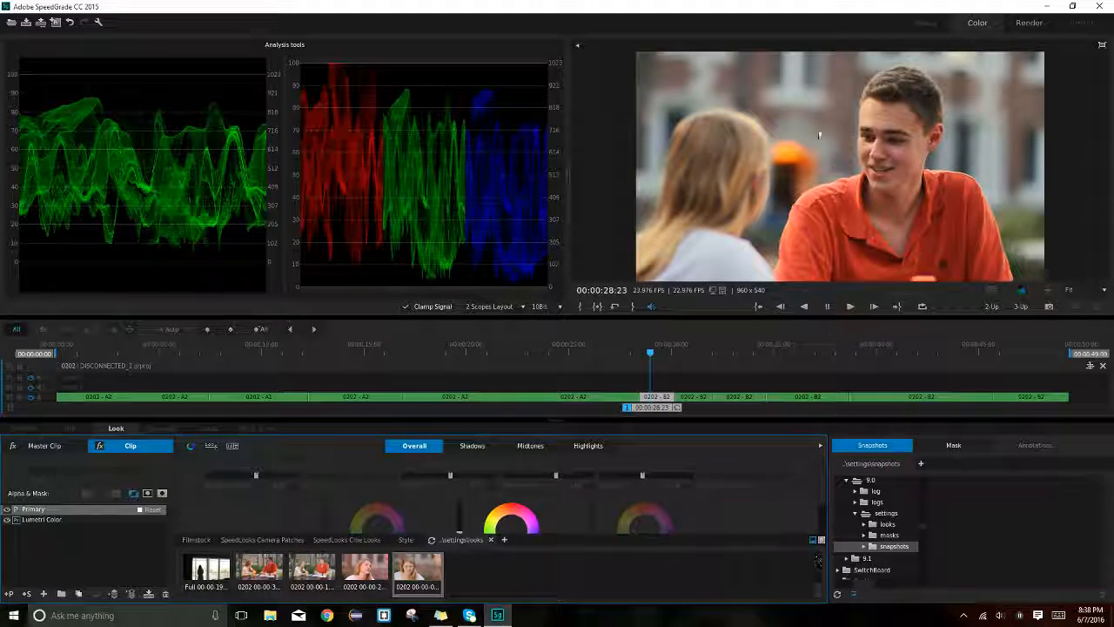
{"action": "left_click", "coordinate": [148, 593]}
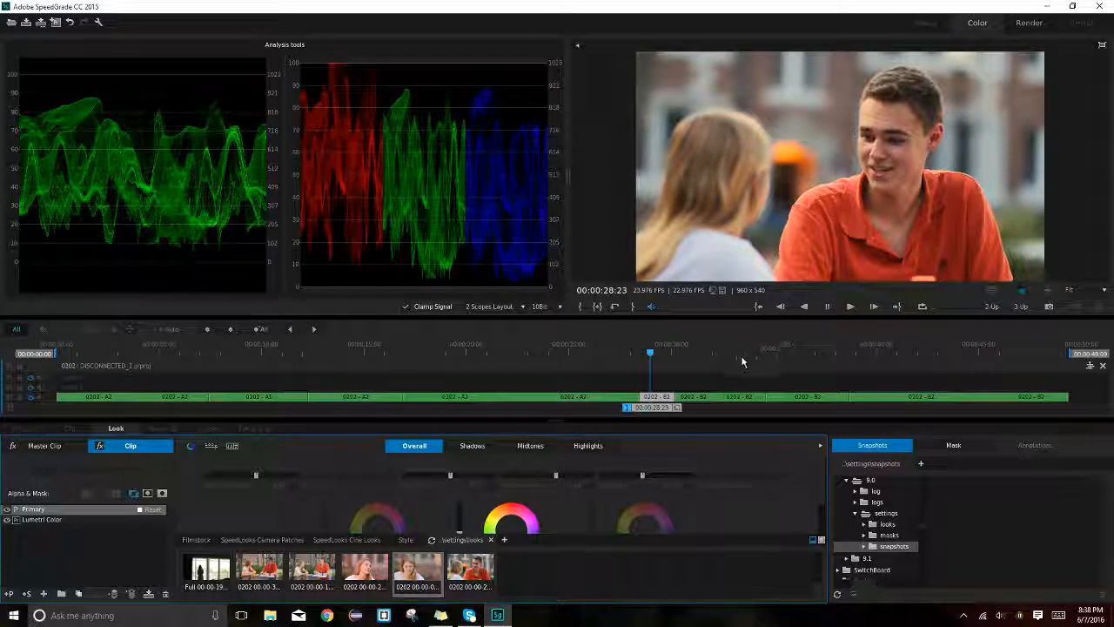
- Apply the newly saved look to the man's other close-ups at 00:00:33:06 and 00:00:41:00
{"action": "left_click", "coordinate": [471, 568]}
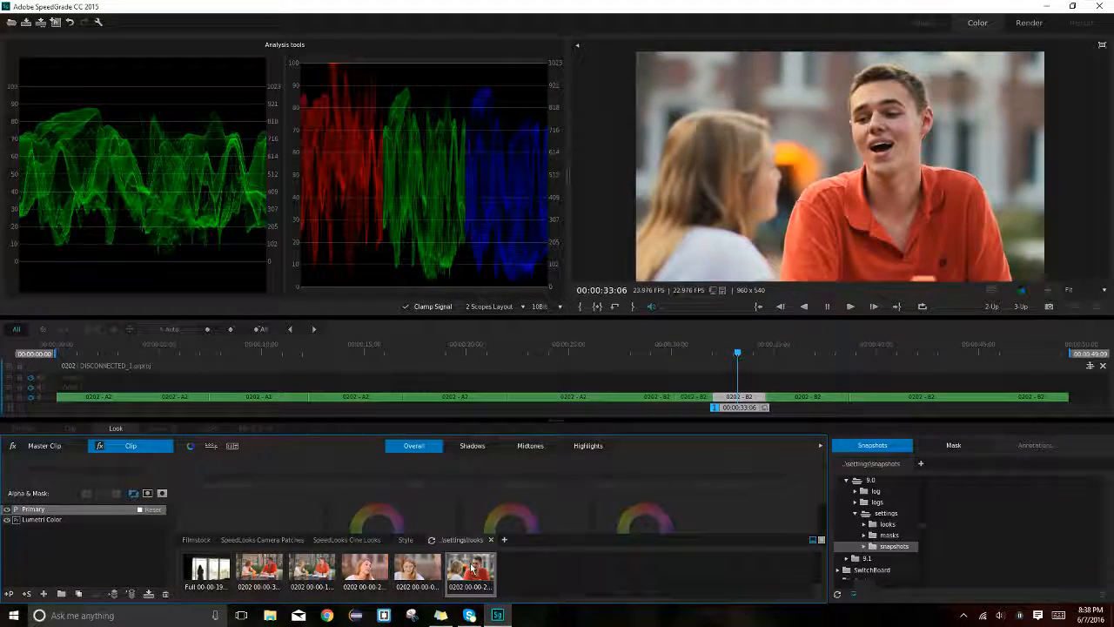
{"action": "left_click", "coordinate": [898, 354]}
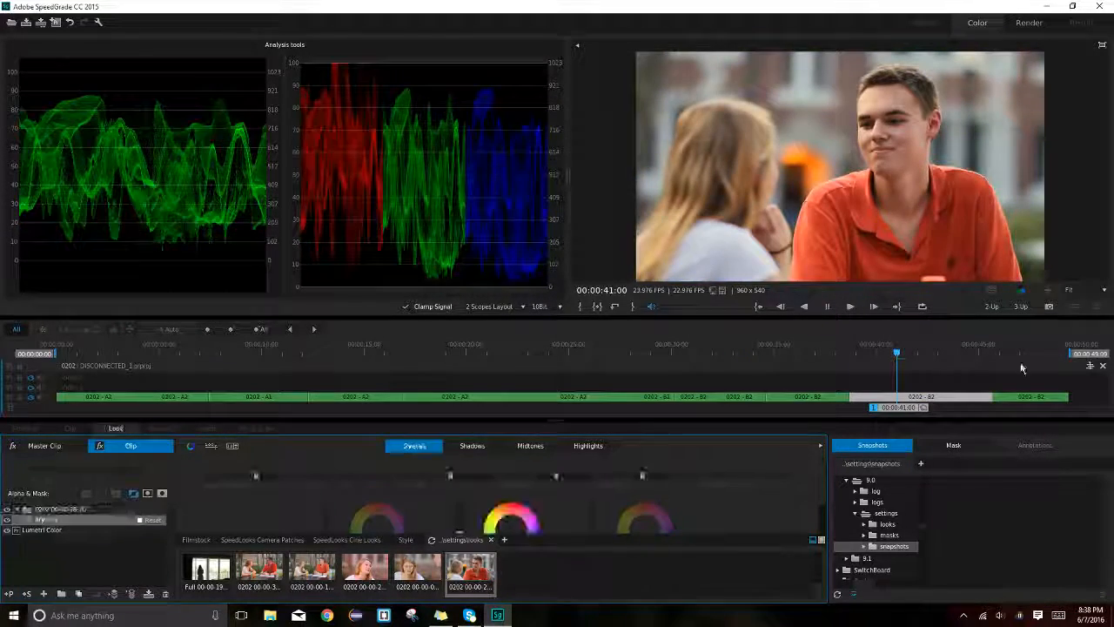
- Review the wide shot at 00:00:47:14 and the opening of the graded sequence full screen
{"action": "left_click", "coordinate": [1031, 355]}
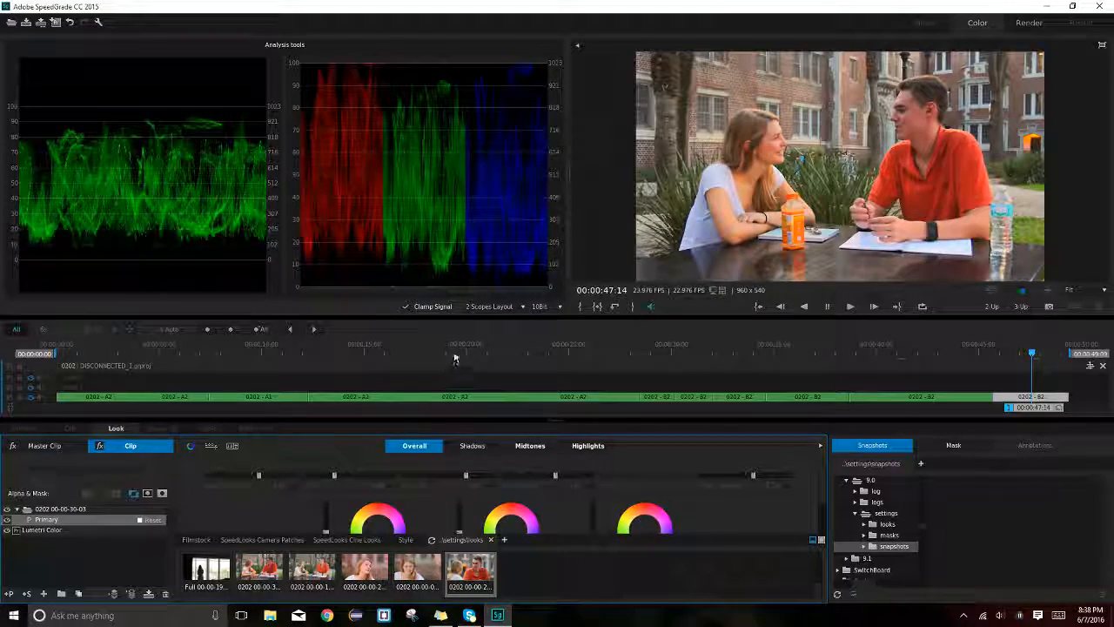
{"action": "left_click_drag", "start_coordinate": [455, 355], "coordinate": [57, 354]}
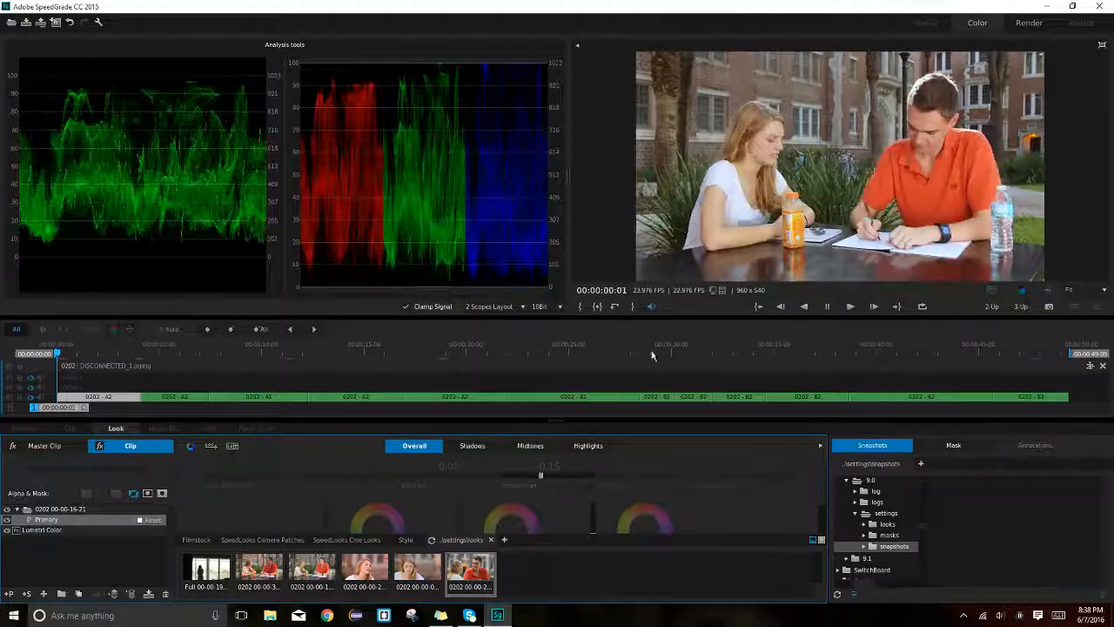
{"action": "left_click", "coordinate": [1101, 46]}
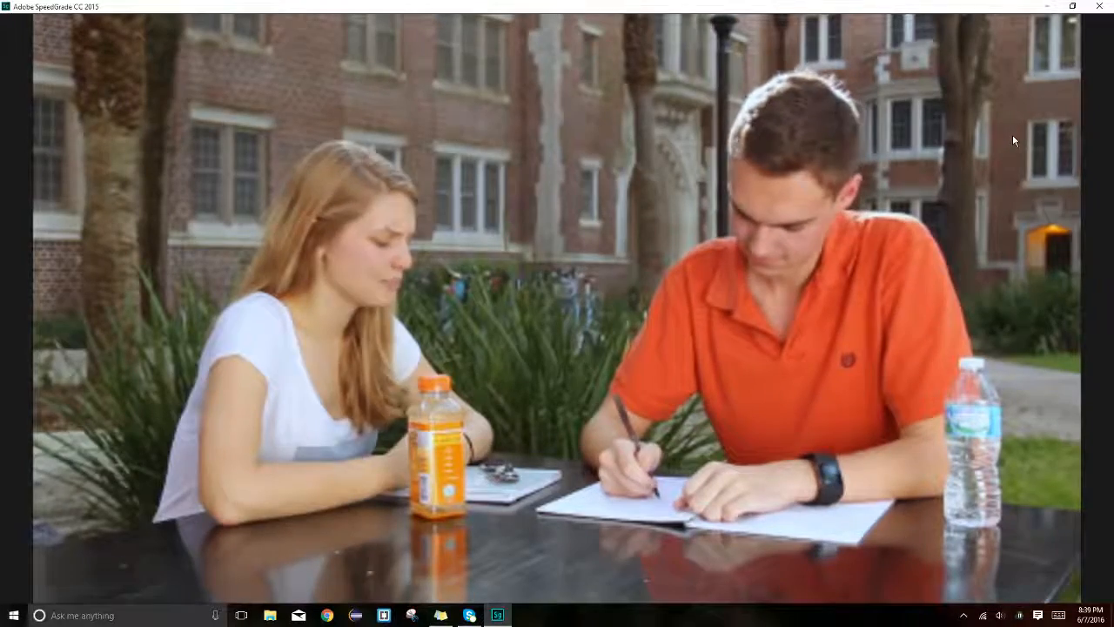
{"action": "key", "text": "Escape"}
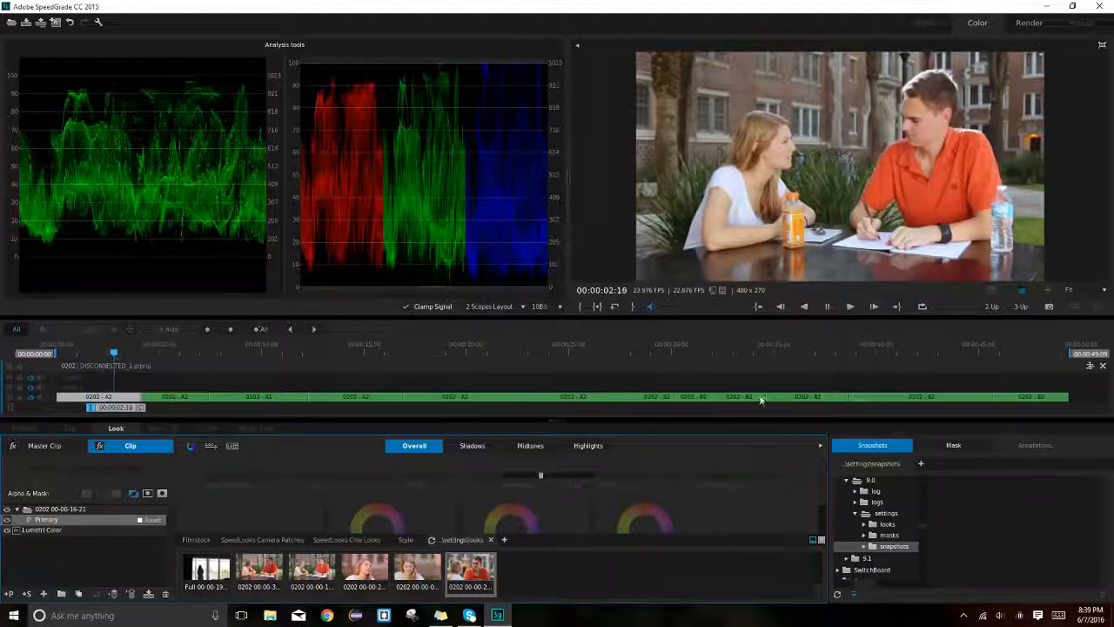
- Check the man's close-up at 00:00:32:13 with grading off and on, and scrub through the remaining shots
{"action": "left_click_drag", "start_coordinate": [178, 354], "coordinate": [723, 355]}
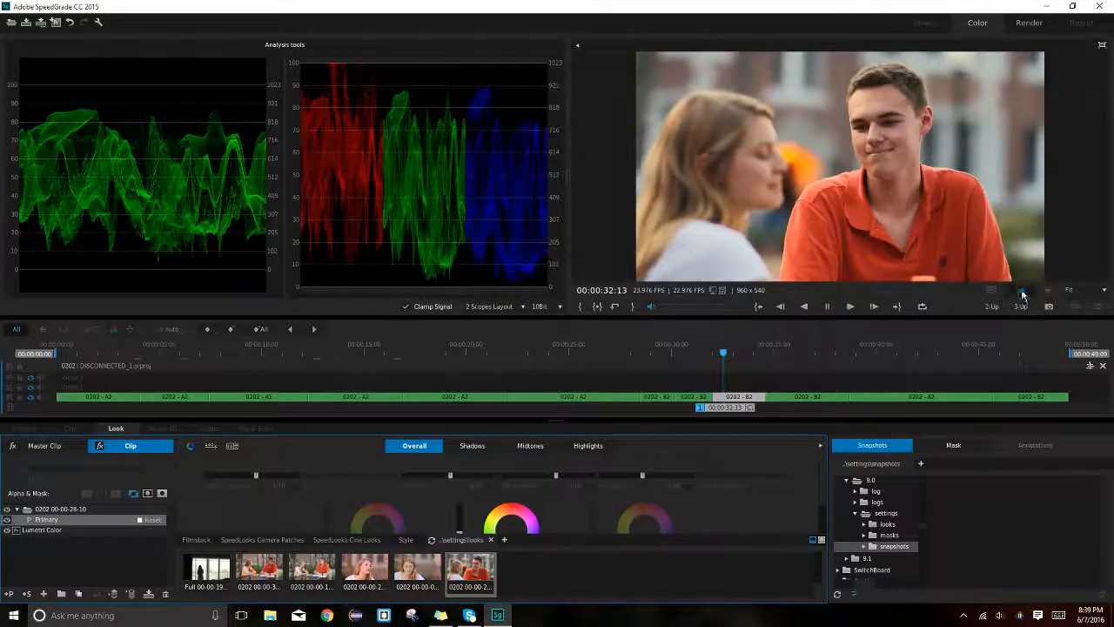
{"action": "left_click", "coordinate": [1023, 293]}
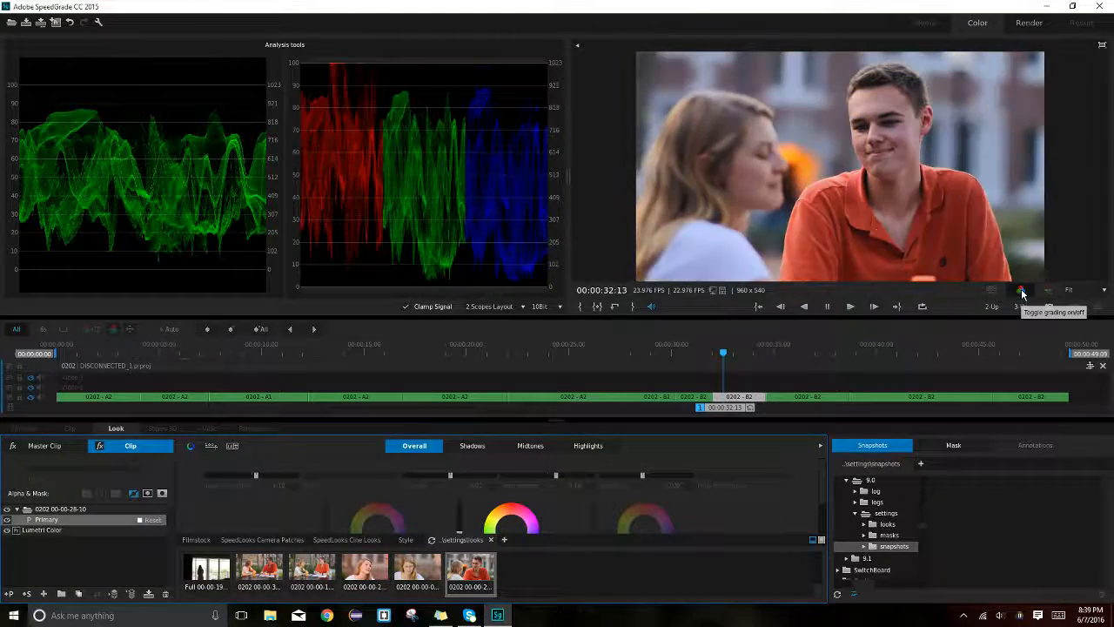
{"action": "left_click", "coordinate": [1023, 293]}
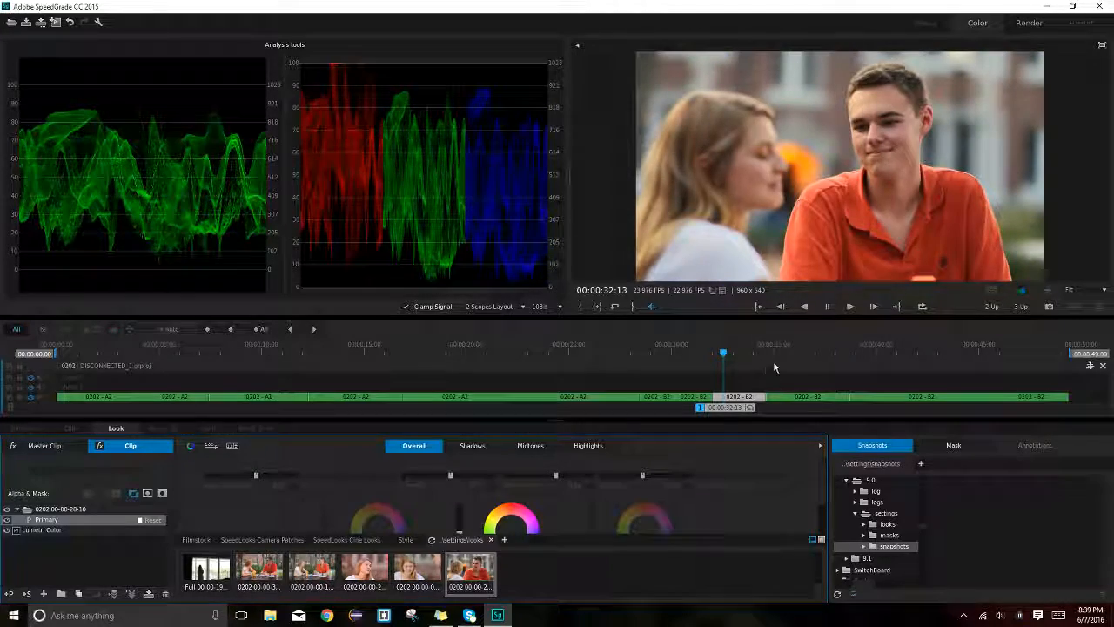
{"action": "left_click", "coordinate": [799, 353]}
{"action": "left_click_drag", "start_coordinate": [879, 353], "coordinate": [83, 356]}
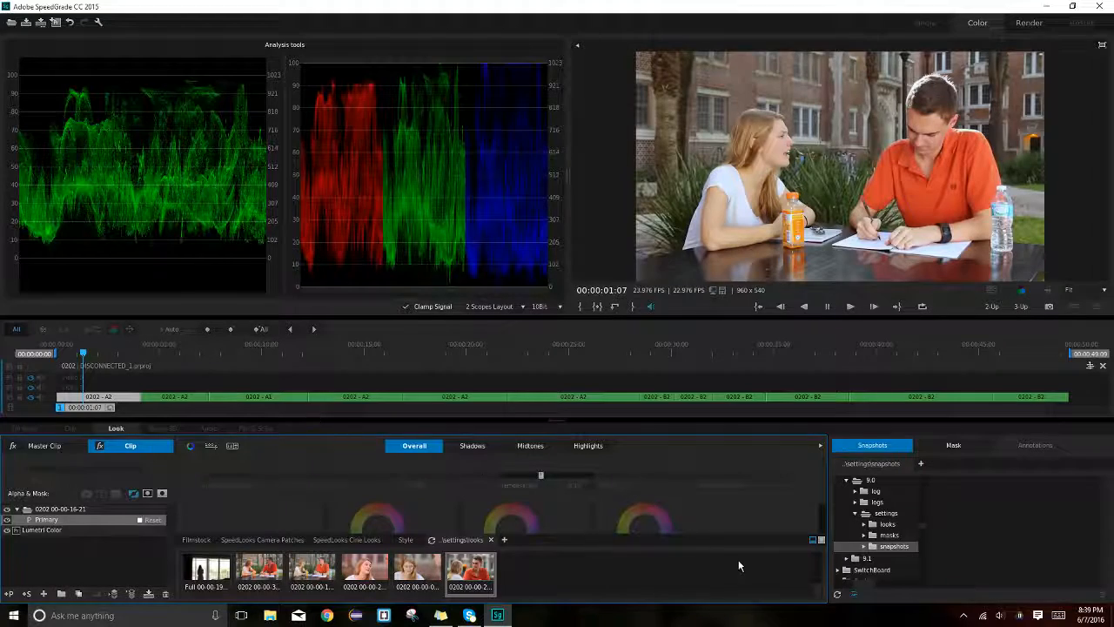
- Collapse the look browser, save the project, and send DISCONNECTED_1.prproj back to Adobe Premiere Pro
{"action": "left_click", "coordinate": [820, 539]}
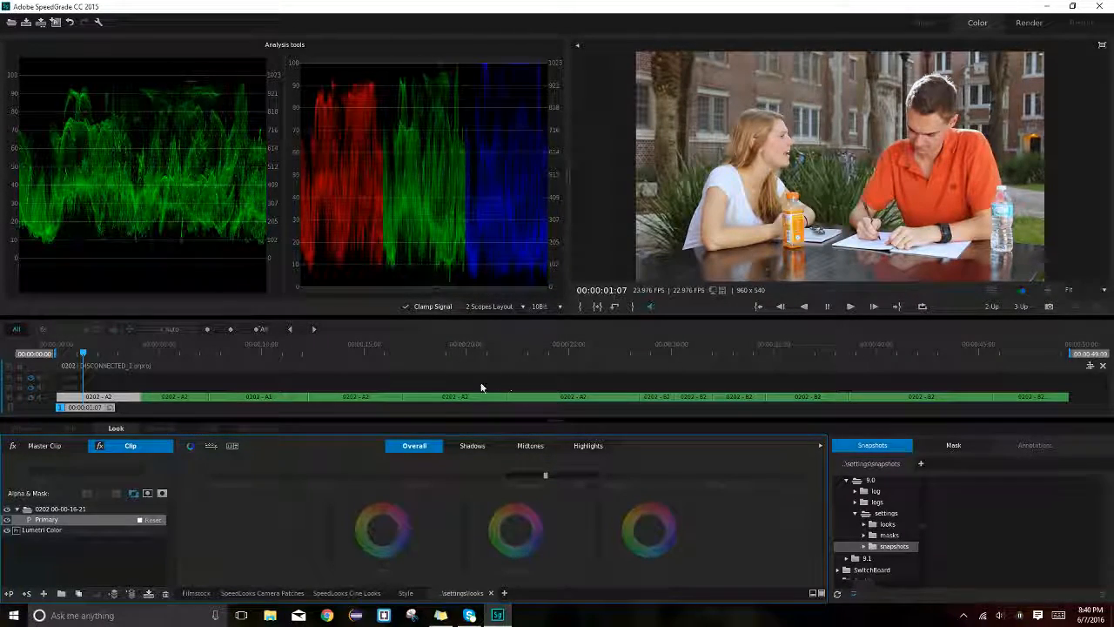
{"action": "key", "text": "ctrl+s"}
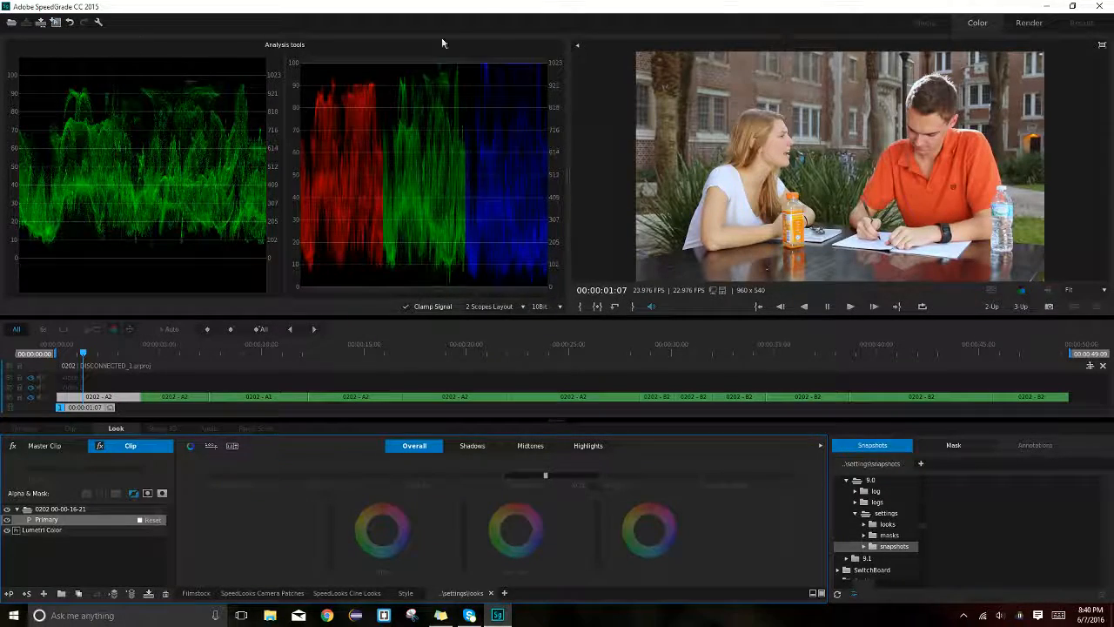
{"action": "left_click", "coordinate": [61, 26]}
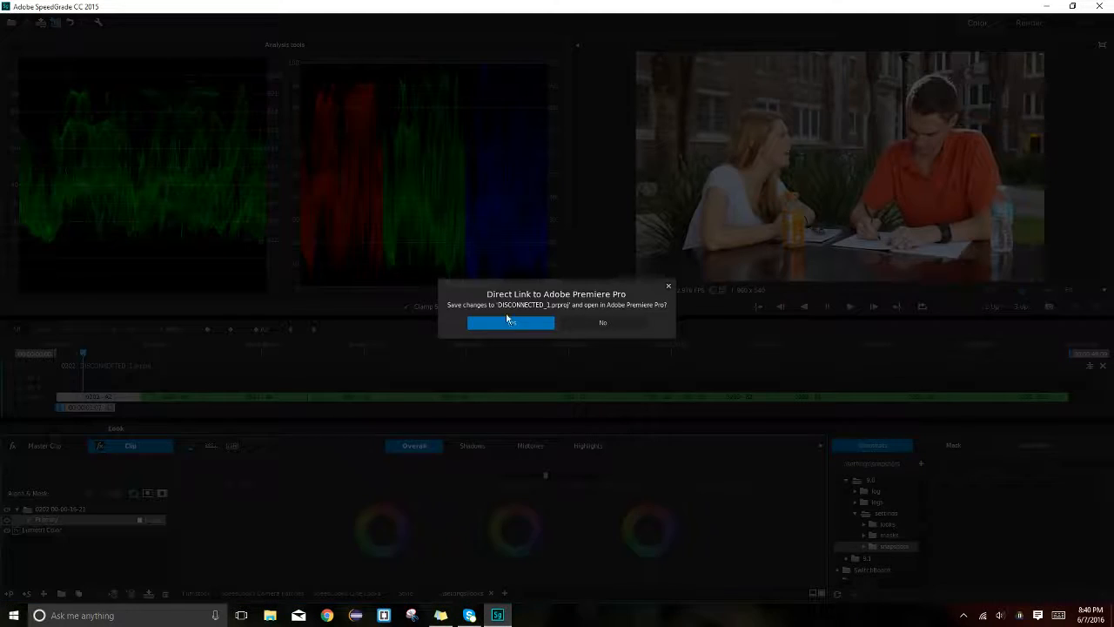
{"action": "left_click", "coordinate": [506, 317]}
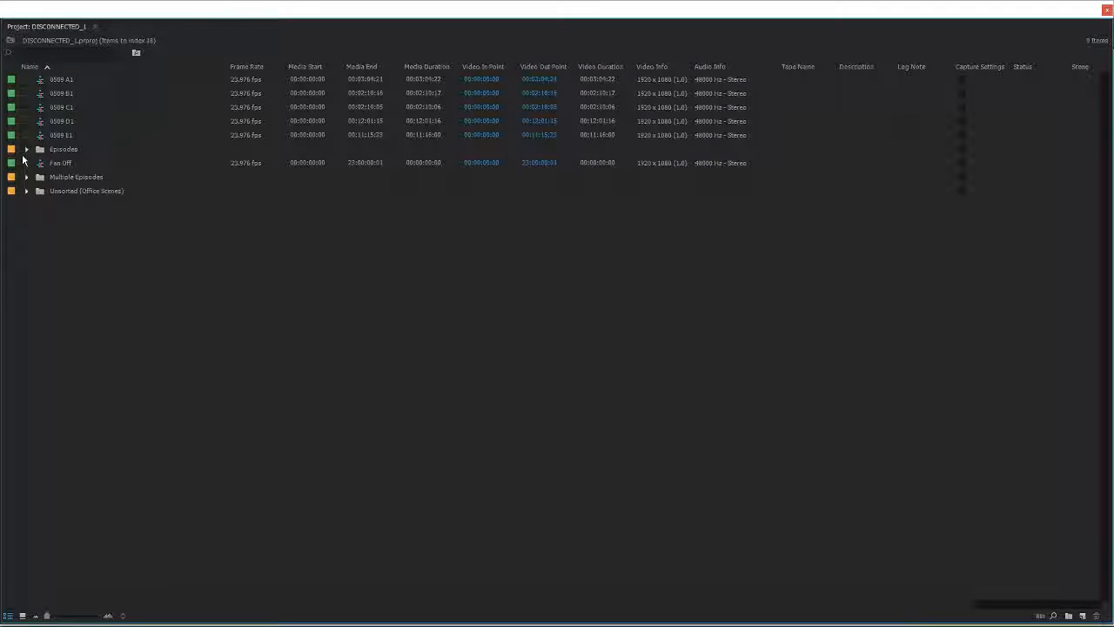
- Move the sequences 0509 A1 through 0509 E1 into the 0509 - INT. Stairwell bin of DIS05_Backspace
{"action": "left_click", "coordinate": [26, 150]}
{"action": "left_click", "coordinate": [67, 79]}
{"action": "left_click", "coordinate": [67, 135], "text": "shift"}
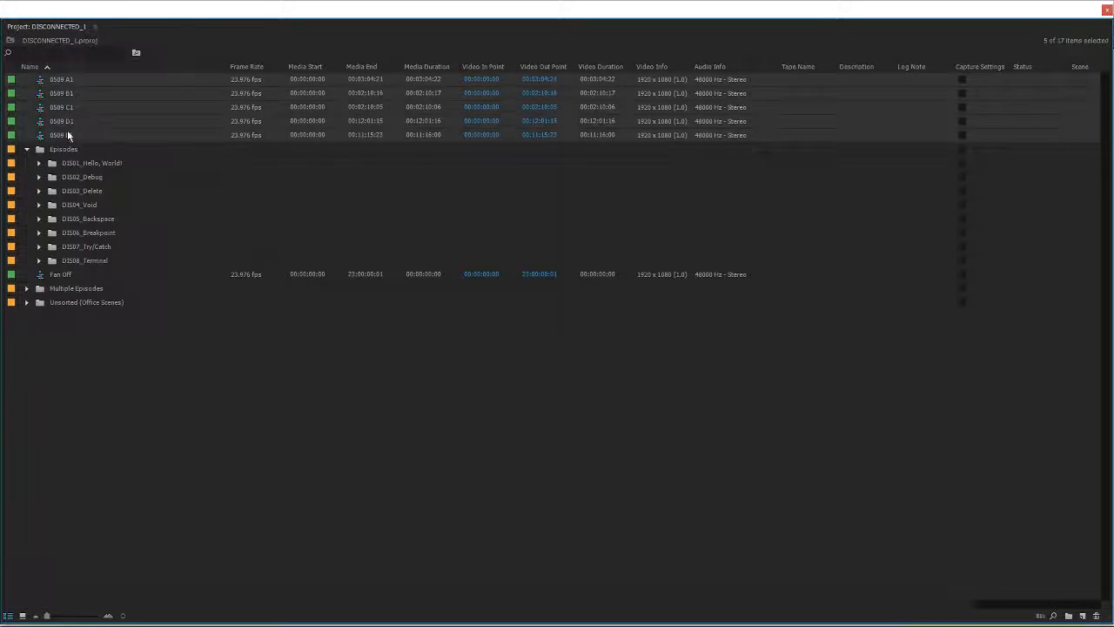
{"action": "left_click", "coordinate": [39, 218]}
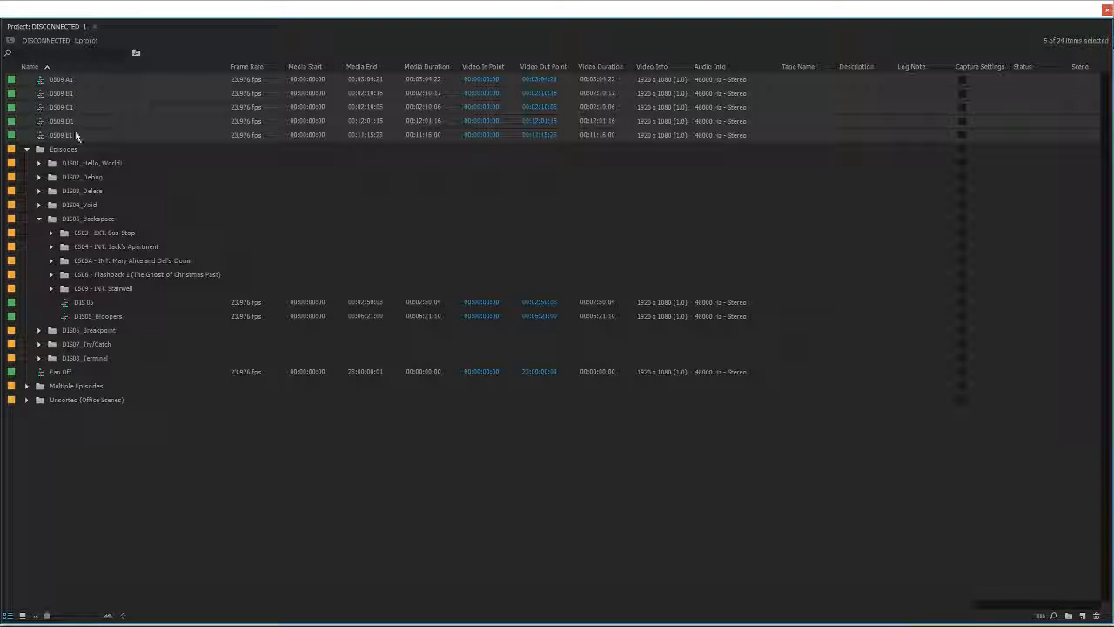
{"action": "left_click", "coordinate": [51, 288]}
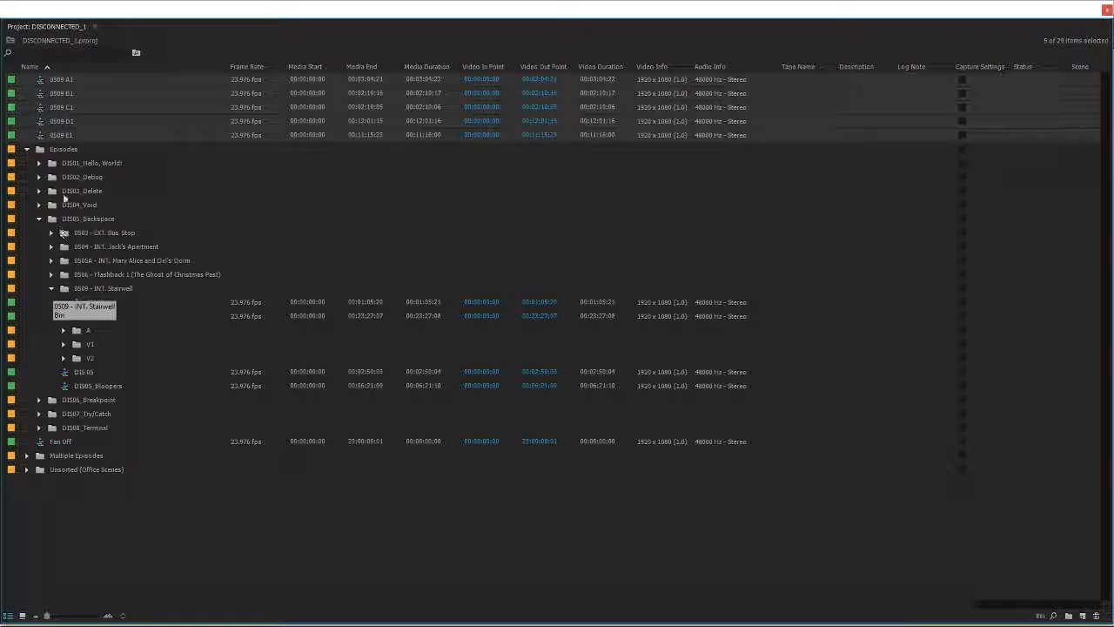
{"action": "left_click", "coordinate": [76, 134]}
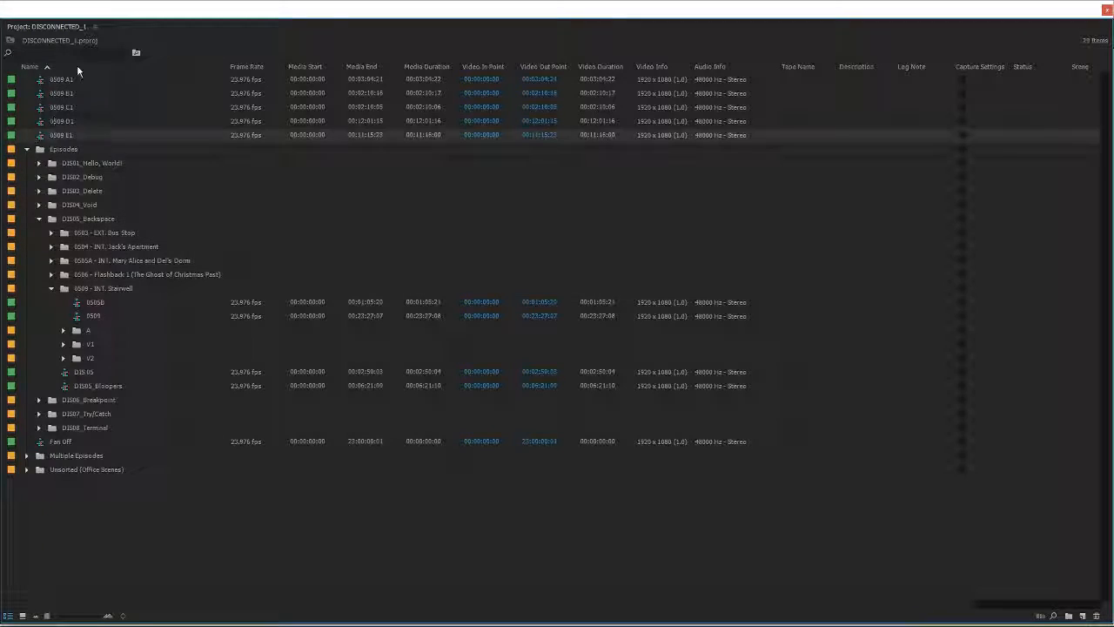
{"action": "left_click", "coordinate": [77, 65]}
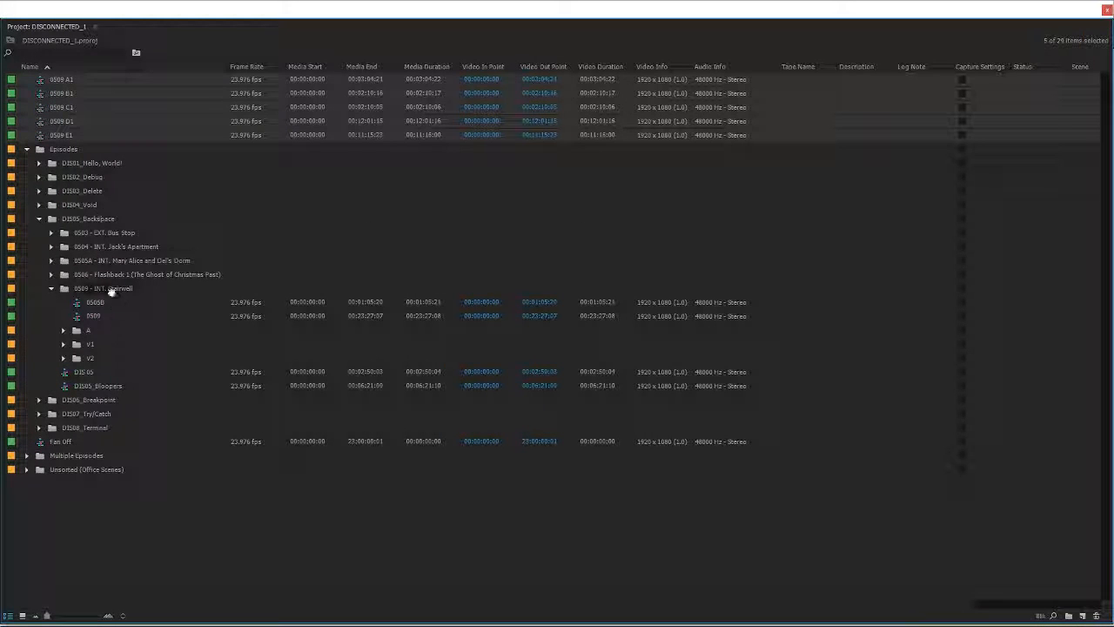
{"action": "left_click_drag", "start_coordinate": [109, 290], "coordinate": [109, 290]}
- Collapse the DIS05_Backspace bin and open sequence 0202 from the Sequences bin of 0202 - INT. Dining Hall in DIS02_Debug
{"action": "left_click", "coordinate": [51, 218]}
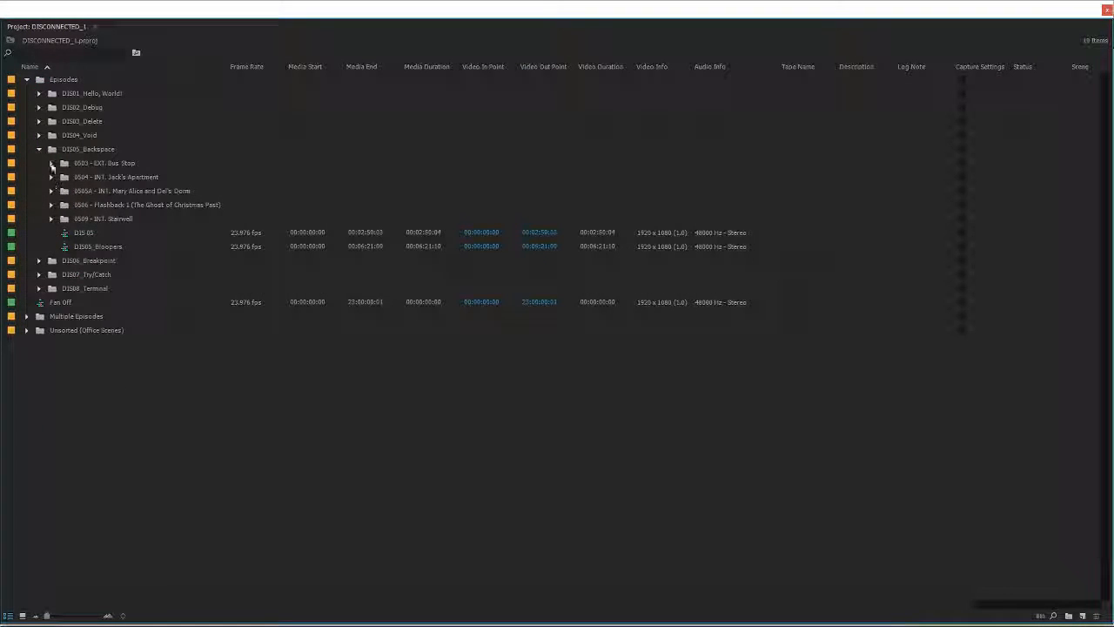
{"action": "left_click", "coordinate": [38, 149]}
{"action": "left_click", "coordinate": [39, 107]}
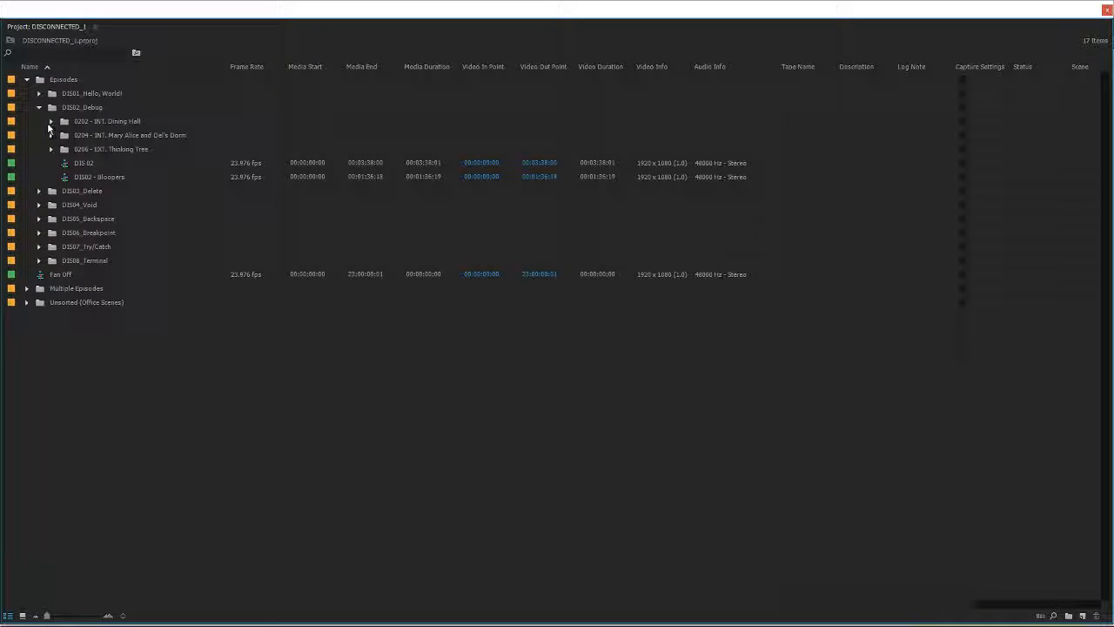
{"action": "left_click", "coordinate": [51, 121]}
{"action": "left_click", "coordinate": [63, 149]}
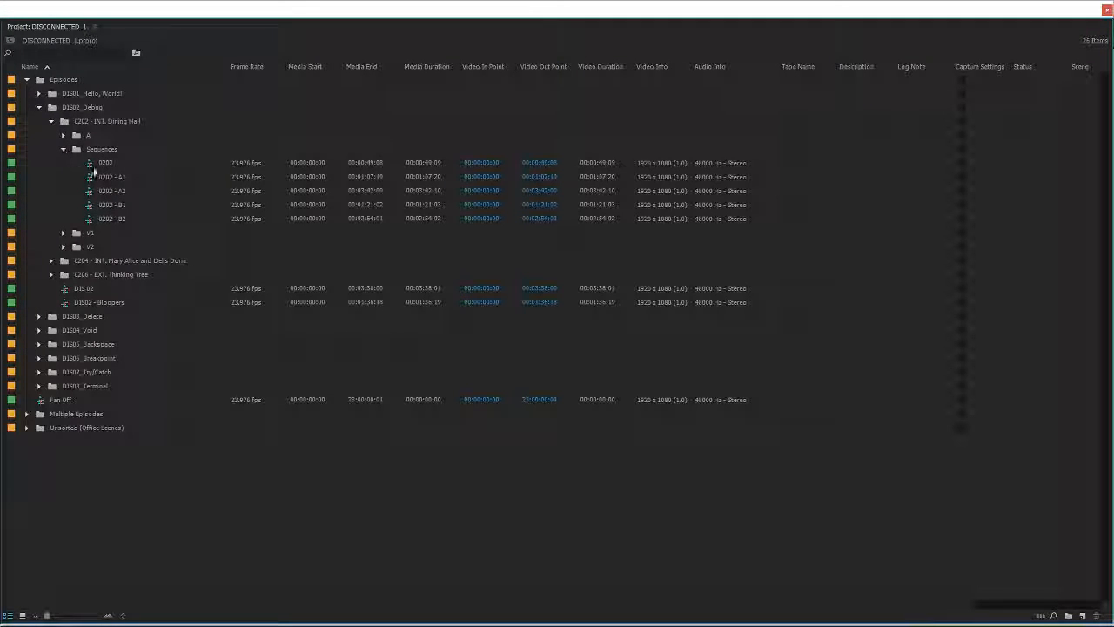
{"action": "left_click", "coordinate": [96, 164]}
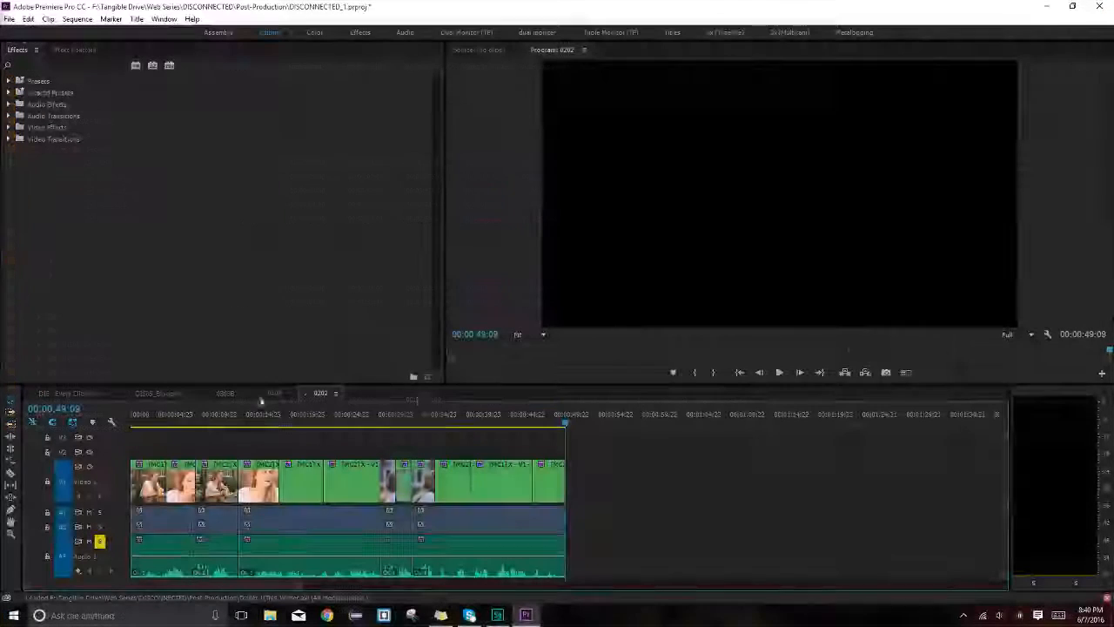
- Compare the wide shot at 00:00:35:01 with its Lumetri Color effect off and on
{"action": "left_click_drag", "start_coordinate": [577, 423], "coordinate": [440, 423]}
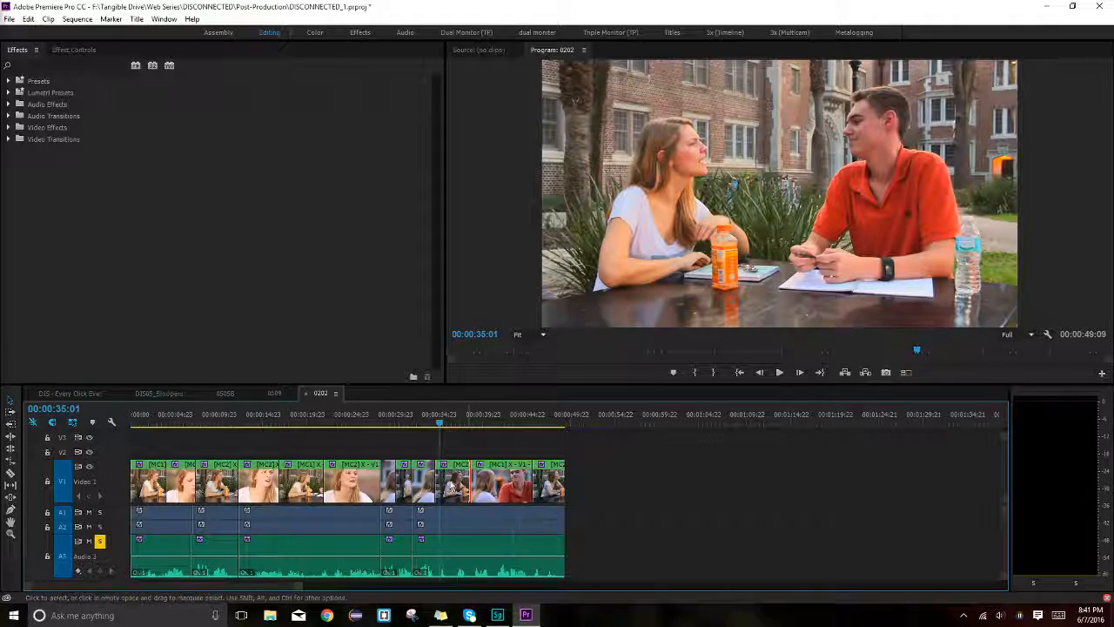
{"action": "left_click", "coordinate": [452, 483]}
{"action": "left_click", "coordinate": [76, 50]}
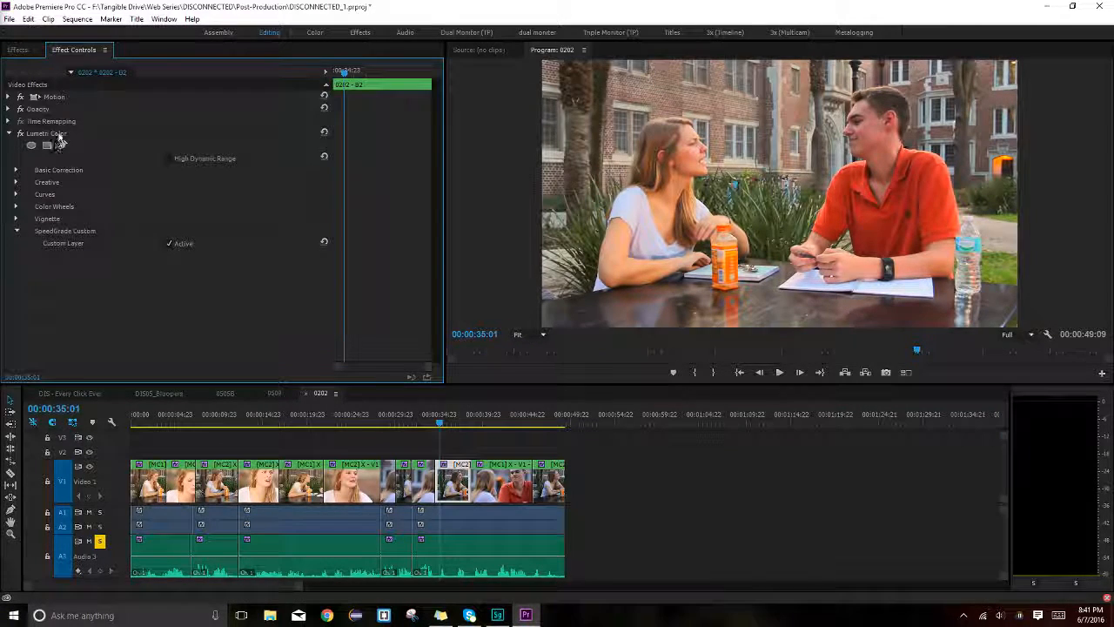
{"action": "left_click", "coordinate": [18, 134]}
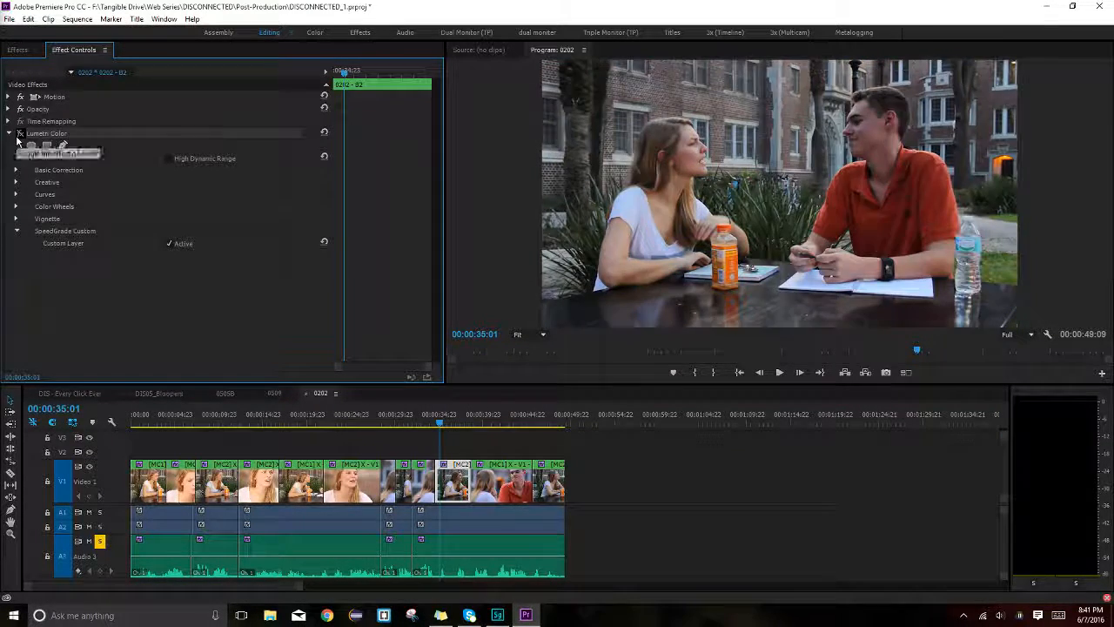
{"action": "left_click", "coordinate": [19, 135]}
{"action": "left_click", "coordinate": [18, 135]}
{"action": "left_click", "coordinate": [19, 135]}
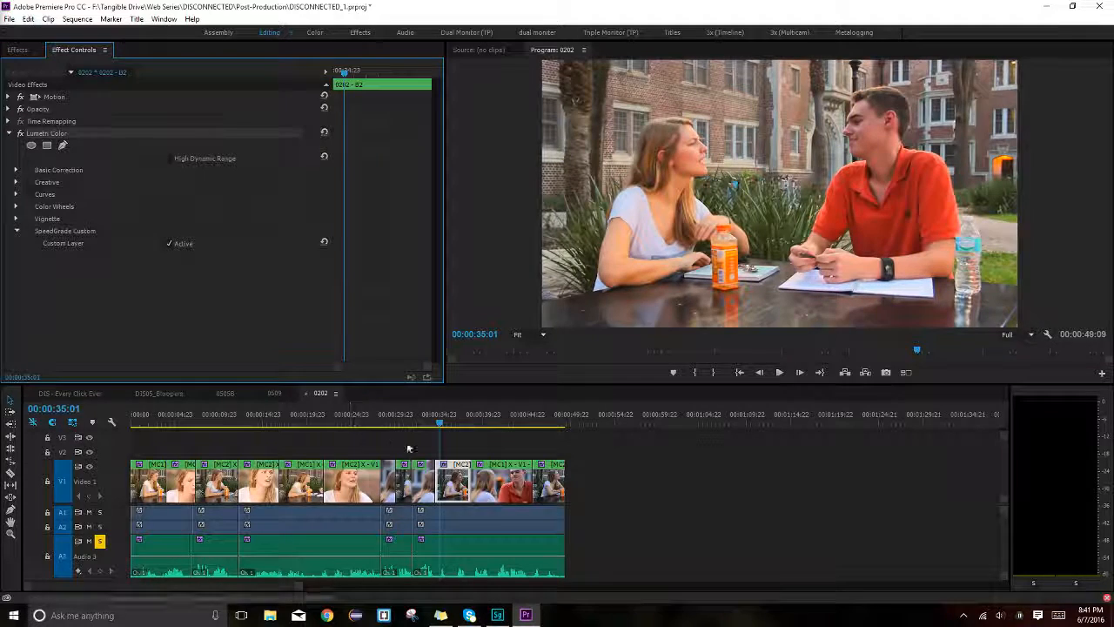
- Browse the effects library to the Color Correction category of the video effects
{"action": "left_click_drag", "start_coordinate": [428, 420], "coordinate": [367, 420]}
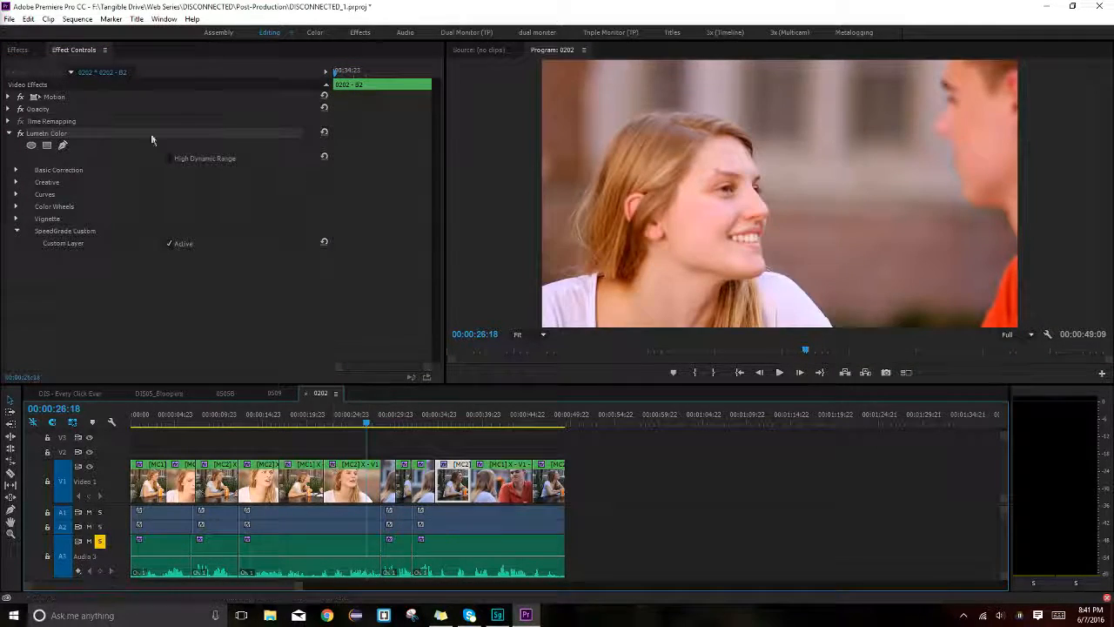
{"action": "left_click", "coordinate": [19, 50]}
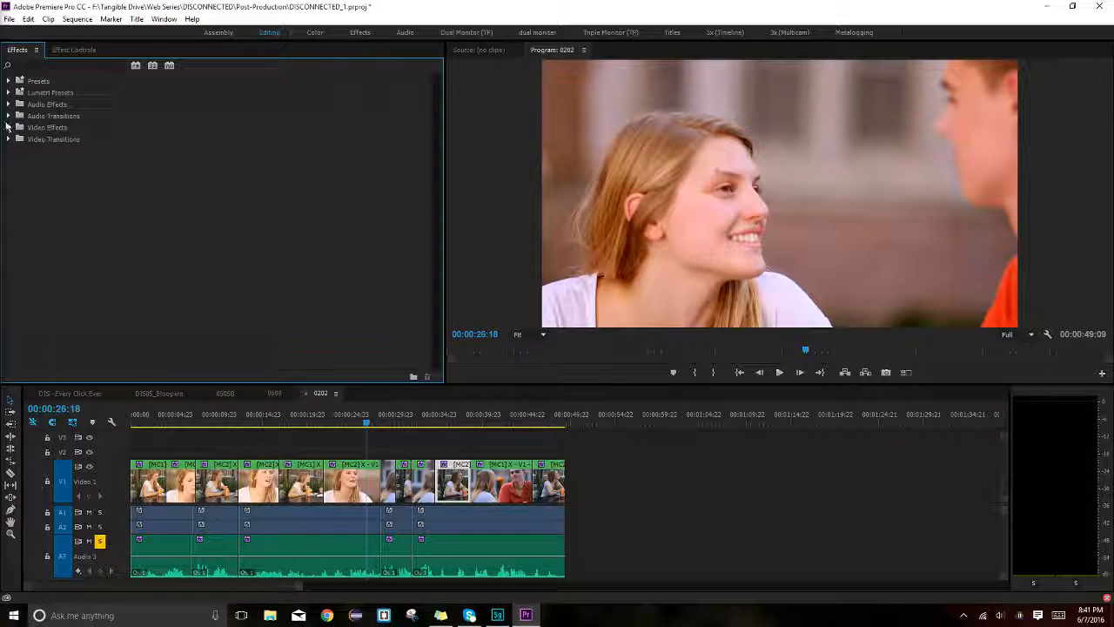
{"action": "left_click", "coordinate": [8, 128]}
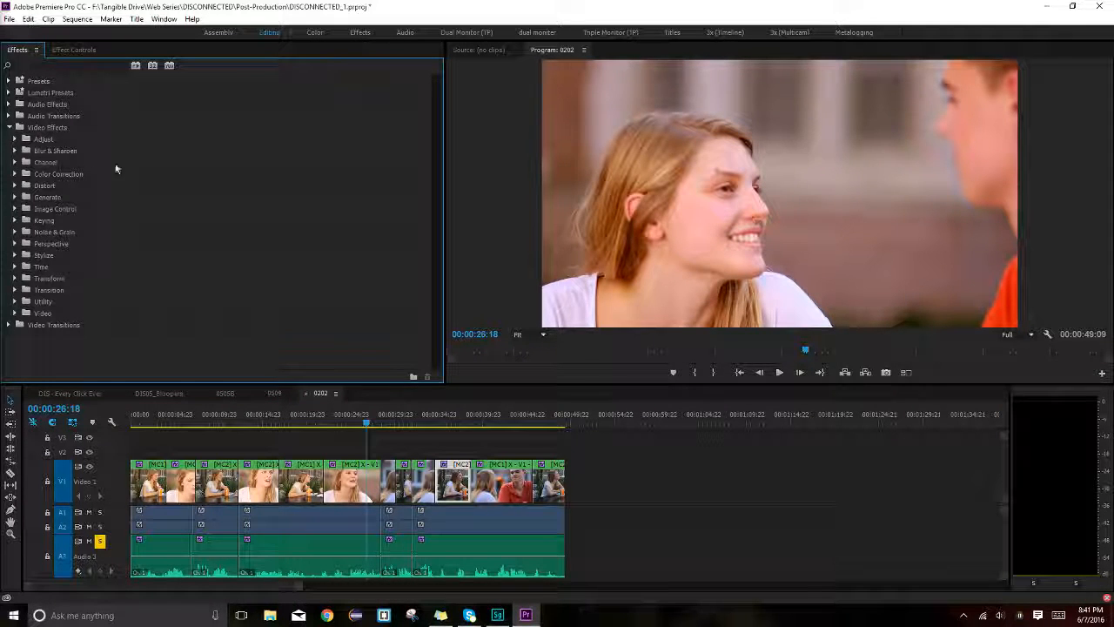
{"action": "left_click", "coordinate": [15, 174]}
{"action": "scroll", "coordinate": [292, 189], "scroll_direction": "down", "scroll_amount": 2}
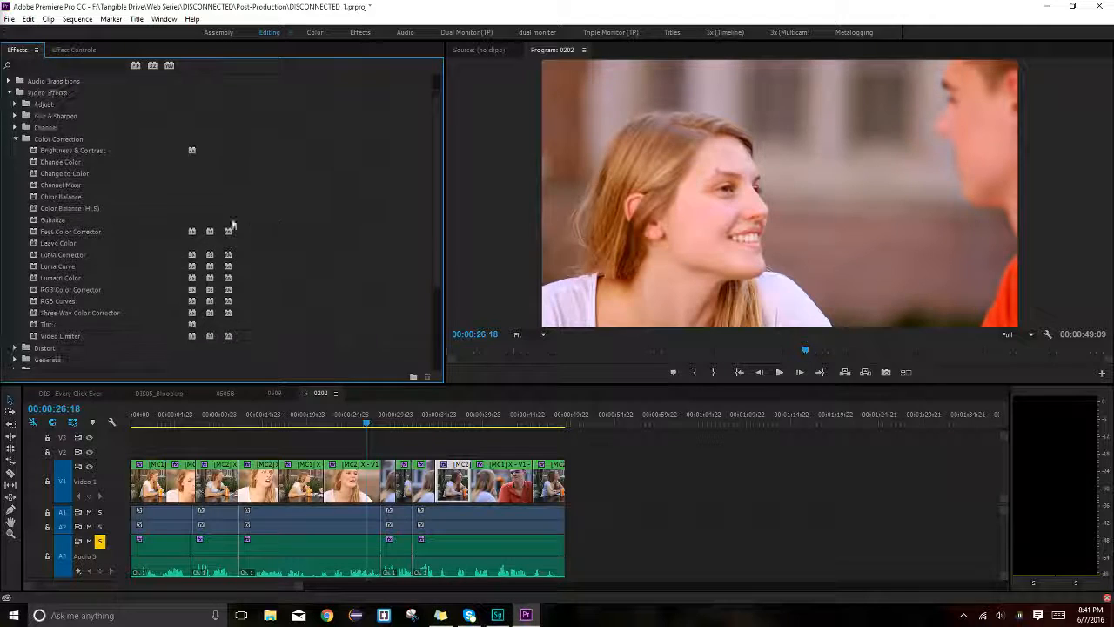
- Try the Tint effect on the wide shot at 00:00:35:06, check its settings and delete it from the clip
{"action": "left_click", "coordinate": [45, 323]}
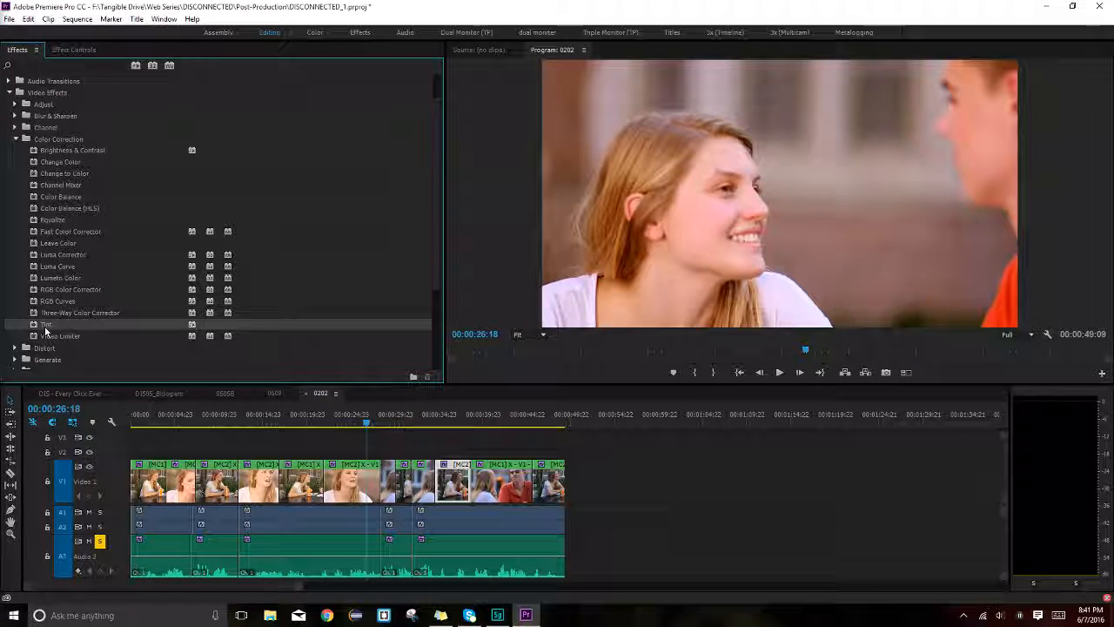
{"action": "left_click", "coordinate": [440, 420]}
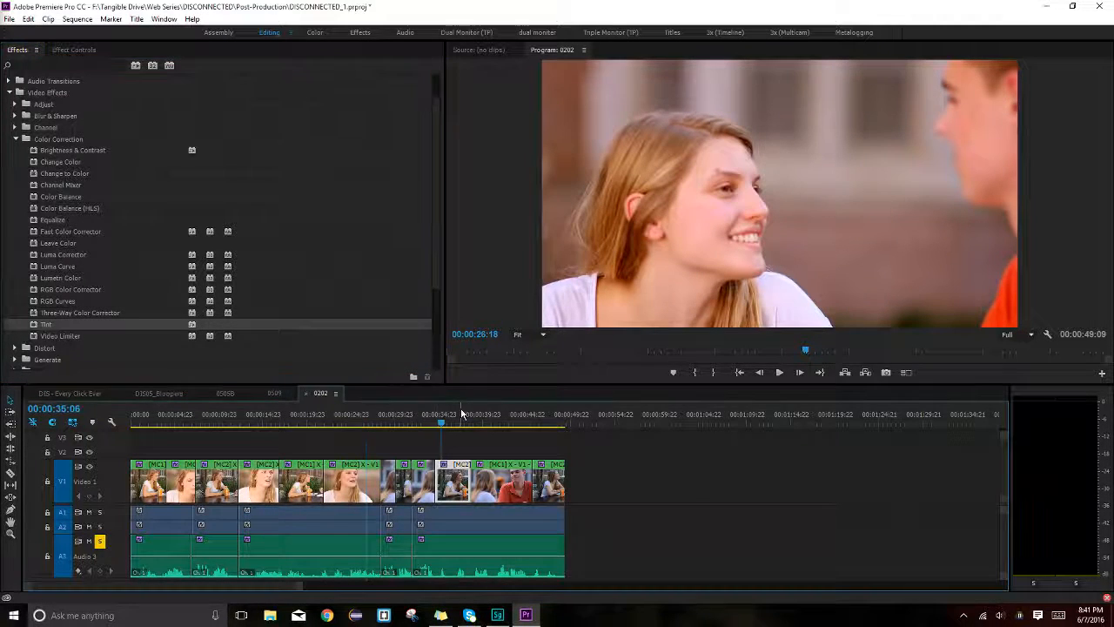
{"action": "left_click_drag", "start_coordinate": [393, 434], "coordinate": [453, 483]}
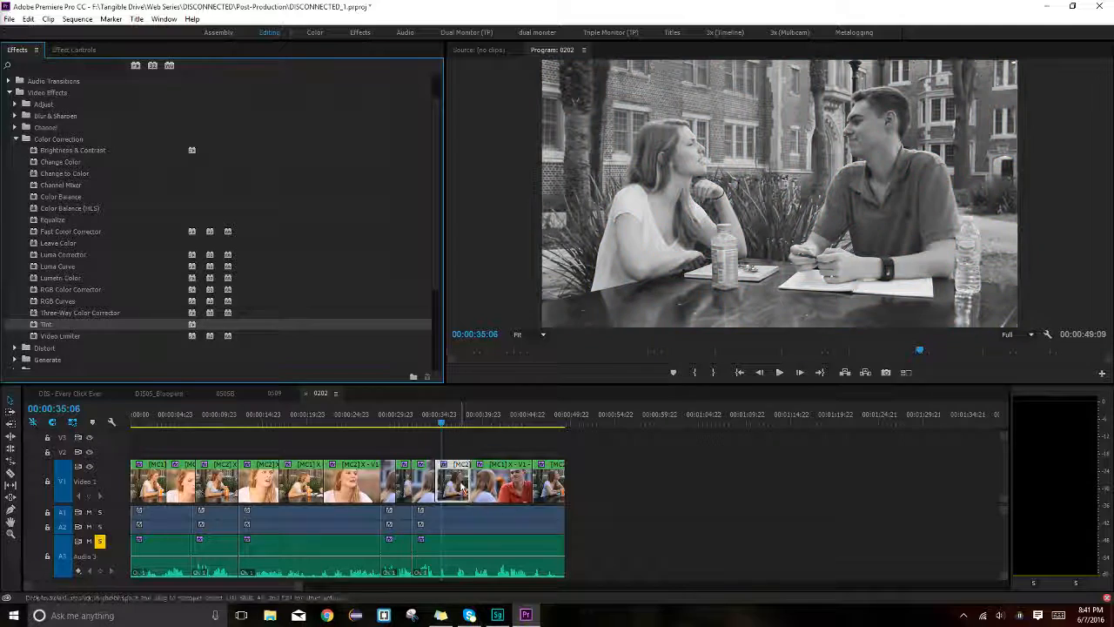
{"action": "left_click", "coordinate": [75, 49]}
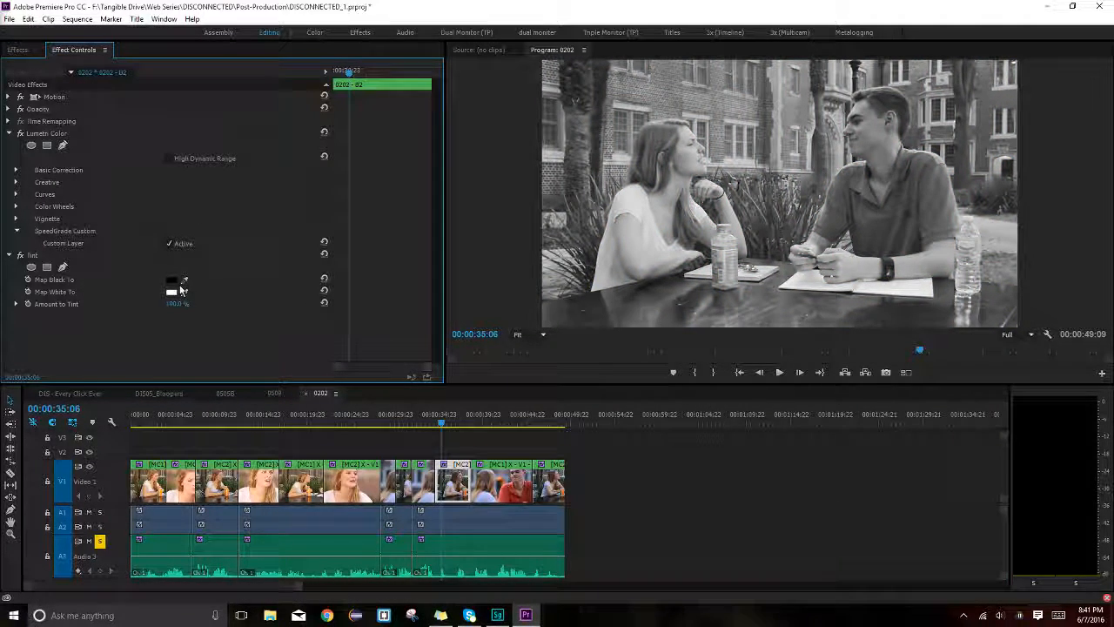
{"action": "left_click", "coordinate": [31, 259]}
{"action": "key", "text": "Delete"}
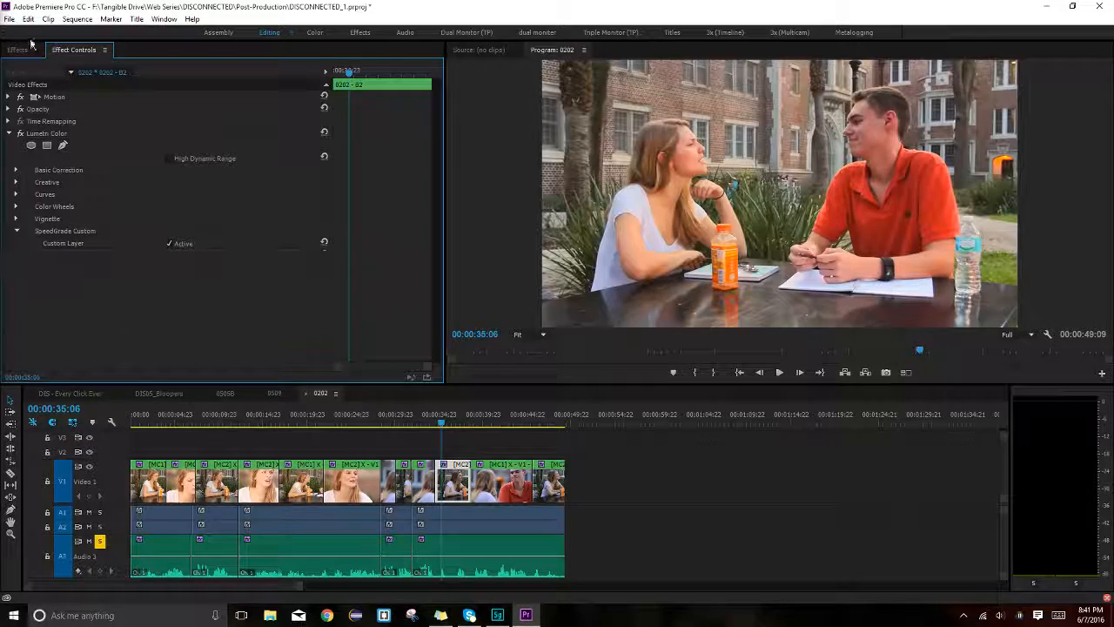
- Try the Three-Way Color Corrector on the wide shot at 00:00:35:06 and look through its colour wheels and saturation settings
{"action": "left_click", "coordinate": [32, 51]}
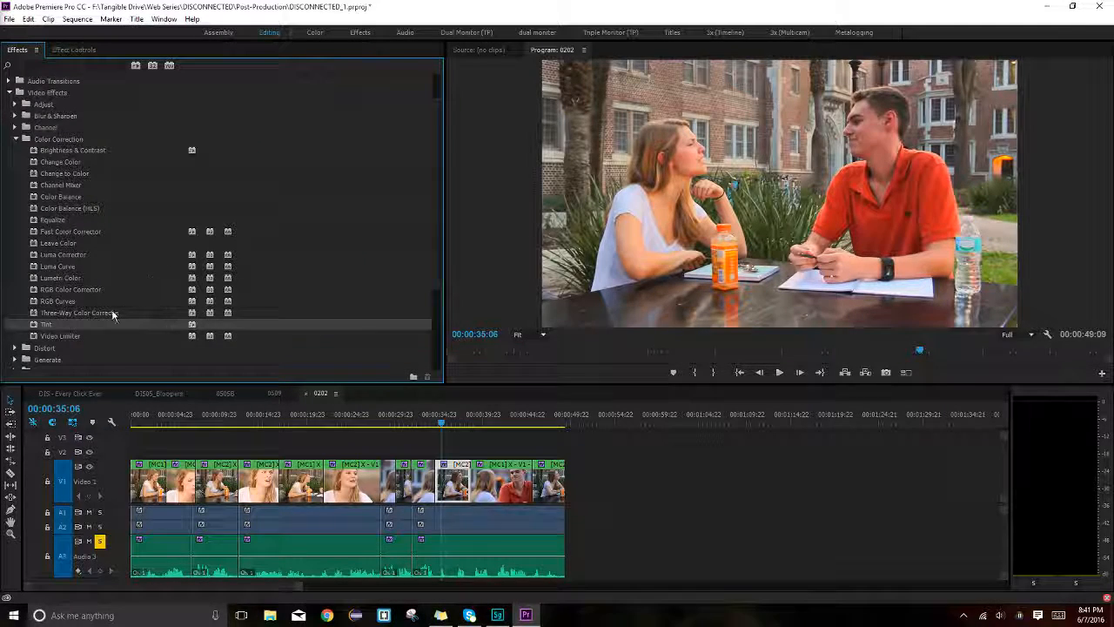
{"action": "left_click_drag", "start_coordinate": [113, 313], "coordinate": [448, 467]}
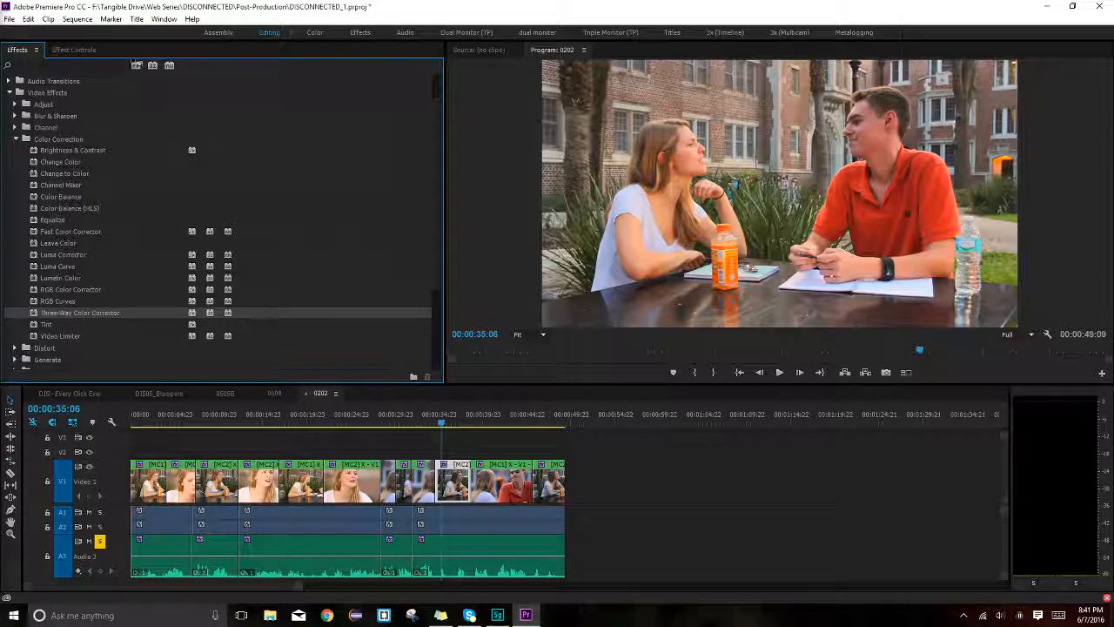
{"action": "left_click", "coordinate": [78, 50]}
{"action": "scroll", "coordinate": [269, 240], "scroll_direction": "down", "scroll_amount": 3}
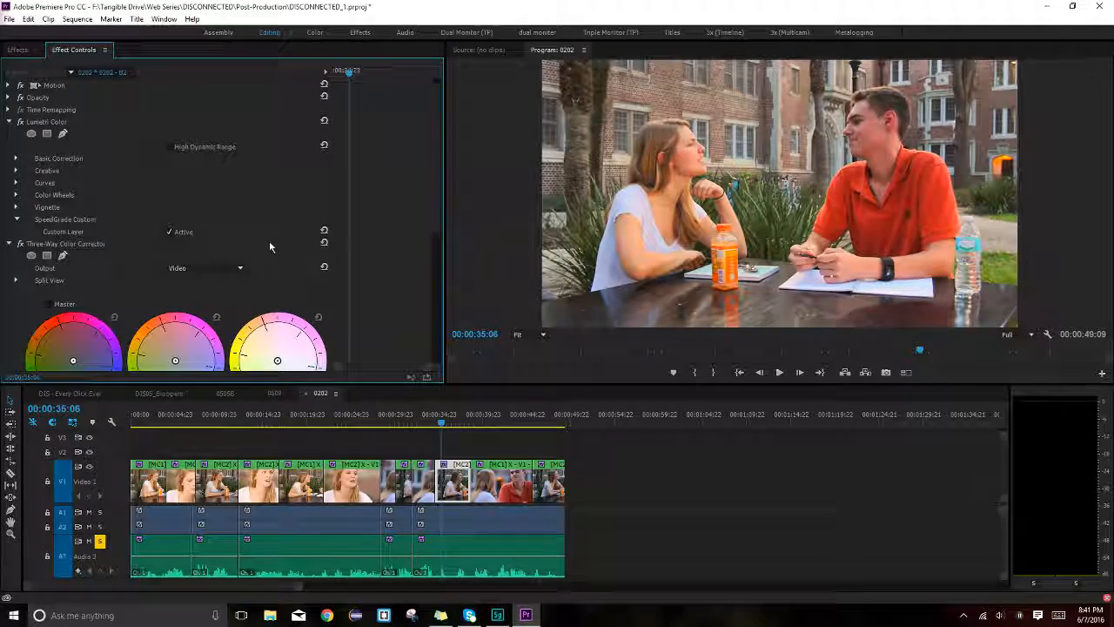
{"action": "scroll", "coordinate": [269, 241], "scroll_direction": "down", "scroll_amount": 7}
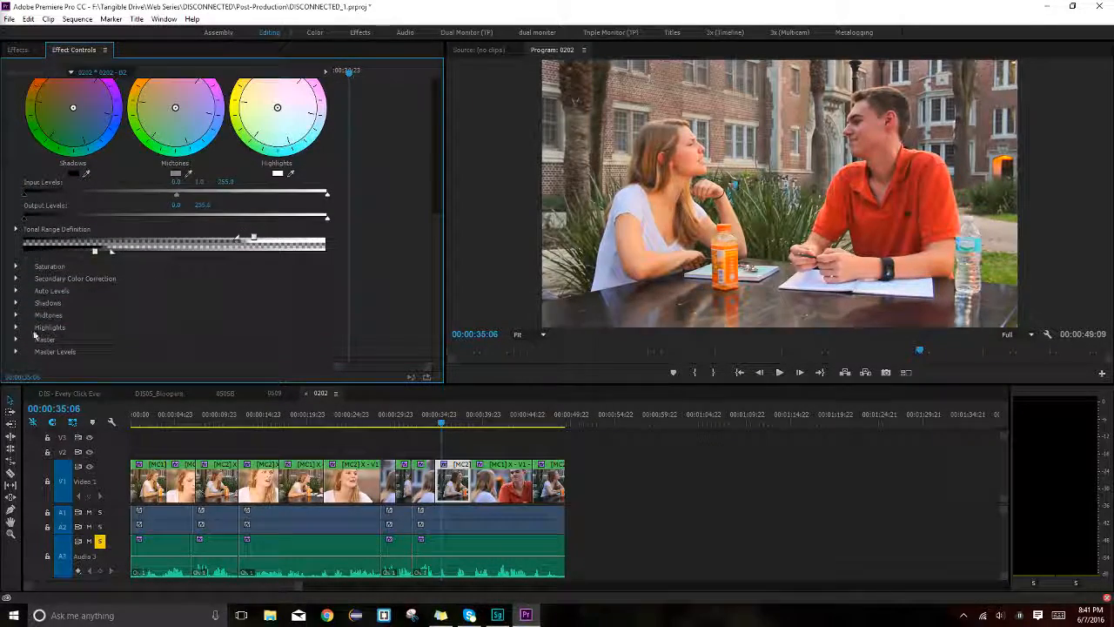
{"action": "left_click", "coordinate": [16, 267]}
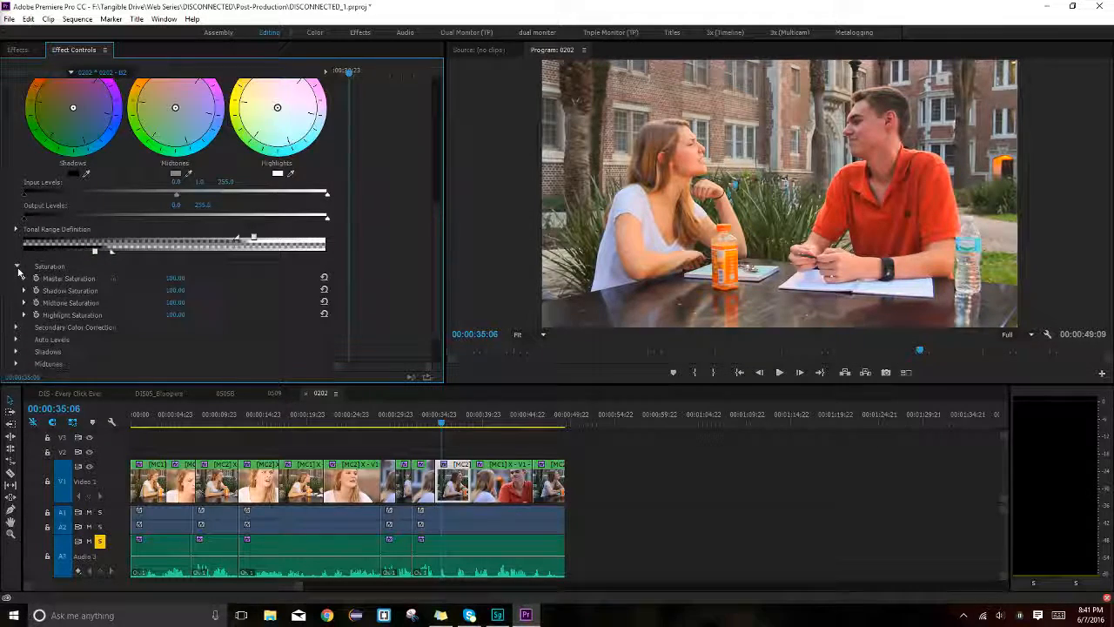
{"action": "left_click", "coordinate": [16, 267]}
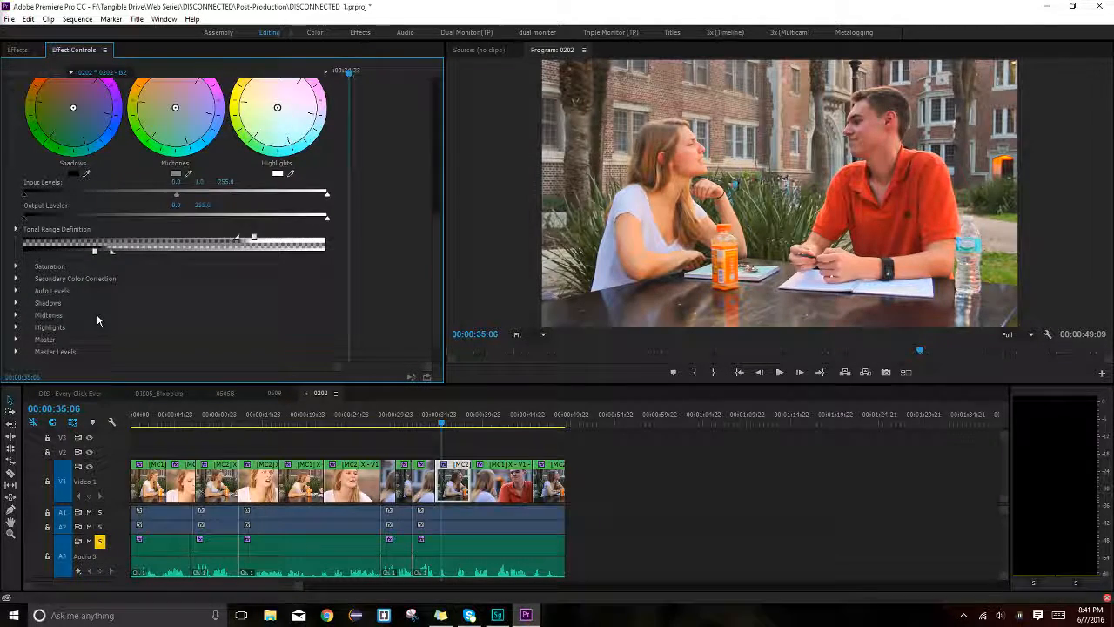
- Delete the Three-Way Color Corrector from the wide shot, keeping its Lumetri Color effect
{"action": "scroll", "coordinate": [97, 313], "scroll_direction": "up", "scroll_amount": 1}
{"action": "scroll", "coordinate": [116, 298], "scroll_direction": "up", "scroll_amount": 5}
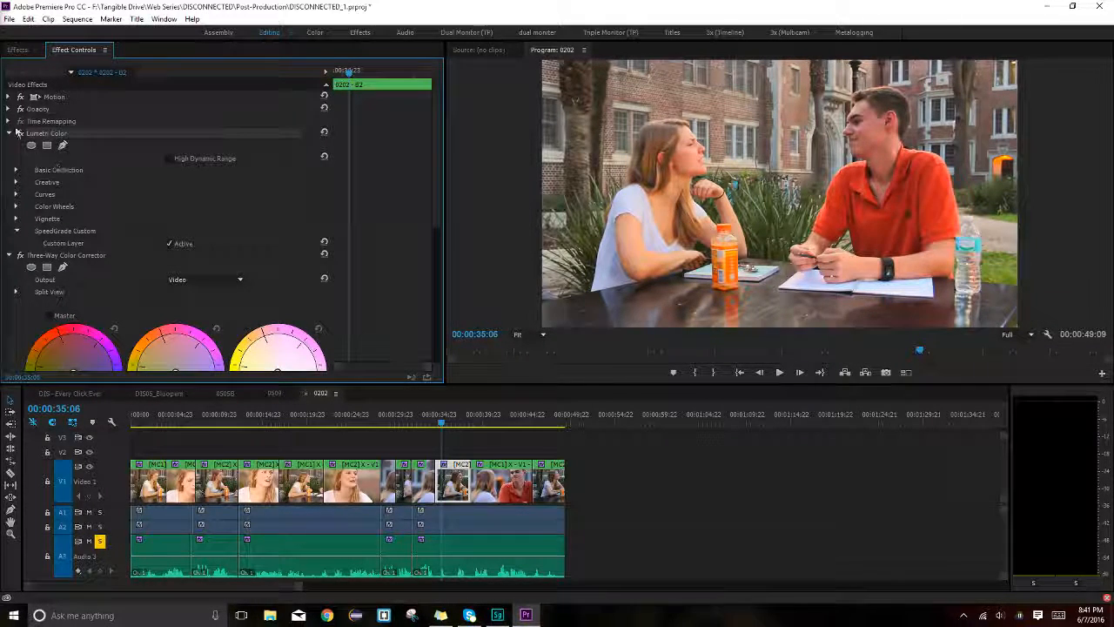
{"action": "left_click", "coordinate": [9, 134]}
{"action": "left_click", "coordinate": [54, 146]}
{"action": "key", "text": "Delete"}
{"action": "left_click", "coordinate": [9, 134]}
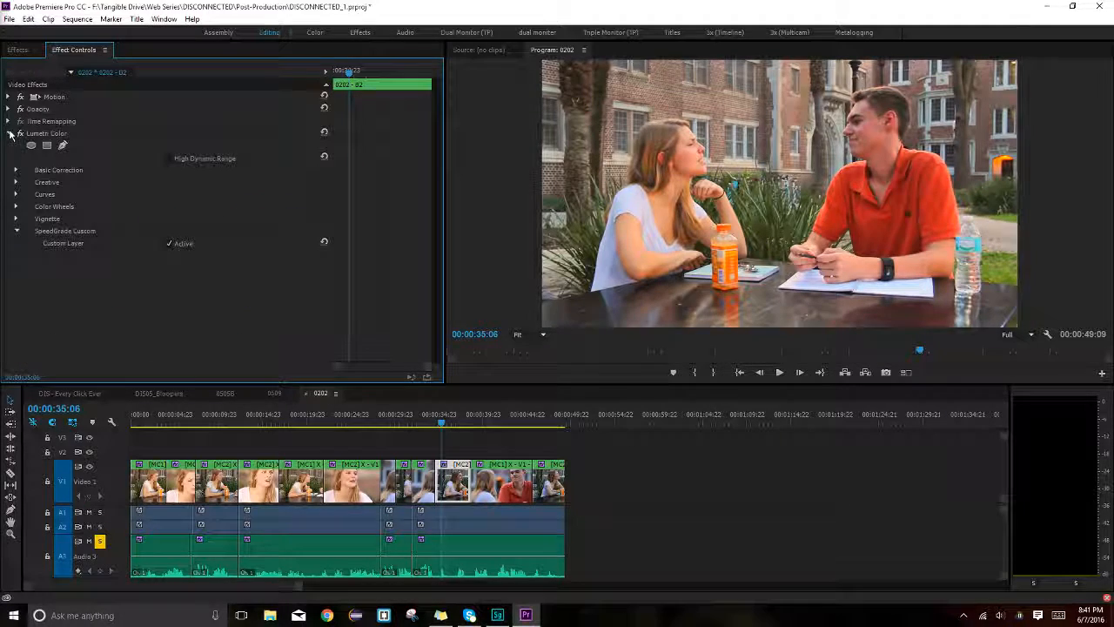
- Try a Basic Correction temperature of 100 in the wide shot's existing Lumetri Color effect and undo the change
{"action": "left_click", "coordinate": [16, 182]}
{"action": "left_click", "coordinate": [20, 171]}
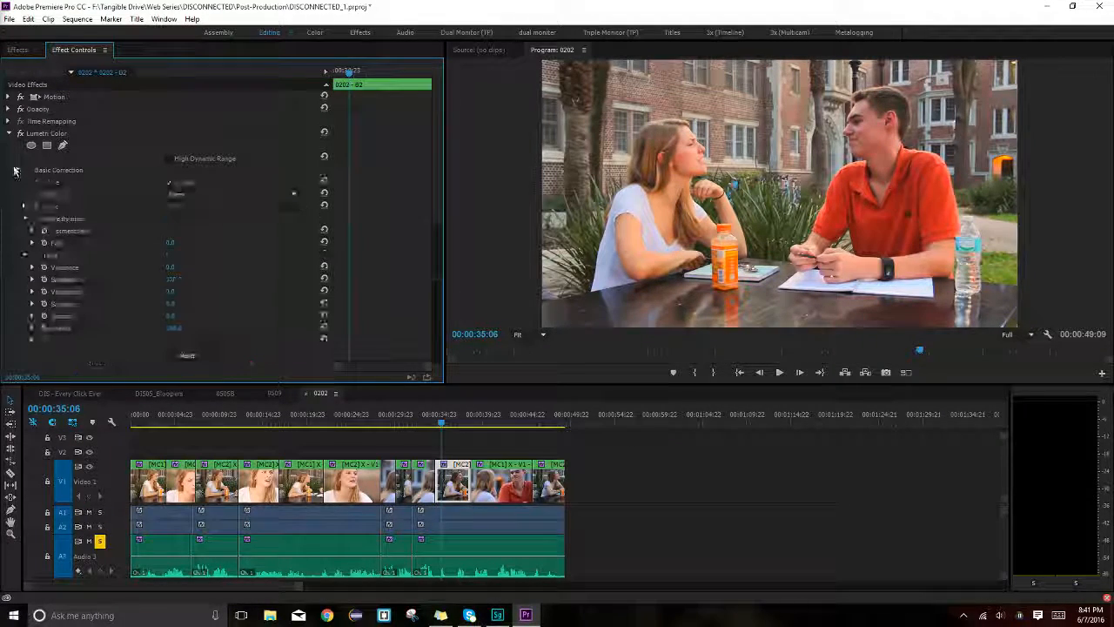
{"action": "scroll", "coordinate": [101, 253], "scroll_direction": "down", "scroll_amount": 2}
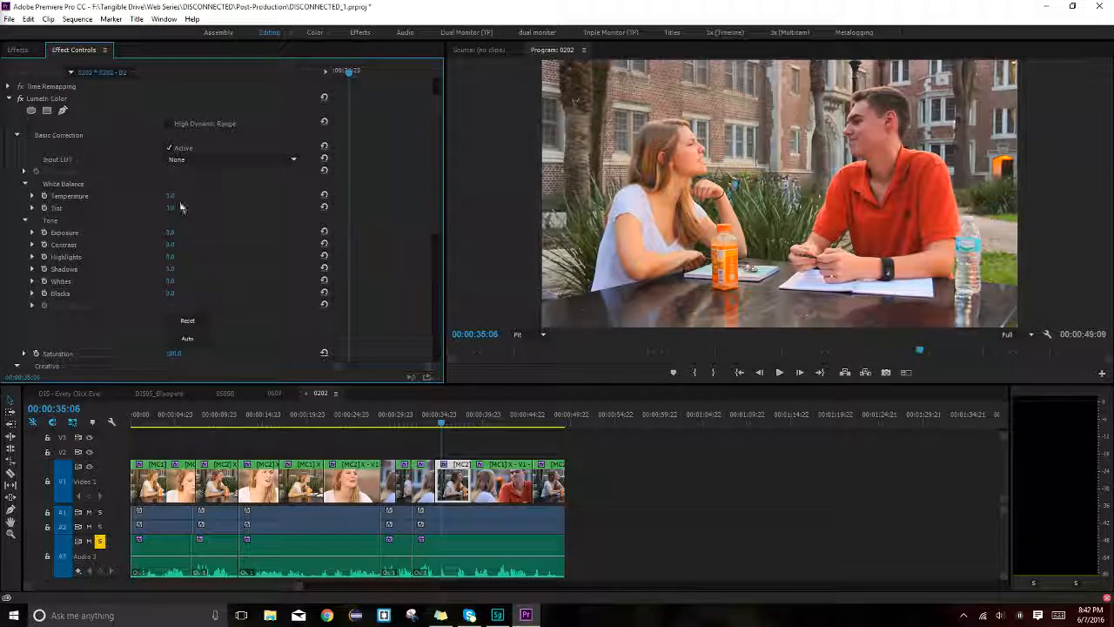
{"action": "left_click_drag", "start_coordinate": [172, 196], "coordinate": [235, 196]}
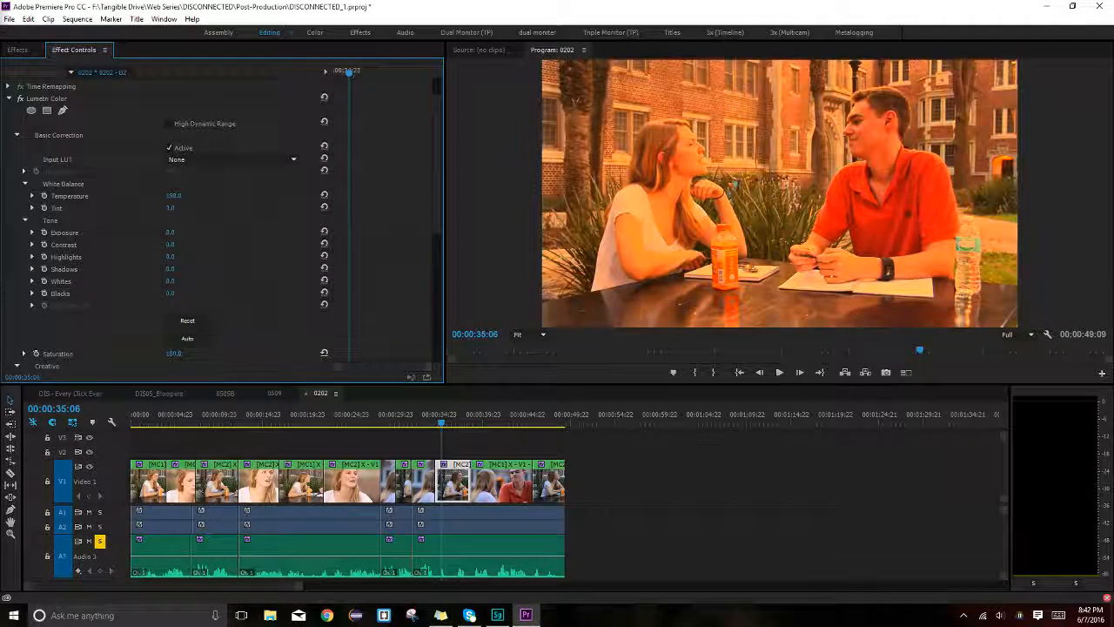
{"action": "left_click_drag", "start_coordinate": [285, 223], "coordinate": [281, 225]}
{"action": "key", "text": "ctrl+z"}
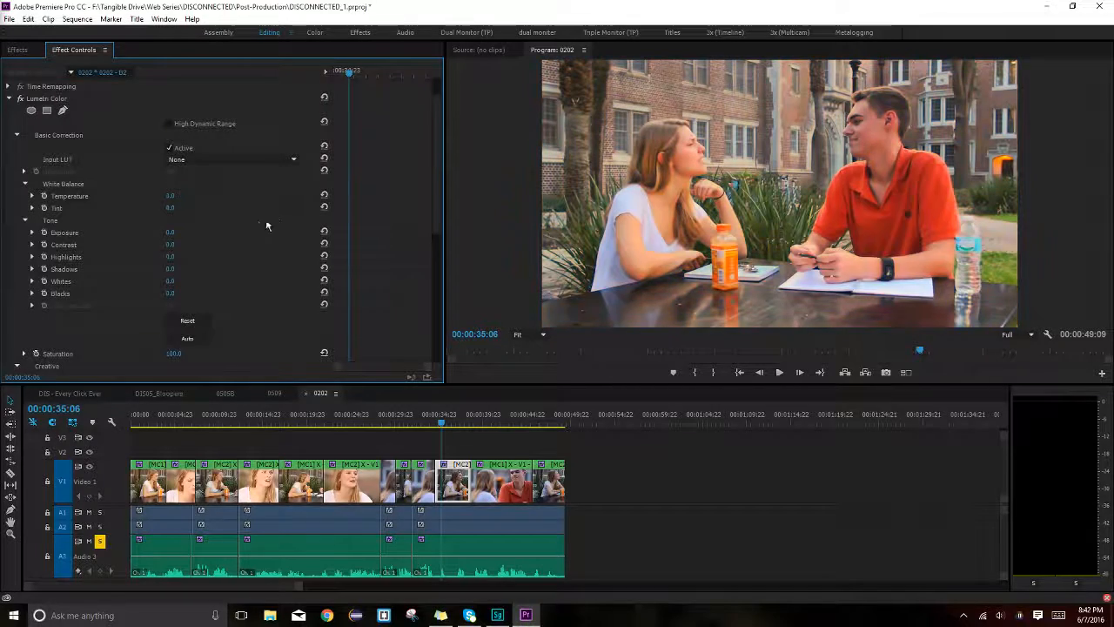
{"action": "scroll", "coordinate": [174, 226], "scroll_direction": "up", "scroll_amount": 2}
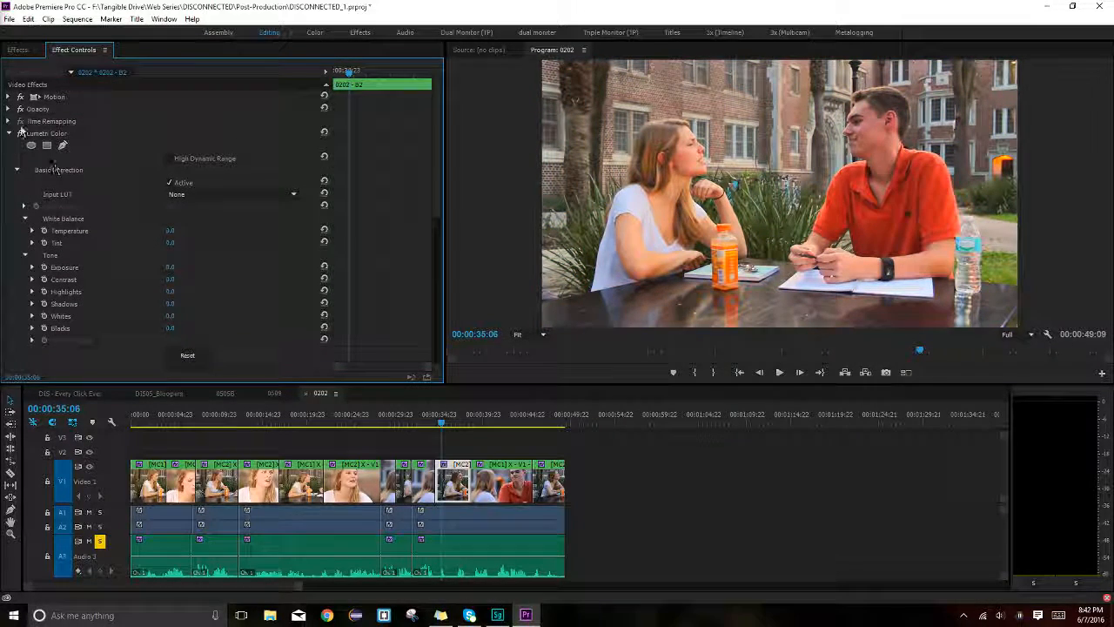
- Add a second Lumetri Color effect to the wide shot at 00:00:35:06
{"action": "left_click", "coordinate": [24, 56]}
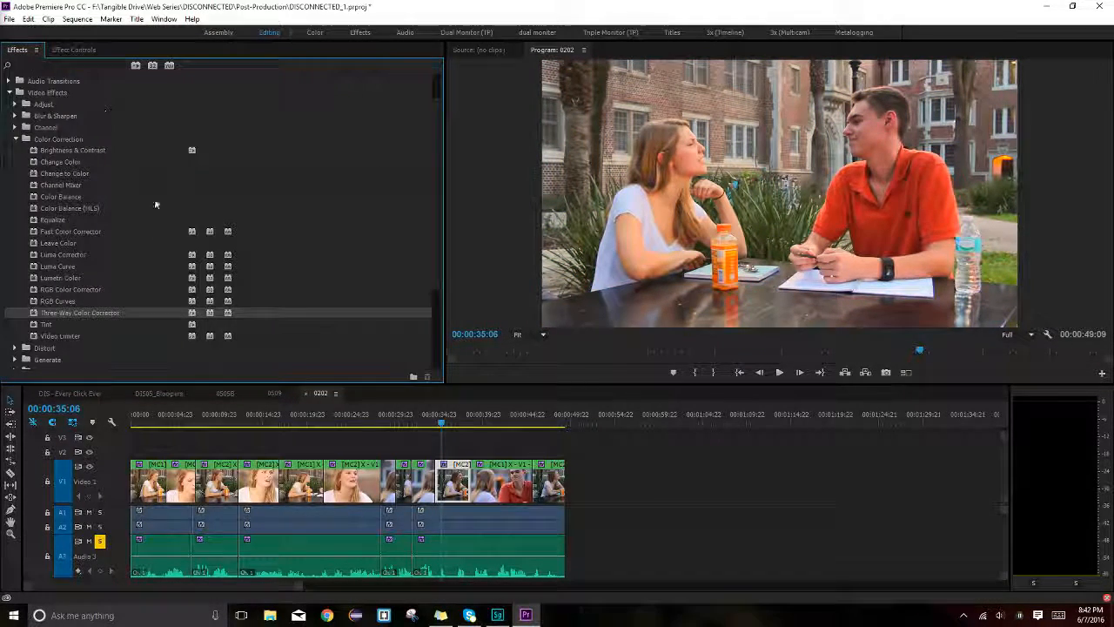
{"action": "left_click", "coordinate": [74, 281]}
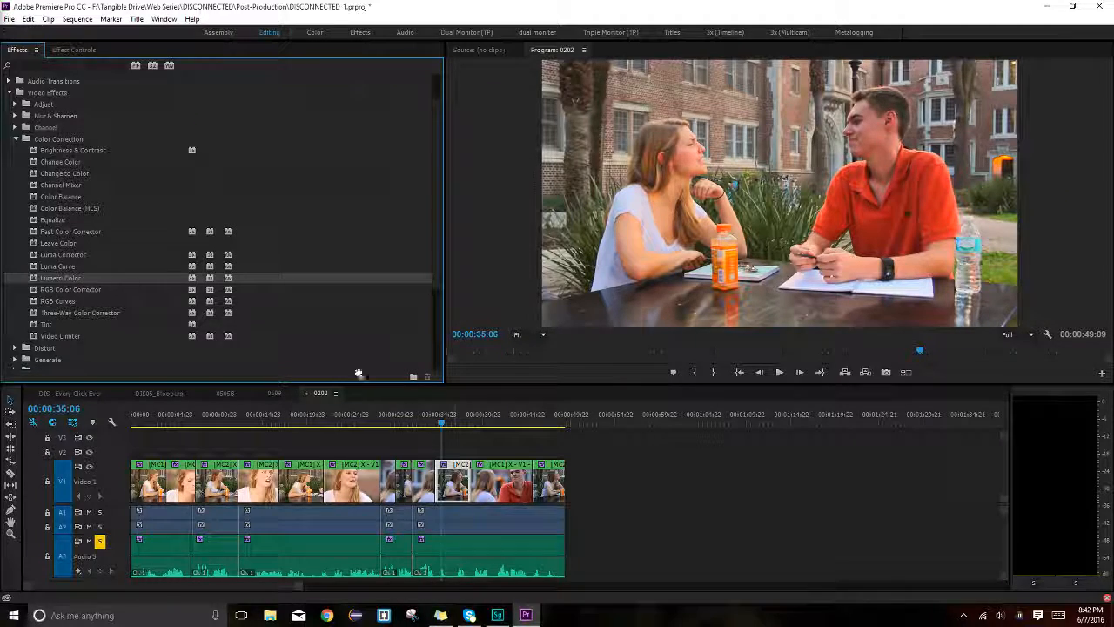
{"action": "left_click_drag", "start_coordinate": [358, 373], "coordinate": [448, 483]}
{"action": "left_click", "coordinate": [74, 49]}
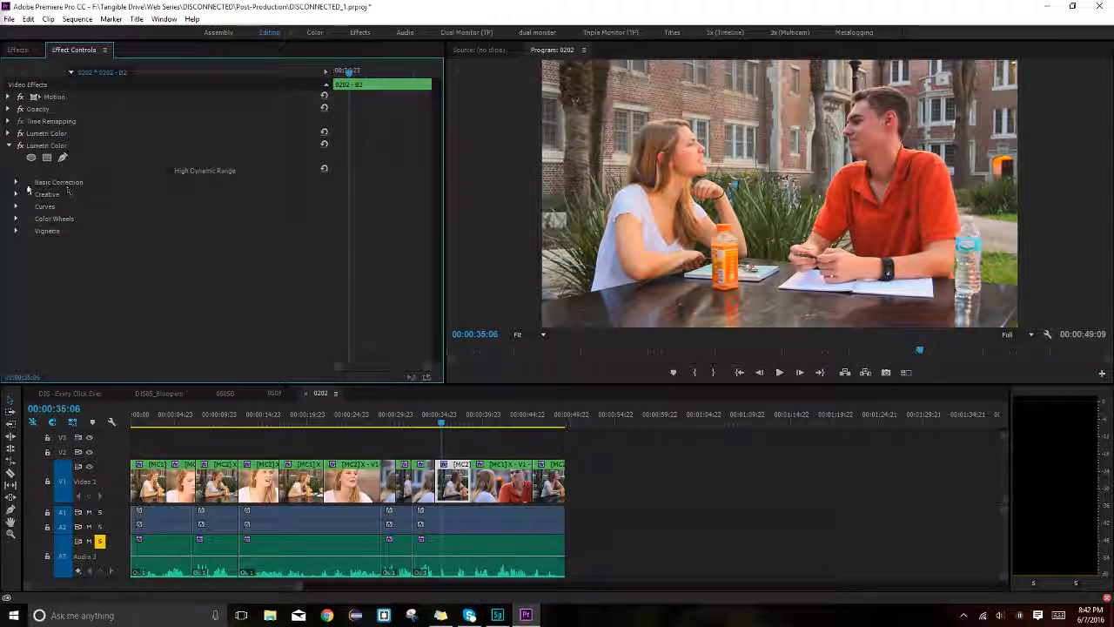
- Set the Basic Correction saturation of the second Lumetri Color effect to 80
{"action": "left_click", "coordinate": [29, 184]}
{"action": "scroll", "coordinate": [114, 267], "scroll_direction": "down", "scroll_amount": 2}
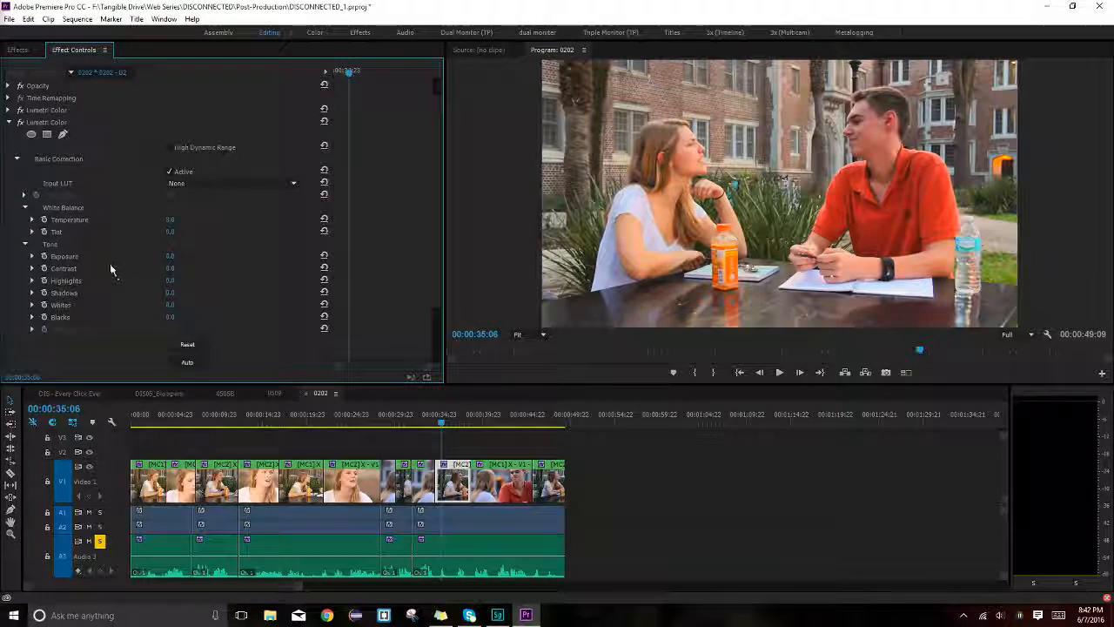
{"action": "scroll", "coordinate": [21, 246], "scroll_direction": "down", "scroll_amount": 1}
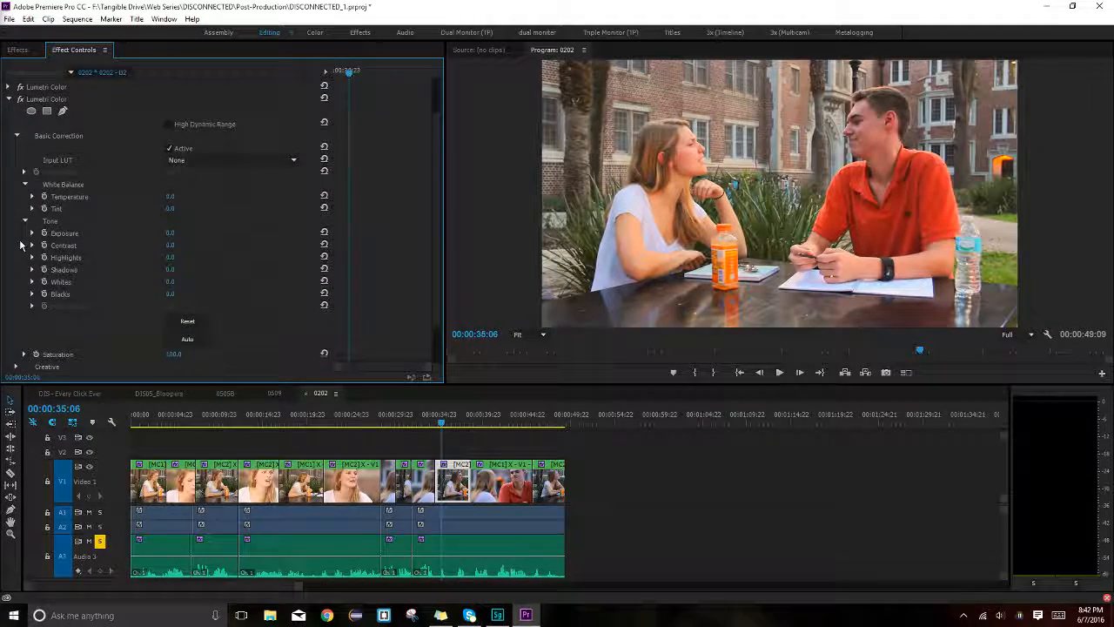
{"action": "scroll", "coordinate": [21, 245], "scroll_direction": "down", "scroll_amount": 2}
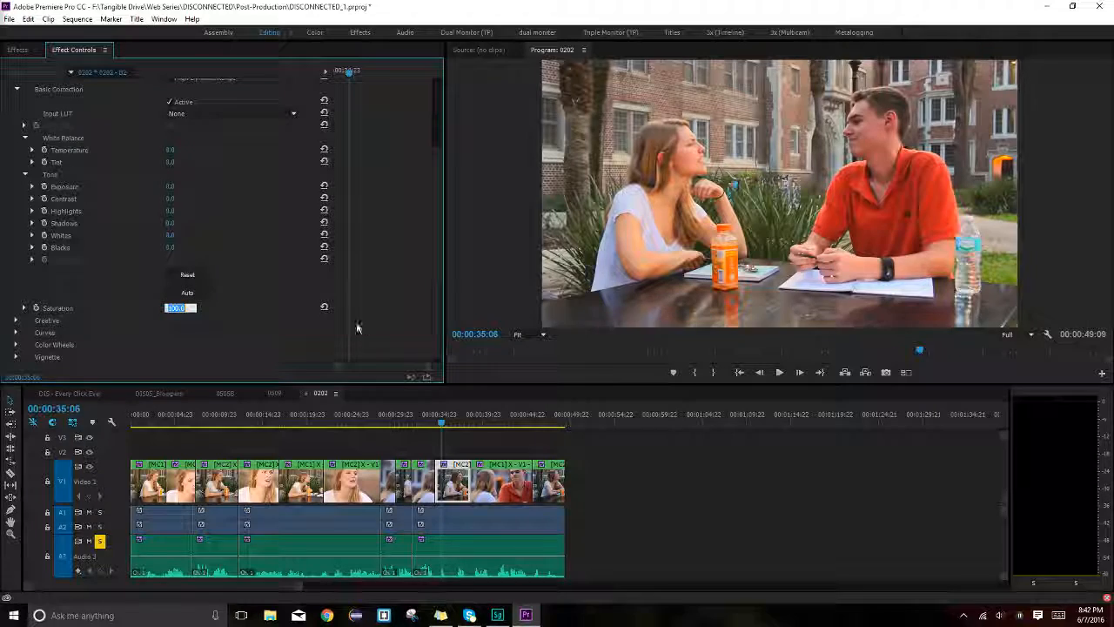
{"action": "type", "text": "80"}
{"action": "key", "text": "Return"}
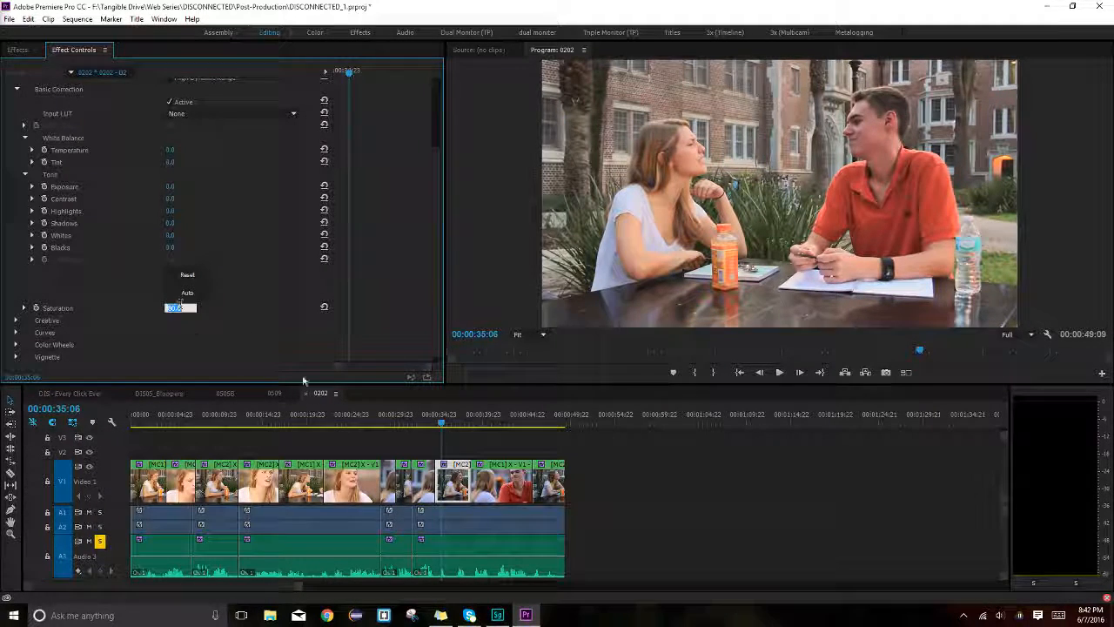
- Rename the second Lumetri Color effect on the wide shot as Low Saturation
{"action": "scroll", "coordinate": [247, 308], "scroll_direction": "up", "scroll_amount": 2}
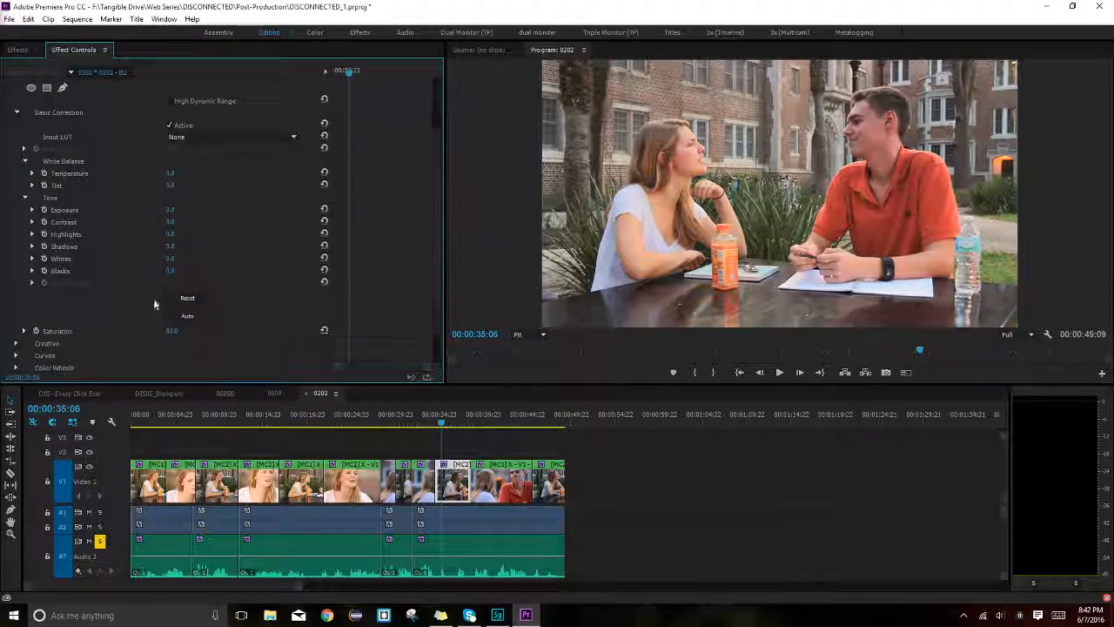
{"action": "scroll", "coordinate": [155, 304], "scroll_direction": "up", "scroll_amount": 2}
{"action": "right_click", "coordinate": [57, 134]}
{"action": "left_click", "coordinate": [104, 141]}
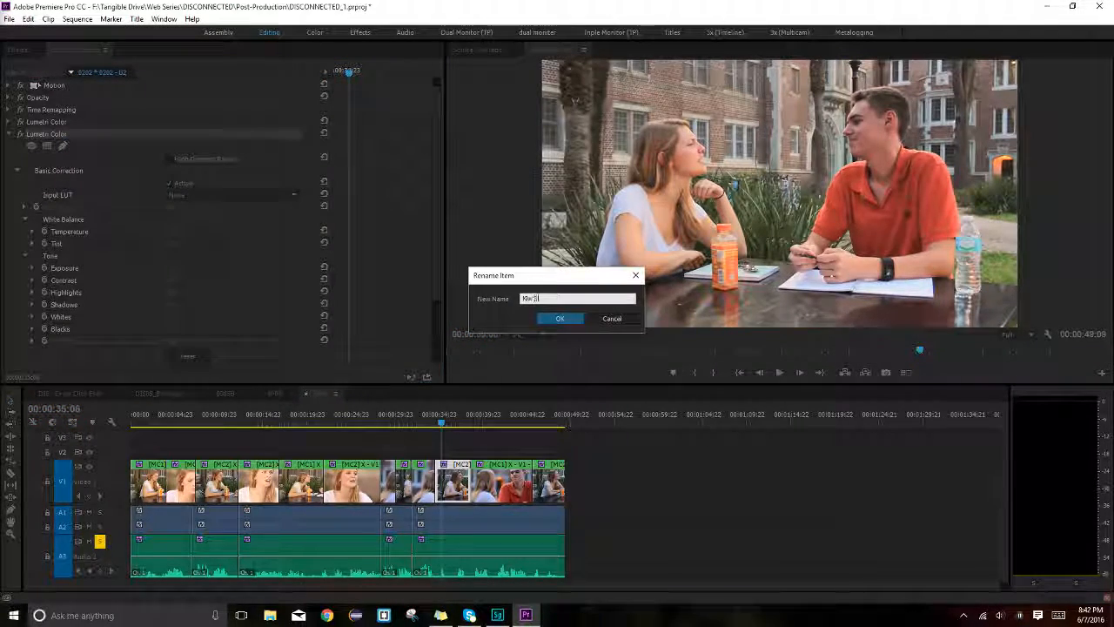
{"action": "type", "text": "Loo"}
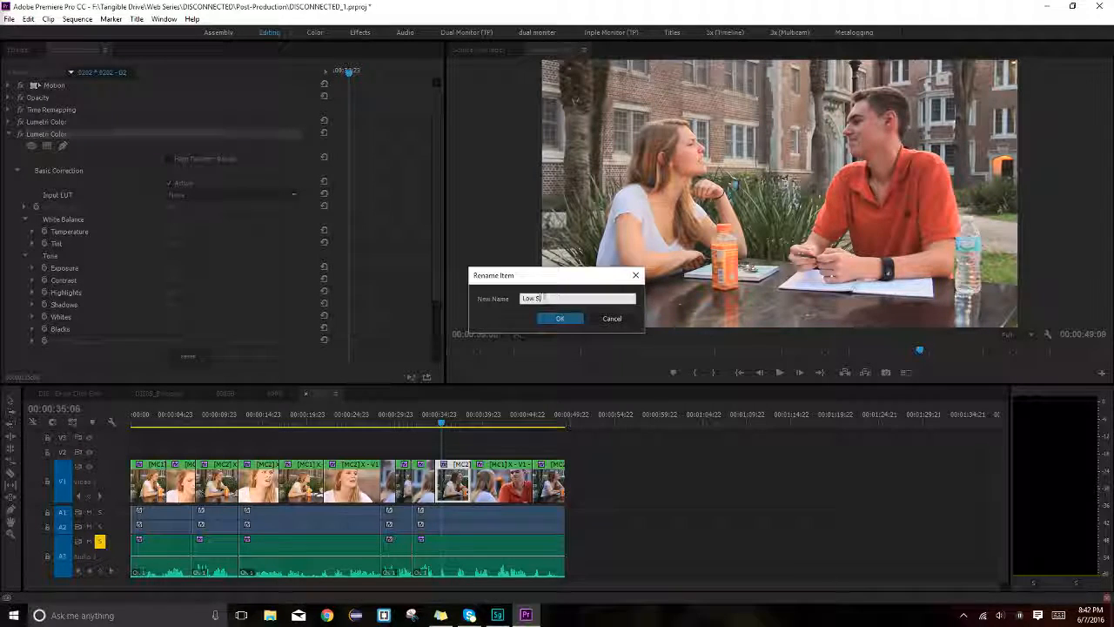
{"action": "type", "text": " Saturation"}
{"action": "key", "text": "Return"}
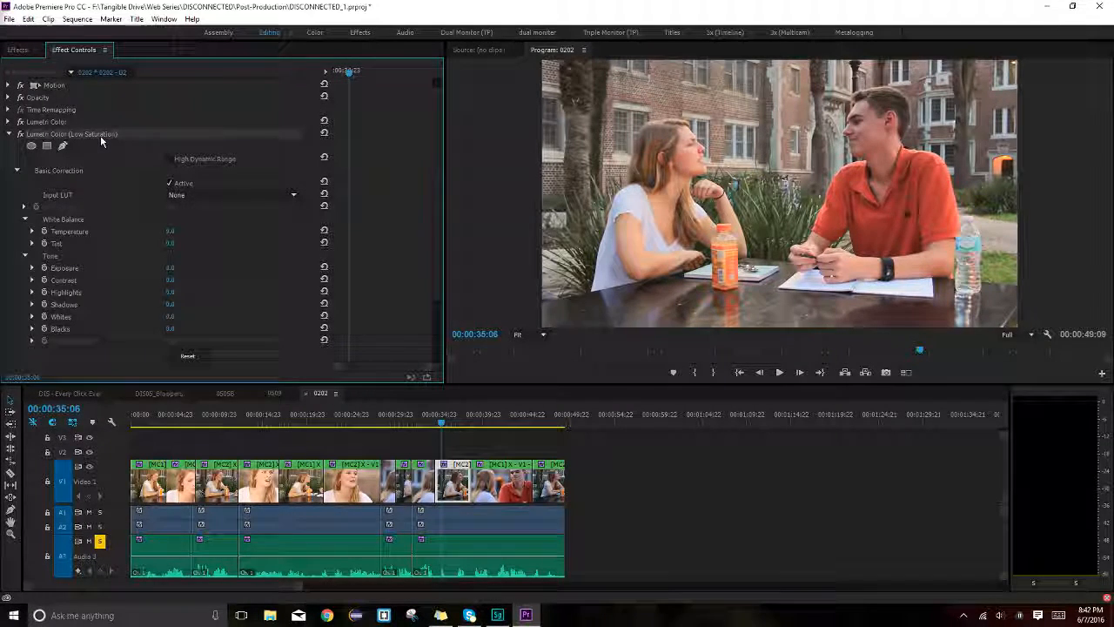
- Copy the Low Saturation Lumetri Color effect to the red-shirt clip at 00:00:42:11
{"action": "left_click", "coordinate": [505, 416]}
{"action": "left_click", "coordinate": [509, 515]}
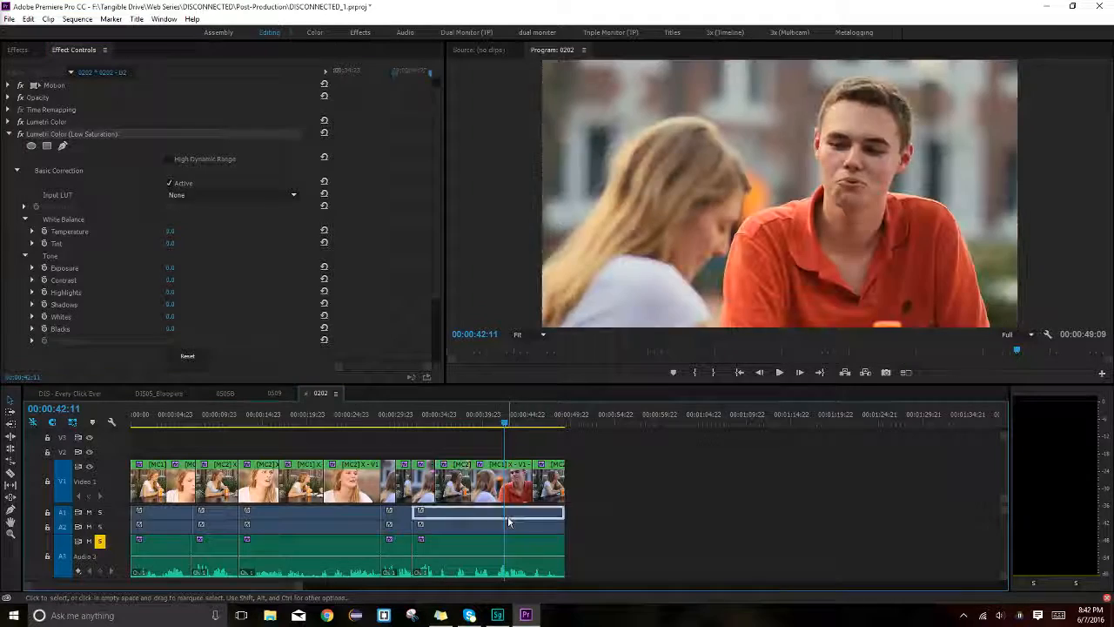
{"action": "left_click", "coordinate": [518, 496]}
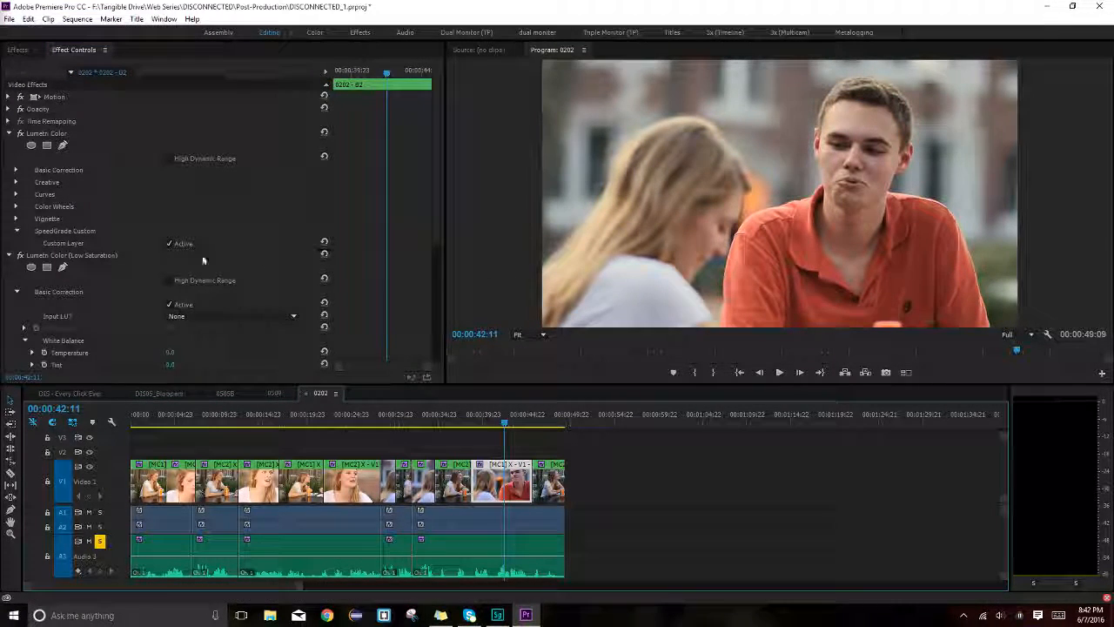
- Copy the Low Saturation Lumetri Color effect to the closing wide shot at 00:00:48:10, comparing the picture with and without it
{"action": "left_click", "coordinate": [560, 414]}
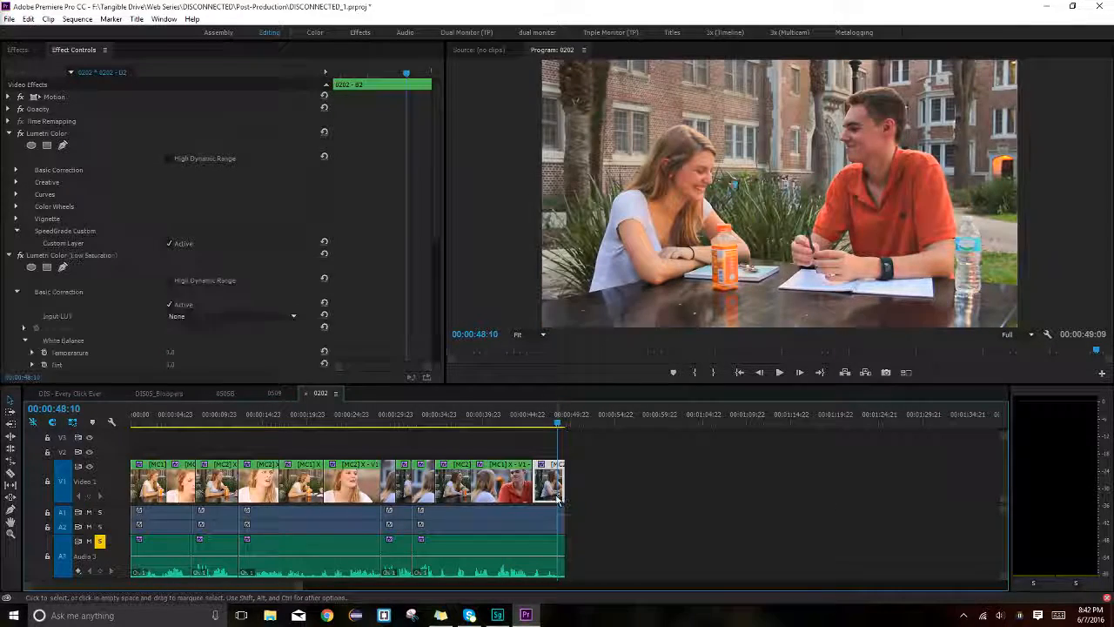
{"action": "key", "text": "ctrl+z"}
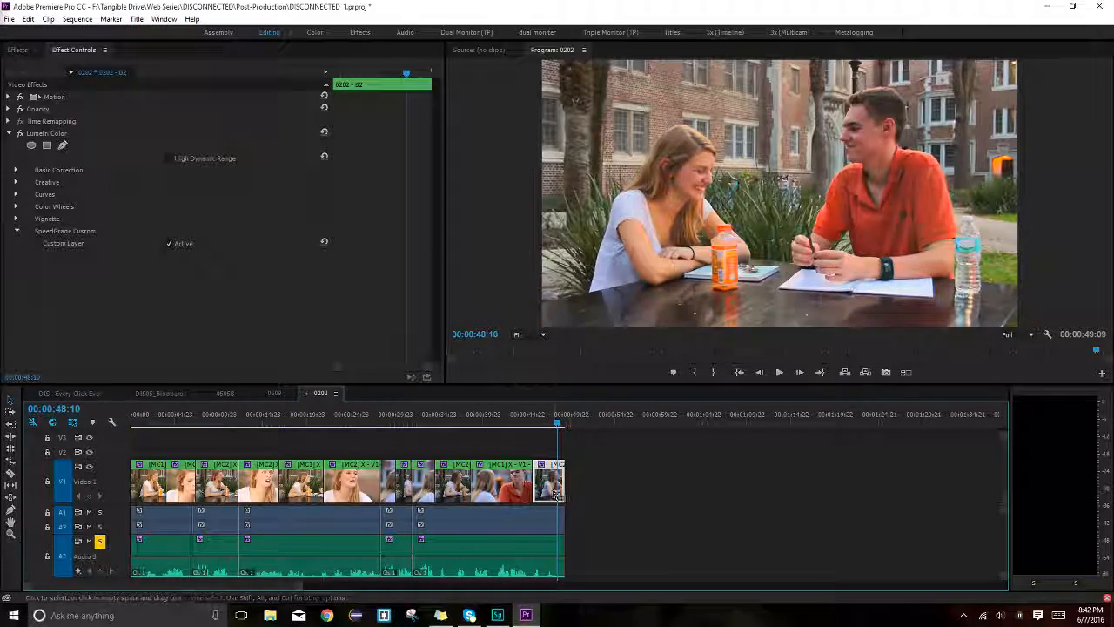
{"action": "key", "text": "ctrl+shift+z"}
{"action": "left_click", "coordinate": [458, 424]}
{"action": "left_click", "coordinate": [455, 482]}
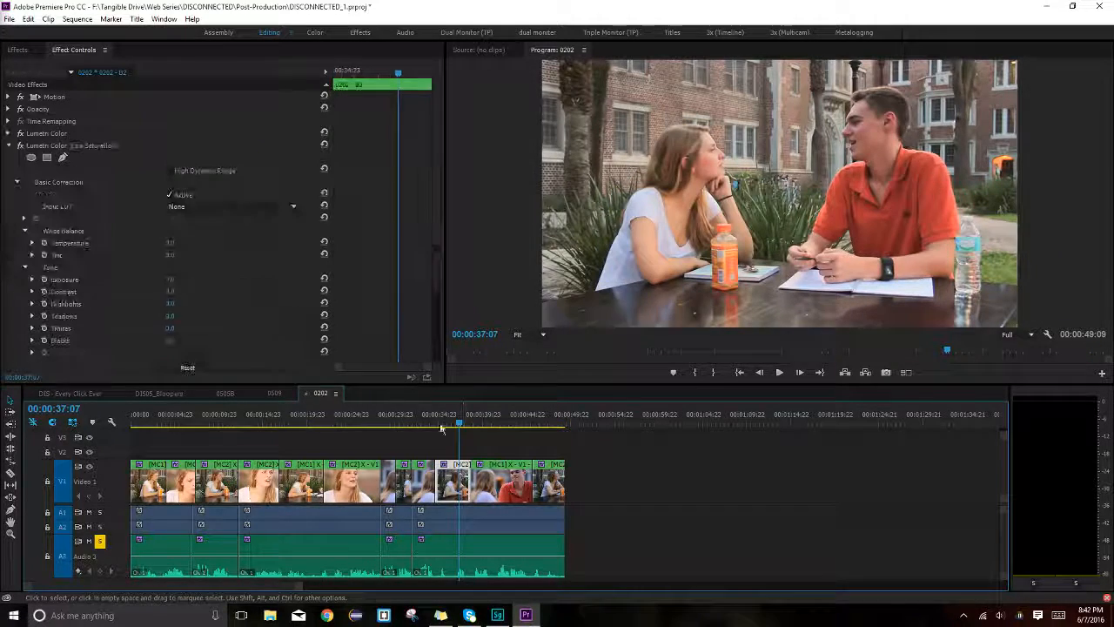
- Copy the Low Saturation effect to the clips at 00:00:33:05, 00:00:30:20, 00:00:28:19 and 00:00:26:22, and to the first five clips together
{"action": "left_click", "coordinate": [424, 424]}
{"action": "left_click", "coordinate": [429, 470]}
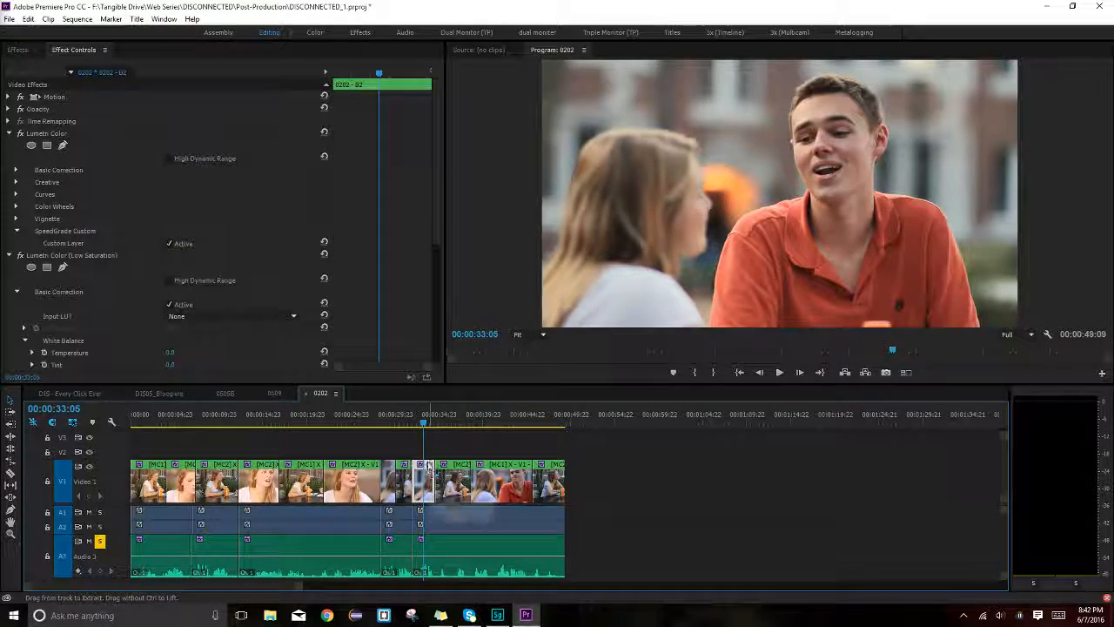
{"action": "left_click", "coordinate": [404, 424]}
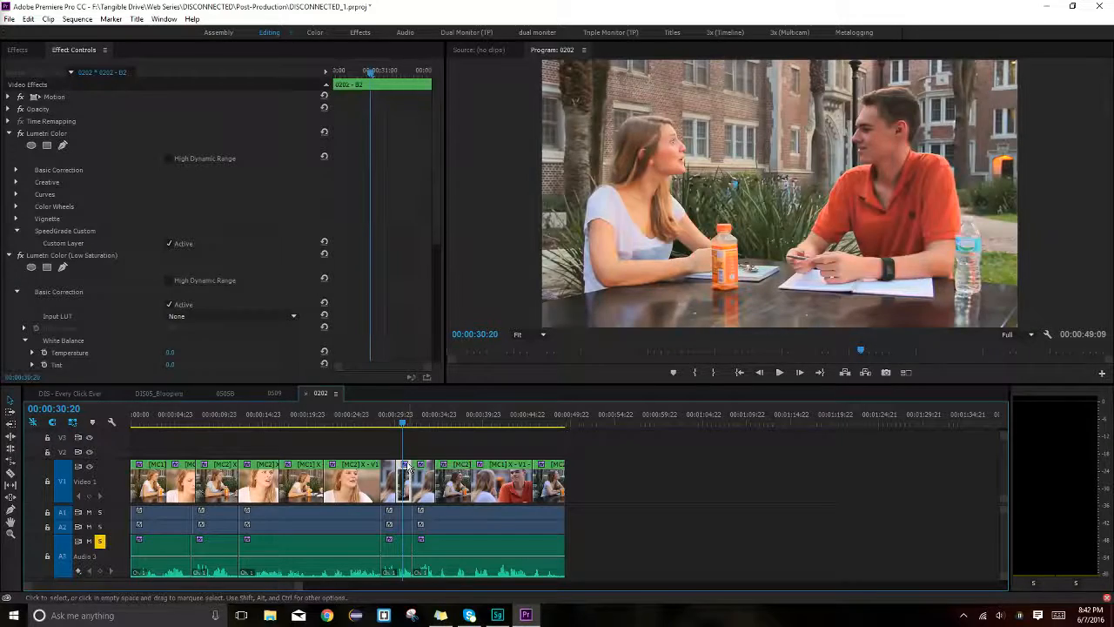
{"action": "left_click", "coordinate": [385, 421]}
{"action": "left_click", "coordinate": [390, 476]}
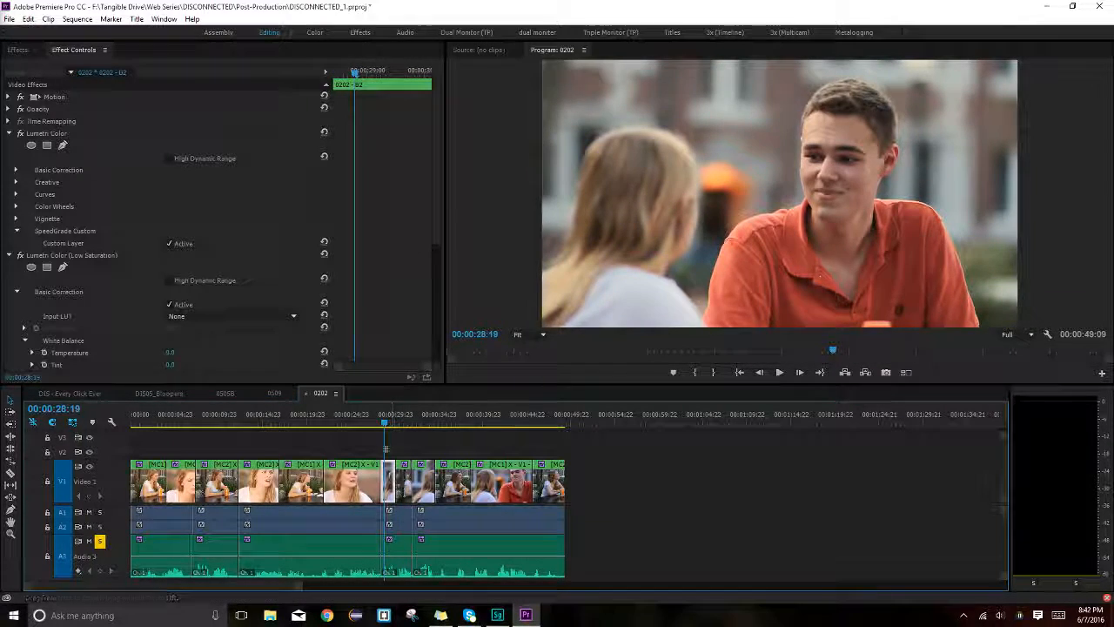
{"action": "left_click", "coordinate": [368, 419]}
{"action": "left_click", "coordinate": [355, 492]}
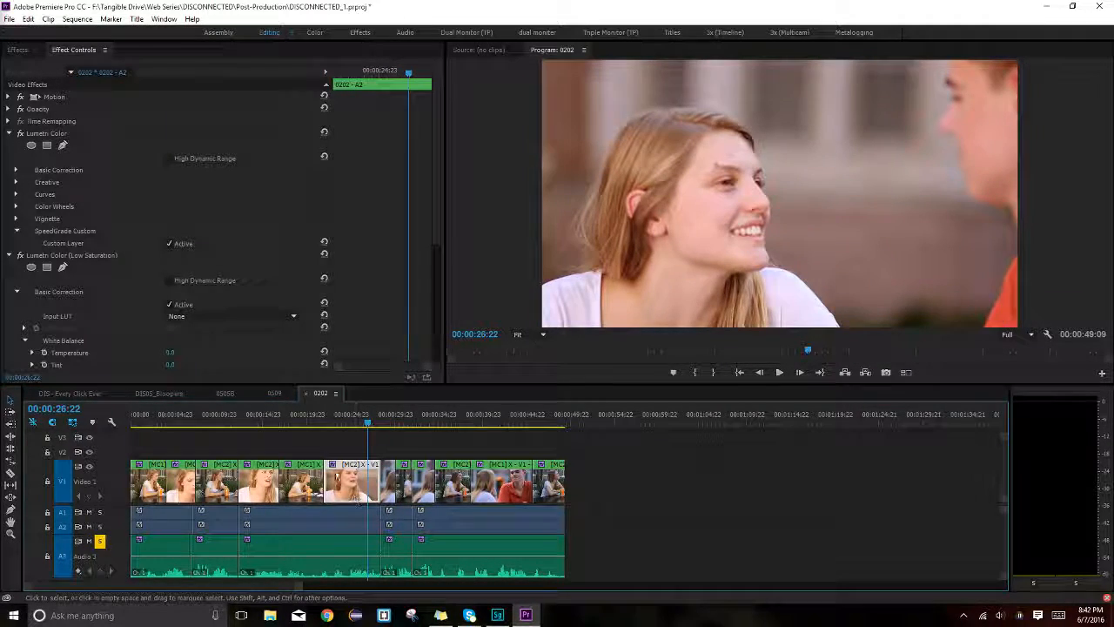
{"action": "left_click_drag", "start_coordinate": [319, 444], "coordinate": [132, 505]}
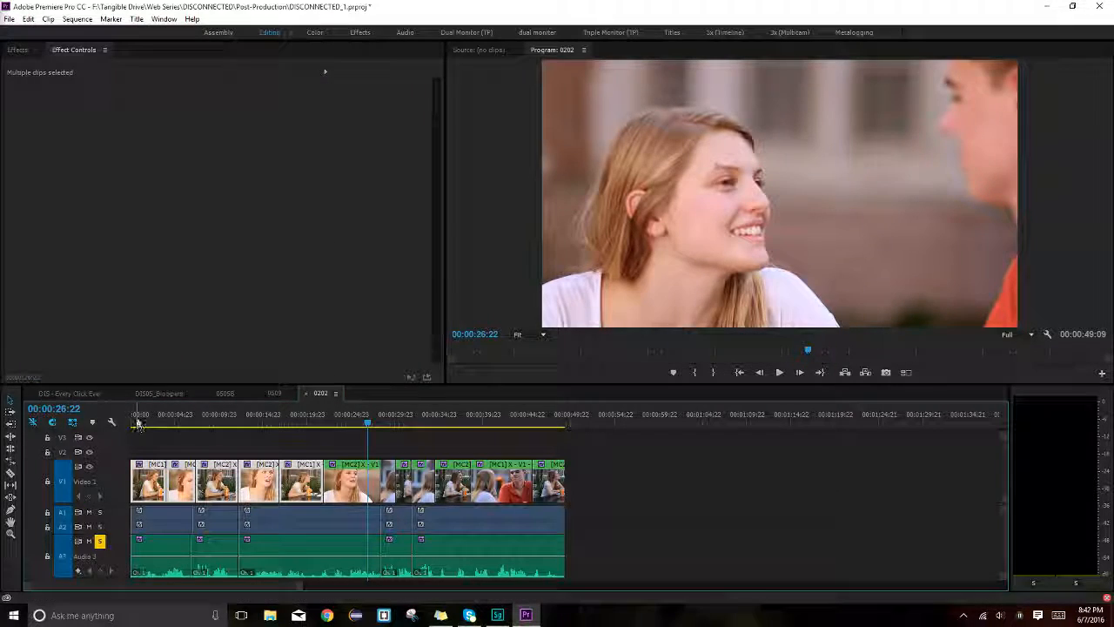
{"action": "left_click", "coordinate": [281, 423]}
{"action": "left_click_drag", "start_coordinate": [153, 394], "coordinate": [91, 403]}
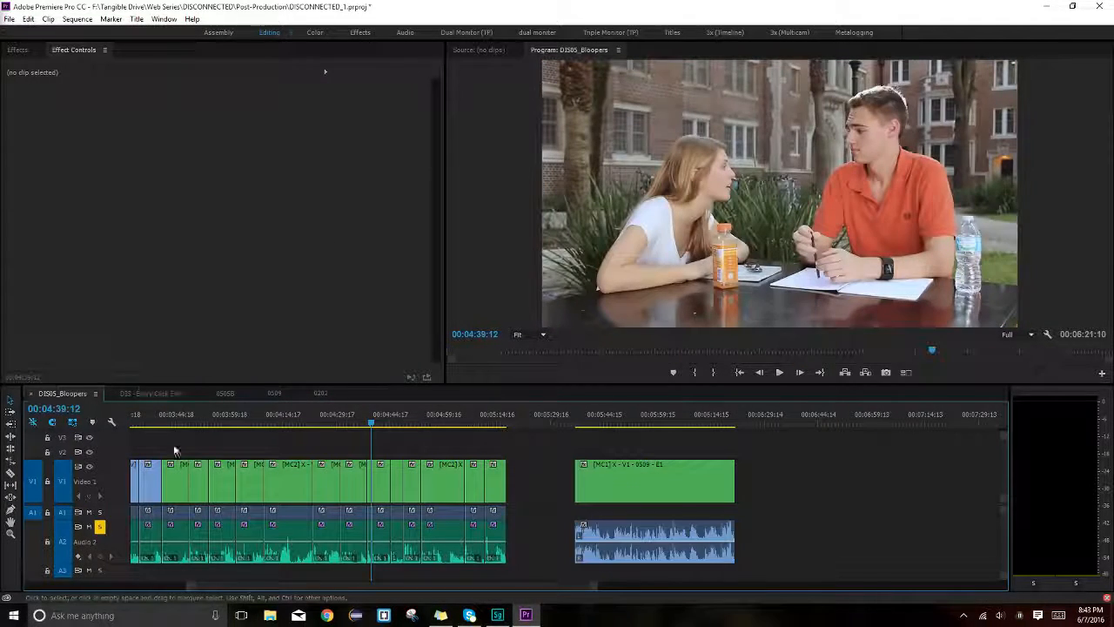
{"action": "left_click", "coordinate": [320, 394]}
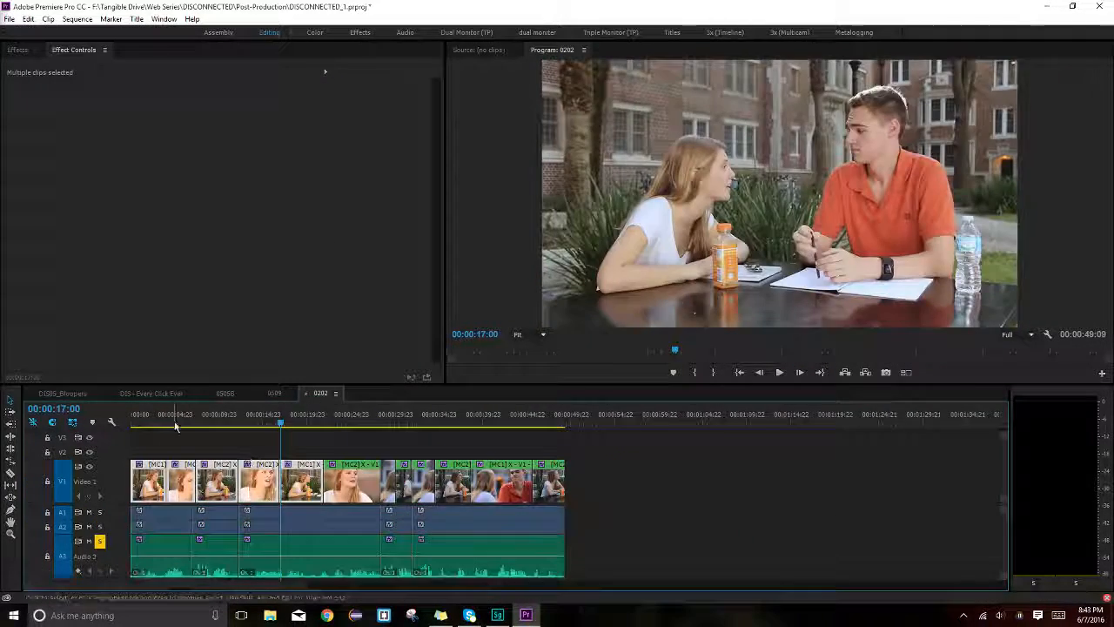
- Unsolo the Audio 3 track, solo track A4 instead, and play the 0202 sequence from start to end
{"action": "left_click", "coordinate": [98, 542]}
{"action": "scroll", "coordinate": [560, 515], "scroll_direction": "down", "scroll_amount": 3}
{"action": "scroll", "coordinate": [644, 531], "scroll_direction": "up", "scroll_amount": 3}
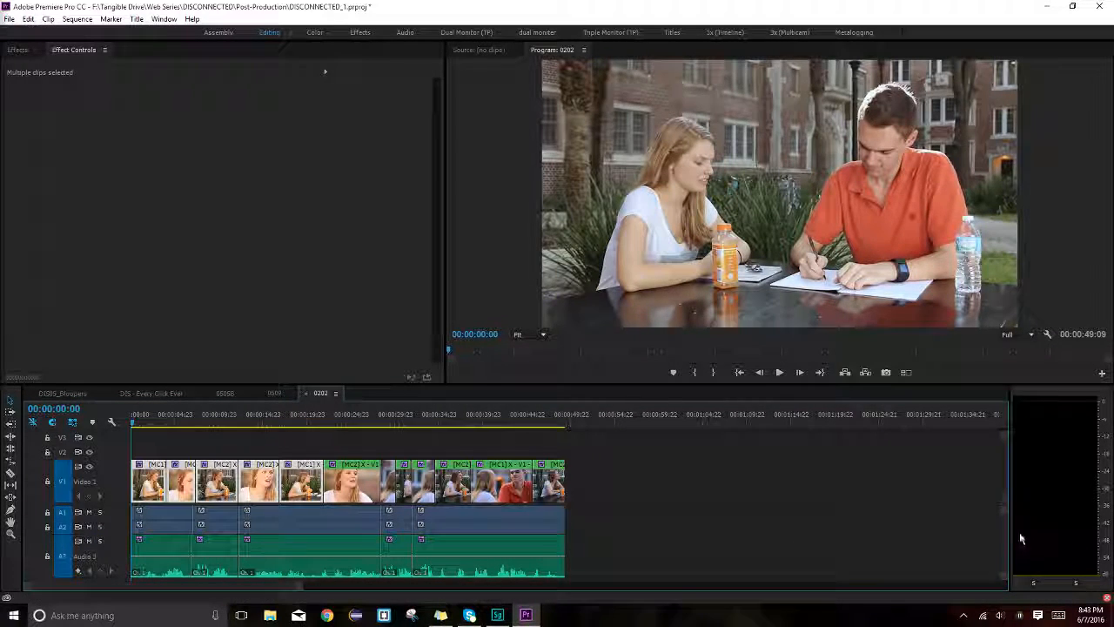
{"action": "scroll", "coordinate": [1003, 535], "scroll_direction": "down", "scroll_amount": 2}
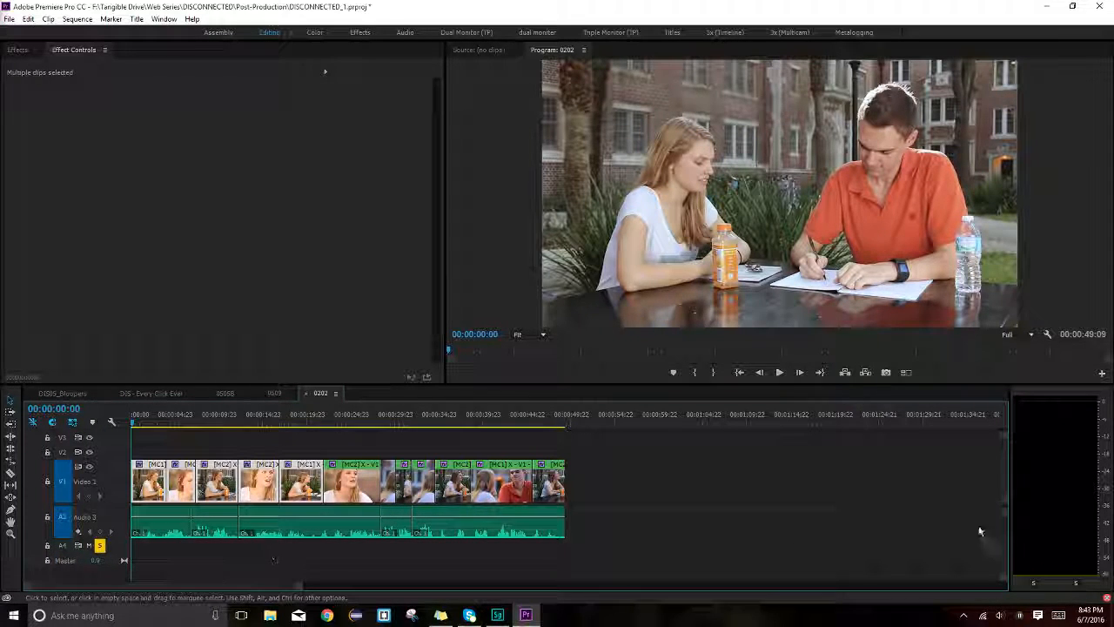
{"action": "scroll", "coordinate": [1001, 529], "scroll_direction": "up", "scroll_amount": 2}
{"action": "left_click", "coordinate": [719, 499]}
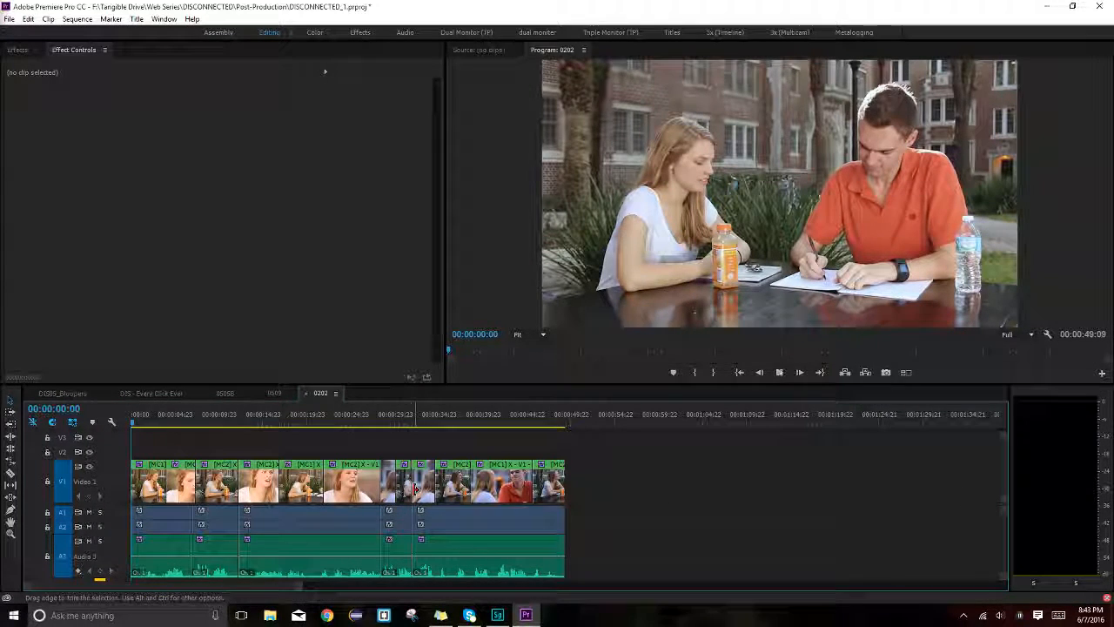
{"action": "key", "text": "space"}
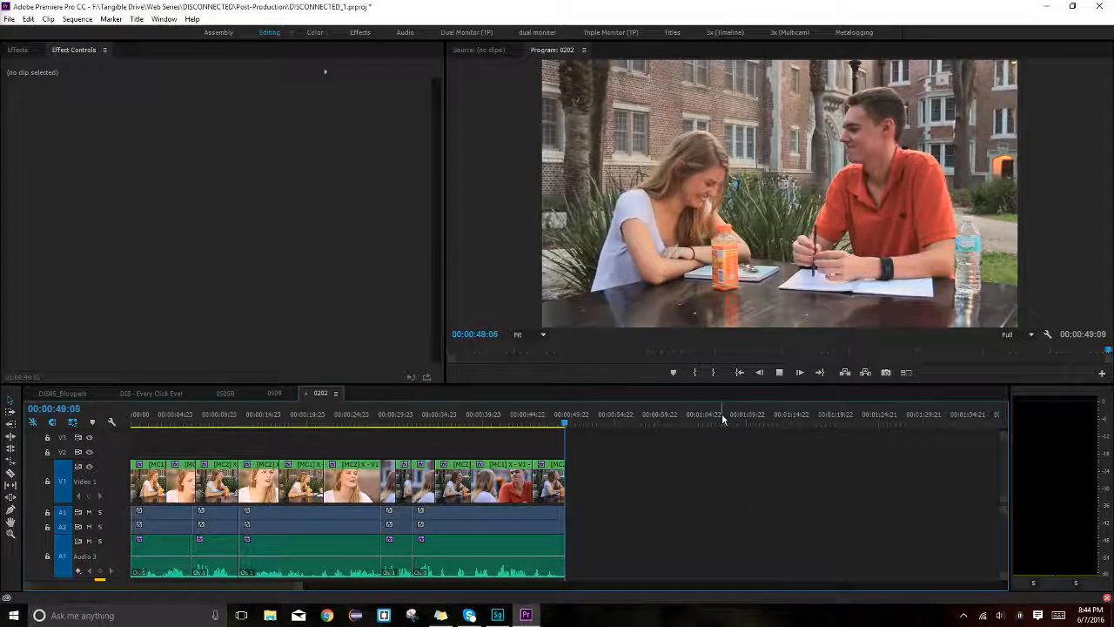
- Step between the cuts around 00:00:21:23 and 00:00:28:10 to compare how the graded wide shots and close-ups match
{"action": "left_click_drag", "start_coordinate": [536, 420], "coordinate": [471, 424]}
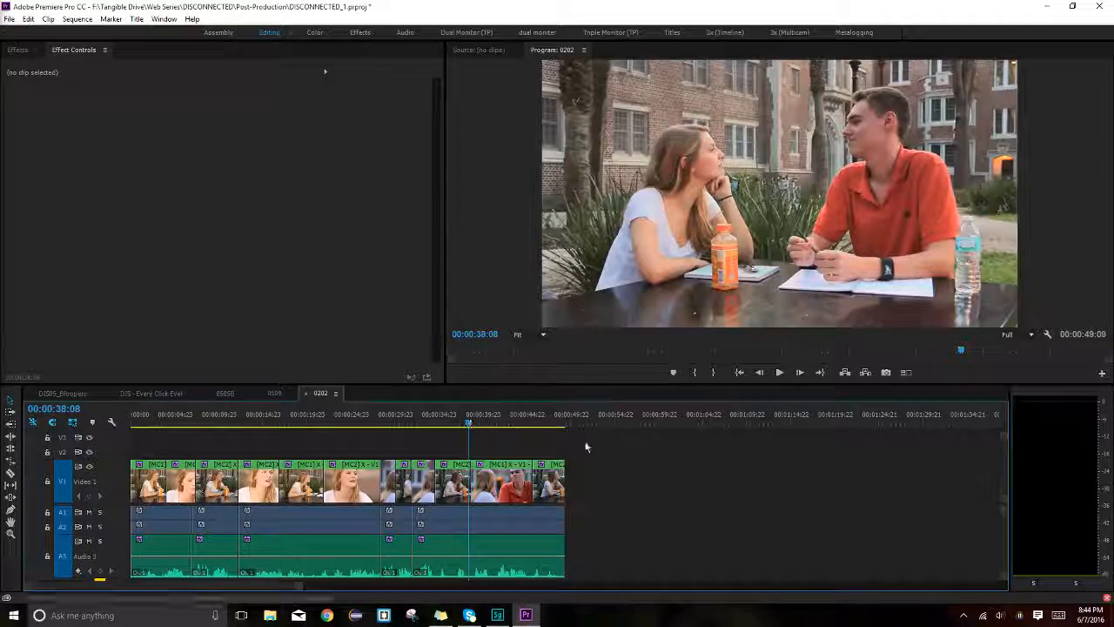
{"action": "left_click", "coordinate": [338, 423]}
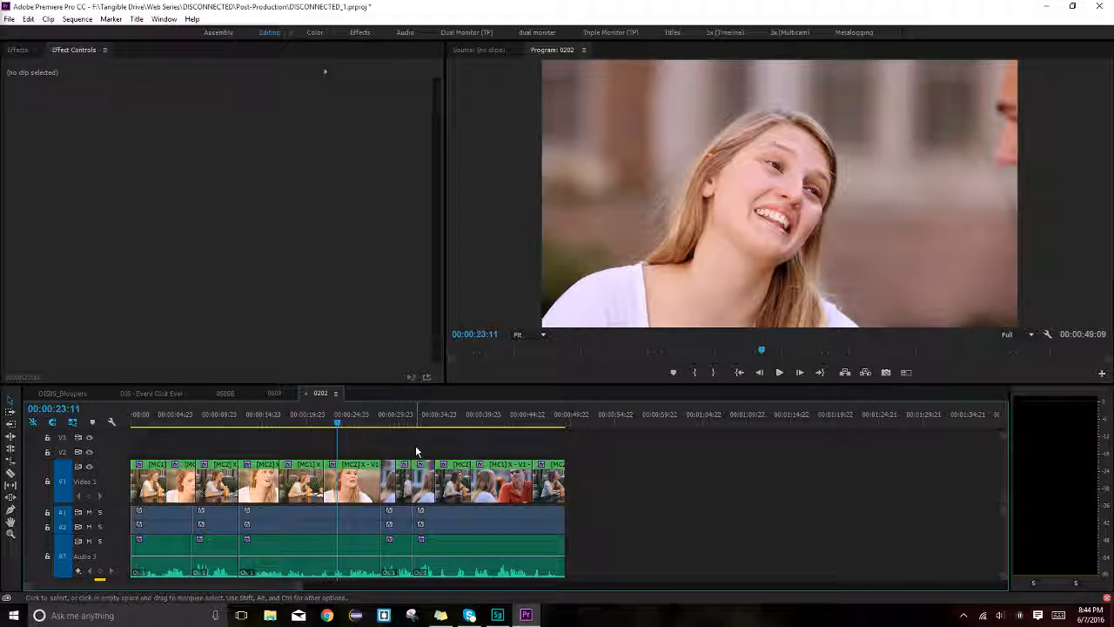
{"action": "key", "text": "Up"}
{"action": "key", "text": "Up"}
{"action": "key", "text": "Down"}
{"action": "key", "text": "Down"}
{"action": "key", "text": "Down"}
{"action": "key", "text": "Down"}
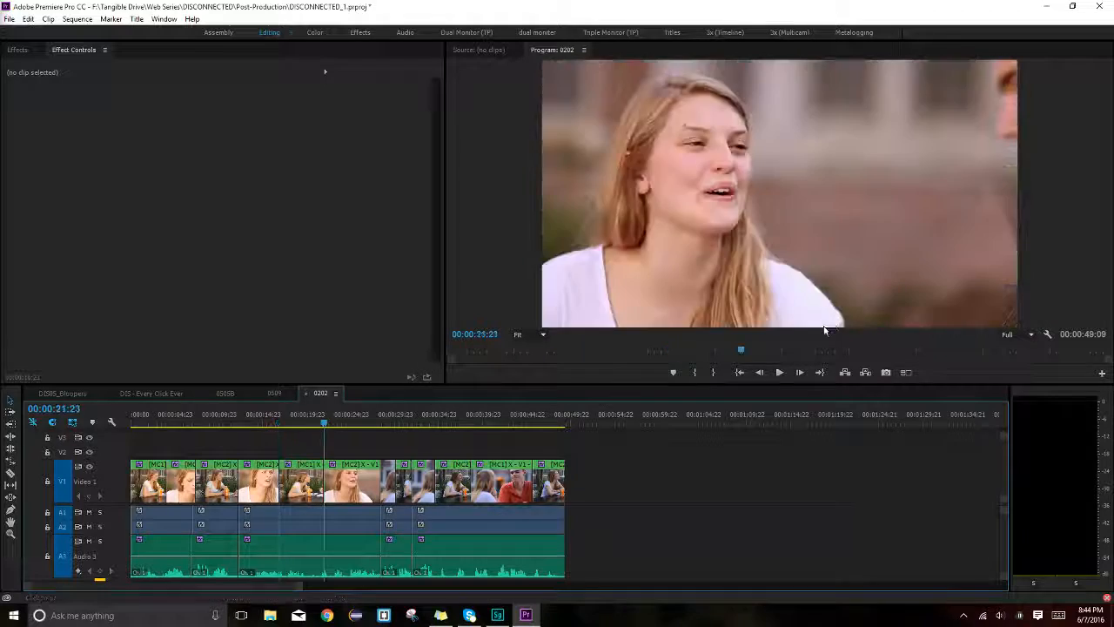
{"action": "key", "text": "Up"}
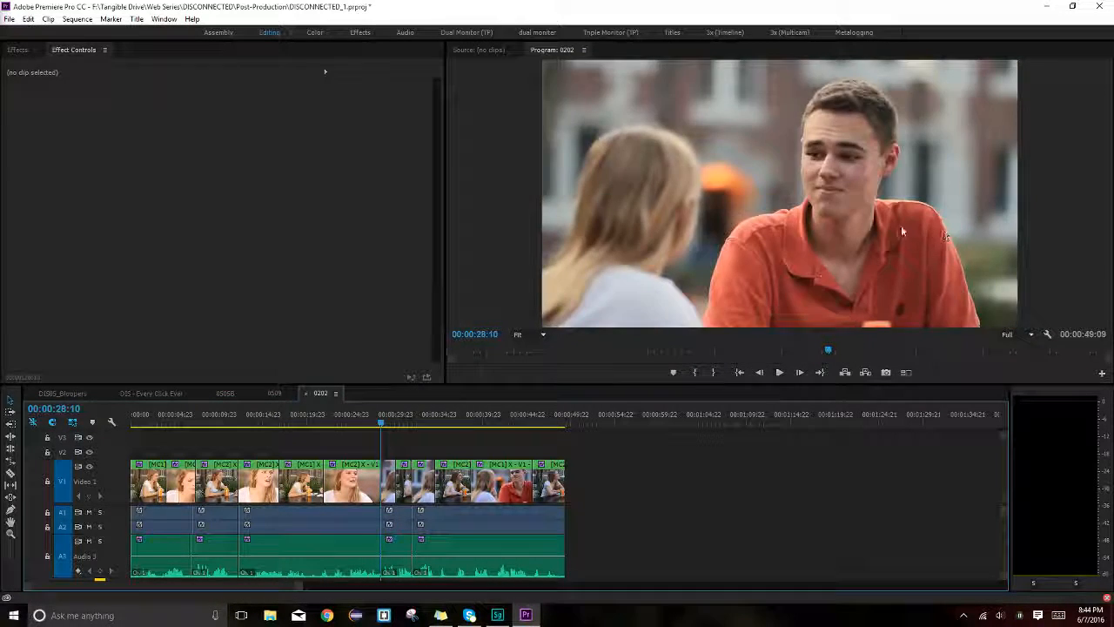
- Examine the Low Saturation Lumetri settings of the clip at 00:00:28:10 and check the red-shirt close-up at 00:00:40:17
{"action": "left_click", "coordinate": [390, 481]}
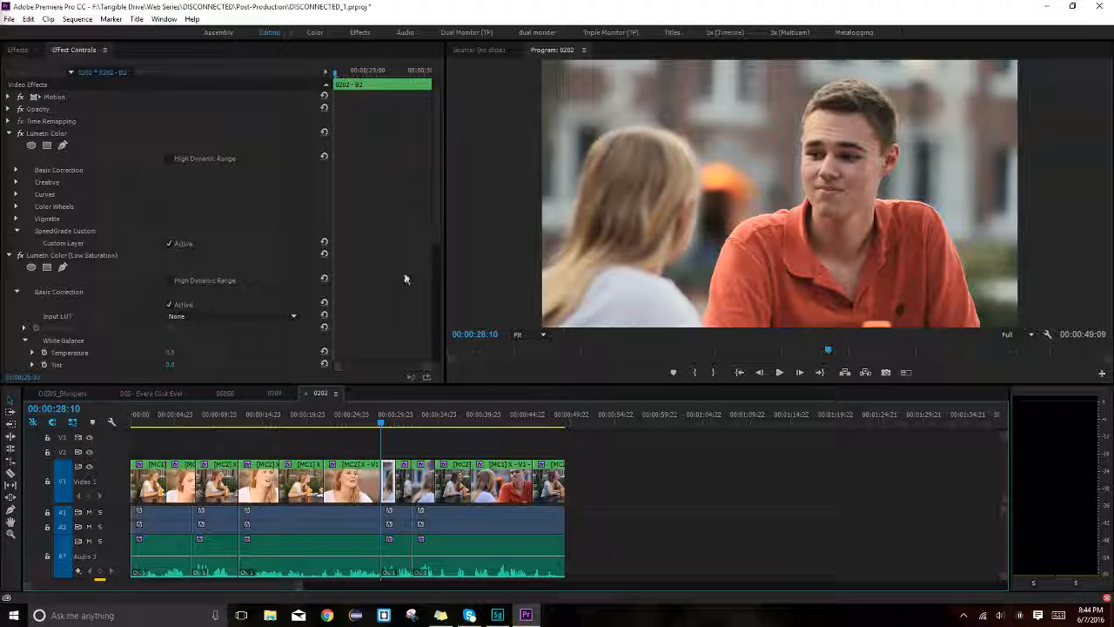
{"action": "scroll", "coordinate": [399, 254], "scroll_direction": "down", "scroll_amount": 5}
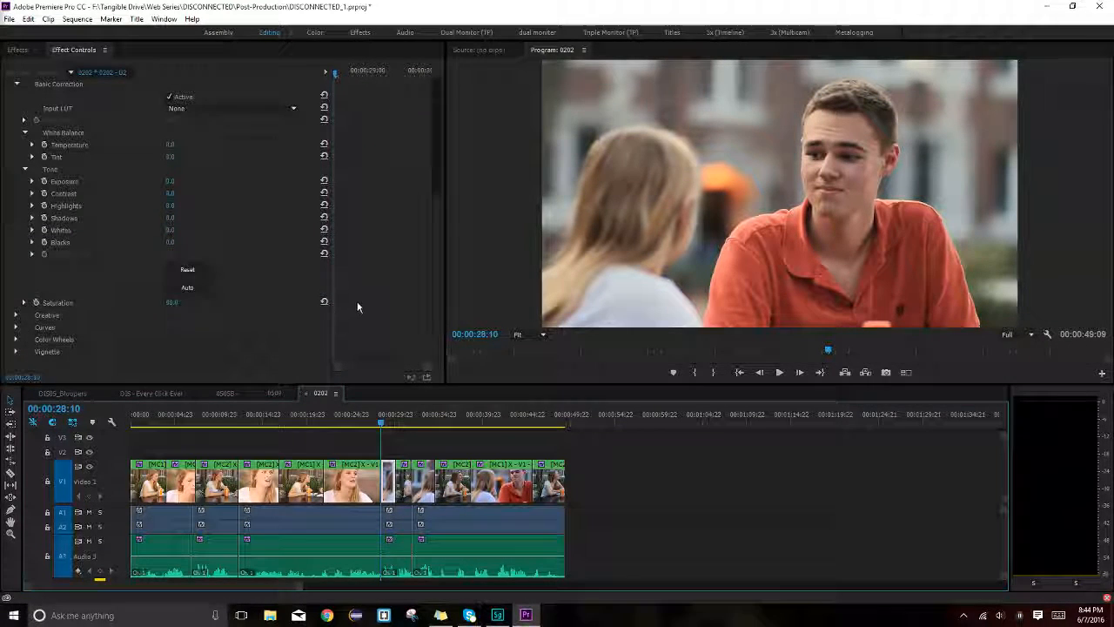
{"action": "scroll", "coordinate": [409, 300], "scroll_direction": "up", "scroll_amount": 1}
{"action": "scroll", "coordinate": [273, 298], "scroll_direction": "up", "scroll_amount": 1}
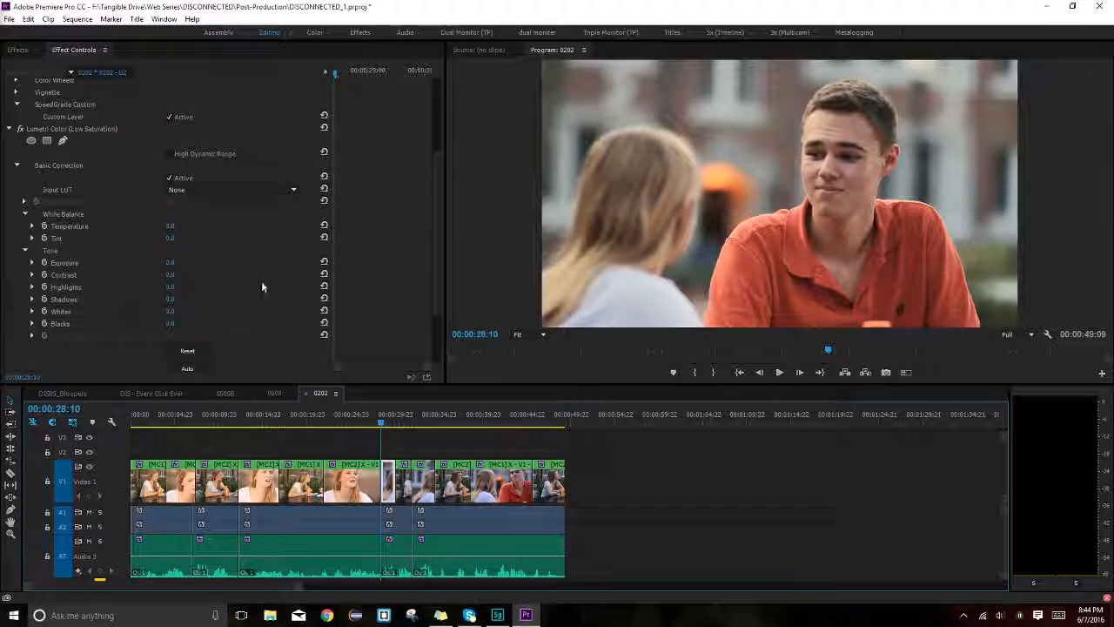
{"action": "scroll", "coordinate": [263, 287], "scroll_direction": "down", "scroll_amount": 2}
{"action": "key", "text": "Left"}
{"action": "left_click_drag", "start_coordinate": [381, 424], "coordinate": [490, 424]}
{"action": "left_click", "coordinate": [619, 450]}
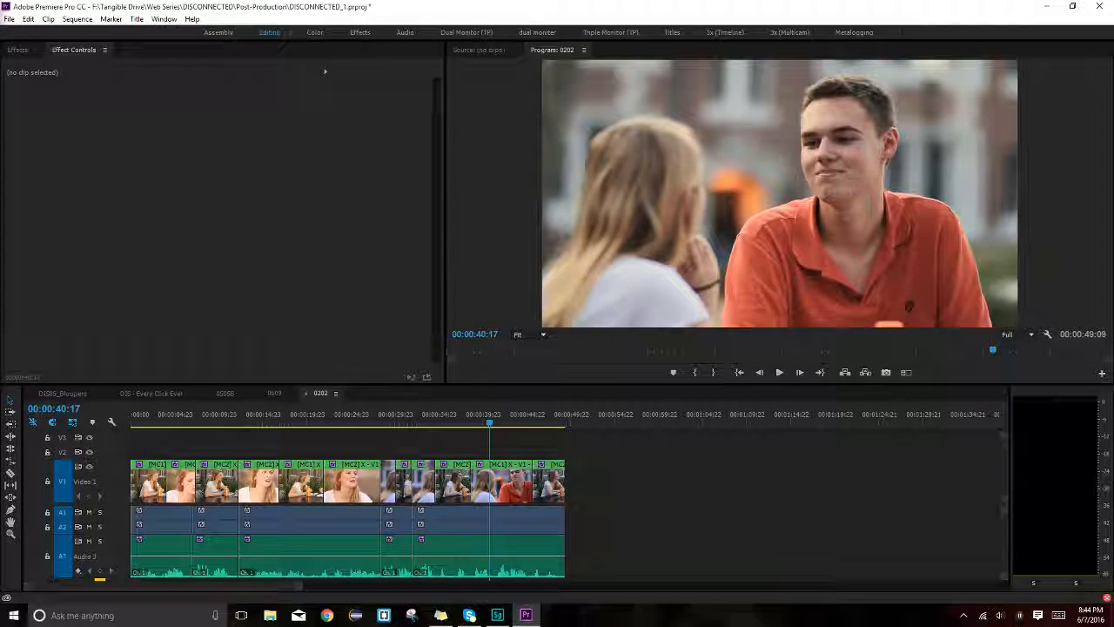
- Import 0202 - 1st Cut.mp4 from the DIS_02 - Debug folder under DISCONNECTED, Post-Production, Cuts
{"action": "key", "text": "ctrl+i"}
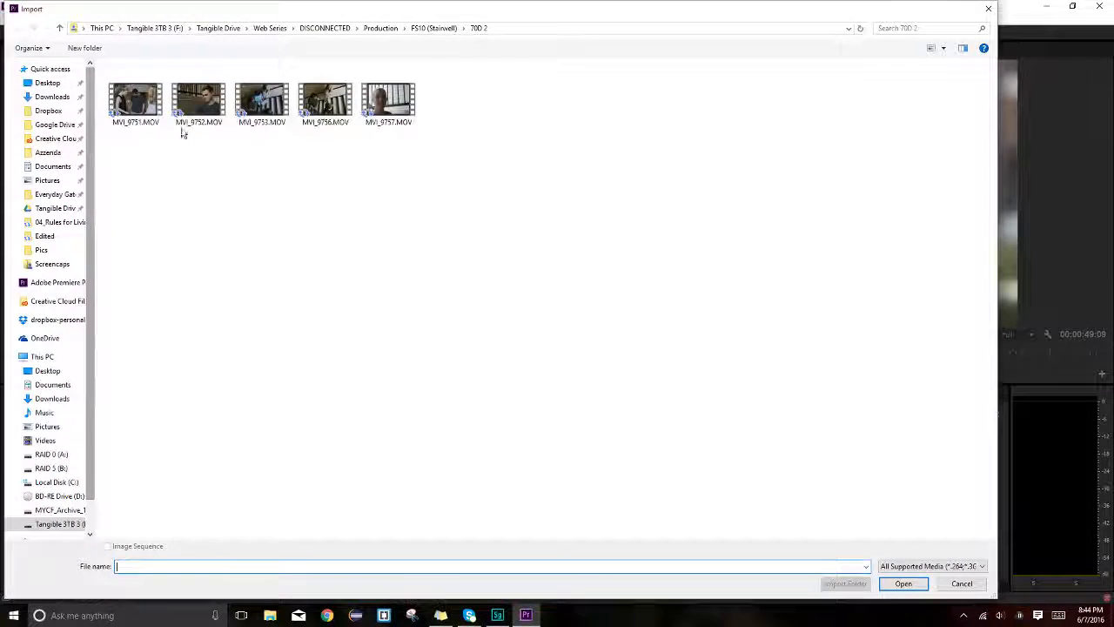
{"action": "left_click", "coordinate": [380, 27]}
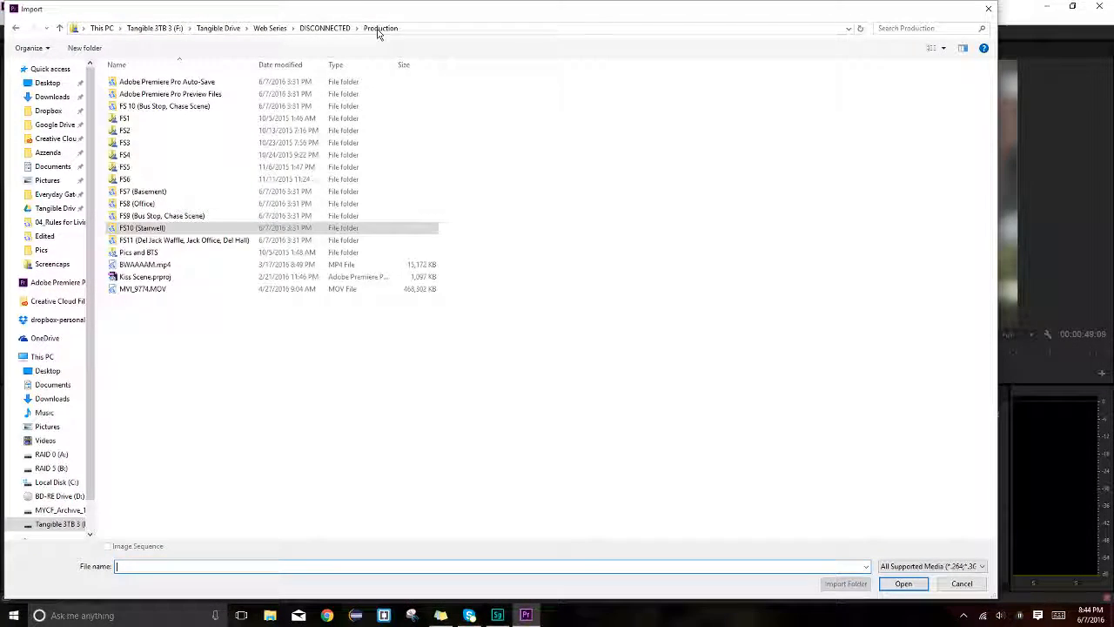
{"action": "left_click", "coordinate": [330, 28]}
{"action": "double_click", "coordinate": [135, 96]}
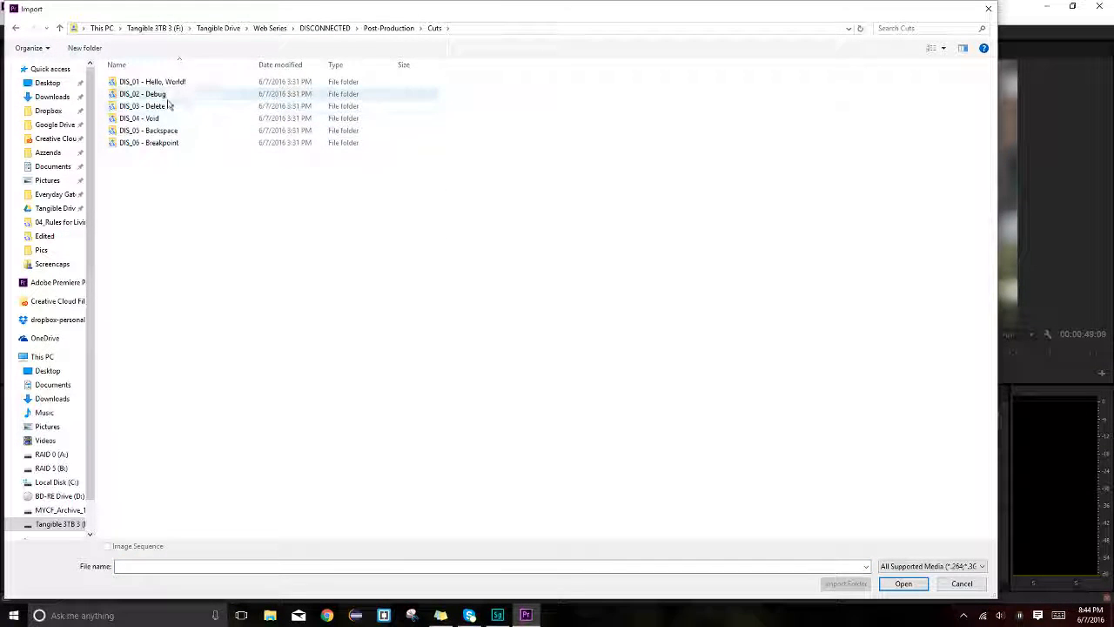
{"action": "double_click", "coordinate": [142, 94]}
{"action": "double_click", "coordinate": [122, 108]}
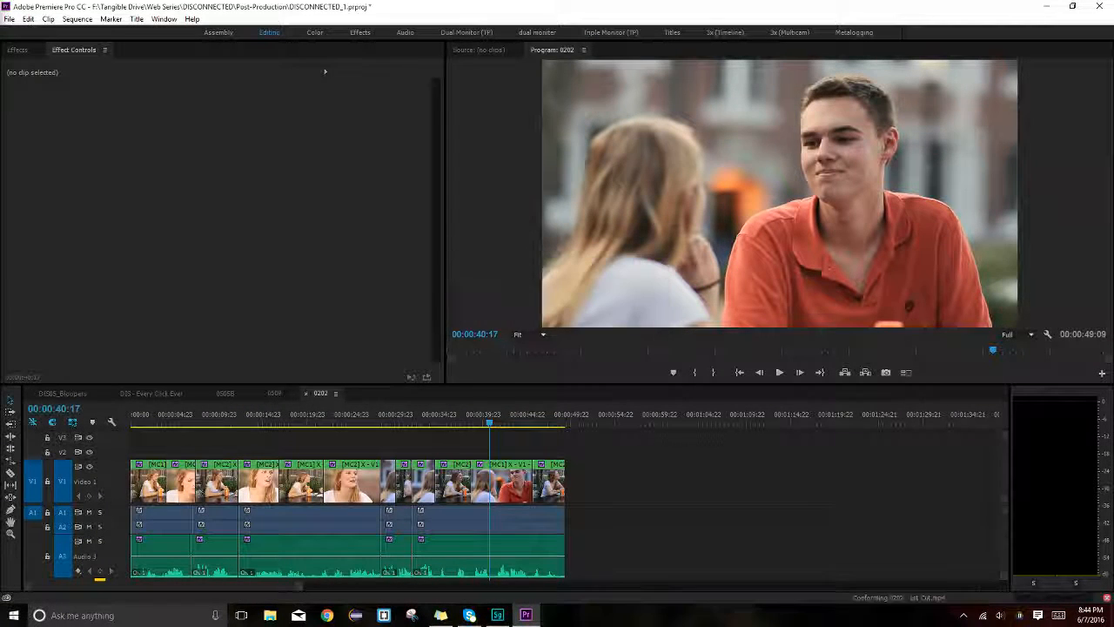
- Add 0202 - 1st Cut.mp4 to the sequence, delete its audio, and place the video on V2 directly above the graded edit
{"action": "left_click_drag", "start_coordinate": [396, 189], "coordinate": [671, 493]}
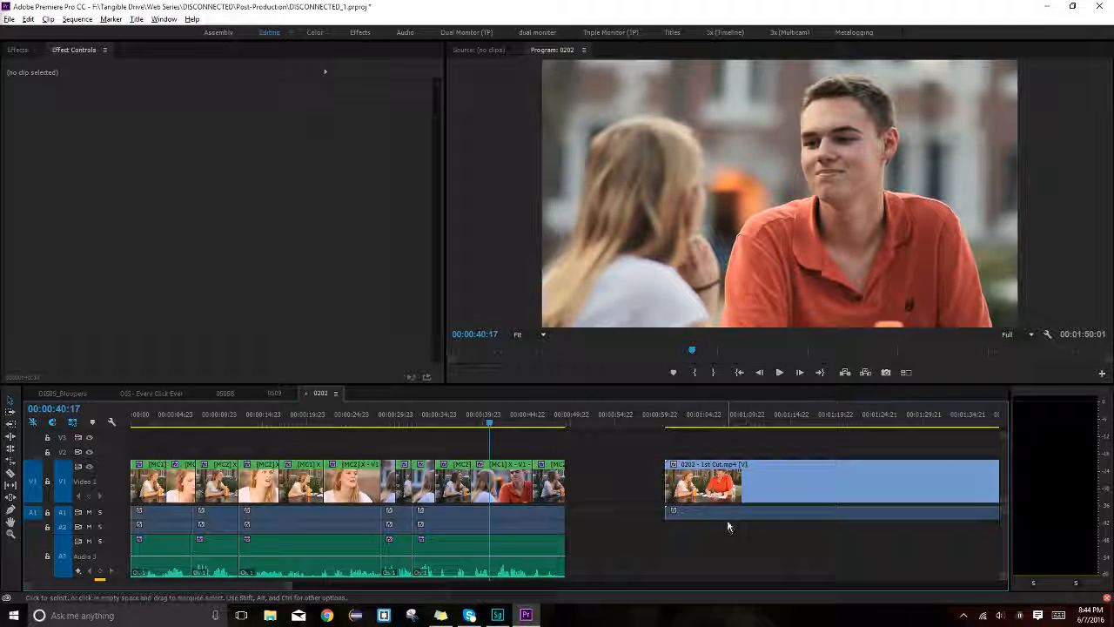
{"action": "left_click", "coordinate": [737, 516]}
{"action": "key", "text": "Delete"}
{"action": "left_click_drag", "start_coordinate": [750, 492], "coordinate": [209, 453]}
- Apply the Crop effect to the 0202 - 1st Cut.mp4 clip on V2, viewing the woman's close-up at 00:00:07:03
{"action": "left_click", "coordinate": [192, 419]}
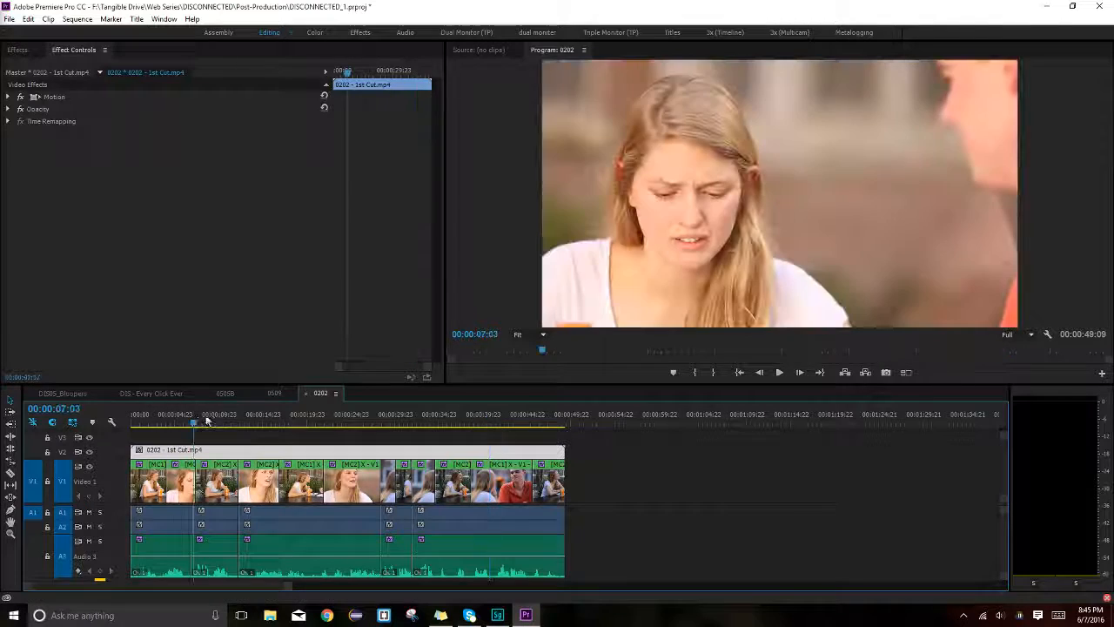
{"action": "left_click", "coordinate": [30, 50]}
{"action": "left_click", "coordinate": [82, 76]}
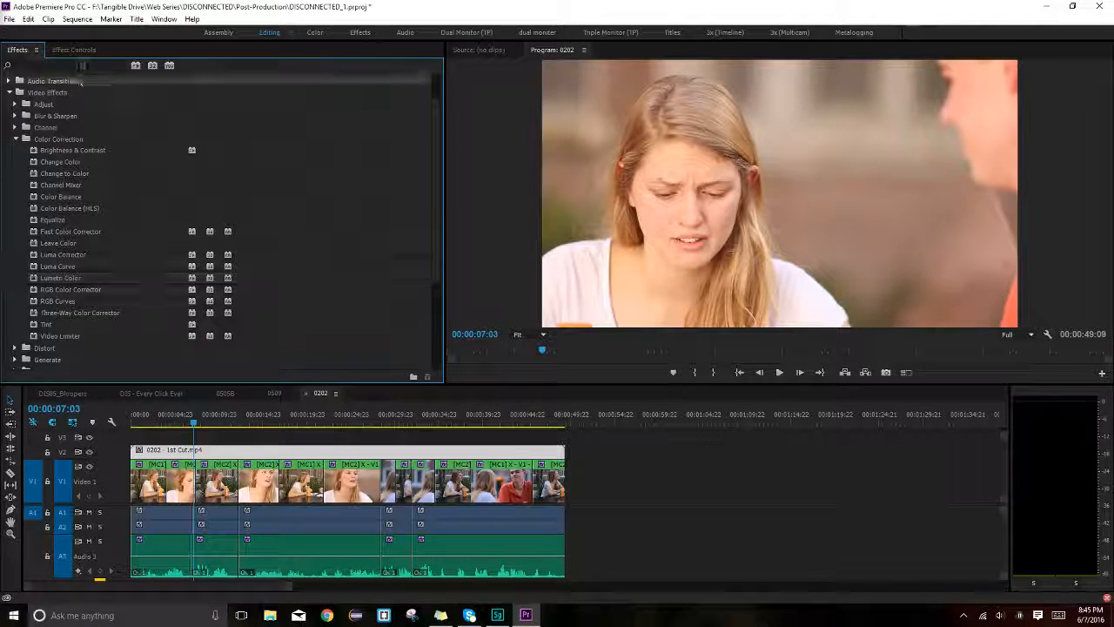
{"action": "left_click", "coordinate": [81, 65]}
{"action": "type", "text": "crop"}
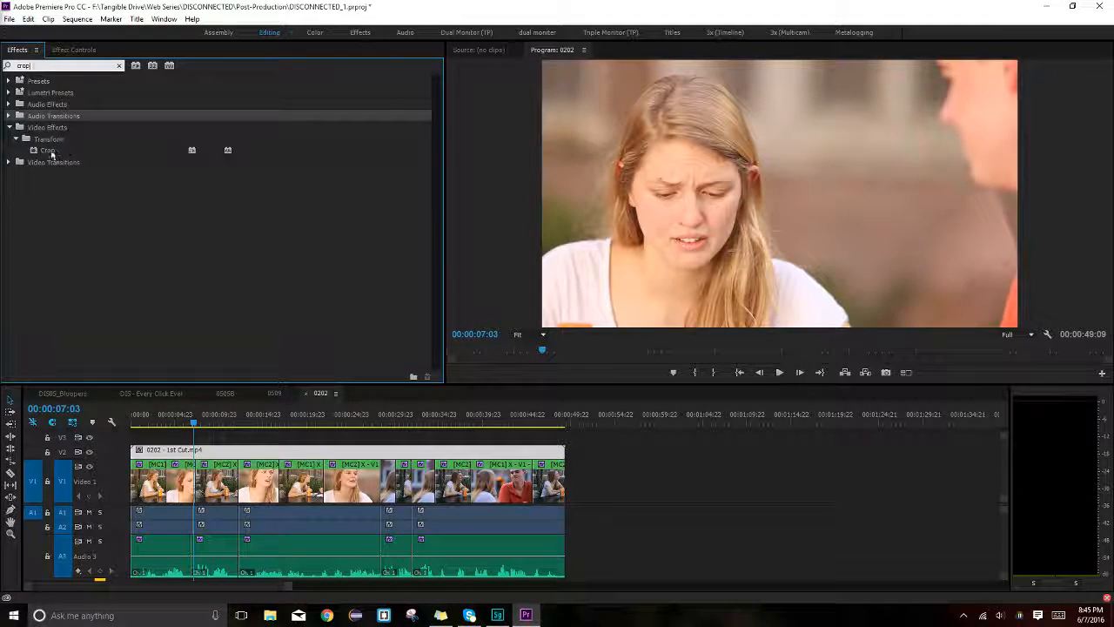
{"action": "left_click_drag", "start_coordinate": [51, 153], "coordinate": [223, 452]}
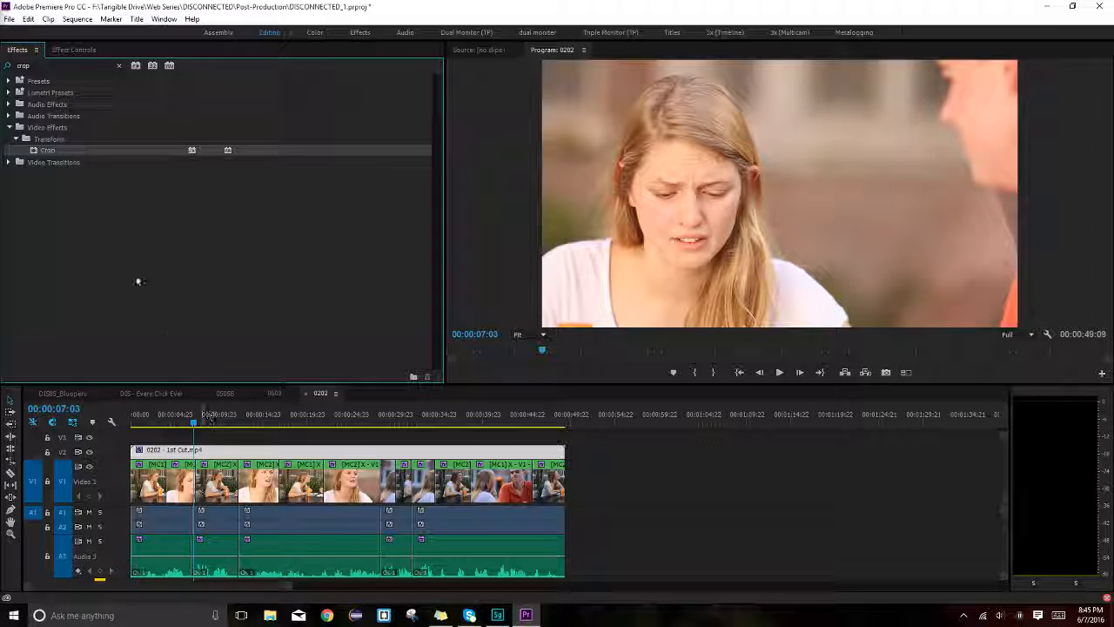
- Draw a closed triangular free-form mask on the clip's Crop effect, covering the picture's upper-left half diagonally and extending slightly beyond the frame corners
{"action": "left_click", "coordinate": [81, 50]}
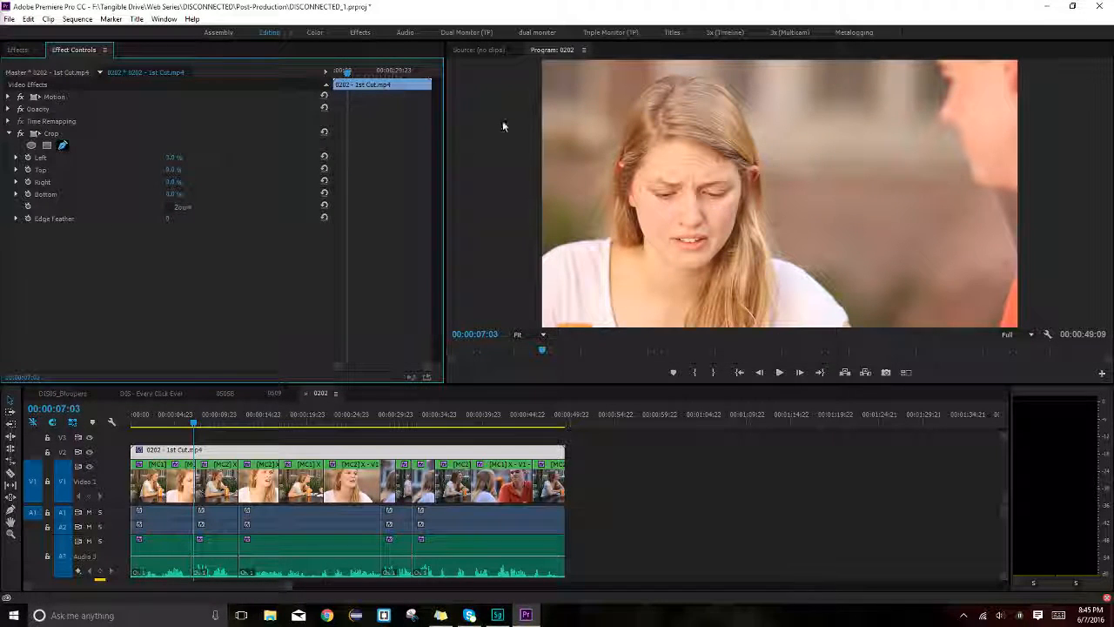
{"action": "left_click", "coordinate": [530, 61]}
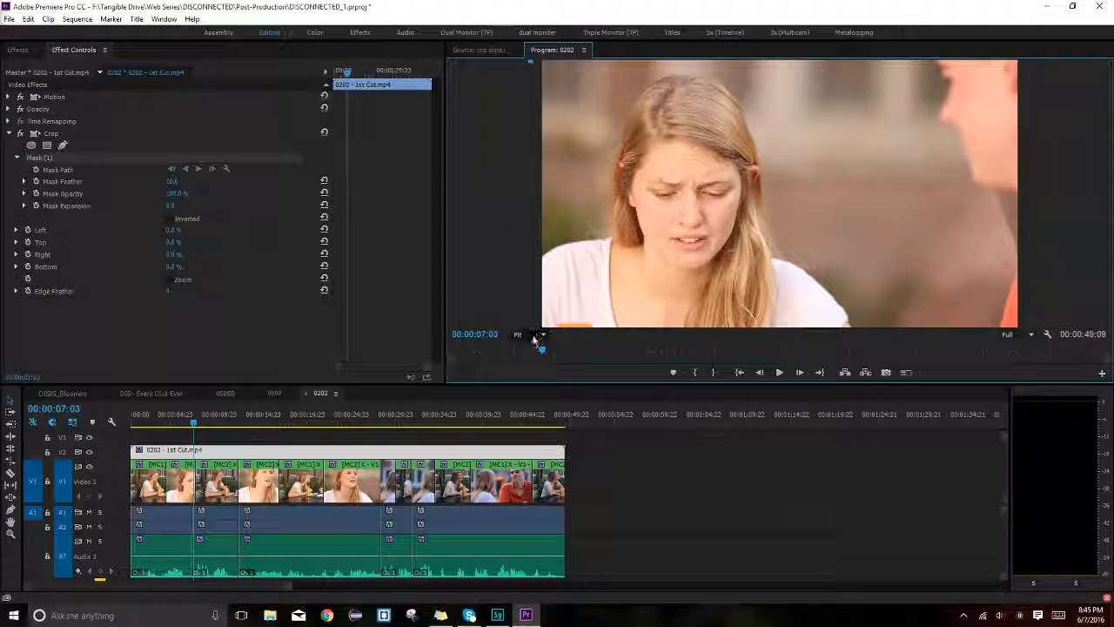
{"action": "left_click", "coordinate": [536, 329]}
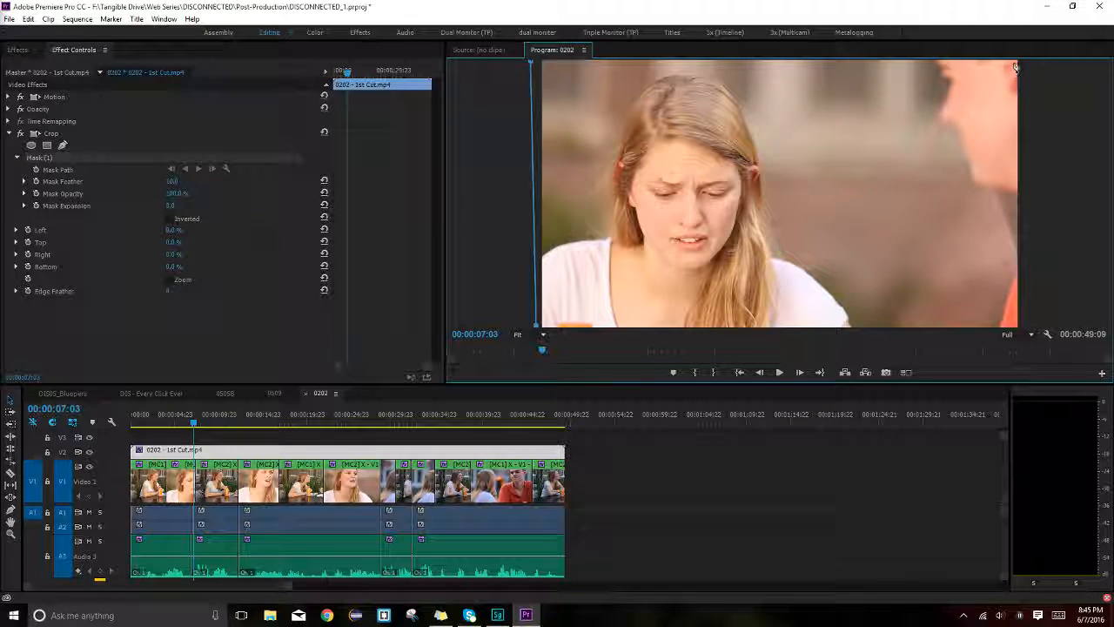
{"action": "scroll", "coordinate": [1020, 179], "scroll_direction": "down", "scroll_amount": 5}
{"action": "key", "text": "alt"}
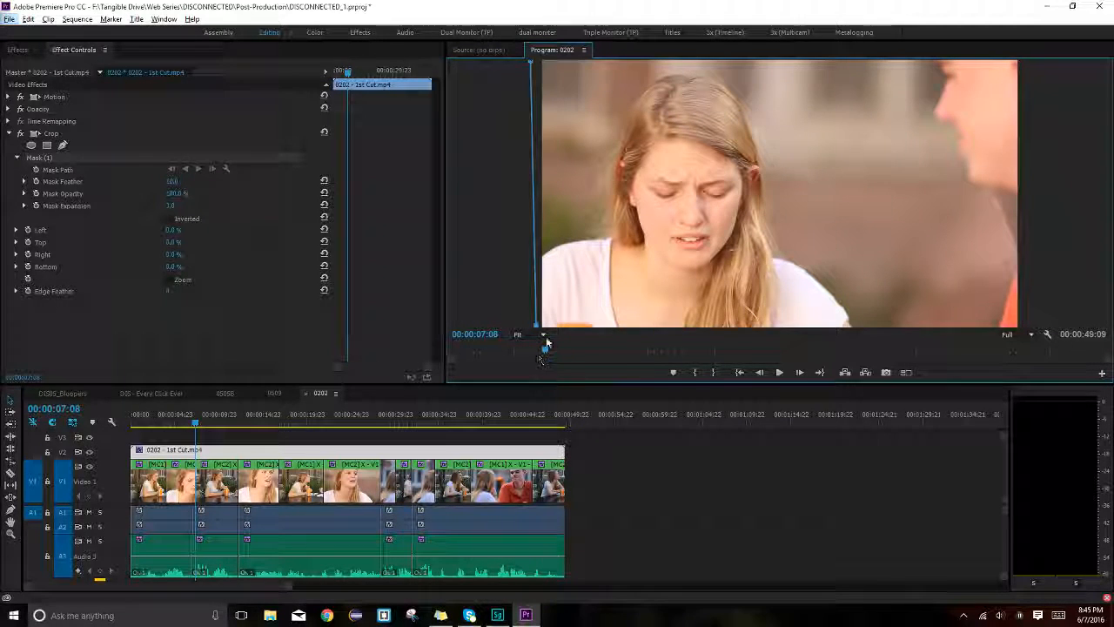
{"action": "left_click", "coordinate": [544, 336]}
{"action": "left_click", "coordinate": [538, 364]}
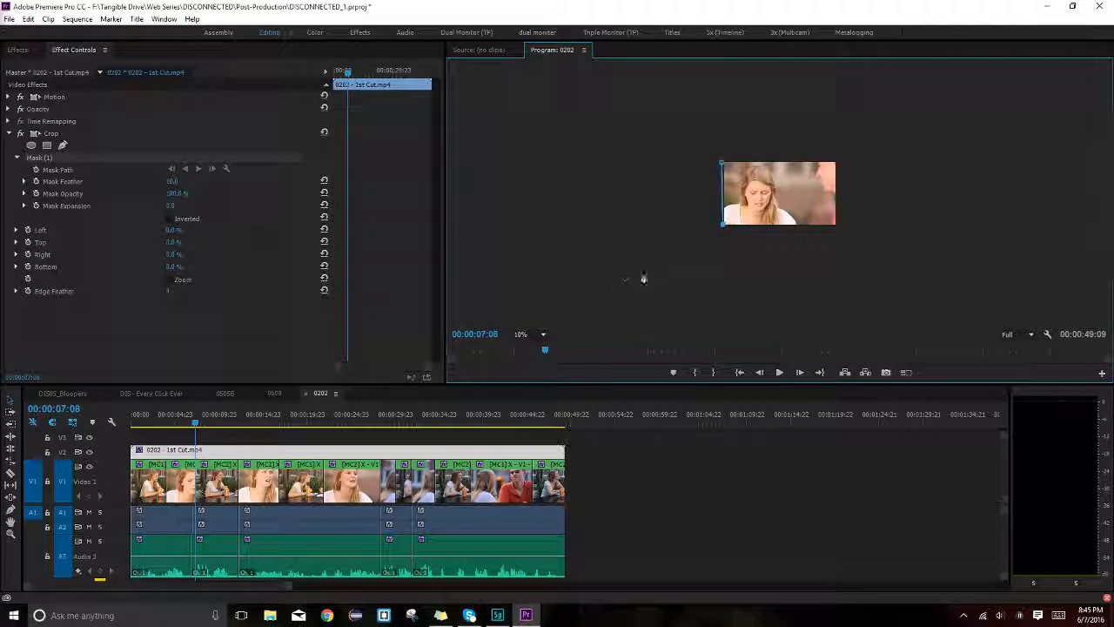
{"action": "left_click", "coordinate": [715, 159]}
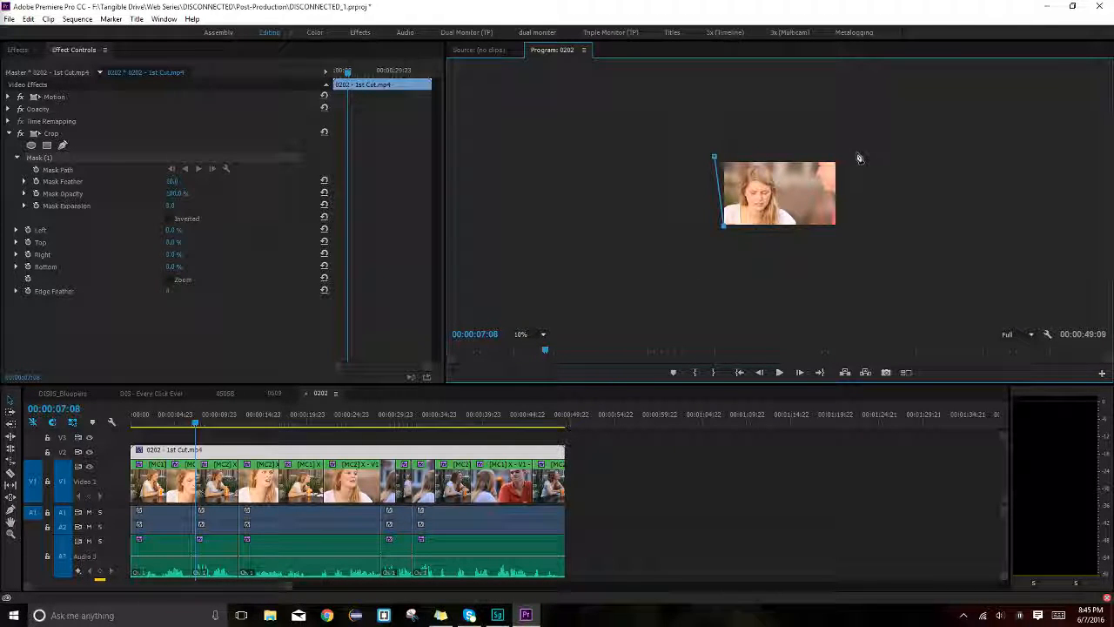
{"action": "left_click", "coordinate": [715, 159]}
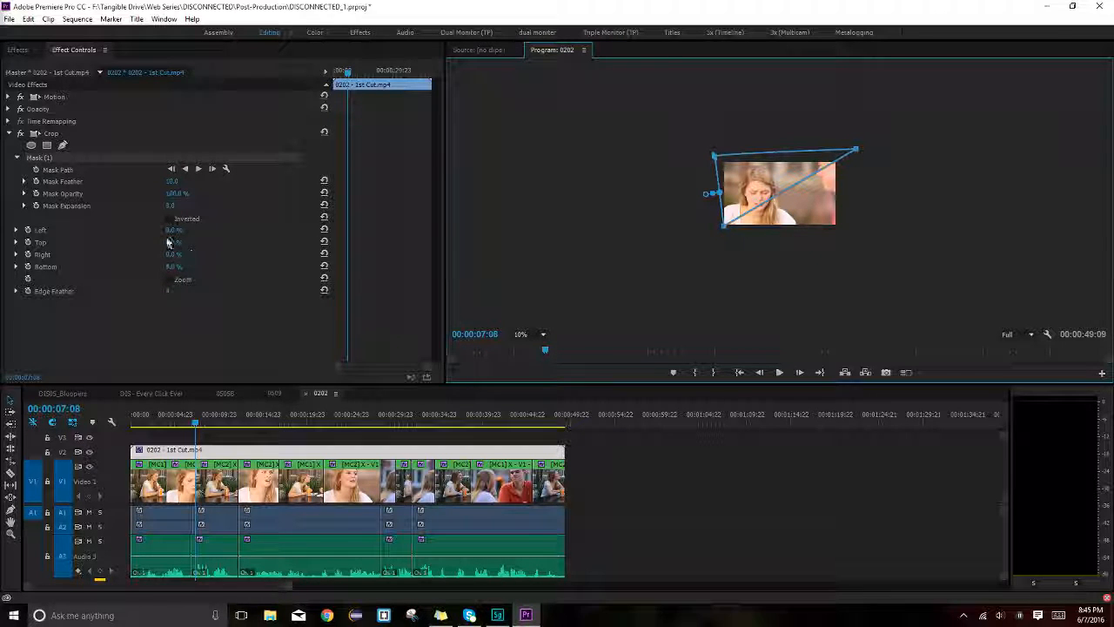
- Set the Left crop of 0202 - 1st Cut.mp4 to 100% and invert the triangular mask to swap the compared halves
{"action": "left_click_drag", "start_coordinate": [175, 231], "coordinate": [181, 232]}
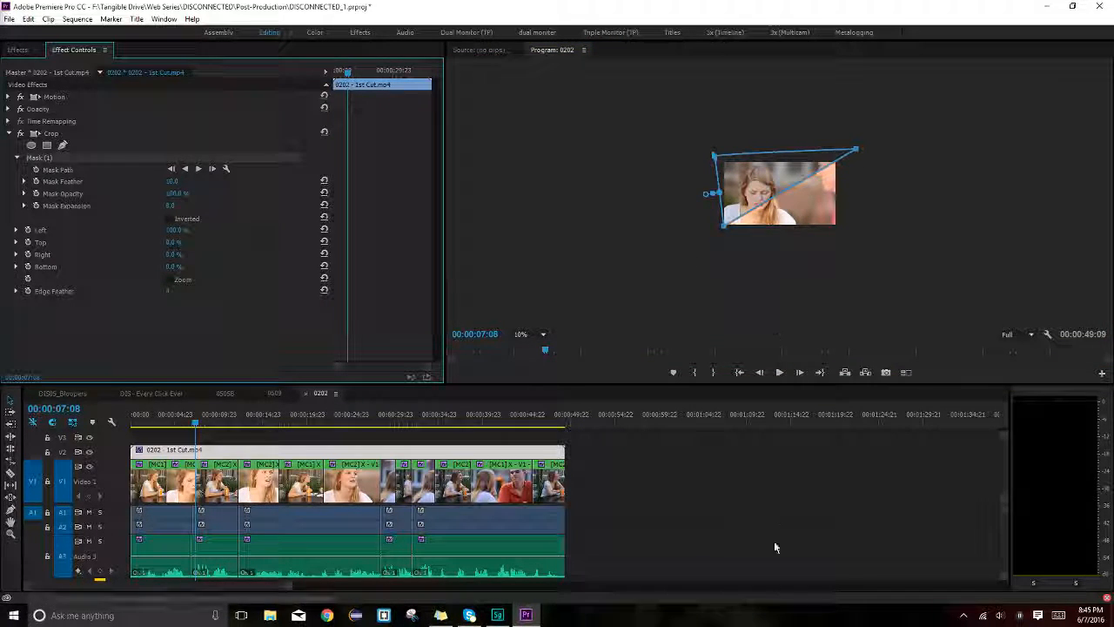
{"action": "left_click", "coordinate": [773, 499]}
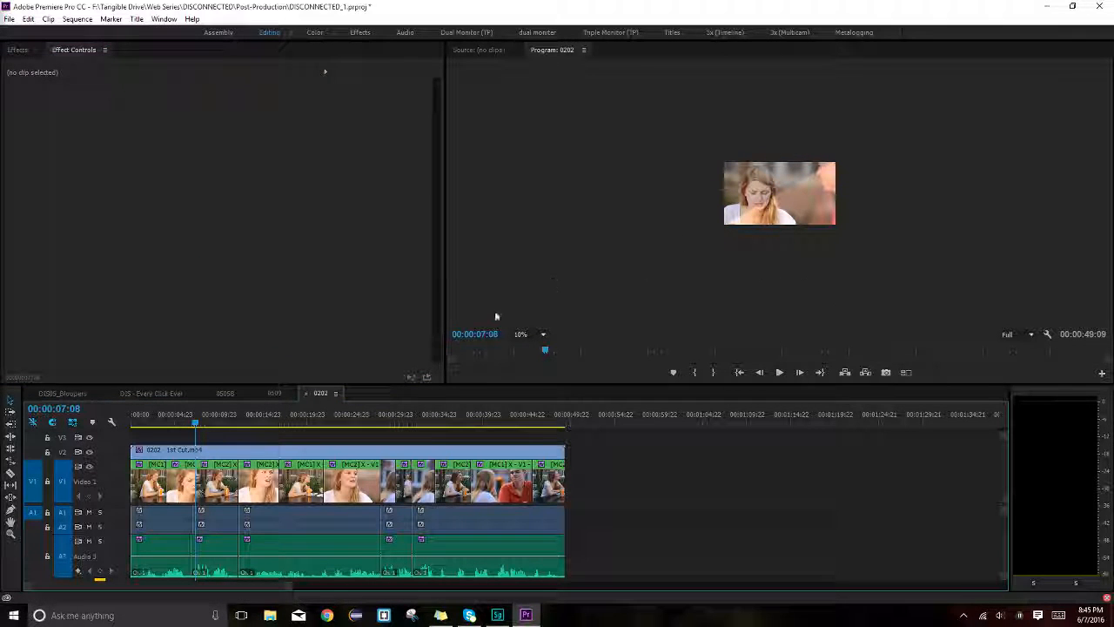
{"action": "left_click", "coordinate": [541, 334]}
{"action": "left_click", "coordinate": [531, 347]}
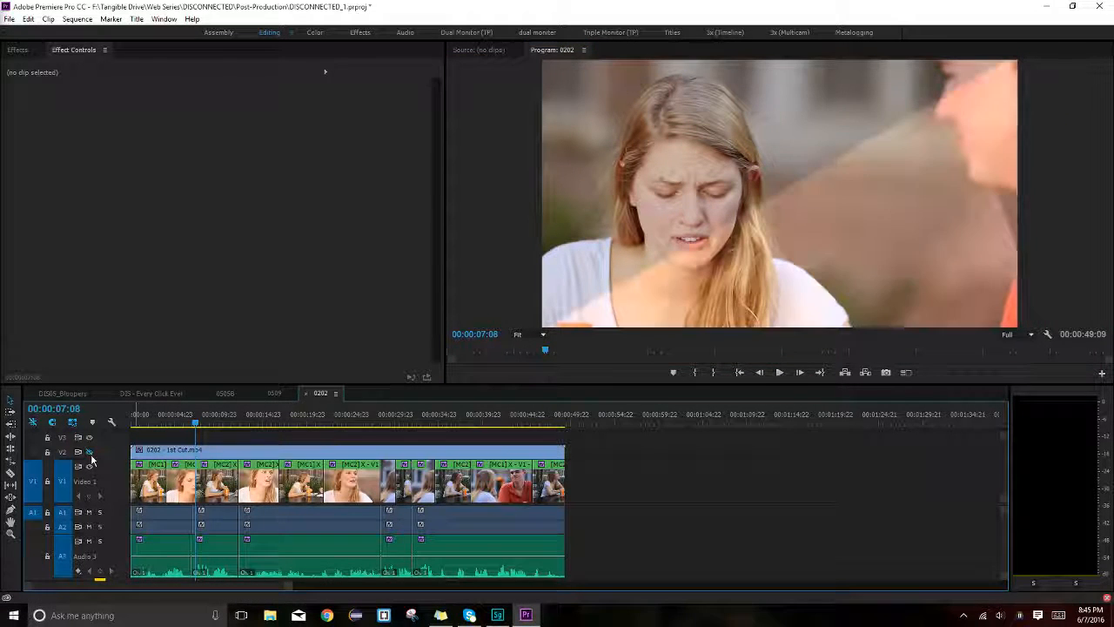
{"action": "left_click", "coordinate": [158, 452]}
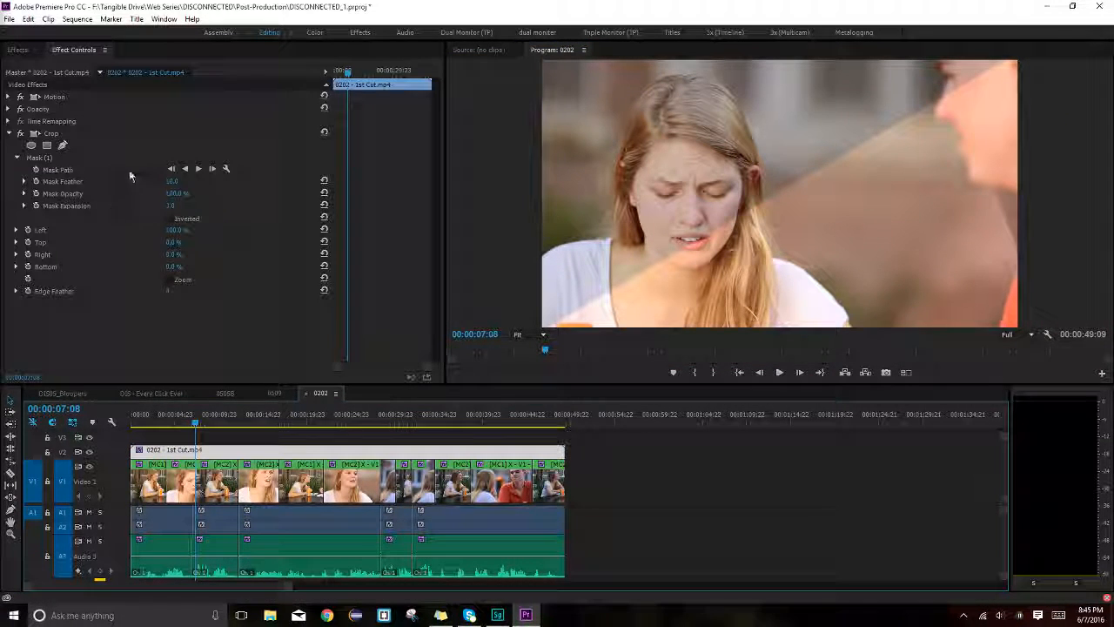
{"action": "left_click", "coordinate": [170, 220]}
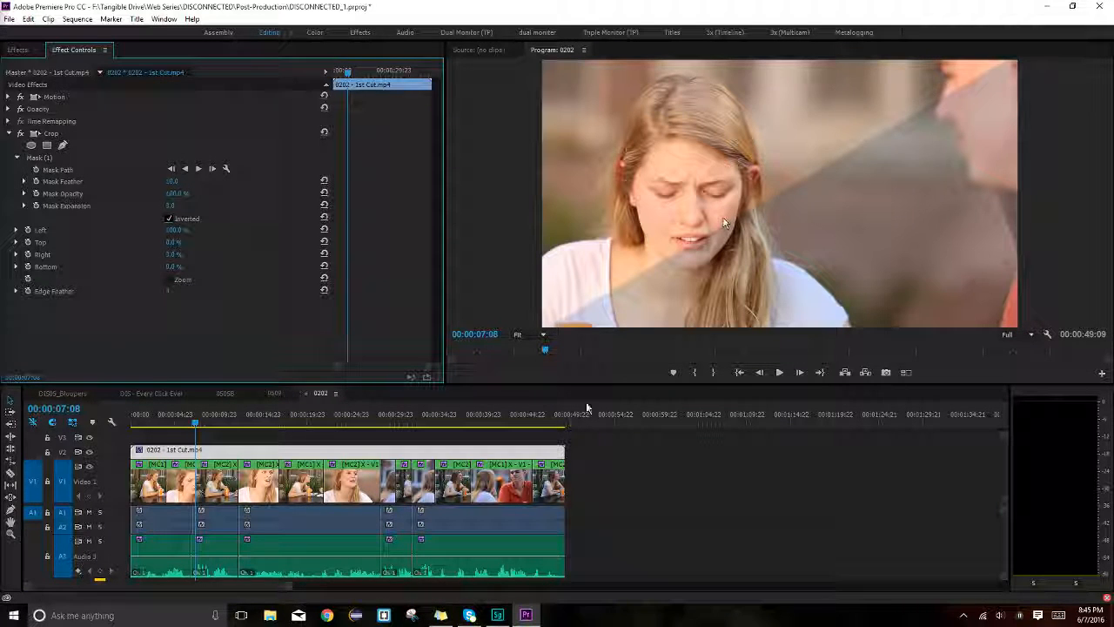
{"action": "left_click", "coordinate": [936, 193]}
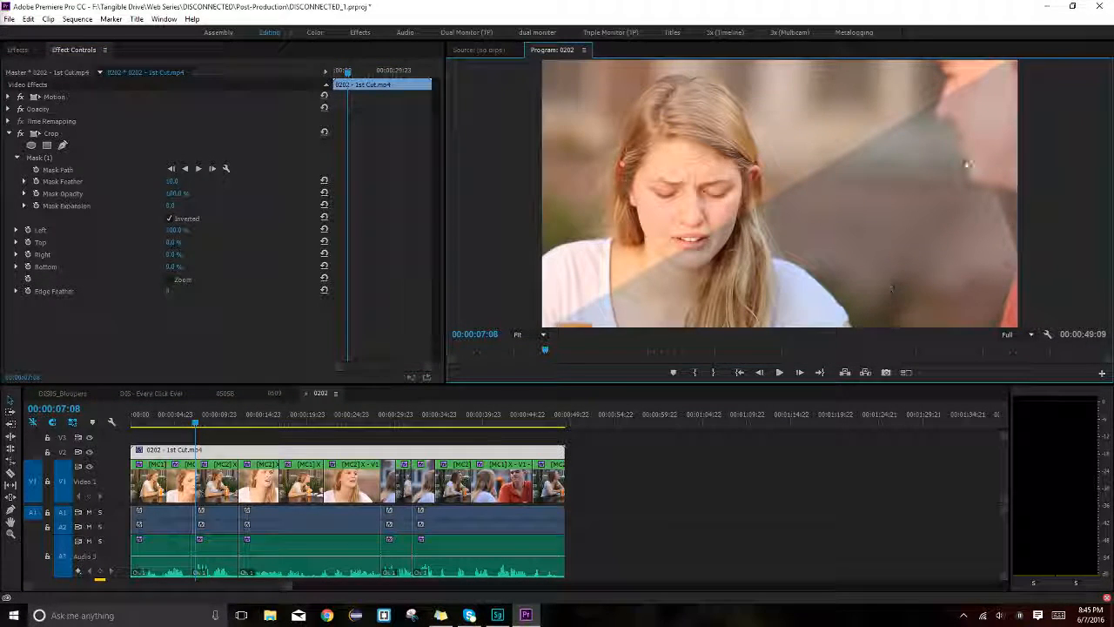
- Play the whole split-screen comparison of the first cut and the graded edit from 00:00:00:00 to the end
{"action": "left_click", "coordinate": [150, 421]}
{"action": "left_click", "coordinate": [805, 422]}
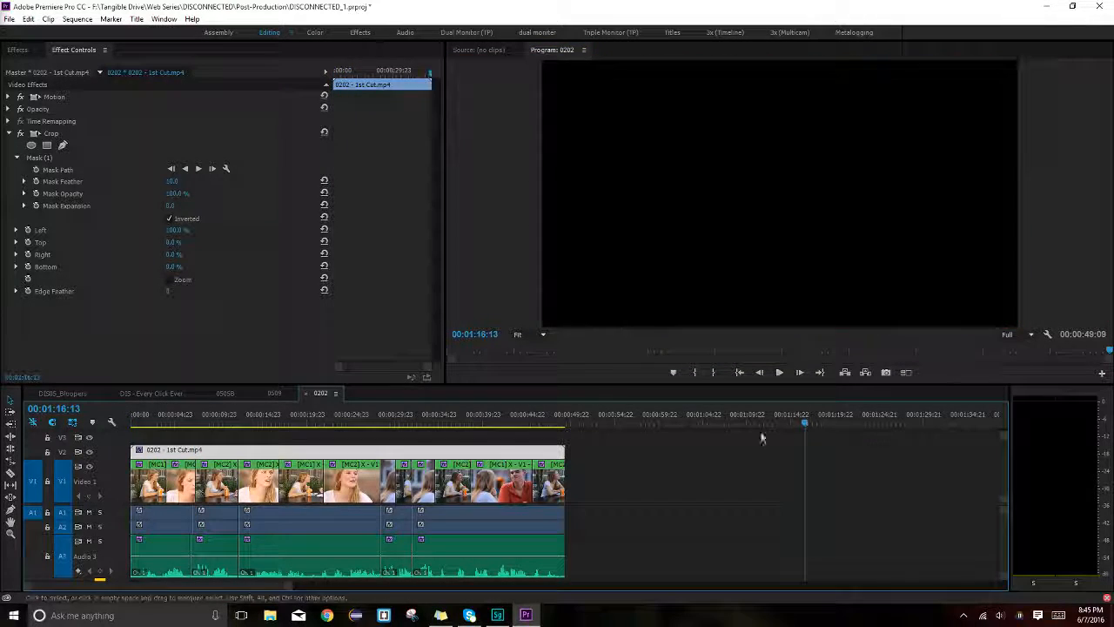
{"action": "key", "text": "Home"}
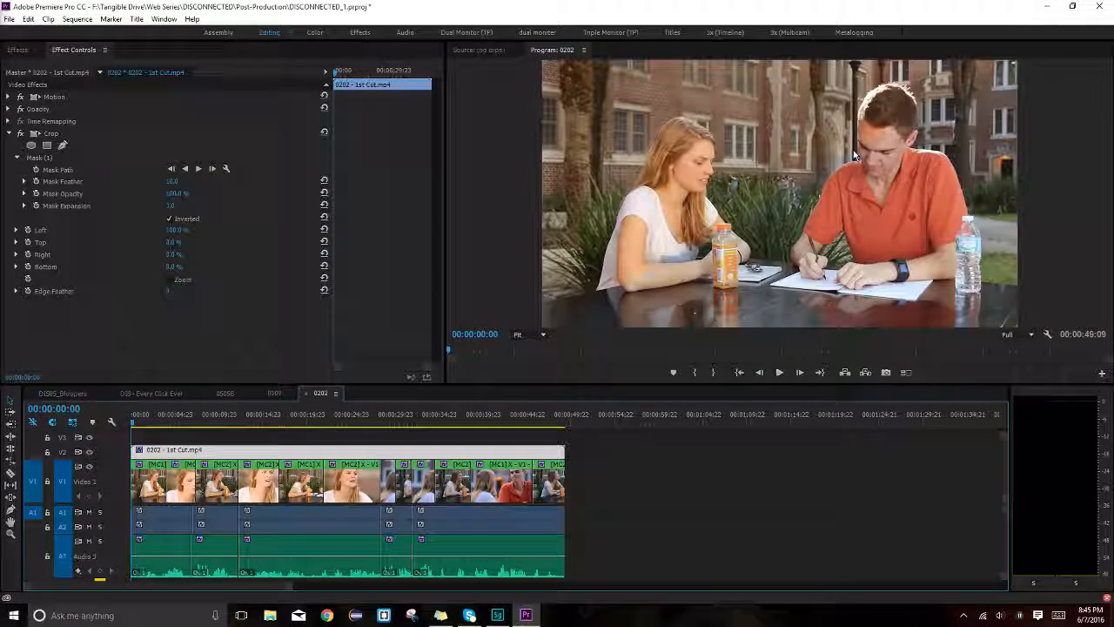
{"action": "key", "text": "space"}
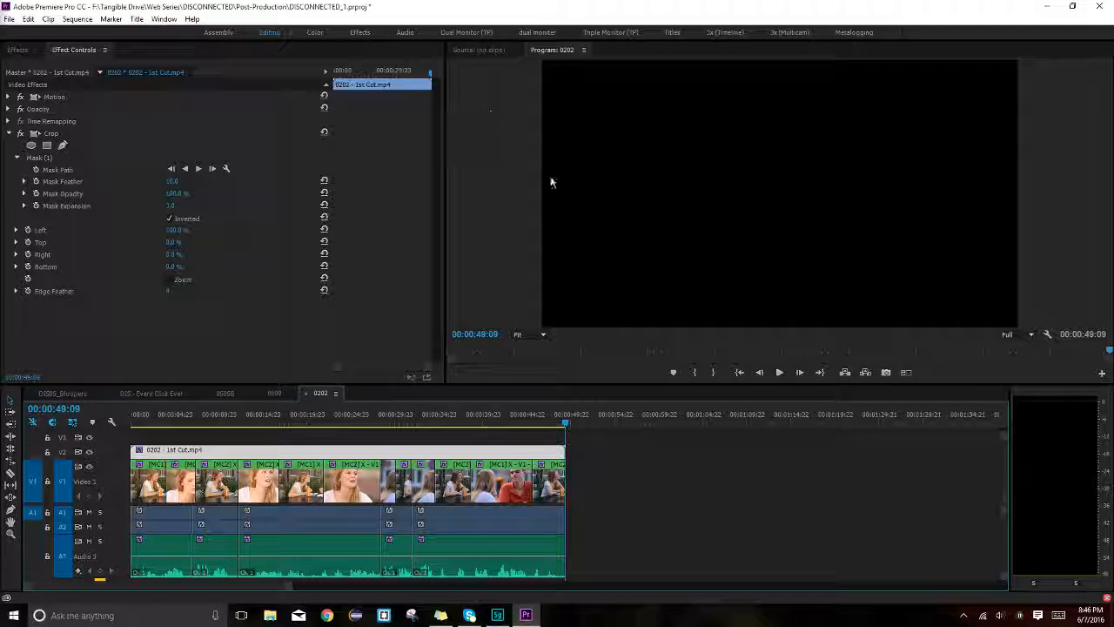
- Compare both grades around 00:00:27:21, and with the V2 overlay shown and hidden at 00:00:25:15 and 00:00:31:15
{"action": "left_click", "coordinate": [374, 442]}
{"action": "left_click", "coordinate": [376, 425]}
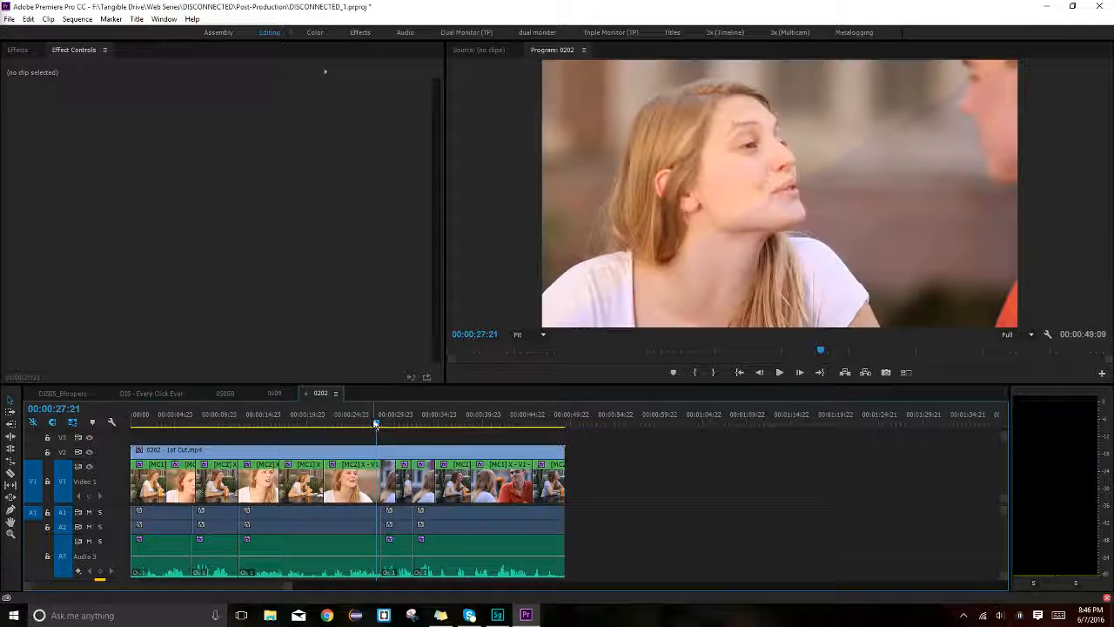
{"action": "left_click", "coordinate": [780, 372]}
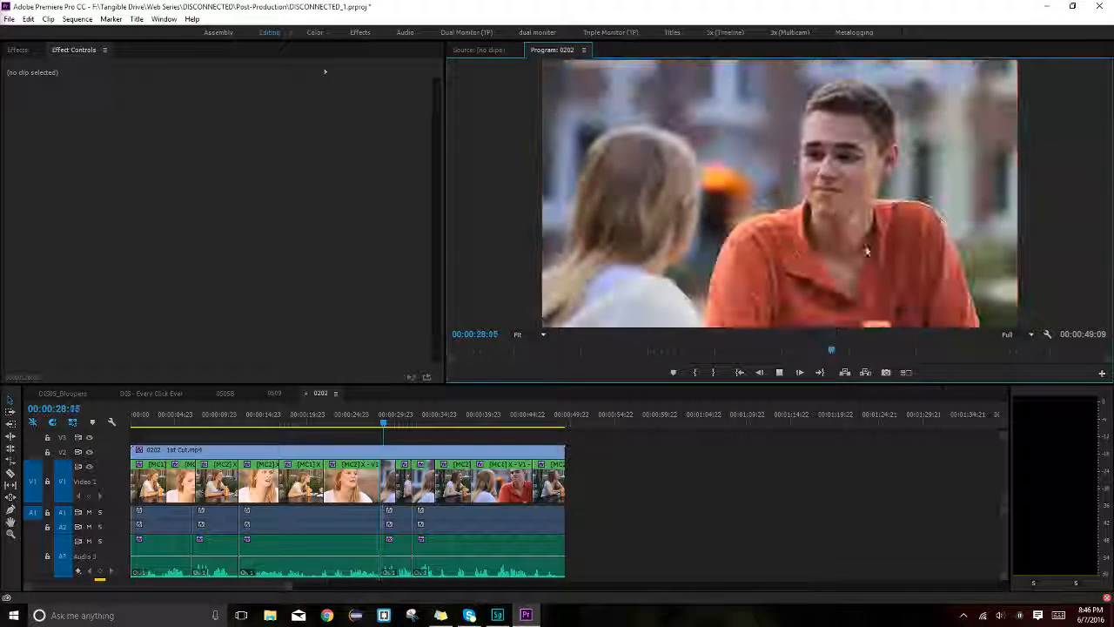
{"action": "left_click_drag", "start_coordinate": [384, 425], "coordinate": [356, 419]}
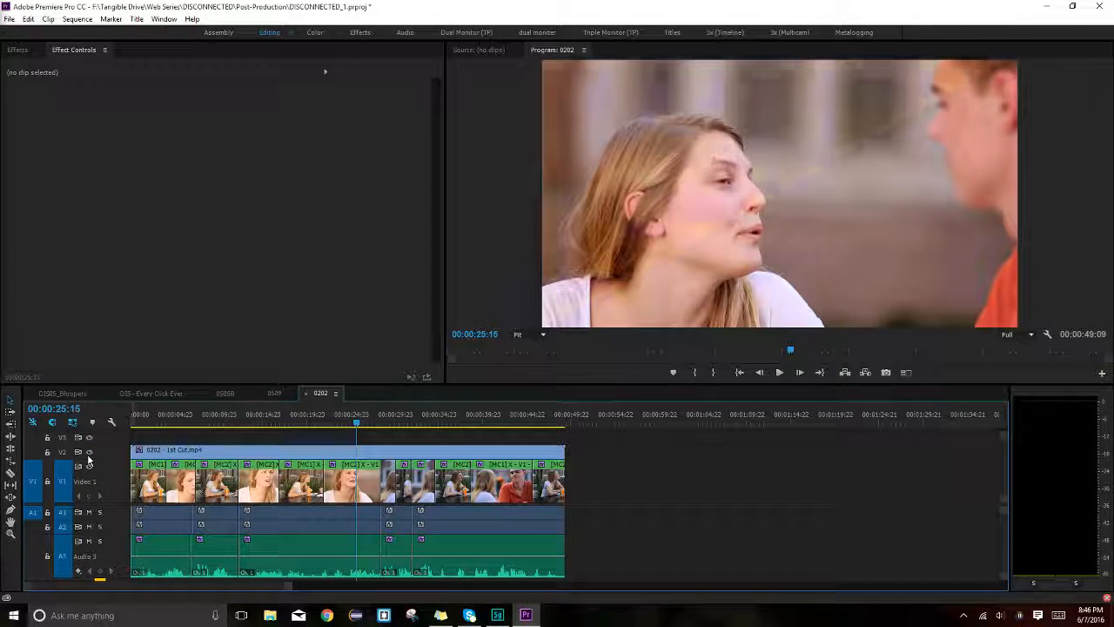
{"action": "left_click", "coordinate": [153, 454]}
{"action": "left_click", "coordinate": [412, 435]}
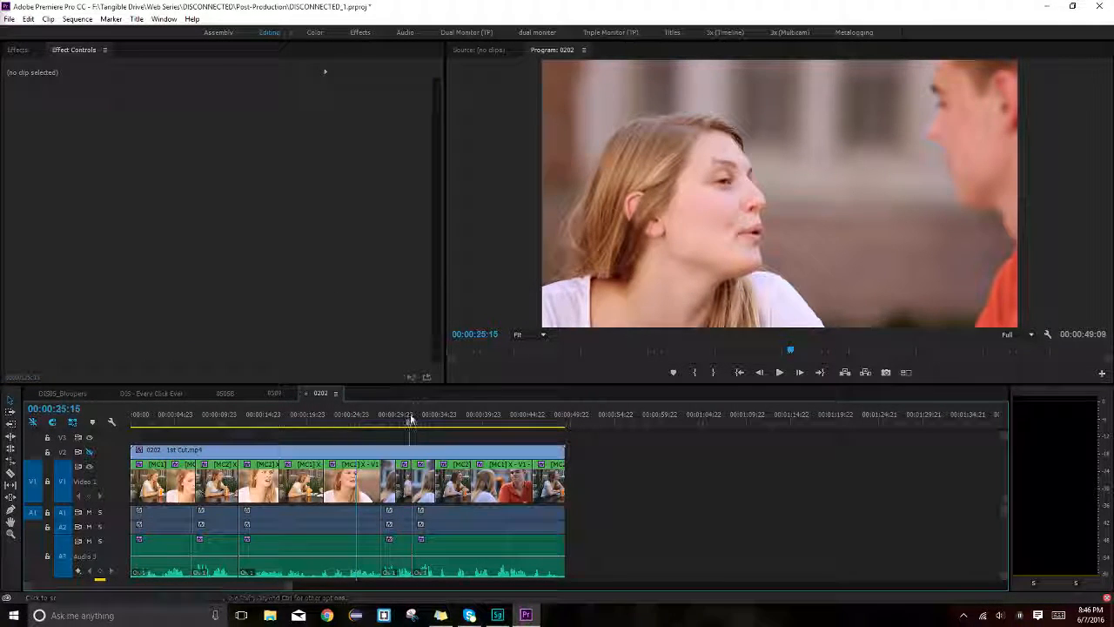
{"action": "left_click", "coordinate": [411, 418]}
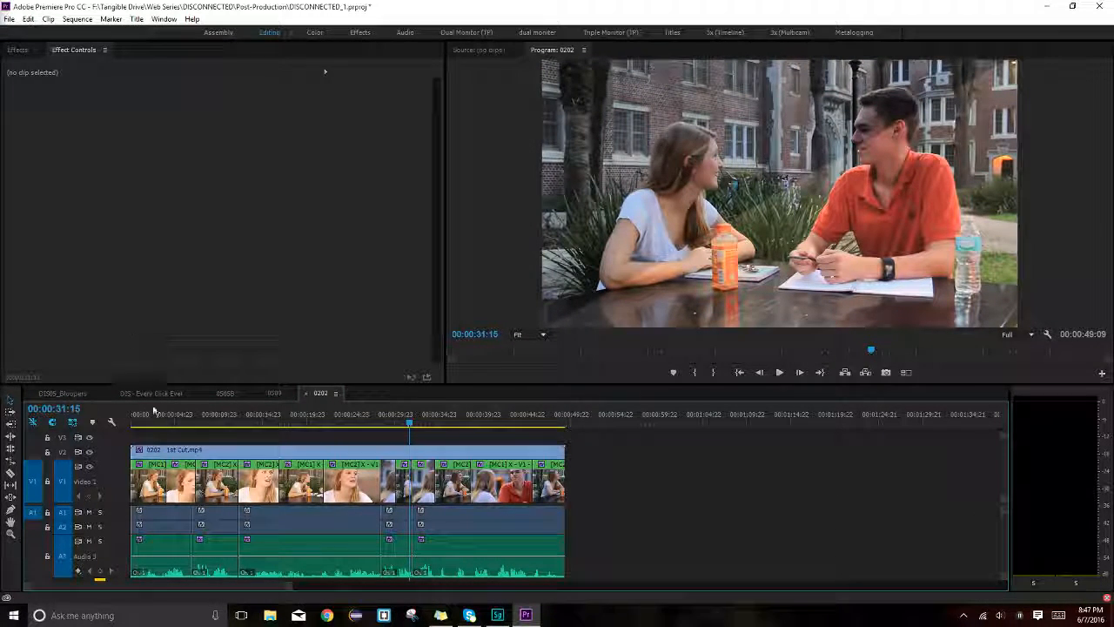
- Delete the 0202 - 1st Cut.mp4 overlay from V2 and review the graded edit at 00:00:00:14, 00:00:26:09 and 00:00:12:04
{"action": "left_click", "coordinate": [228, 456]}
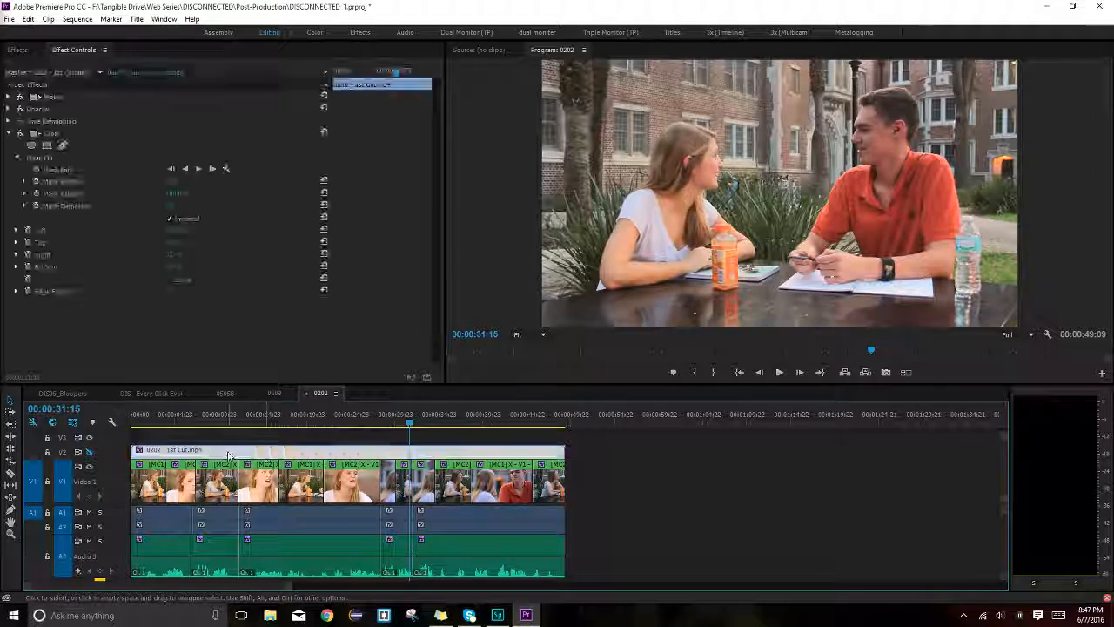
{"action": "key", "text": "Delete"}
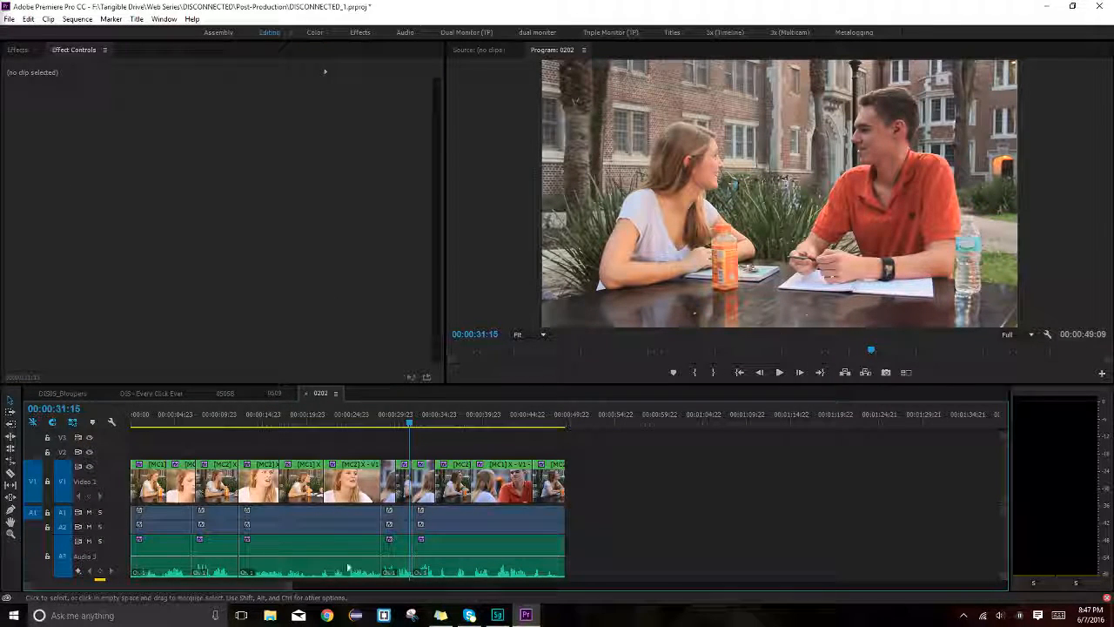
{"action": "left_click_drag", "start_coordinate": [284, 587], "coordinate": [354, 590]}
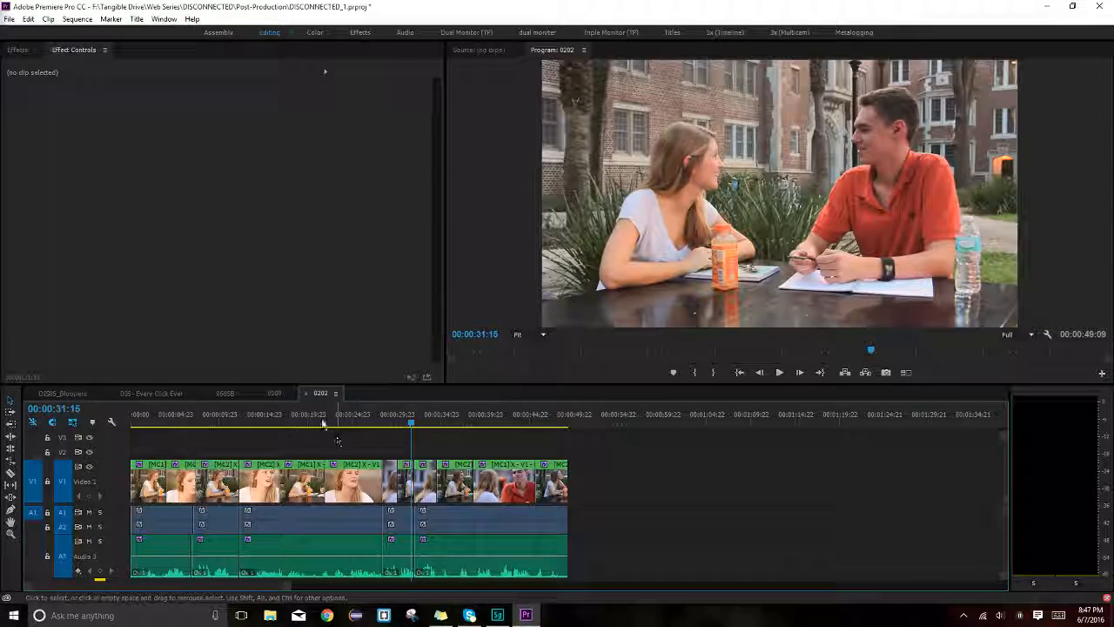
{"action": "left_click_drag", "start_coordinate": [318, 422], "coordinate": [135, 421]}
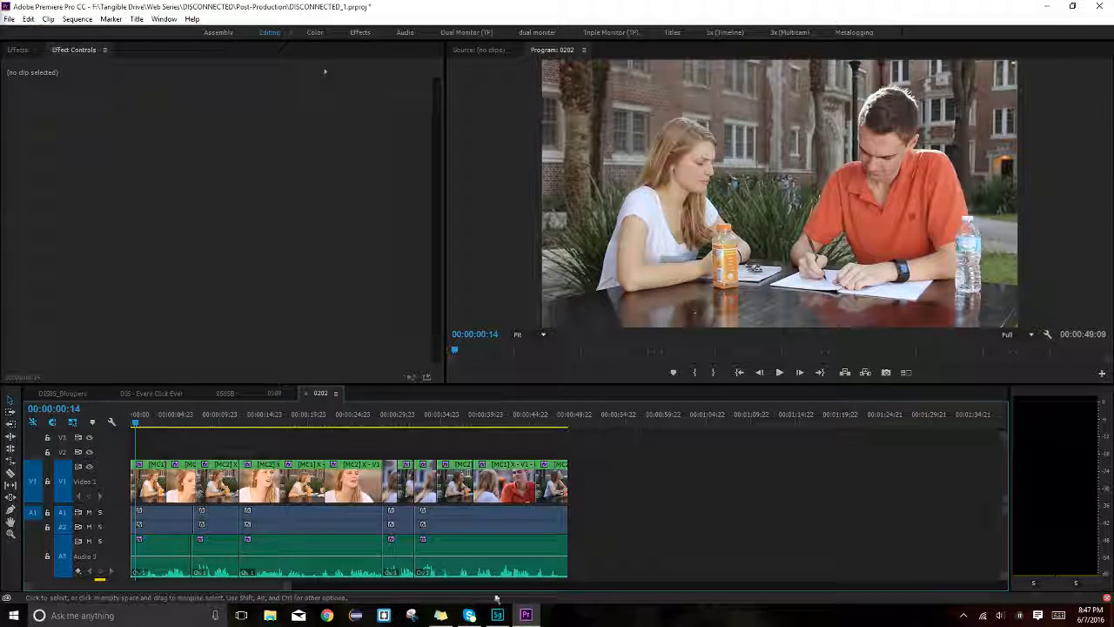
{"action": "left_click_drag", "start_coordinate": [287, 588], "coordinate": [214, 587]}
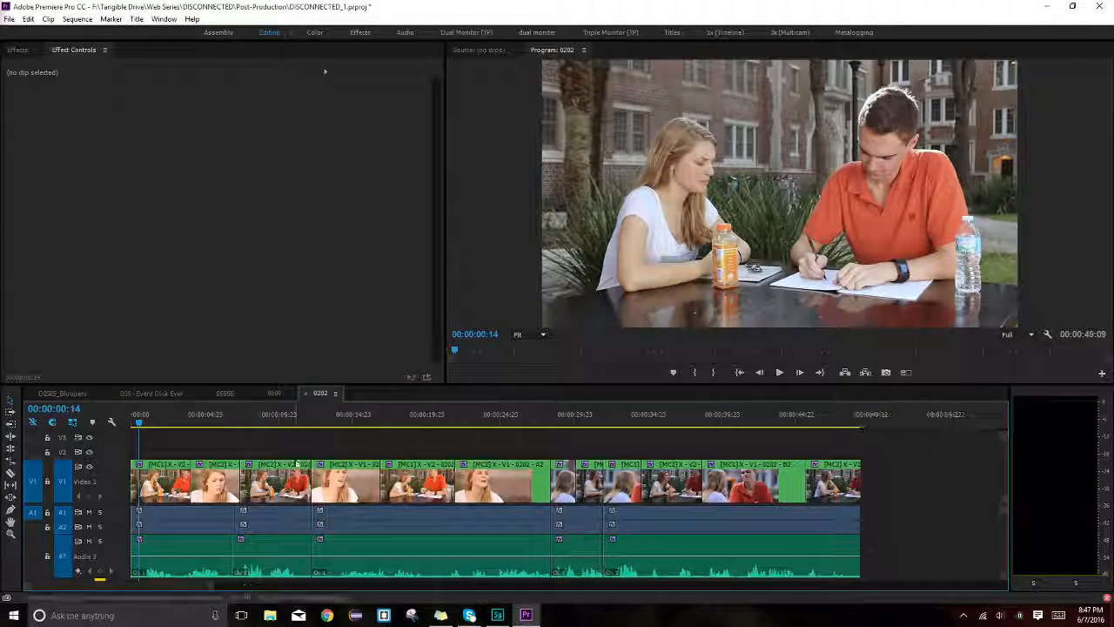
{"action": "left_click_drag", "start_coordinate": [271, 417], "coordinate": [519, 420]}
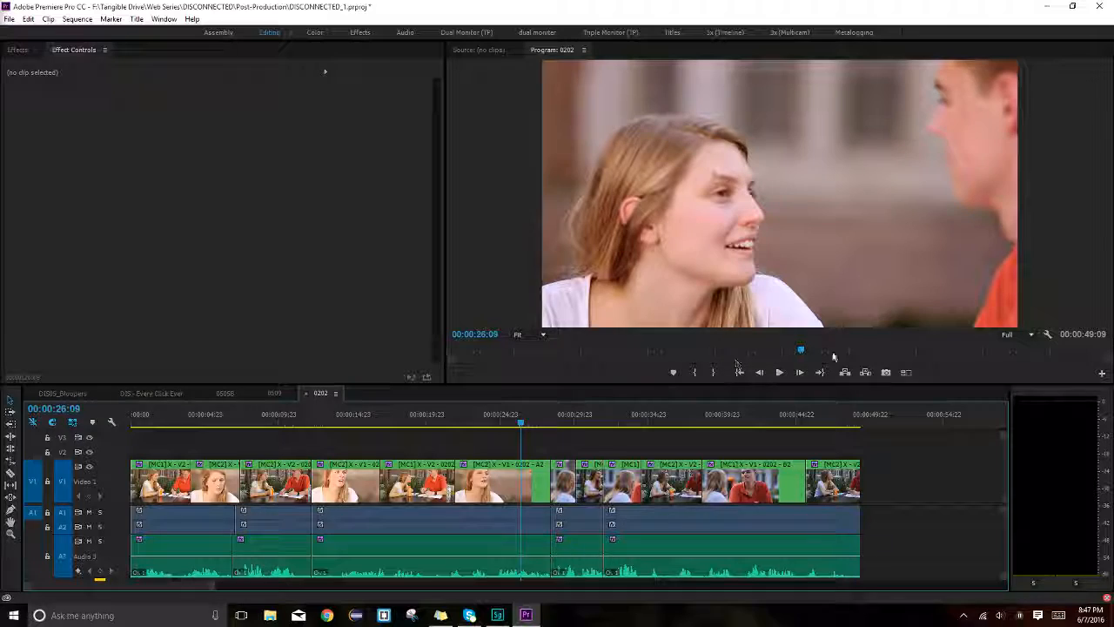
{"action": "left_click_drag", "start_coordinate": [833, 357], "coordinate": [616, 355]}
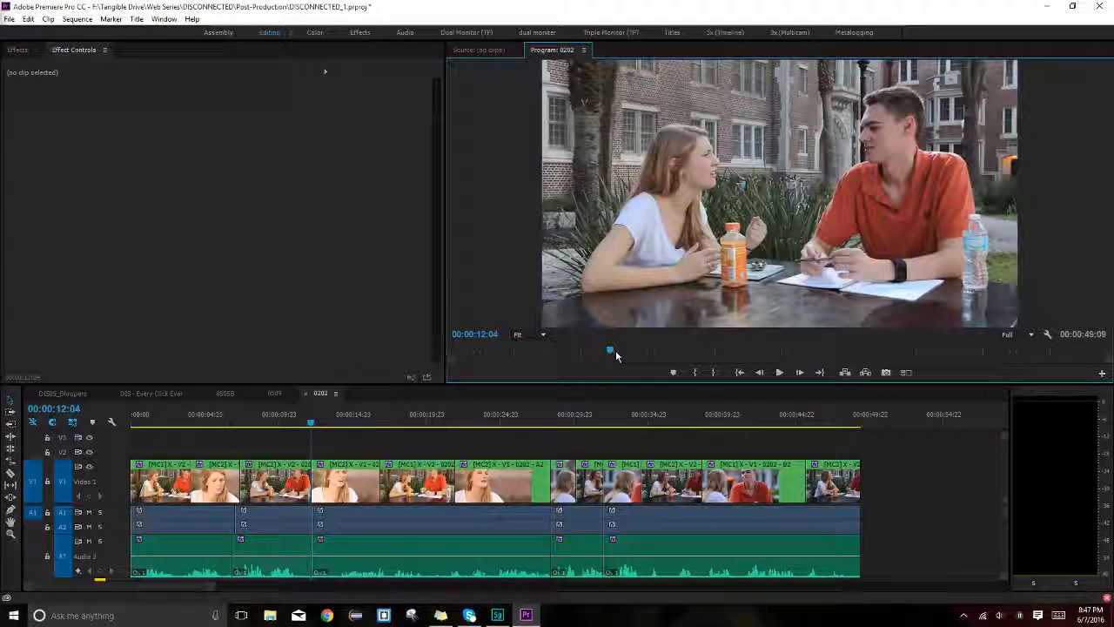